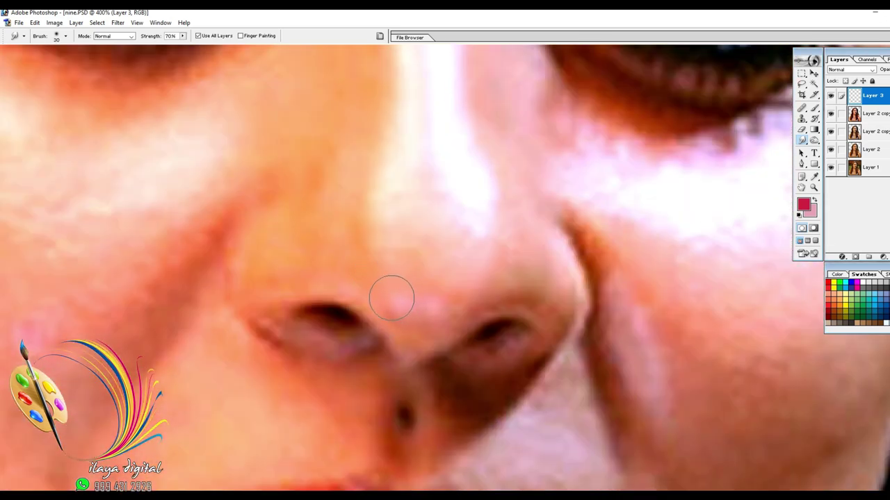
Smudge the nose tip and its bright highlight smooth on Layer 3, using brush sizes of 20 to 40
{"action": "key", "text": "bracketleft"}
{"action": "key", "text": "bracketleft"}
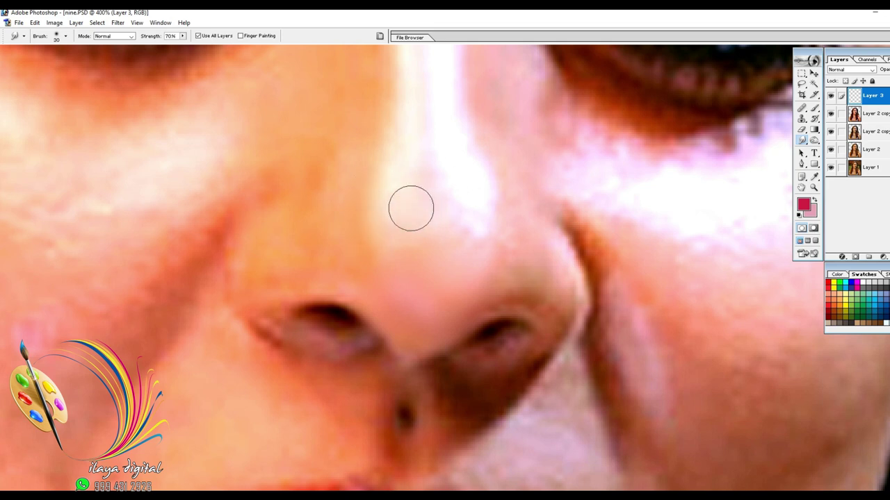
{"action": "key", "text": "bracketleft"}
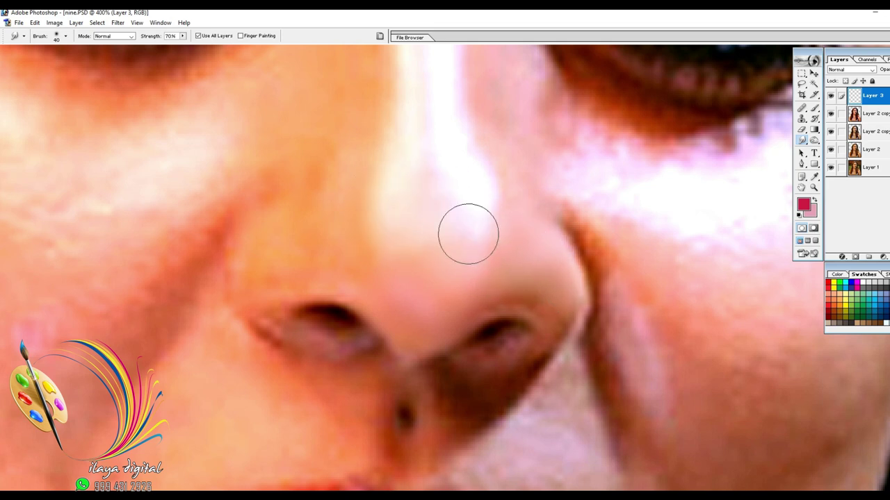
{"action": "left_click_drag", "start_coordinate": [460, 210], "coordinate": [466, 240]}
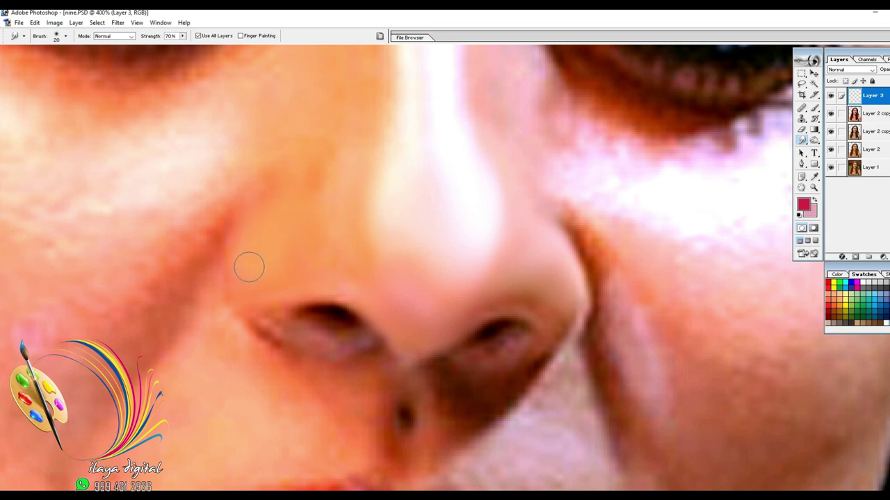
Smudge both nostril openings and their lower rims smooth with a size 10 brush
{"action": "scroll", "coordinate": [291, 230], "scroll_direction": "down", "scroll_amount": 2}
{"action": "key", "text": "bracketleft"}
{"action": "key", "text": "bracketleft"}
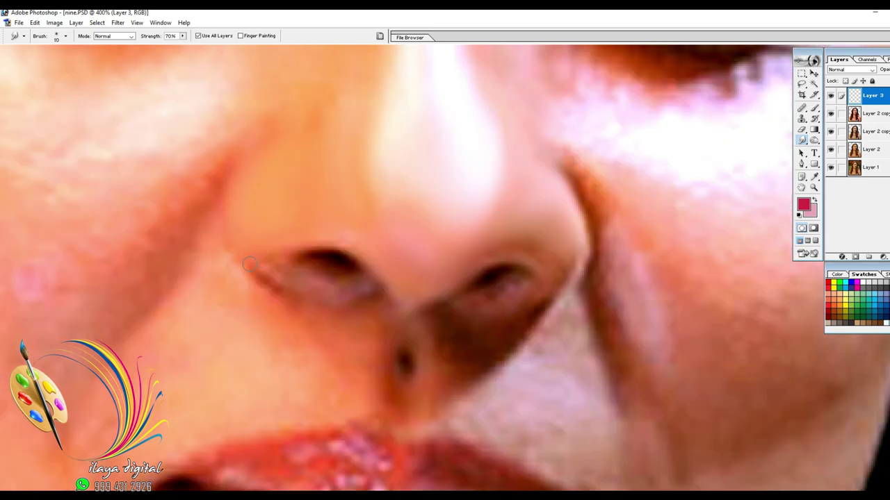
{"action": "mouse_move", "coordinate": [345, 310]}
{"action": "left_mouse_down"}
{"action": "mouse_move", "coordinate": [316, 262]}
{"action": "mouse_move", "coordinate": [374, 271]}
{"action": "mouse_move", "coordinate": [354, 297]}
{"action": "mouse_move", "coordinate": [320, 300]}
{"action": "left_mouse_up"}
{"action": "mouse_move", "coordinate": [469, 283]}
{"action": "left_mouse_down"}
{"action": "mouse_move", "coordinate": [494, 272]}
{"action": "mouse_move", "coordinate": [490, 301]}
{"action": "mouse_move", "coordinate": [550, 299]}
{"action": "mouse_move", "coordinate": [549, 278]}
{"action": "left_mouse_up"}
{"action": "key", "text": "bracketright"}
{"action": "key", "text": "bracketleft"}
{"action": "left_click_drag", "start_coordinate": [470, 280], "coordinate": [528, 266]}
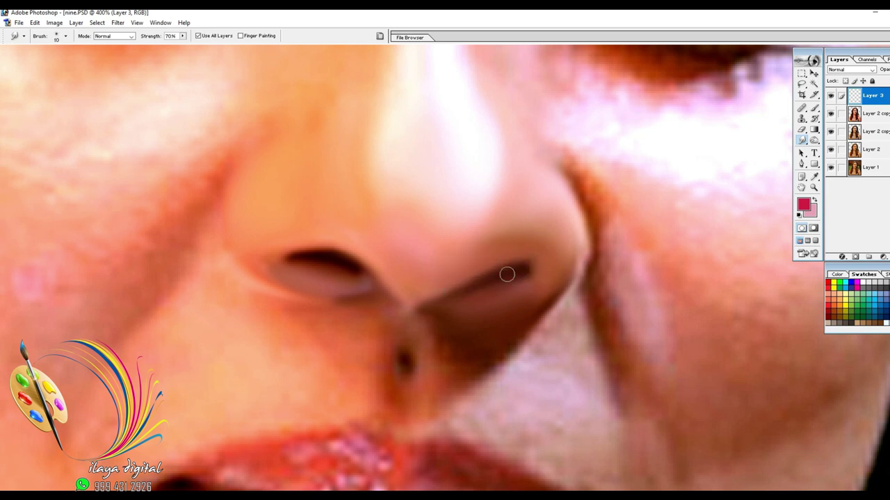
Smudge the outer contours of both nose wings into clean curved edges with the size 10 brush
{"action": "scroll", "coordinate": [357, 303], "scroll_direction": "up", "scroll_amount": 2}
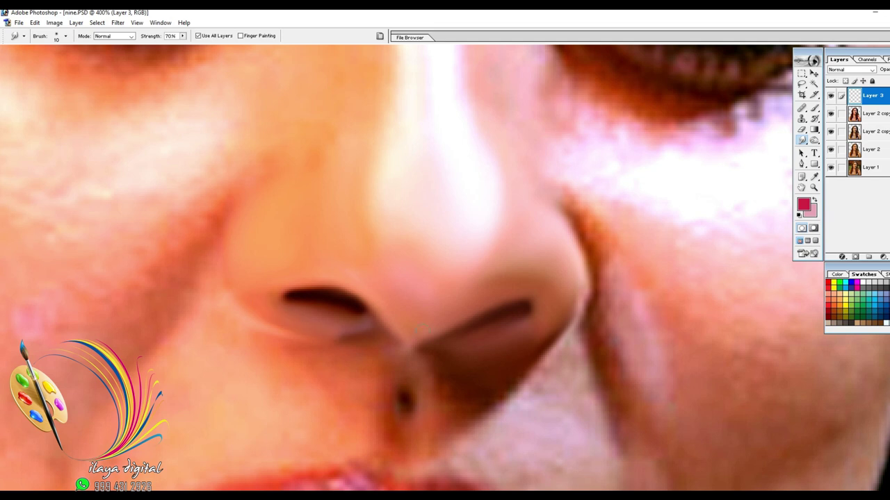
{"action": "left_click_drag", "start_coordinate": [568, 213], "coordinate": [519, 185]}
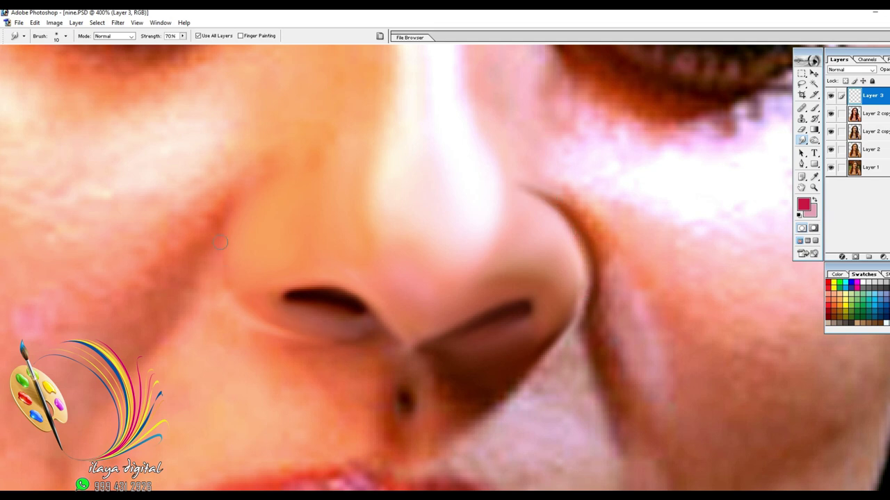
{"action": "left_click_drag", "start_coordinate": [260, 321], "coordinate": [311, 340]}
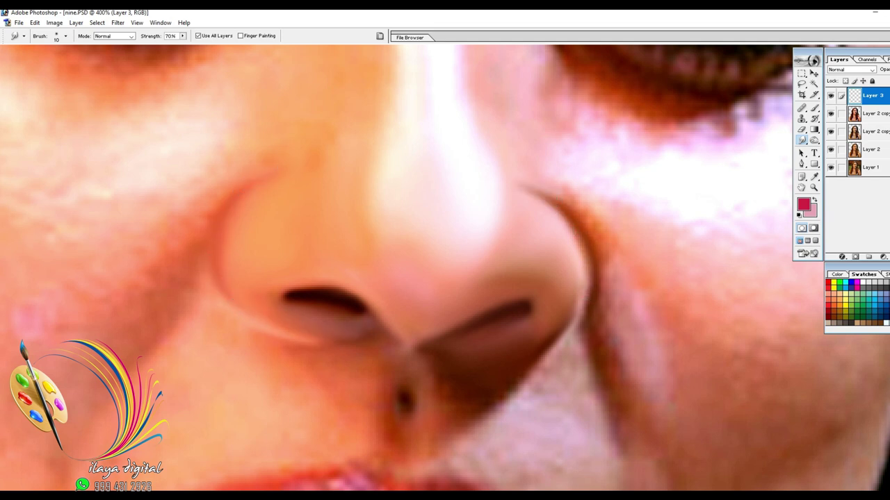
Smudge the philtrum and the skin between the nose and the upper lip smooth
{"action": "scroll", "coordinate": [424, 387], "scroll_direction": "down", "scroll_amount": 3}
{"action": "key", "text": "bracketright"}
{"action": "left_click_drag", "start_coordinate": [424, 325], "coordinate": [433, 386]}
{"action": "left_click_drag", "start_coordinate": [375, 355], "coordinate": [375, 312]}
{"action": "mouse_move", "coordinate": [454, 342]}
{"action": "left_mouse_down"}
{"action": "mouse_move", "coordinate": [441, 310]}
{"action": "mouse_move", "coordinate": [471, 338]}
{"action": "left_mouse_up"}
{"action": "mouse_move", "coordinate": [527, 342]}
{"action": "left_mouse_down"}
{"action": "mouse_move", "coordinate": [576, 362]}
{"action": "mouse_move", "coordinate": [570, 284]}
{"action": "mouse_move", "coordinate": [597, 410]}
{"action": "left_mouse_up"}
{"action": "key", "text": "bracketright"}
{"action": "scroll", "coordinate": [548, 339], "scroll_direction": "down", "scroll_amount": 3}
{"action": "left_click_drag", "start_coordinate": [492, 341], "coordinate": [605, 413]}
Smudge the crease beside the right nose wing and the adjoining cheek fold, finishing with a size 30 brush
{"action": "key", "text": "bracketleft"}
{"action": "scroll", "coordinate": [623, 316], "scroll_direction": "up", "scroll_amount": 3}
{"action": "mouse_move", "coordinate": [596, 244]}
{"action": "left_mouse_down"}
{"action": "mouse_move", "coordinate": [623, 317]}
{"action": "mouse_move", "coordinate": [592, 206]}
{"action": "left_mouse_up"}
{"action": "key", "text": "bracketleft"}
{"action": "scroll", "coordinate": [592, 206], "scroll_direction": "up", "scroll_amount": 3}
{"action": "mouse_move", "coordinate": [599, 285]}
{"action": "left_mouse_down"}
{"action": "mouse_move", "coordinate": [596, 252]}
{"action": "mouse_move", "coordinate": [539, 189]}
{"action": "left_mouse_up"}
{"action": "scroll", "coordinate": [572, 238], "scroll_direction": "down", "scroll_amount": 3}
{"action": "key", "text": "bracketright"}
{"action": "key", "text": "bracketright"}
{"action": "left_click_drag", "start_coordinate": [626, 257], "coordinate": [656, 363]}
Fit the whole portrait in view, hide Layer 3 and add a new empty layer above it
{"action": "key", "text": "ctrl+0"}
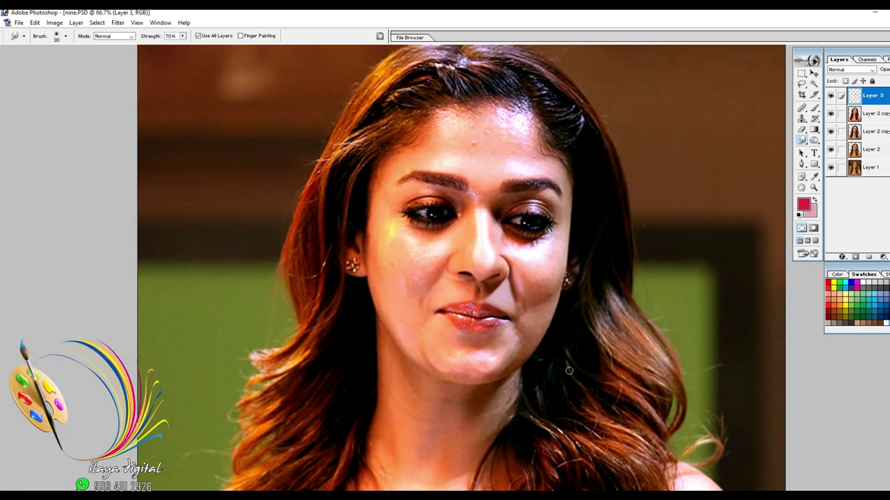
{"action": "left_click", "coordinate": [830, 96]}
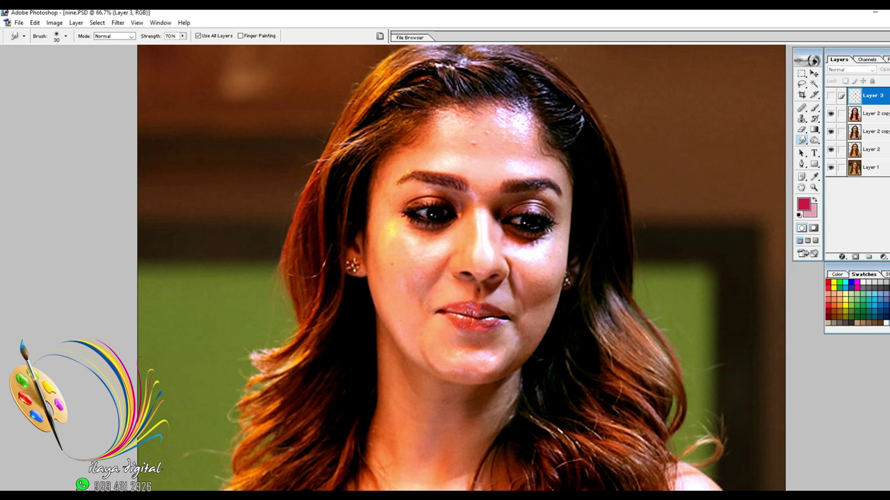
{"action": "key", "text": "ctrl+shift+alt+n"}
Switch the Smudge tool to a speckled, rough-edged brush tip and reduce its size to 50
{"action": "right_click", "coordinate": [490, 223]}
{"action": "double_click", "coordinate": [829, 321]}
{"action": "key", "text": "bracketleft"}
{"action": "key", "text": "bracketleft"}
{"action": "key", "text": "bracketleft"}
{"action": "key", "text": "bracketleft"}
{"action": "key", "text": "bracketleft"}
{"action": "key", "text": "bracketleft"}
{"action": "key", "text": "bracketleft"}
{"action": "key", "text": "bracketleft"}
{"action": "key", "text": "bracketleft"}
{"action": "key", "text": "bracketleft"}
{"action": "key", "text": "bracketleft"}
{"action": "key", "text": "bracketleft"}
{"action": "key", "text": "bracketleft"}
{"action": "key", "text": "bracketleft"}
{"action": "key", "text": "bracketleft"}
{"action": "key", "text": "bracketleft"}
Blend the pink specks on the nose tip at 400% zoom with the speckled brush at size 30
{"action": "key", "text": "ctrl+plus"}
{"action": "key", "text": "ctrl+plus"}
{"action": "key", "text": "ctrl+plus"}
{"action": "key", "text": "ctrl+plus"}
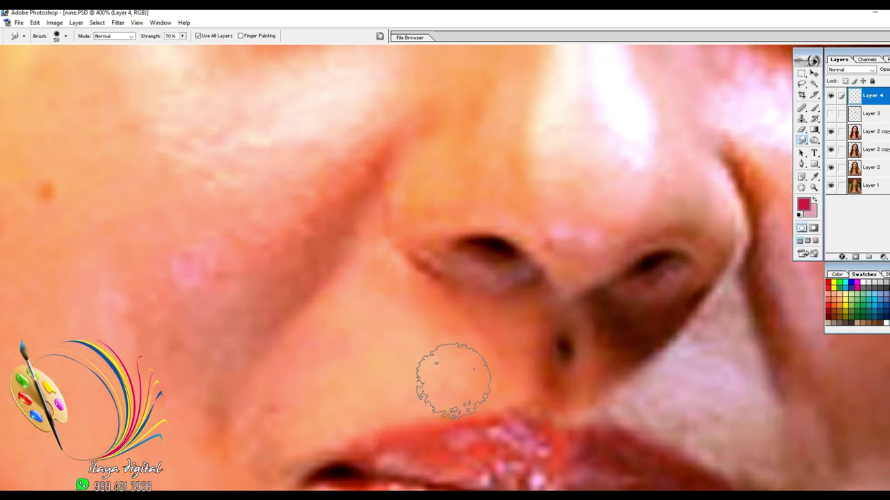
{"action": "mouse_move", "coordinate": [558, 281]}
{"action": "left_mouse_down"}
{"action": "mouse_move", "coordinate": [392, 300]}
{"action": "mouse_move", "coordinate": [390, 323]}
{"action": "left_mouse_up"}
{"action": "key", "text": "bracketleft"}
{"action": "key", "text": "bracketleft"}
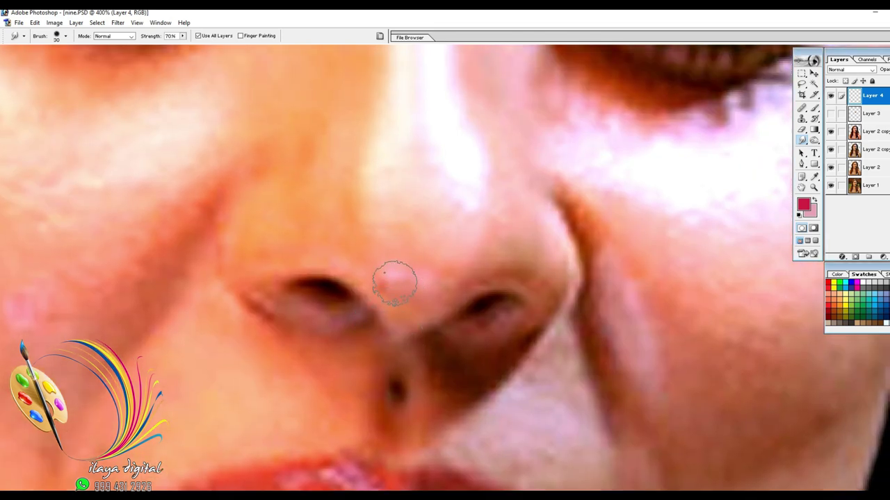
{"action": "key", "text": "bracketright"}
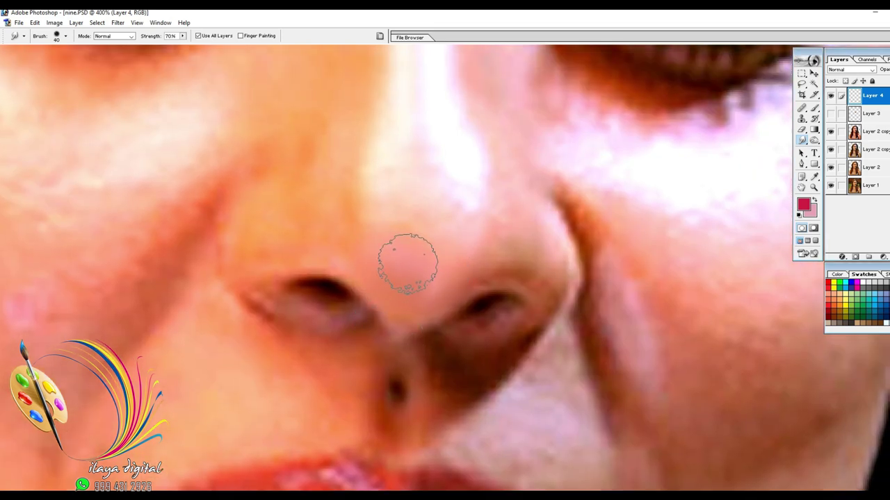
Smudge the long highlight and the sides of the nose bridge smooth with the speckled brush at sizes 30 to 40
{"action": "scroll", "coordinate": [417, 250], "scroll_direction": "up", "scroll_amount": 2}
{"action": "scroll", "coordinate": [453, 278], "scroll_direction": "up", "scroll_amount": 2}
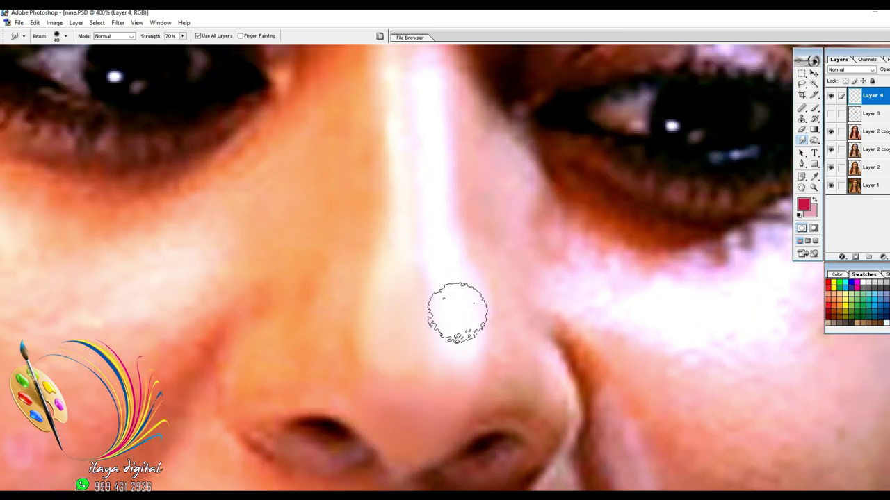
{"action": "scroll", "coordinate": [450, 299], "scroll_direction": "up", "scroll_amount": 2}
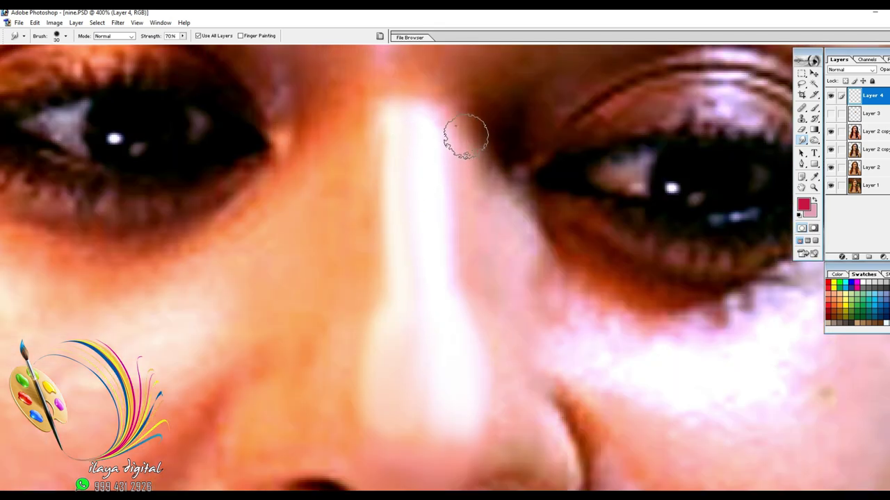
{"action": "scroll", "coordinate": [352, 169], "scroll_direction": "down", "scroll_amount": 2}
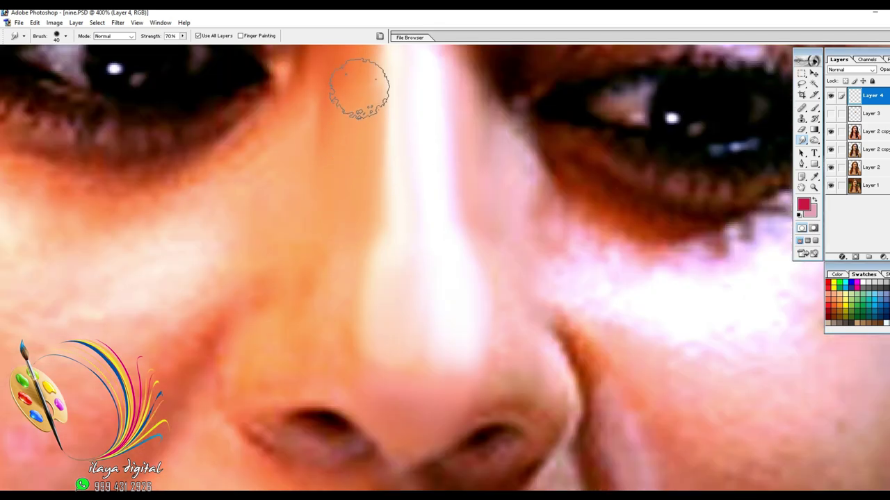
Smudge the outlines and outer creases of both nose wings into crisp curves with a size 9 to 10 brush
{"action": "key", "text": "bracketleft"}
{"action": "scroll", "coordinate": [346, 207], "scroll_direction": "down", "scroll_amount": 2}
{"action": "scroll", "coordinate": [351, 285], "scroll_direction": "down", "scroll_amount": 2}
{"action": "key", "text": "bracketleft"}
{"action": "key", "text": "bracketleft"}
{"action": "key", "text": "bracketleft"}
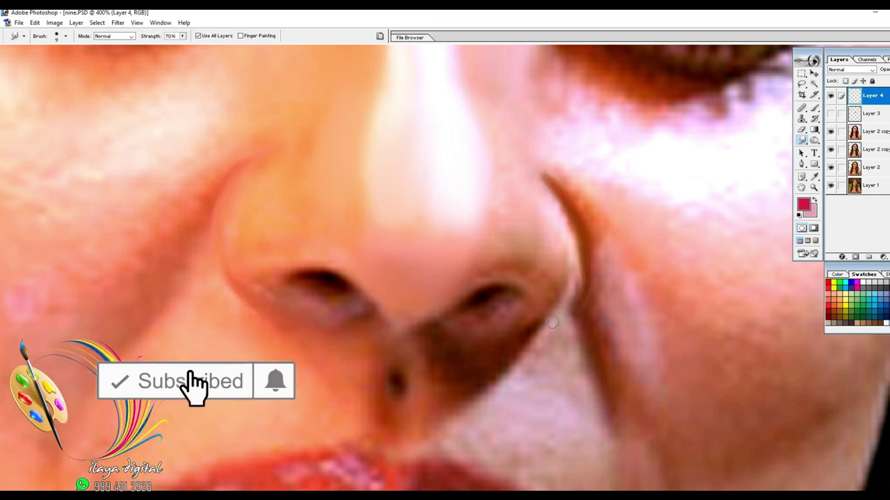
{"action": "key", "text": "bracketright"}
{"action": "key", "text": "bracketright"}
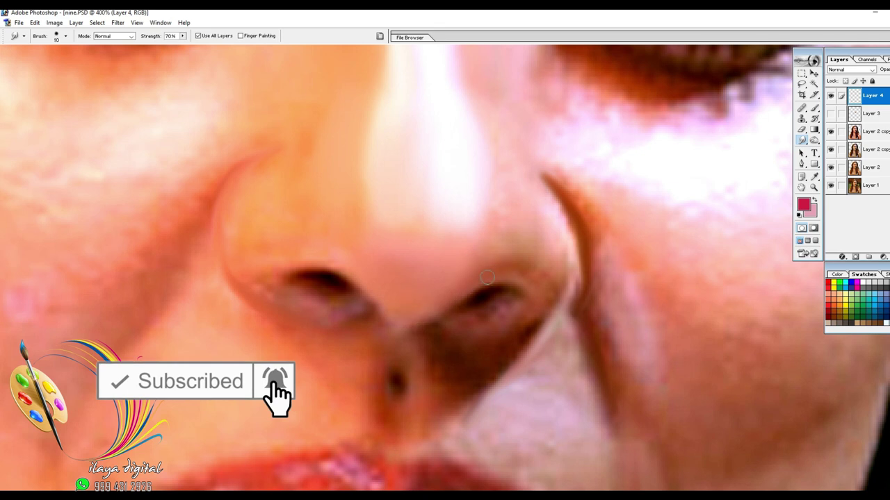
Smudge the right nose wing, the lower highlight and the left side of the nose into smooth tones
{"action": "key", "text": "bracketright"}
{"action": "mouse_move", "coordinate": [531, 277]}
{"action": "left_mouse_down"}
{"action": "mouse_move", "coordinate": [549, 288]}
{"action": "mouse_move", "coordinate": [545, 204]}
{"action": "mouse_move", "coordinate": [533, 218]}
{"action": "mouse_move", "coordinate": [548, 255]}
{"action": "mouse_move", "coordinate": [526, 223]}
{"action": "mouse_move", "coordinate": [556, 239]}
{"action": "mouse_move", "coordinate": [553, 196]}
{"action": "mouse_move", "coordinate": [517, 197]}
{"action": "mouse_move", "coordinate": [532, 201]}
{"action": "mouse_move", "coordinate": [559, 245]}
{"action": "left_mouse_up"}
{"action": "mouse_move", "coordinate": [449, 129]}
{"action": "left_mouse_down"}
{"action": "mouse_move", "coordinate": [464, 185]}
{"action": "mouse_move", "coordinate": [457, 223]}
{"action": "left_mouse_up"}
{"action": "left_click_drag", "start_coordinate": [397, 121], "coordinate": [397, 189]}
{"action": "scroll", "coordinate": [452, 255], "scroll_direction": "down", "scroll_amount": 3}
{"action": "mouse_move", "coordinate": [294, 76]}
{"action": "left_mouse_down"}
{"action": "mouse_move", "coordinate": [254, 150]}
{"action": "mouse_move", "coordinate": [271, 93]}
{"action": "mouse_move", "coordinate": [282, 161]}
{"action": "mouse_move", "coordinate": [393, 201]}
{"action": "mouse_move", "coordinate": [446, 195]}
{"action": "left_mouse_up"}
{"action": "key", "text": "]"}
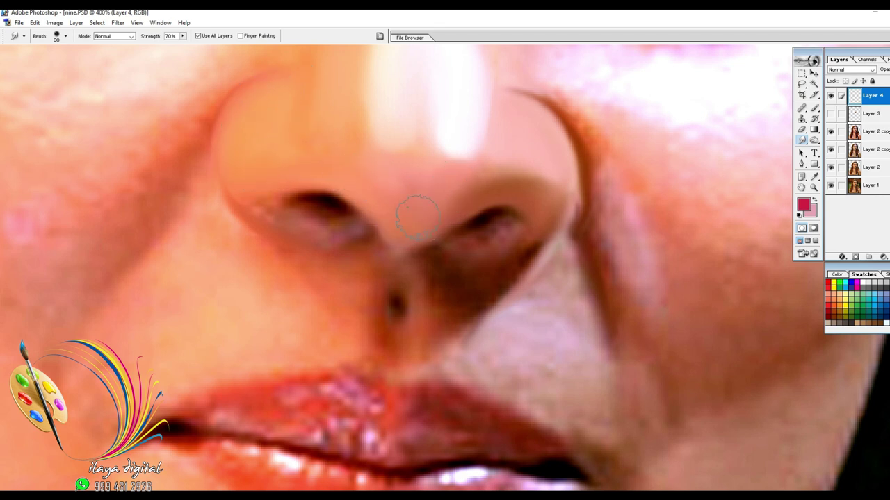
{"action": "scroll", "coordinate": [333, 148], "scroll_direction": "up", "scroll_amount": 3}
{"action": "key", "text": "bracketleft"}
{"action": "scroll", "coordinate": [268, 167], "scroll_direction": "down", "scroll_amount": 5}
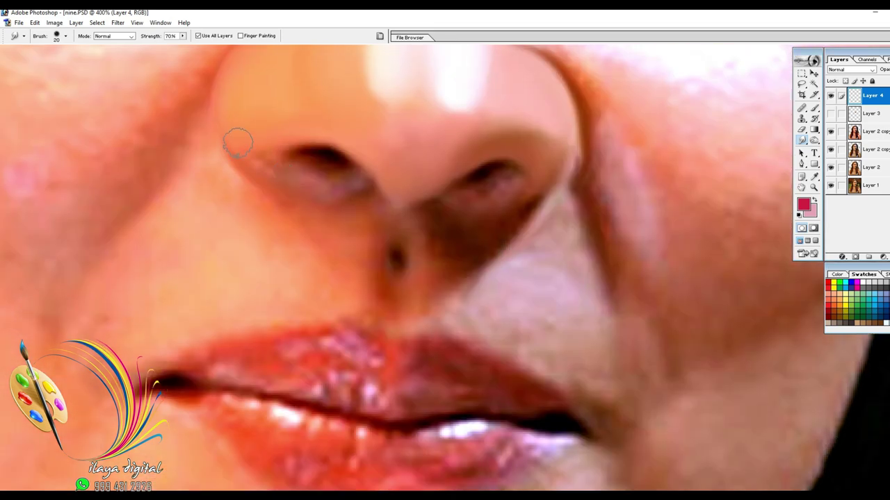
Refine the lower outline of the left nose wing, returning to the Smudge tool with a size 9 brush
{"action": "key", "text": "e"}
{"action": "key", "text": "bracketleft"}
{"action": "key", "text": "bracketleft"}
{"action": "key", "text": "bracketleft"}
{"action": "left_click_drag", "start_coordinate": [239, 160], "coordinate": [294, 212]}
{"action": "key", "text": "r"}
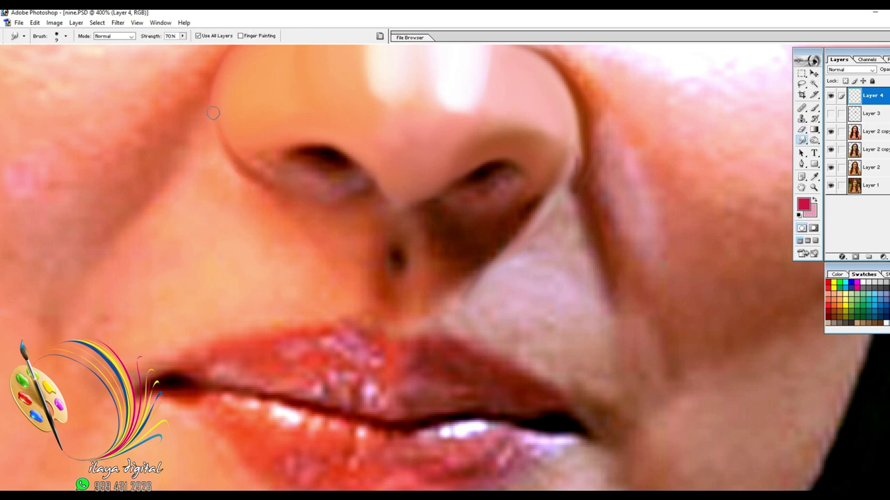
Smudge the left nostril's opening, lower rim and inner corner smooth, lowering the smudge strength to 50%
{"action": "left_click_drag", "start_coordinate": [302, 154], "coordinate": [354, 168]}
{"action": "mouse_move", "coordinate": [293, 169]}
{"action": "left_mouse_down"}
{"action": "mouse_move", "coordinate": [345, 183]}
{"action": "mouse_move", "coordinate": [334, 180]}
{"action": "left_mouse_up"}
{"action": "scroll", "coordinate": [305, 187], "scroll_direction": "up", "scroll_amount": 2}
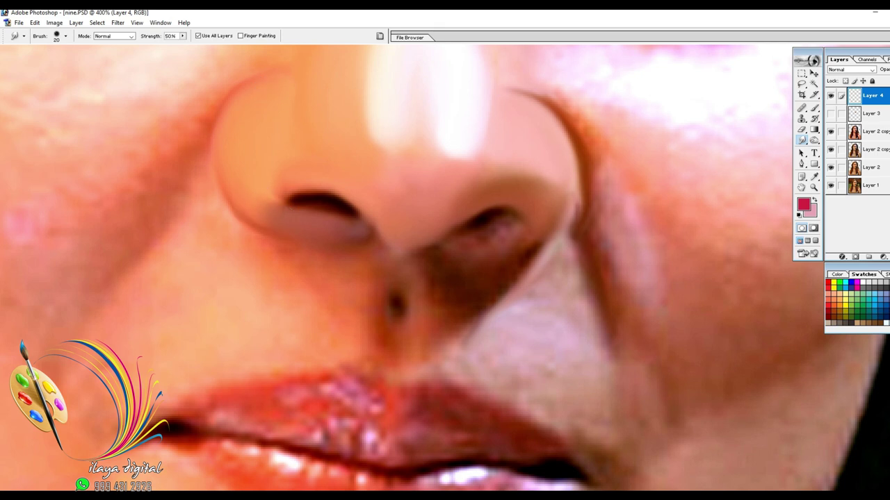
{"action": "scroll", "coordinate": [283, 171], "scroll_direction": "down", "scroll_amount": 3}
{"action": "scroll", "coordinate": [320, 182], "scroll_direction": "up", "scroll_amount": 2}
{"action": "key", "text": "bracketleft"}
{"action": "key", "text": "bracketleft"}
{"action": "left_click_drag", "start_coordinate": [358, 193], "coordinate": [372, 210]}
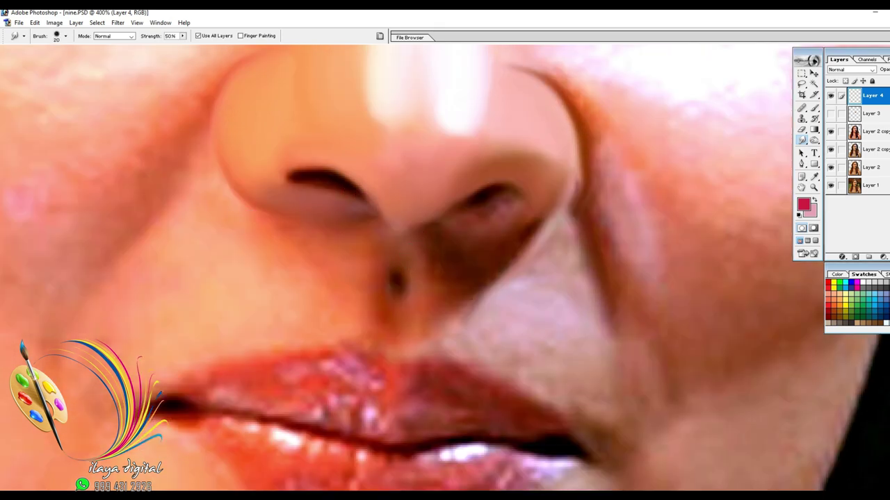
Smudge the skin beneath the left nose wing and along the left smile line, enlarging the brush to size 40
{"action": "left_click_drag", "start_coordinate": [267, 225], "coordinate": [333, 243]}
{"action": "left_click_drag", "start_coordinate": [220, 201], "coordinate": [275, 228]}
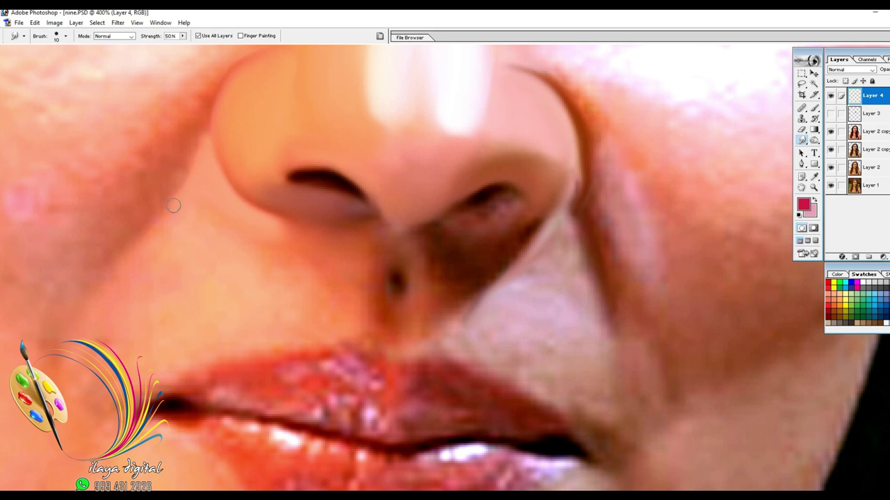
{"action": "key", "text": "bracketright"}
{"action": "key", "text": "bracketright"}
{"action": "key", "text": "bracketright"}
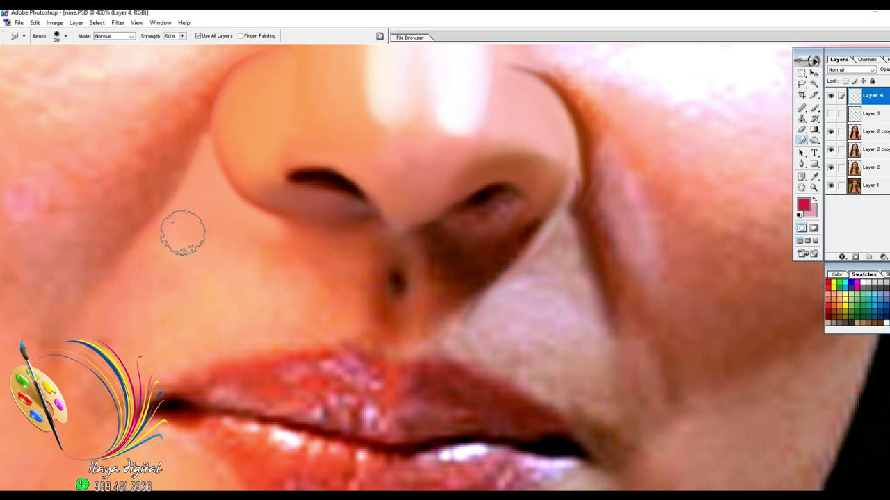
{"action": "scroll", "coordinate": [584, 286], "scroll_direction": "down", "scroll_amount": 3}
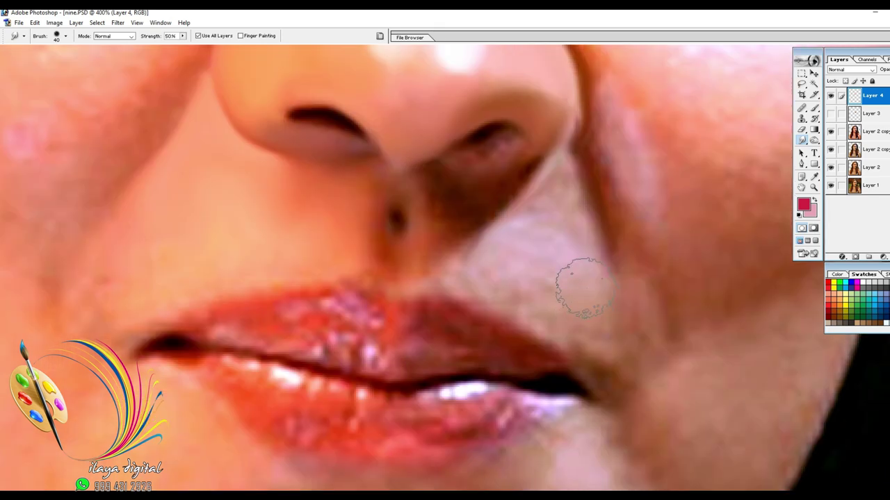
Smudge the right nostril's opening and lower rim smooth with brush sizes 10 and 20
{"action": "scroll", "coordinate": [583, 286], "scroll_direction": "up", "scroll_amount": 2}
{"action": "key", "text": "bracketleft"}
{"action": "key", "text": "bracketleft"}
{"action": "key", "text": "bracketleft"}
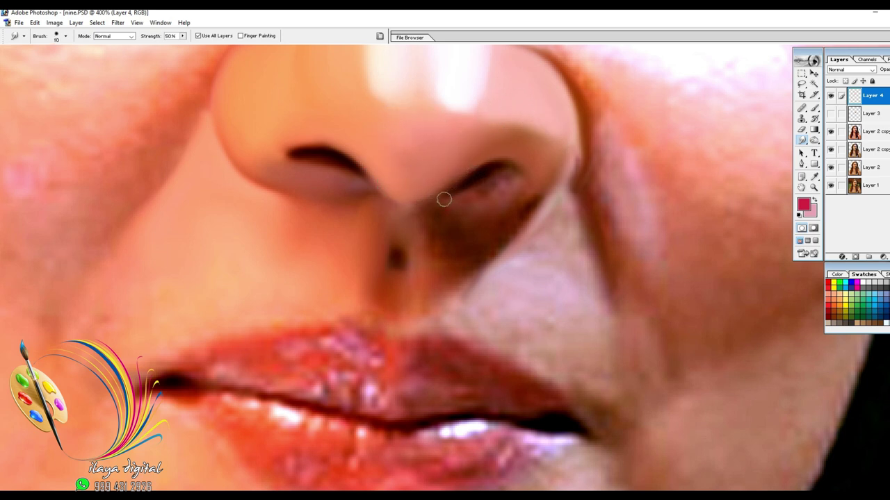
{"action": "key", "text": "bracketright"}
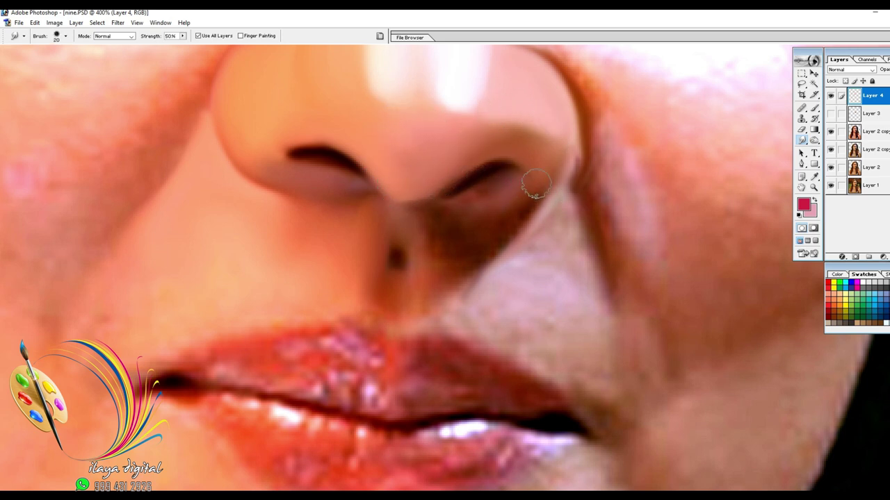
Smudge the philtrum ridge and the shading directly beneath the nose tip with the size 20 brush
{"action": "left_click_drag", "start_coordinate": [422, 261], "coordinate": [425, 235]}
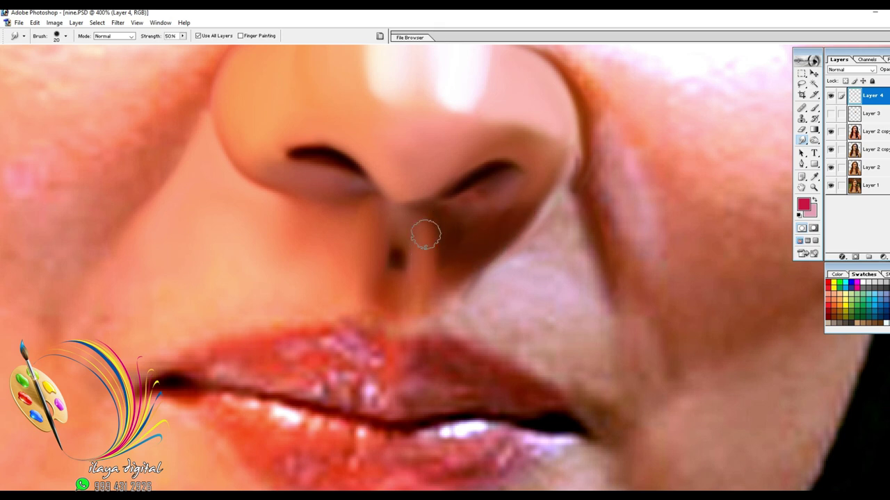
{"action": "scroll", "coordinate": [417, 285], "scroll_direction": "up", "scroll_amount": 3}
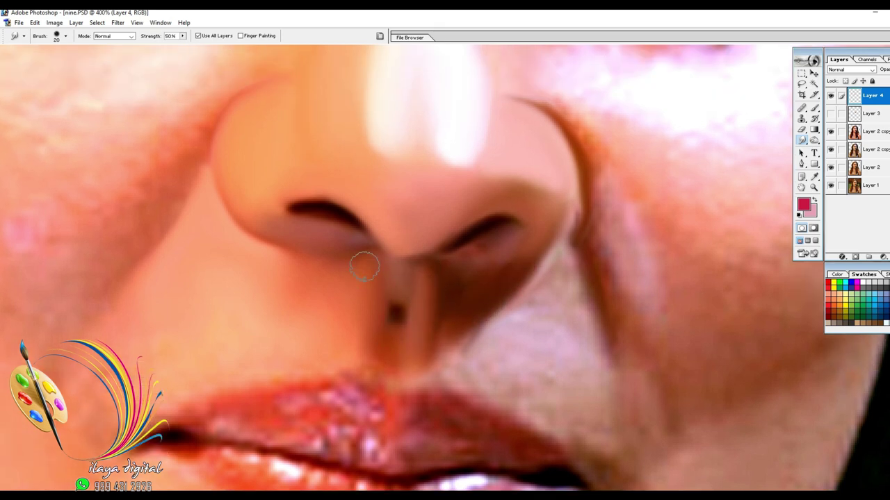
{"action": "scroll", "coordinate": [514, 247], "scroll_direction": "down", "scroll_amount": 3}
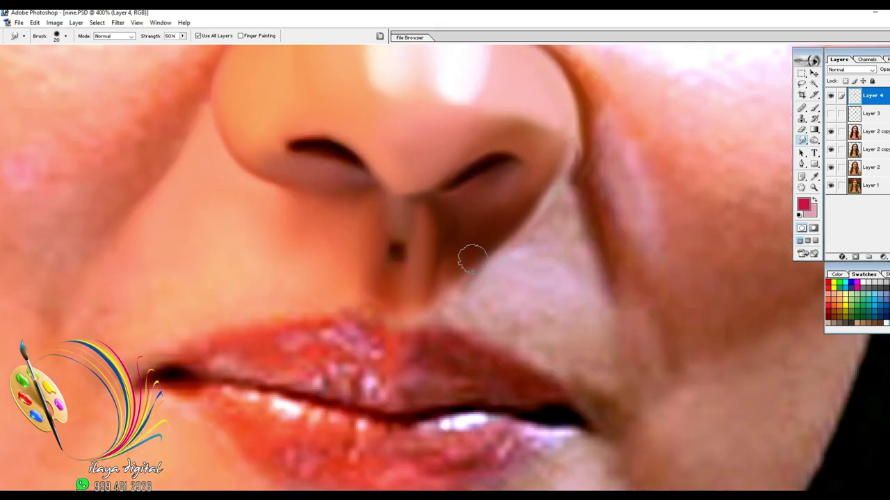
Smudge the edge of the dark nose shadow and the pale skin above the right half of the upper lip
{"action": "mouse_move", "coordinate": [456, 269]}
{"action": "left_mouse_down"}
{"action": "mouse_move", "coordinate": [496, 284]}
{"action": "mouse_move", "coordinate": [526, 337]}
{"action": "mouse_move", "coordinate": [559, 348]}
{"action": "mouse_move", "coordinate": [518, 300]}
{"action": "mouse_move", "coordinate": [531, 242]}
{"action": "mouse_move", "coordinate": [567, 202]}
{"action": "mouse_move", "coordinate": [531, 240]}
{"action": "mouse_move", "coordinate": [565, 183]}
{"action": "left_mouse_up"}
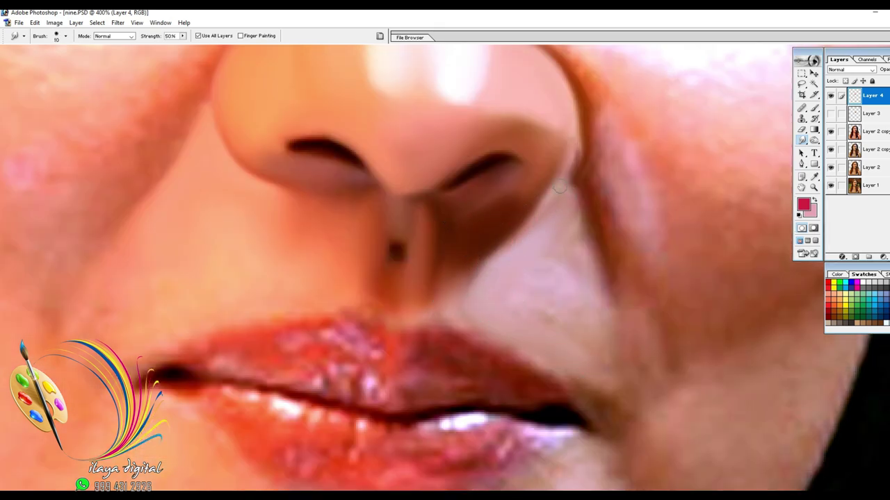
{"action": "left_click_drag", "start_coordinate": [516, 245], "coordinate": [538, 218]}
{"action": "left_click_drag", "start_coordinate": [497, 261], "coordinate": [539, 213]}
{"action": "scroll", "coordinate": [559, 111], "scroll_direction": "up", "scroll_amount": 1}
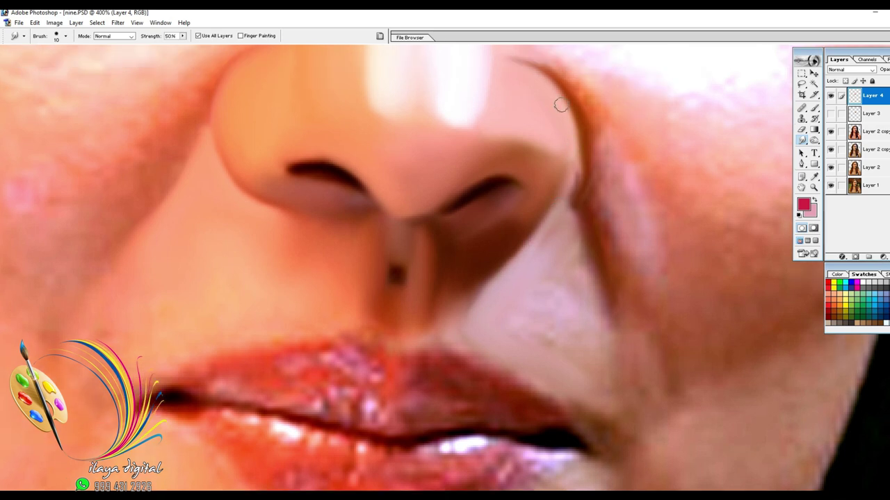
Smudge the dark crease around the right nose wing and down the right smile fold with a larger brush
{"action": "key", "text": "bracketright"}
{"action": "left_click_drag", "start_coordinate": [596, 199], "coordinate": [622, 296]}
{"action": "scroll", "coordinate": [618, 264], "scroll_direction": "up", "scroll_amount": 2}
{"action": "key", "text": "bracketright"}
{"action": "mouse_move", "coordinate": [538, 102]}
{"action": "left_mouse_down"}
{"action": "mouse_move", "coordinate": [605, 227]}
{"action": "mouse_move", "coordinate": [630, 318]}
{"action": "left_mouse_up"}
Blend the pale skin patch below the right nose wing up to where it meets the crease
{"action": "key", "text": "bracketleft"}
{"action": "scroll", "coordinate": [647, 347], "scroll_direction": "down", "scroll_amount": 2}
{"action": "key", "text": "bracketleft"}
{"action": "mouse_move", "coordinate": [571, 278]}
{"action": "left_mouse_down"}
{"action": "mouse_move", "coordinate": [566, 242]}
{"action": "mouse_move", "coordinate": [587, 289]}
{"action": "mouse_move", "coordinate": [540, 252]}
{"action": "left_mouse_up"}
{"action": "scroll", "coordinate": [540, 252], "scroll_direction": "up", "scroll_amount": 1}
{"action": "scroll", "coordinate": [562, 177], "scroll_direction": "up", "scroll_amount": 1}
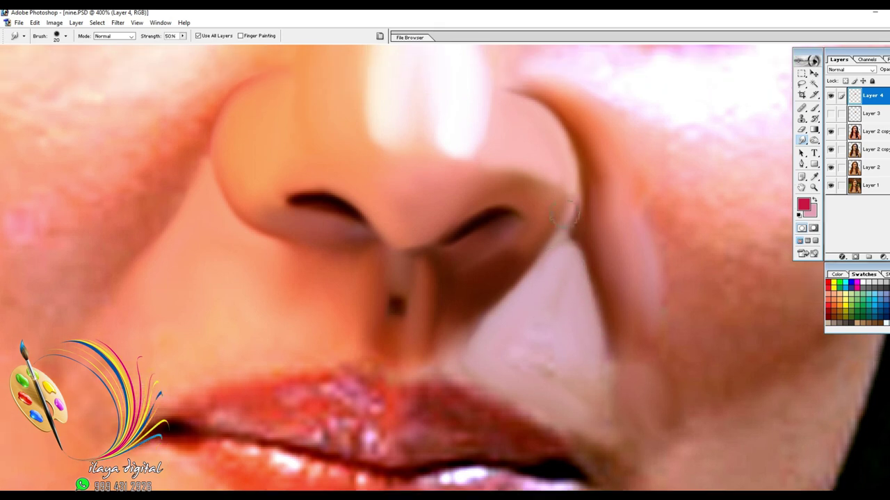
Smudge the right side of the nose bridge and the skin just above its bright highlight with a size 30 brush
{"action": "scroll", "coordinate": [579, 167], "scroll_direction": "down", "scroll_amount": 2}
{"action": "key", "text": "bracketright"}
{"action": "key", "text": "bracketright"}
{"action": "scroll", "coordinate": [497, 308], "scroll_direction": "up", "scroll_amount": 1}
{"action": "scroll", "coordinate": [497, 307], "scroll_direction": "up", "scroll_amount": 10}
{"action": "key", "text": "bracketright"}
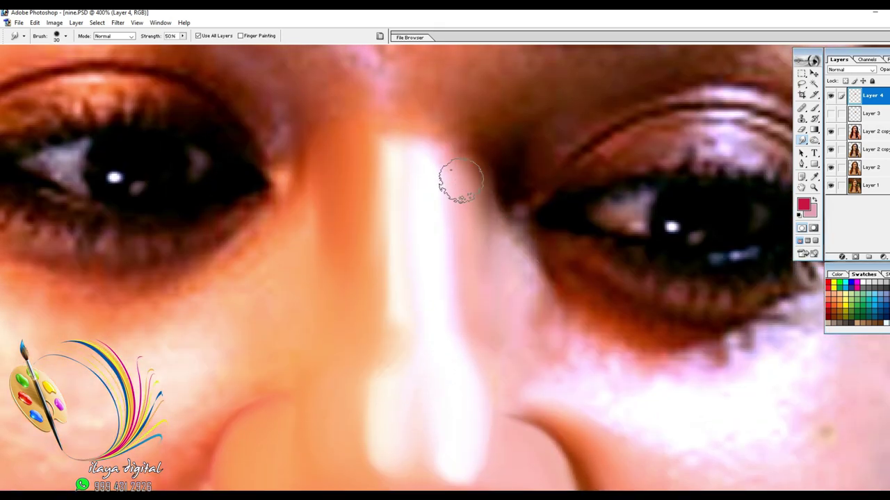
{"action": "scroll", "coordinate": [487, 194], "scroll_direction": "up", "scroll_amount": 2}
{"action": "key", "text": "bracketleft"}
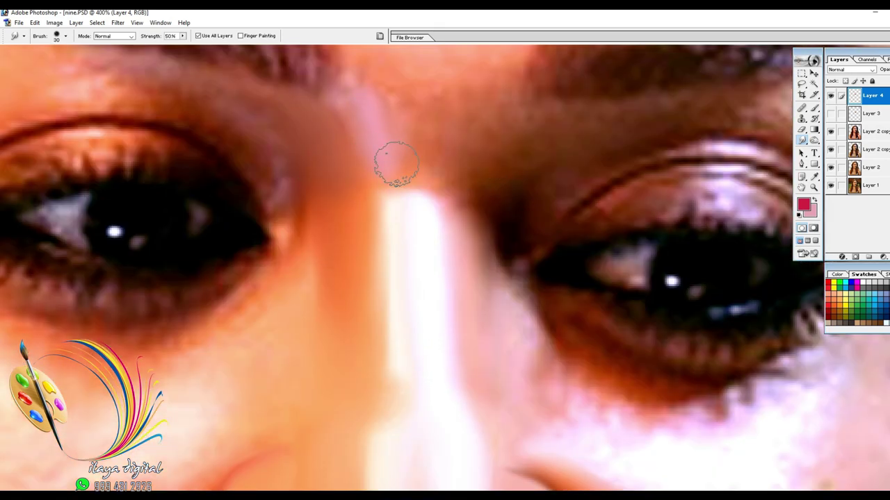
Smooth the skin between the eyebrows with a size 50 Smudge brush
{"action": "key", "text": "bracketright"}
{"action": "key", "text": "bracketright"}
{"action": "scroll", "coordinate": [476, 91], "scroll_direction": "up", "scroll_amount": 2}
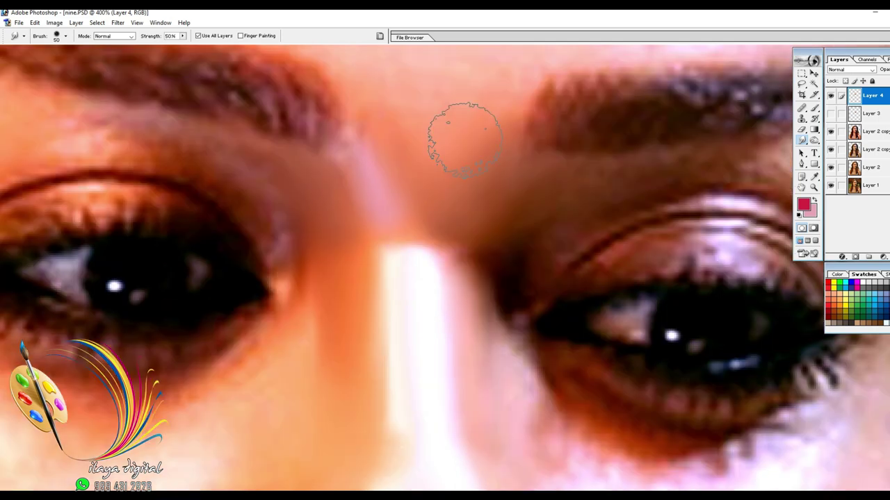
Blend the brown shadow under the right eyebrow at brush size 30, and the inner eyelid crease at size 10
{"action": "key", "text": "bracketleft"}
{"action": "key", "text": "bracketleft"}
{"action": "key", "text": "bracketleft"}
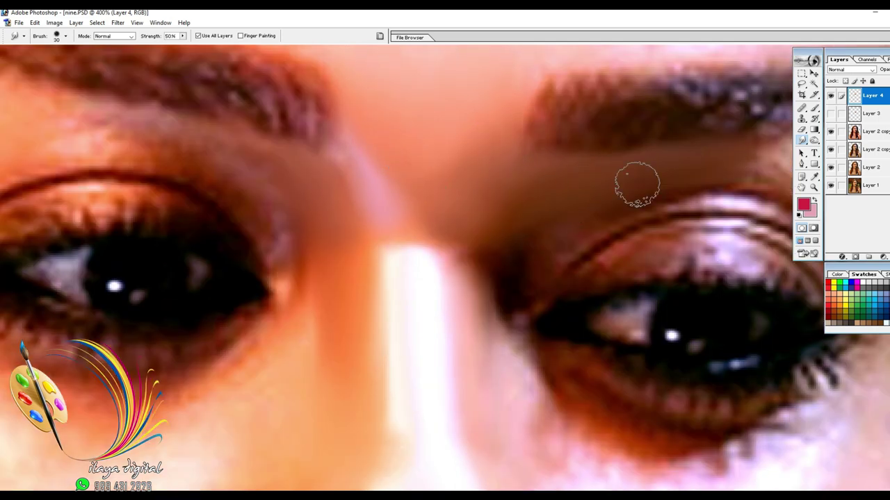
{"action": "scroll", "coordinate": [586, 173], "scroll_direction": "down", "scroll_amount": 2}
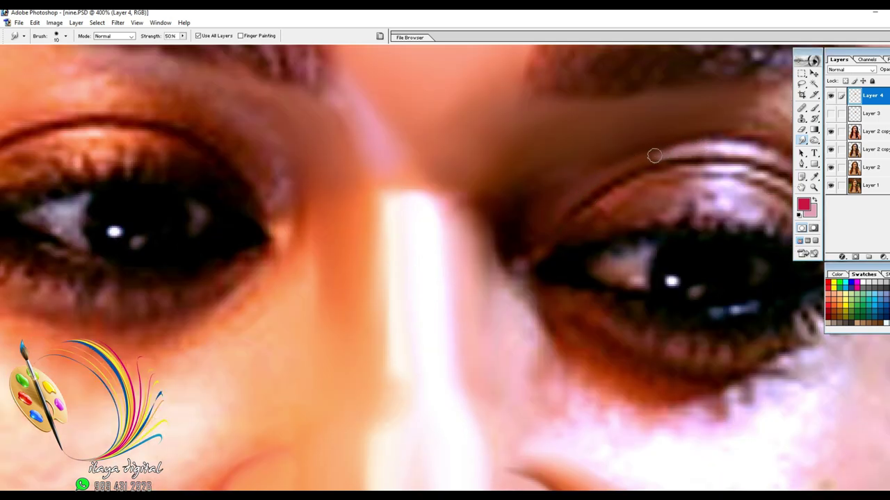
{"action": "scroll", "coordinate": [544, 173], "scroll_direction": "down", "scroll_amount": 2}
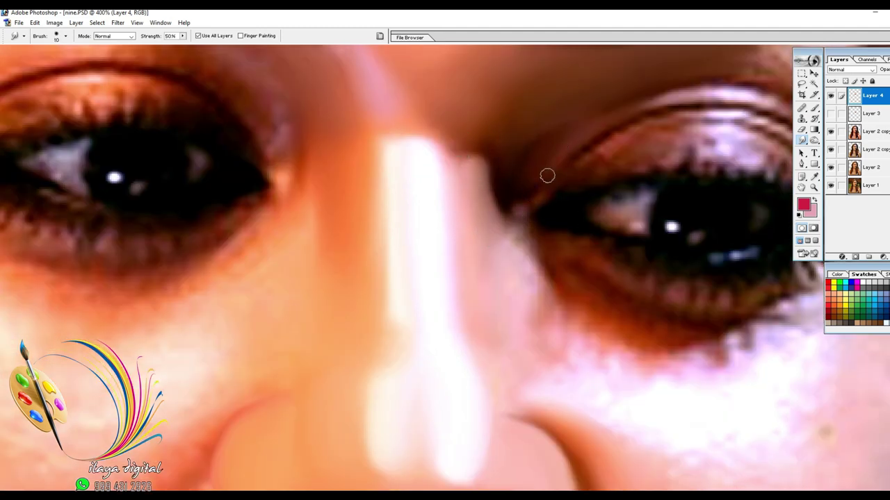
Smudge the pink skin between the nose bridge and the right under-eye area with a size 30 brush
{"action": "scroll", "coordinate": [528, 288], "scroll_direction": "down", "scroll_amount": 6}
{"action": "key", "text": "bracketright"}
{"action": "key", "text": "bracketright"}
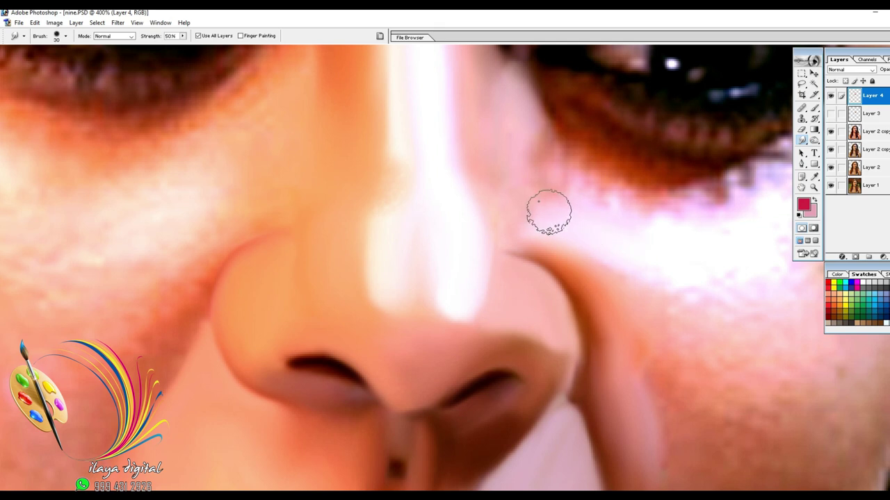
Smooth the lower right cheek beside the smile fold with a large Smudge brush of size 90 to 100
{"action": "key", "text": "bracketright"}
{"action": "key", "text": "bracketright"}
{"action": "key", "text": "bracketright"}
{"action": "key", "text": "bracketright"}
{"action": "key", "text": "bracketright"}
{"action": "key", "text": "bracketright"}
{"action": "scroll", "coordinate": [685, 288], "scroll_direction": "down", "scroll_amount": 2}
{"action": "scroll", "coordinate": [635, 229], "scroll_direction": "down", "scroll_amount": 2}
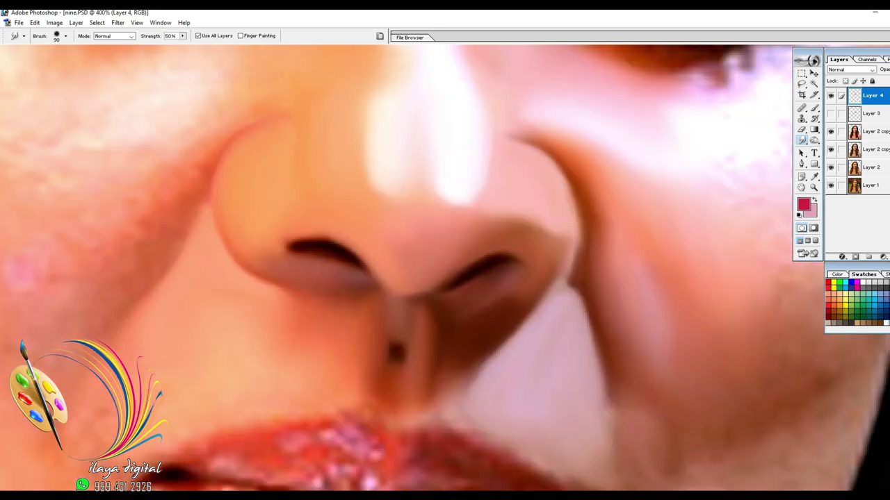
{"action": "scroll", "coordinate": [715, 317], "scroll_direction": "right", "scroll_amount": 5}
{"action": "key", "text": "bracketright"}
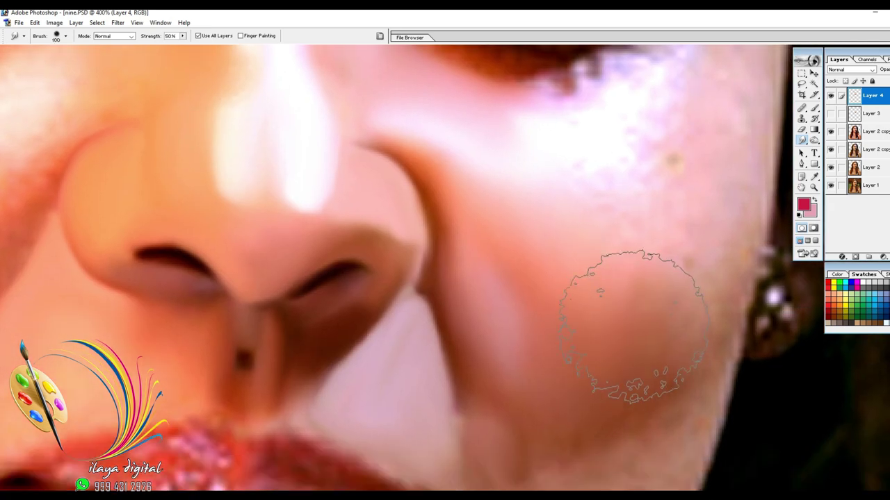
Smooth the bright highlight on the right cheek beneath the eye, reducing the brush to size 50
{"action": "scroll", "coordinate": [645, 317], "scroll_direction": "up", "scroll_amount": 3}
{"action": "scroll", "coordinate": [625, 285], "scroll_direction": "up", "scroll_amount": 2}
{"action": "scroll", "coordinate": [689, 278], "scroll_direction": "up", "scroll_amount": 1}
{"action": "key", "text": "bracketleft"}
{"action": "key", "text": "bracketleft"}
{"action": "key", "text": "bracketleft"}
{"action": "key", "text": "bracketleft"}
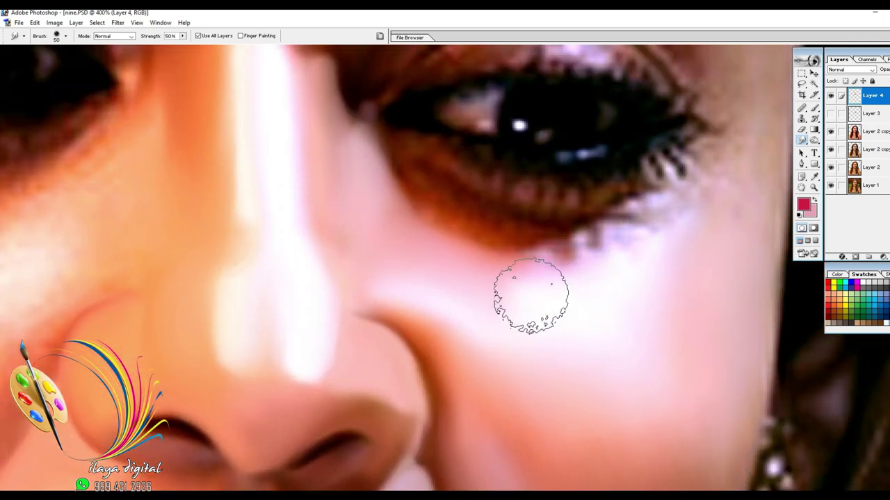
Smudge the skin beside the outer right eye and below the eyebrow's outer end with size 40 and 30 brushes
{"action": "key", "text": "bracketleft"}
{"action": "key", "text": "bracketleft"}
{"action": "scroll", "coordinate": [656, 282], "scroll_direction": "up", "scroll_amount": 2}
{"action": "scroll", "coordinate": [745, 348], "scroll_direction": "up", "scroll_amount": 5}
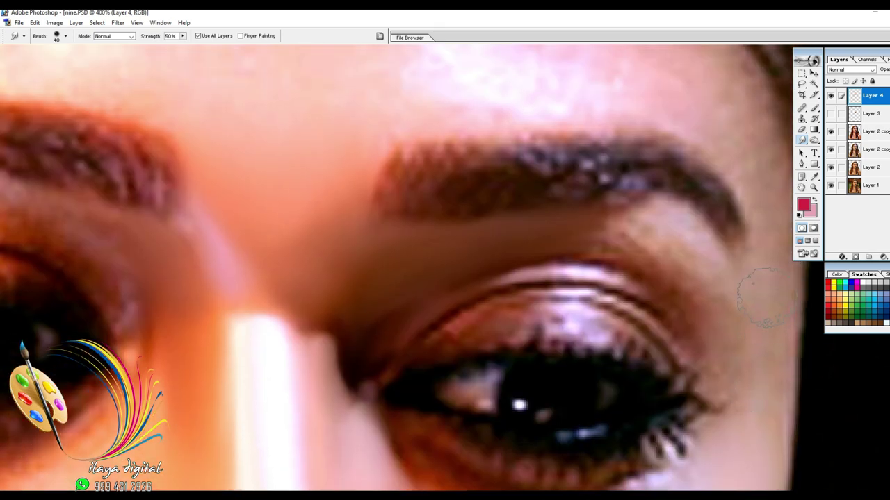
{"action": "scroll", "coordinate": [764, 312], "scroll_direction": "up", "scroll_amount": 2}
{"action": "key", "text": "bracketleft"}
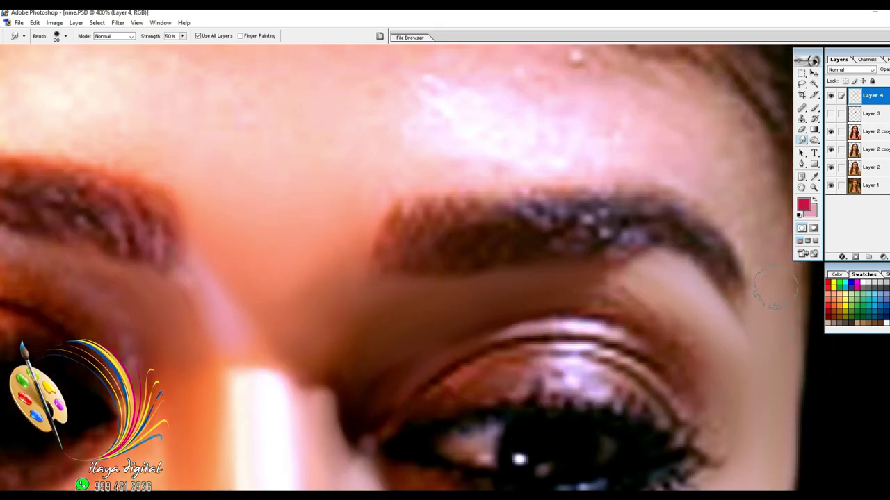
{"action": "mouse_move", "coordinate": [684, 348]}
{"action": "left_mouse_down"}
{"action": "mouse_move", "coordinate": [646, 268]}
{"action": "mouse_move", "coordinate": [601, 285]}
{"action": "left_mouse_up"}
Smudge the orange shadow under the right eye and its edge against the pale cheek with a size 40 brush
{"action": "scroll", "coordinate": [464, 261], "scroll_direction": "down", "scroll_amount": 8}
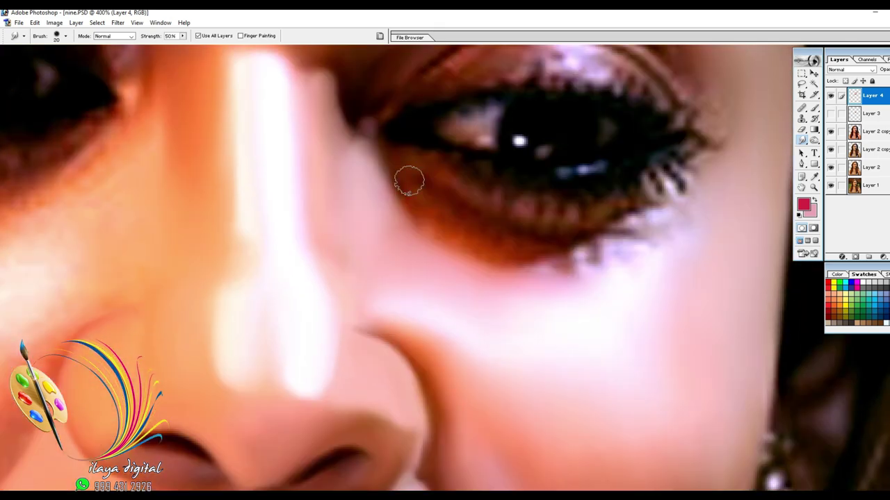
{"action": "key", "text": "bracketright"}
{"action": "key", "text": "bracketright"}
{"action": "key", "text": "bracketright"}
{"action": "mouse_move", "coordinate": [414, 191]}
{"action": "left_mouse_down"}
{"action": "mouse_move", "coordinate": [433, 214]}
{"action": "mouse_move", "coordinate": [590, 257]}
{"action": "mouse_move", "coordinate": [641, 232]}
{"action": "mouse_move", "coordinate": [656, 212]}
{"action": "left_mouse_up"}
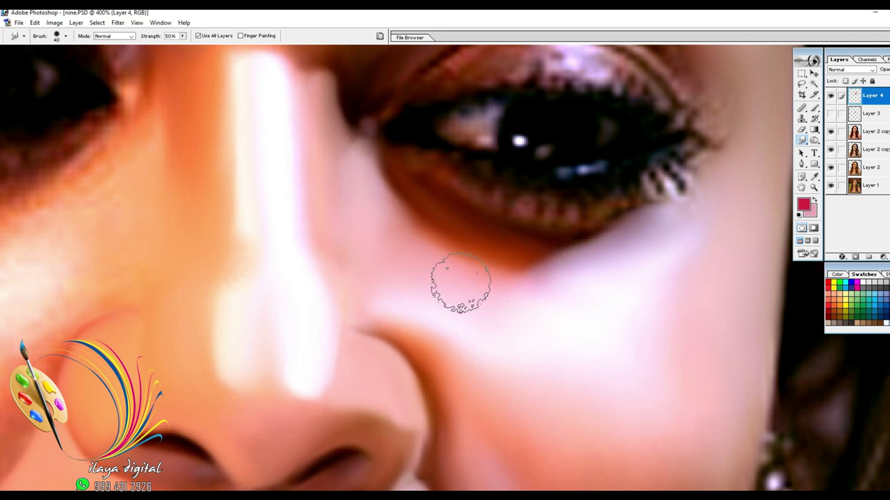
Smudge away the lower lashes under the right eye into a smooth brown shadow with a size 20 brush
{"action": "scroll", "coordinate": [503, 298], "scroll_direction": "up", "scroll_amount": 1}
{"action": "key", "text": "bracketleft"}
{"action": "key", "text": "bracketleft"}
{"action": "mouse_move", "coordinate": [471, 243]}
{"action": "left_mouse_down"}
{"action": "mouse_move", "coordinate": [554, 266]}
{"action": "mouse_move", "coordinate": [632, 259]}
{"action": "left_mouse_up"}
{"action": "mouse_move", "coordinate": [465, 255]}
{"action": "left_mouse_down"}
{"action": "mouse_move", "coordinate": [594, 296]}
{"action": "mouse_move", "coordinate": [640, 283]}
{"action": "left_mouse_up"}
{"action": "scroll", "coordinate": [679, 326], "scroll_direction": "up", "scroll_amount": 1}
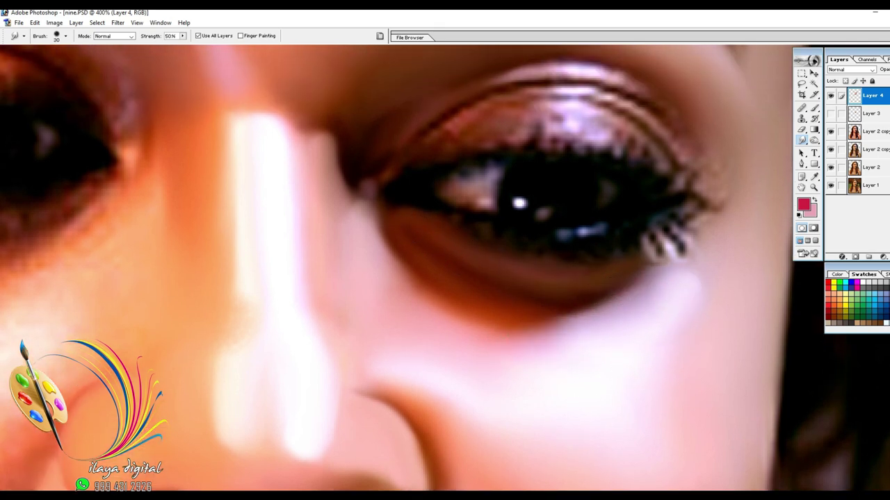
Smudge the bright band and dark crease above the right eyelid along their curve with a small brush
{"action": "key", "text": "bracketleft"}
{"action": "scroll", "coordinate": [353, 190], "scroll_direction": "up", "scroll_amount": 1}
{"action": "key", "text": "bracketright"}
{"action": "mouse_move", "coordinate": [640, 127]}
{"action": "left_mouse_down"}
{"action": "mouse_move", "coordinate": [641, 103]}
{"action": "mouse_move", "coordinate": [592, 89]}
{"action": "mouse_move", "coordinate": [501, 97]}
{"action": "left_mouse_up"}
{"action": "key", "text": "bracketright"}
{"action": "mouse_move", "coordinate": [429, 149]}
{"action": "left_mouse_down"}
{"action": "mouse_move", "coordinate": [549, 104]}
{"action": "mouse_move", "coordinate": [674, 153]}
{"action": "mouse_move", "coordinate": [660, 163]}
{"action": "left_mouse_up"}
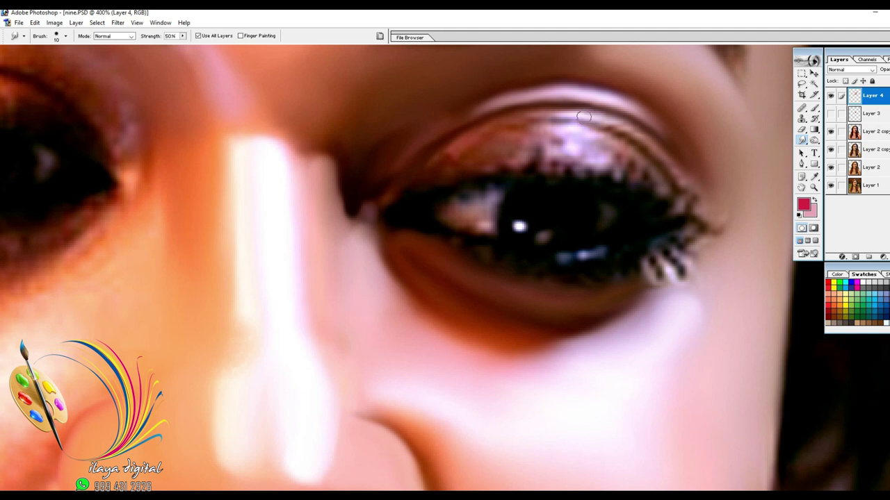
Smudge the right upper eyelid's lower highlight band, reddish inner part and shimmering centre with the size 10 brush
{"action": "mouse_move", "coordinate": [681, 175]}
{"action": "left_mouse_down"}
{"action": "mouse_move", "coordinate": [626, 133]}
{"action": "mouse_move", "coordinate": [532, 116]}
{"action": "left_mouse_up"}
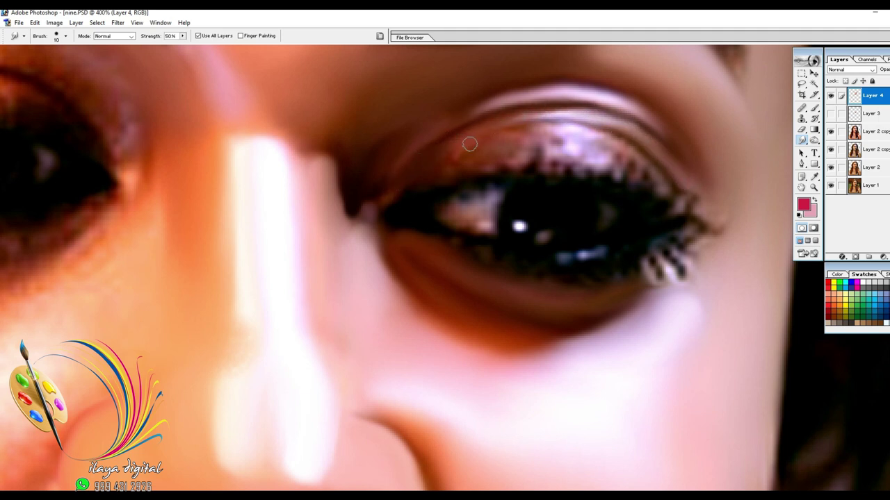
{"action": "key", "text": "bracketright"}
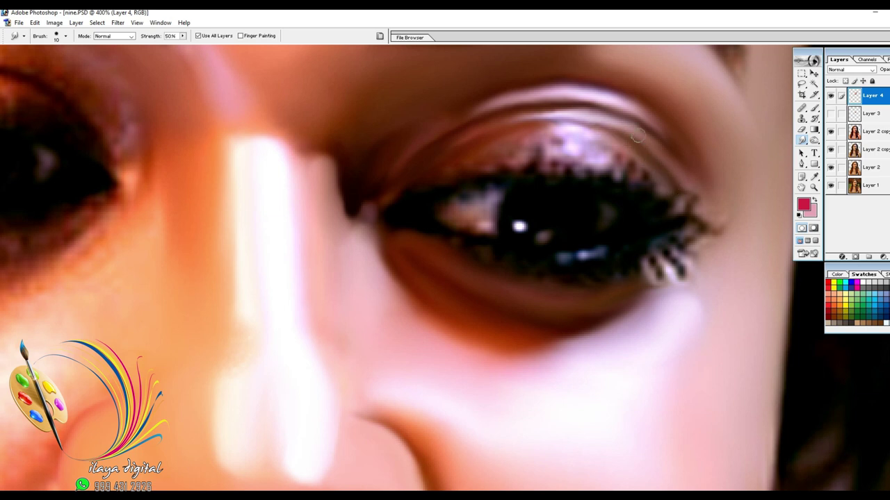
{"action": "key", "text": "bracketleft"}
{"action": "left_click_drag", "start_coordinate": [584, 134], "coordinate": [654, 164]}
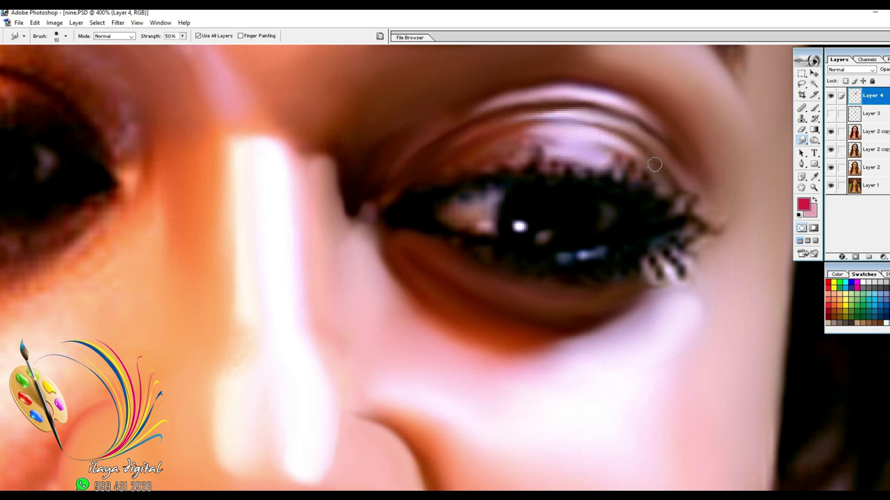
{"action": "left_click_drag", "start_coordinate": [502, 161], "coordinate": [529, 143]}
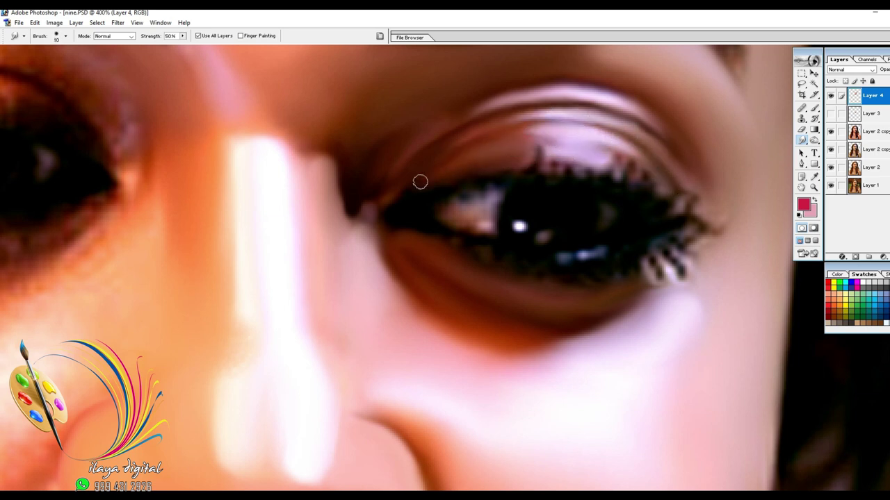
View the whole portrait at 66.7% and toggle the layers' visibility to compare the smudged face with the original
{"action": "key", "text": "ctrl+minus"}
{"action": "key", "text": "ctrl+minus"}
{"action": "key", "text": "ctrl+minus"}
{"action": "key", "text": "ctrl+minus"}
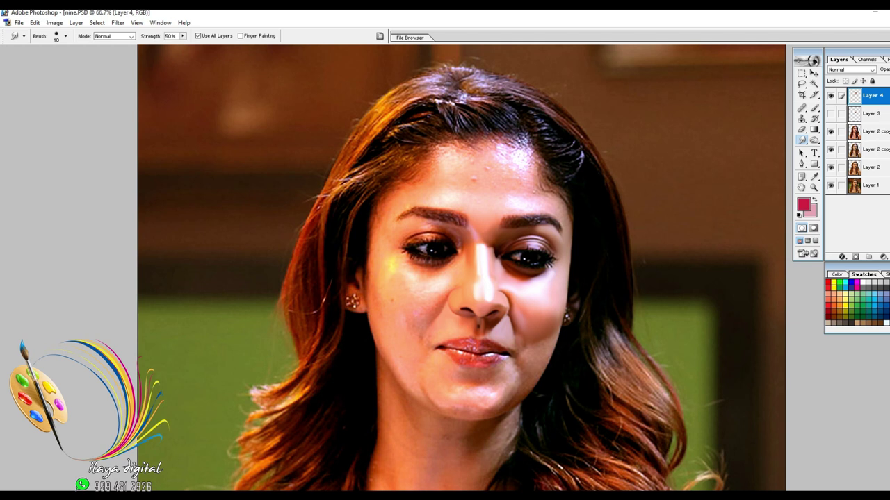
{"action": "left_click", "coordinate": [830, 130]}
{"action": "left_click", "coordinate": [830, 130]}
{"action": "left_click", "coordinate": [831, 114]}
{"action": "left_click", "coordinate": [830, 96]}
{"action": "left_click", "coordinate": [830, 96]}
{"action": "left_click", "coordinate": [830, 96]}
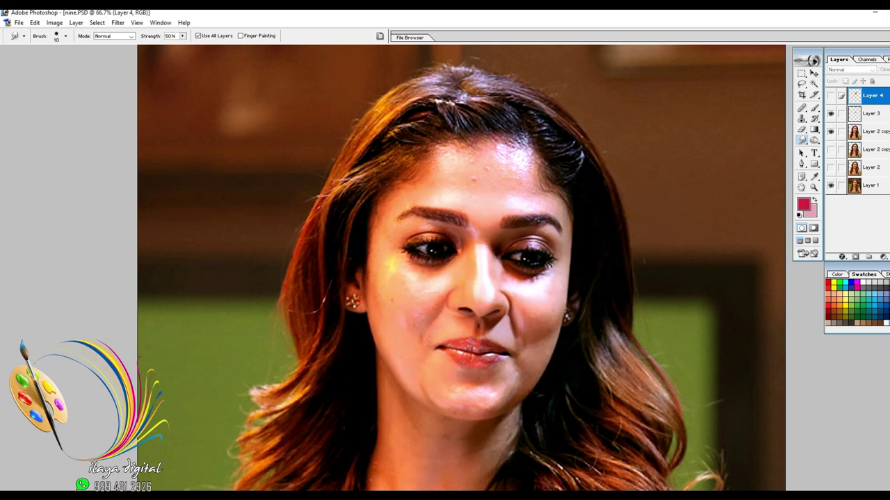
{"action": "left_click", "coordinate": [830, 96]}
Delete Layer 3 from the document
{"action": "left_click", "coordinate": [871, 114]}
{"action": "left_click", "coordinate": [888, 257]}
{"action": "key", "text": "Return"}
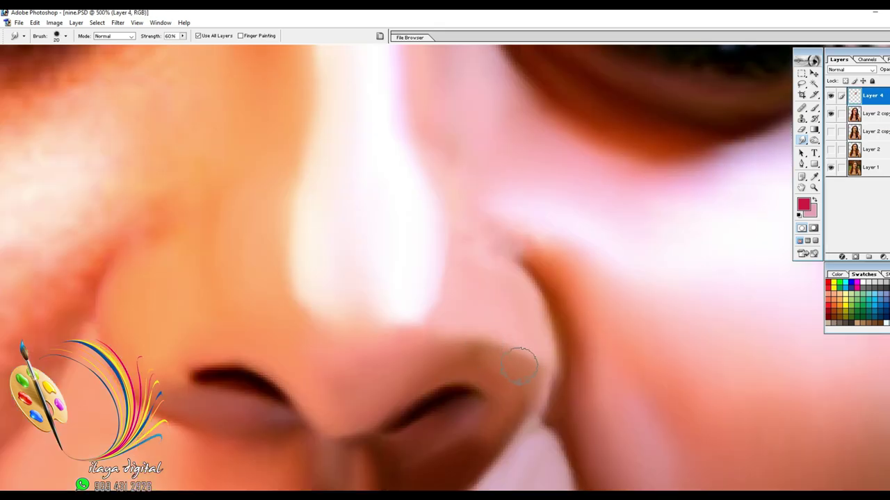
Refine the shadow edge on the right nose wing and both nostril rims with the Smudge tool at 60% strength
{"action": "left_click_drag", "start_coordinate": [519, 365], "coordinate": [490, 344]}
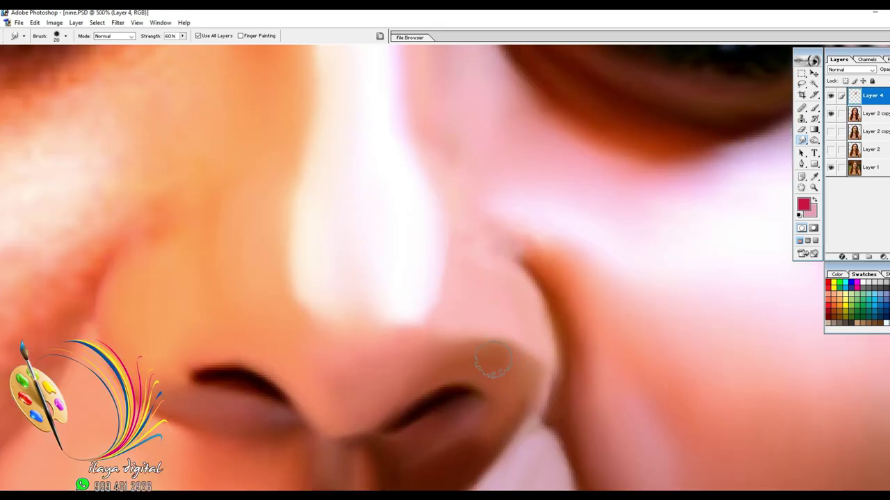
{"action": "scroll", "coordinate": [540, 409], "scroll_direction": "down", "scroll_amount": 2}
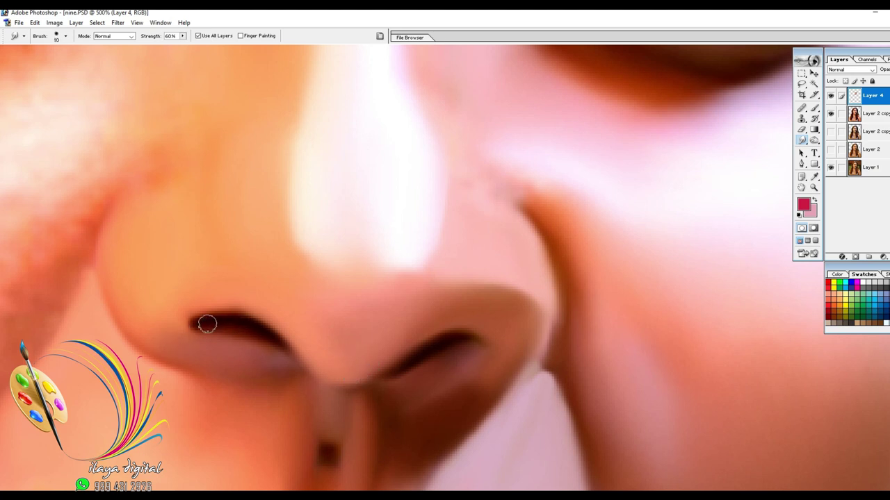
{"action": "scroll", "coordinate": [326, 408], "scroll_direction": "down", "scroll_amount": 2}
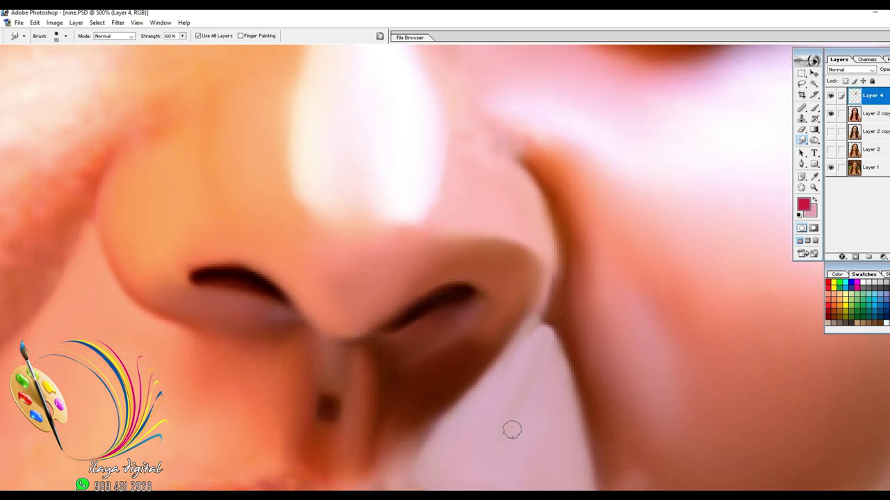
{"action": "scroll", "coordinate": [621, 451], "scroll_direction": "down", "scroll_amount": 2}
Smudge the pale highlight above the right nose wing and the top of the crease beside it
{"action": "key", "text": "bracketright"}
{"action": "scroll", "coordinate": [473, 361], "scroll_direction": "up", "scroll_amount": 7}
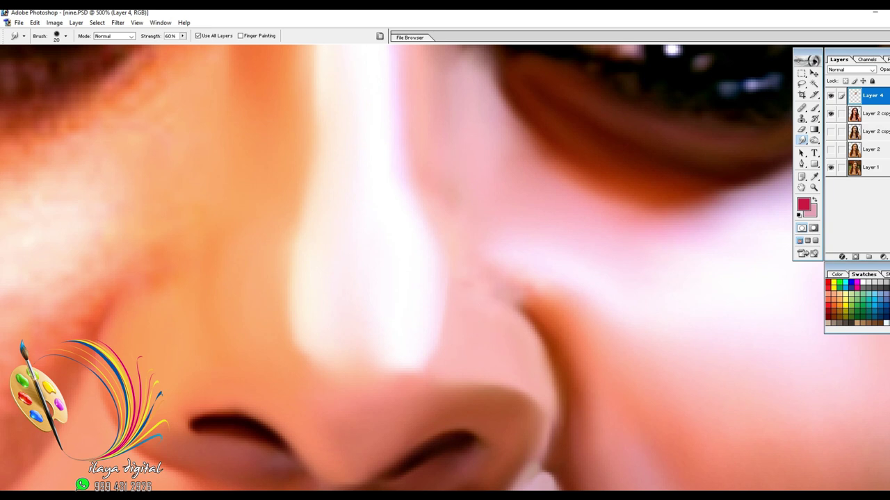
{"action": "scroll", "coordinate": [554, 269], "scroll_direction": "down", "scroll_amount": 2}
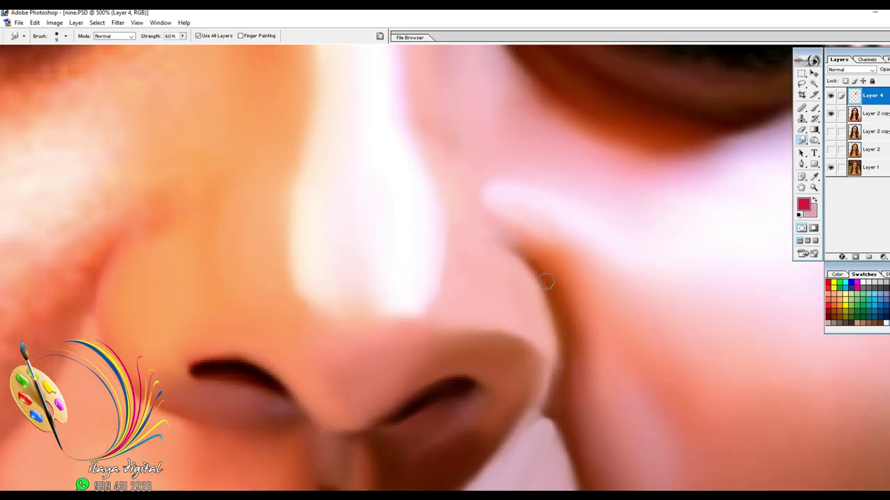
Smudge along the outer edge of the left nose wing and the adjoining skin below it
{"action": "left_click_drag", "start_coordinate": [130, 379], "coordinate": [423, 367]}
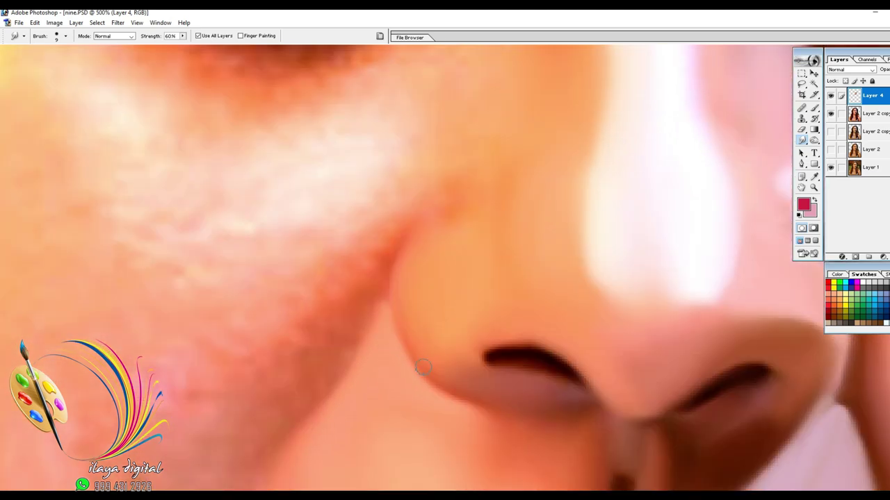
{"action": "scroll", "coordinate": [389, 339], "scroll_direction": "up", "scroll_amount": 2}
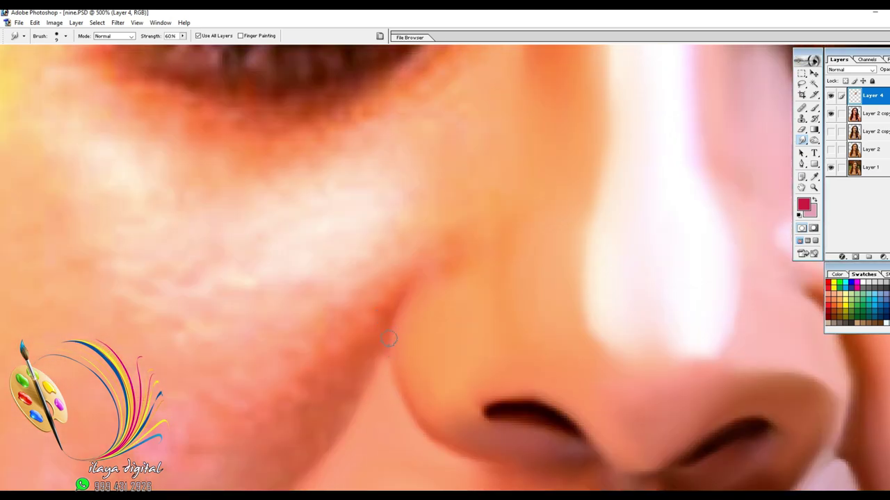
{"action": "scroll", "coordinate": [449, 281], "scroll_direction": "down", "scroll_amount": 3}
{"action": "key", "text": "bracketright"}
{"action": "key", "text": "bracketright"}
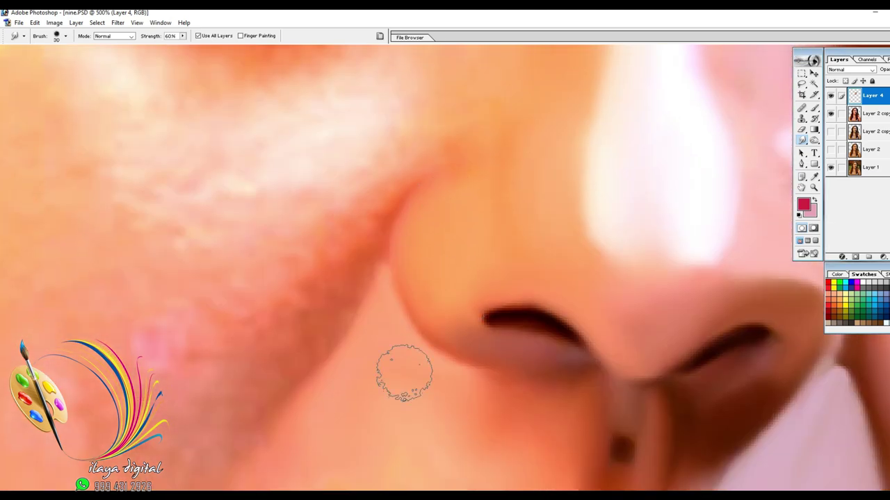
Smooth the reddish-brown left smile fold up to the nose wing with a size 30 brush
{"action": "scroll", "coordinate": [404, 373], "scroll_direction": "down", "scroll_amount": 2}
{"action": "key", "text": "bracketleft"}
{"action": "key", "text": "bracketleft"}
{"action": "key", "text": "bracketleft"}
{"action": "key", "text": "bracketleft"}
{"action": "key", "text": "bracketright"}
{"action": "key", "text": "bracketright"}
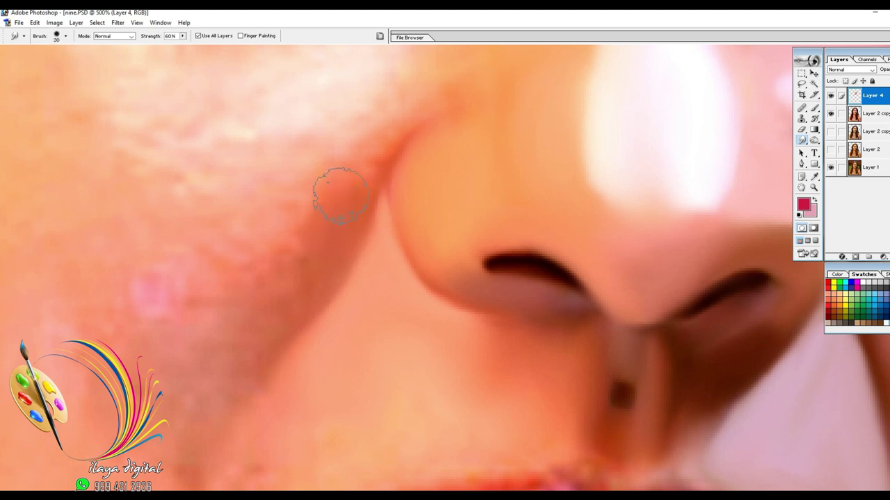
Refine the junction of the left smile fold and nose wing with a small Smudge brush at 50% strength
{"action": "scroll", "coordinate": [348, 223], "scroll_direction": "up", "scroll_amount": 2}
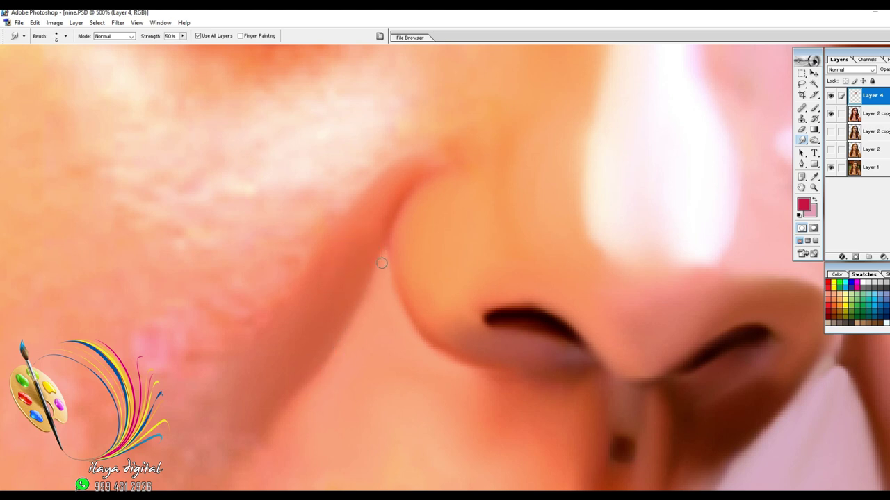
{"action": "scroll", "coordinate": [582, 299], "scroll_direction": "down", "scroll_amount": 6}
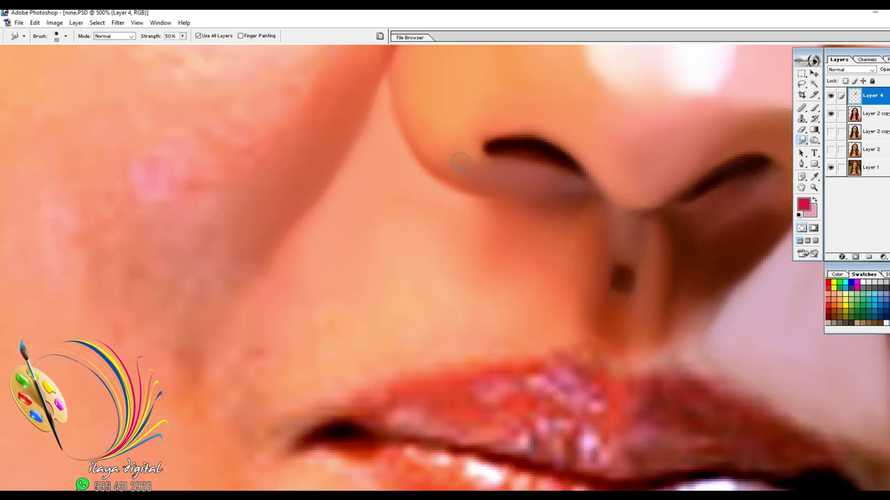
{"action": "scroll", "coordinate": [465, 202], "scroll_direction": "down", "scroll_amount": 4}
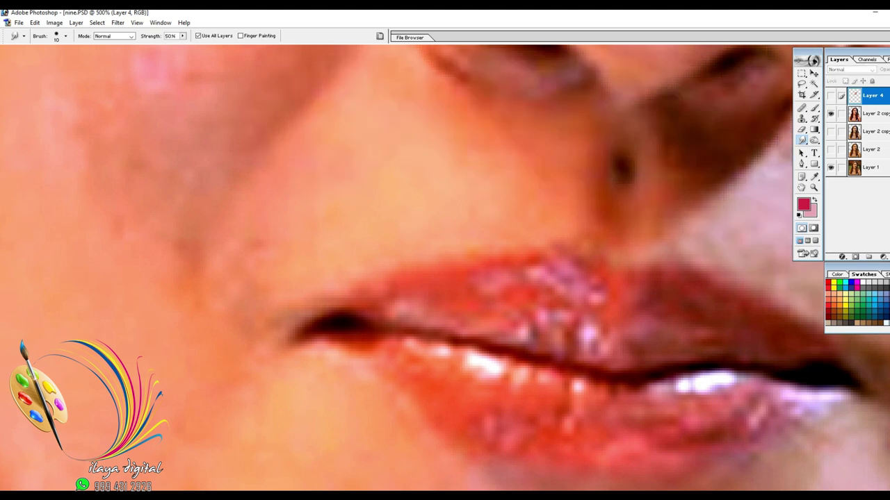
Smooth the lower end of the left smile fold and the skin above the upper lip with size 30 and 40 Smudge brushes
{"action": "scroll", "coordinate": [436, 176], "scroll_direction": "up", "scroll_amount": 3}
{"action": "key", "text": "bracketright"}
{"action": "key", "text": "bracketright"}
{"action": "key", "text": "bracketright"}
{"action": "key", "text": "bracketleft"}
{"action": "key", "text": "bracketleft"}
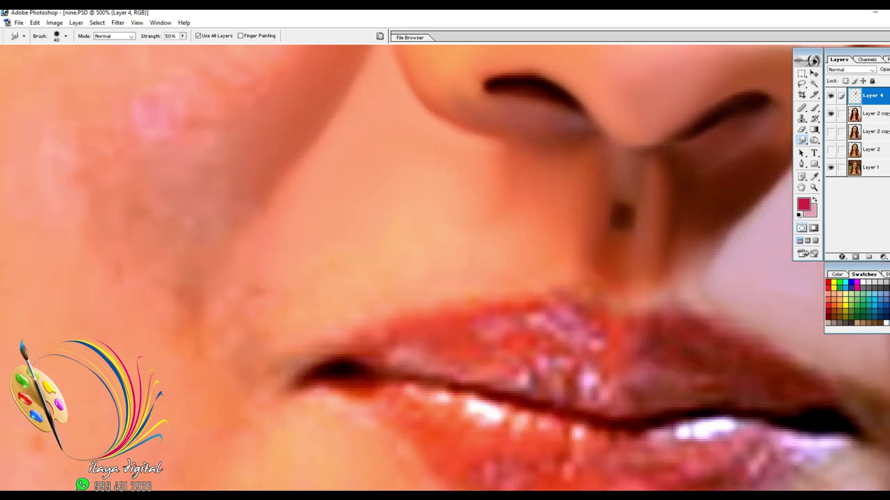
{"action": "scroll", "coordinate": [436, 175], "scroll_direction": "down", "scroll_amount": 3}
{"action": "key", "text": "bracketright"}
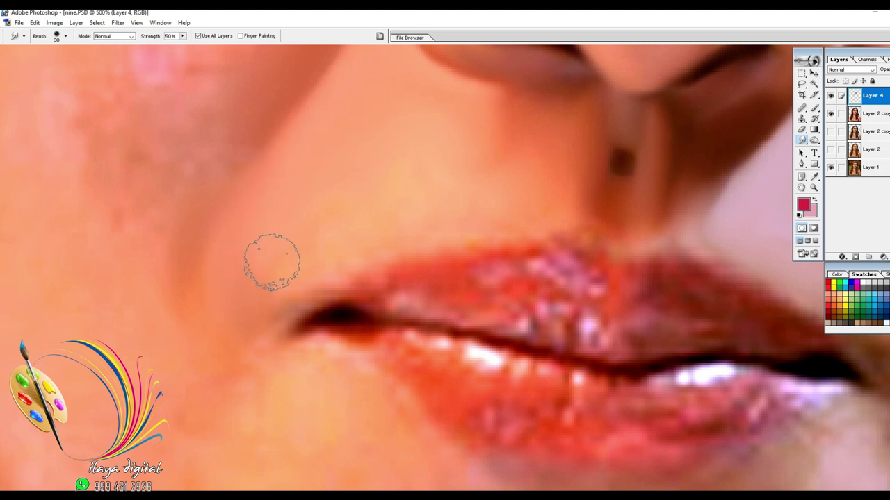
{"action": "left_click_drag", "start_coordinate": [461, 207], "coordinate": [539, 198]}
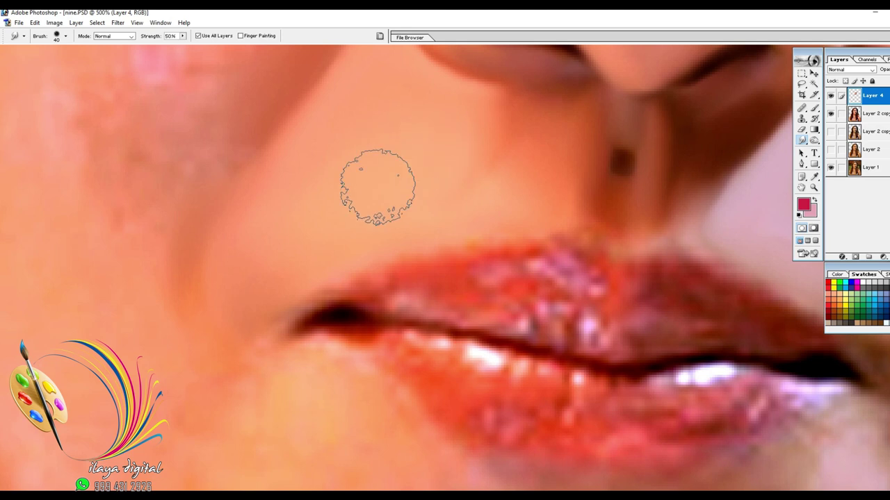
Smudge the skin strip between the left smile fold and the nose wing with size 20 and 10 brushes
{"action": "scroll", "coordinate": [470, 174], "scroll_direction": "up", "scroll_amount": 3}
{"action": "key", "text": "bracketleft"}
{"action": "key", "text": "bracketleft"}
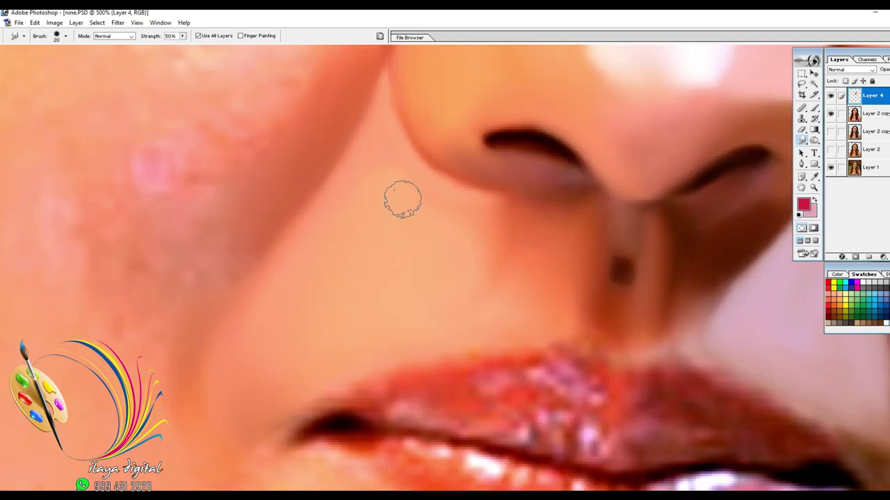
{"action": "scroll", "coordinate": [449, 260], "scroll_direction": "up", "scroll_amount": 2}
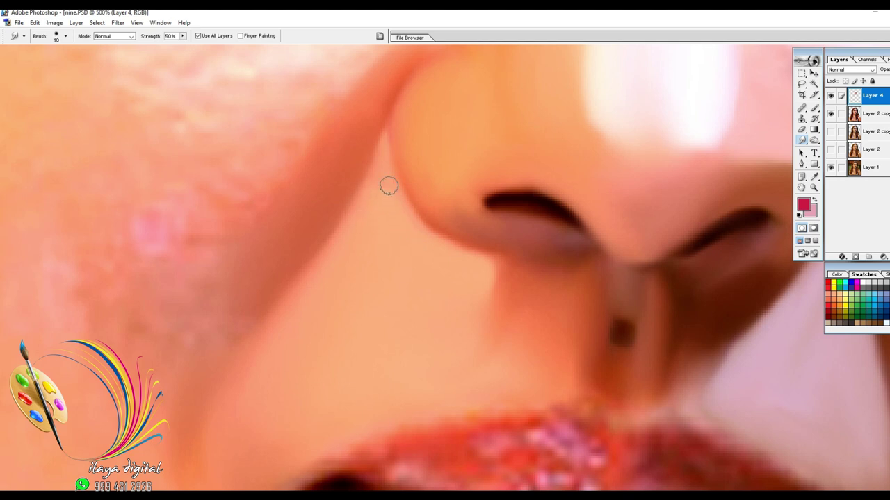
{"action": "scroll", "coordinate": [369, 184], "scroll_direction": "down", "scroll_amount": 3}
{"action": "key", "text": "bracketright"}
{"action": "key", "text": "bracketright"}
{"action": "scroll", "coordinate": [389, 195], "scroll_direction": "down", "scroll_amount": 1}
{"action": "key", "text": "bracketright"}
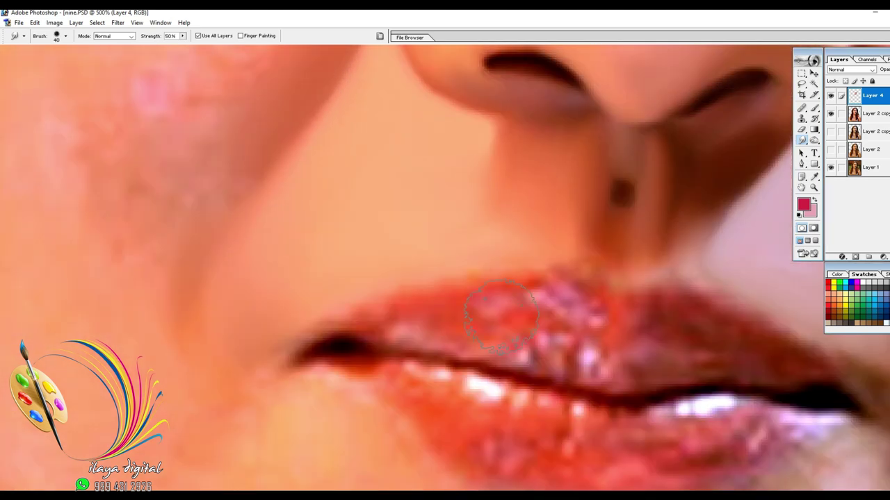
Smooth the left temple and the outer edge of the face beside the eye with a size 70 Smudge brush
{"action": "scroll", "coordinate": [497, 309], "scroll_direction": "down", "scroll_amount": 3}
{"action": "scroll", "coordinate": [445, 306], "scroll_direction": "up", "scroll_amount": 1}
{"action": "scroll", "coordinate": [209, 277], "scroll_direction": "up", "scroll_amount": 2}
{"action": "scroll", "coordinate": [386, 295], "scroll_direction": "down", "scroll_amount": 5}
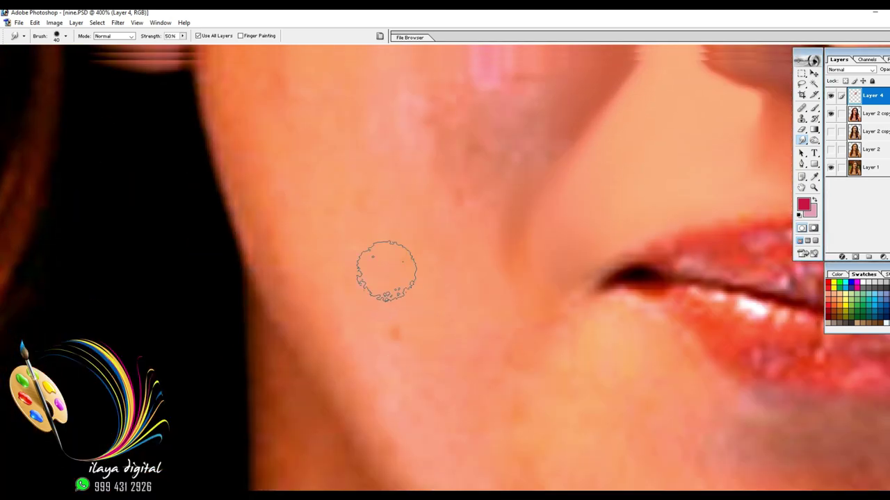
{"action": "scroll", "coordinate": [391, 296], "scroll_direction": "down", "scroll_amount": 1}
{"action": "scroll", "coordinate": [386, 271], "scroll_direction": "up", "scroll_amount": 8}
{"action": "key", "text": "bracketright"}
{"action": "key", "text": "bracketright"}
{"action": "left_click_drag", "start_coordinate": [348, 213], "coordinate": [342, 234]}
{"action": "key", "text": "bracketright"}
{"action": "scroll", "coordinate": [299, 146], "scroll_direction": "up", "scroll_amount": 1}
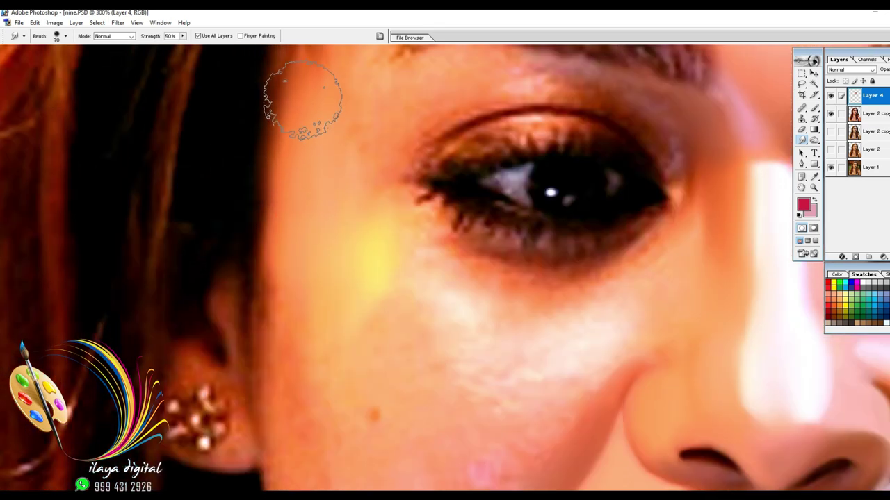
Smooth the outer left cheek beside the earring with size 60 and 90 Smudge brushes
{"action": "key", "text": "bracketleft"}
{"action": "key", "text": "bracketleft"}
{"action": "key", "text": "bracketright"}
{"action": "scroll", "coordinate": [284, 291], "scroll_direction": "down", "scroll_amount": 2}
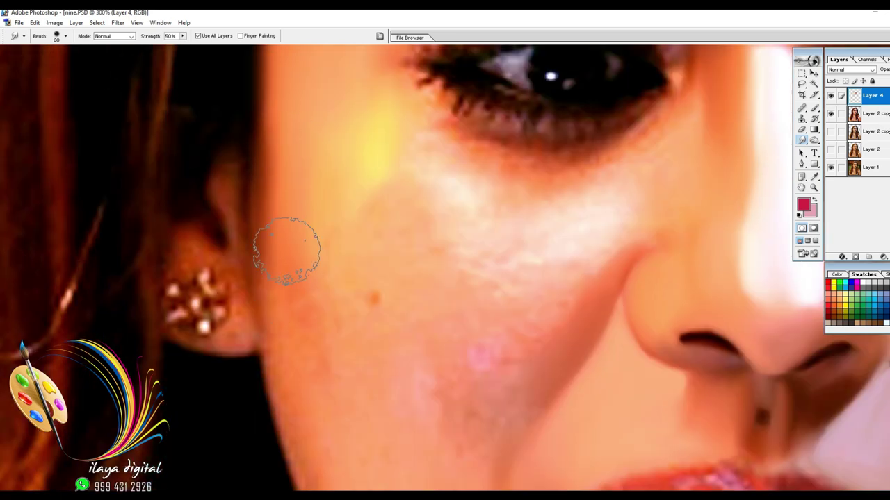
{"action": "scroll", "coordinate": [302, 284], "scroll_direction": "down", "scroll_amount": 3}
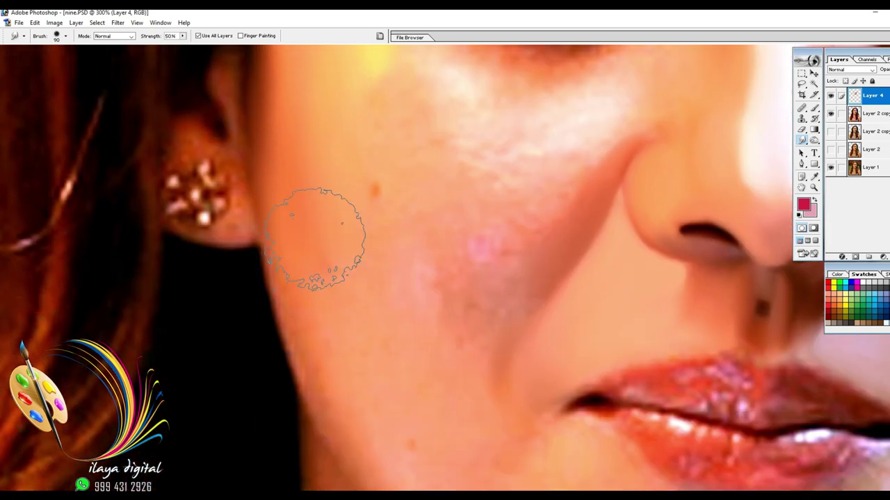
{"action": "scroll", "coordinate": [334, 293], "scroll_direction": "down", "scroll_amount": 3}
Smudge along the left jawline edge from the cheek towards the chin with size 30 and 20 brushes
{"action": "key", "text": "bracketleft"}
{"action": "key", "text": "bracketleft"}
{"action": "key", "text": "bracketleft"}
{"action": "key", "text": "bracketleft"}
{"action": "key", "text": "bracketleft"}
{"action": "key", "text": "bracketleft"}
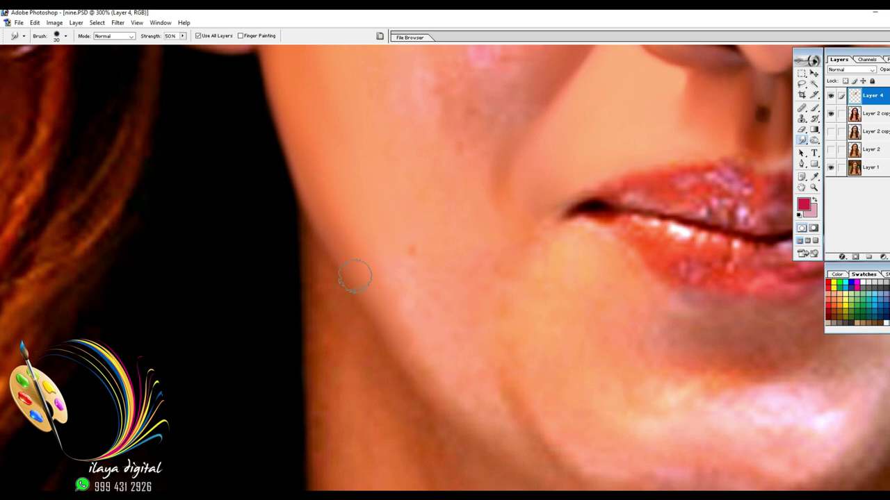
{"action": "scroll", "coordinate": [354, 277], "scroll_direction": "down", "scroll_amount": 1}
{"action": "key", "text": "bracketleft"}
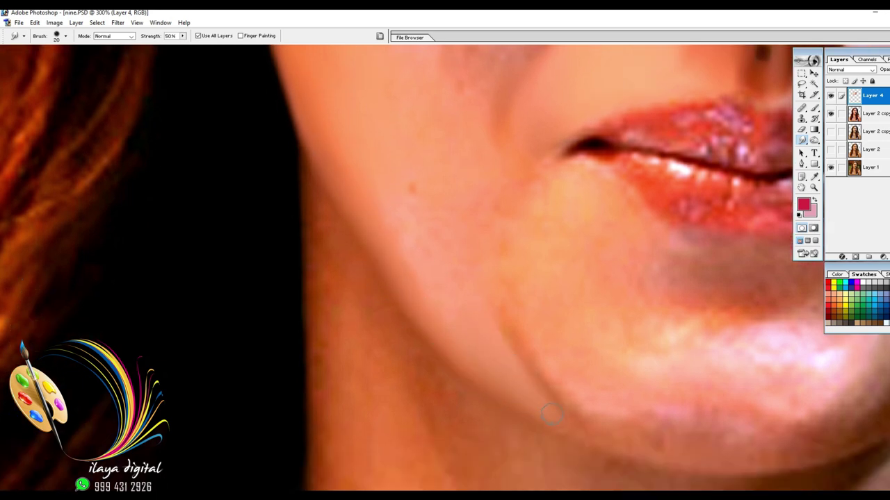
Refine the dark crease between the left jaw and the chin with a size 20 Smudge brush
{"action": "scroll", "coordinate": [424, 258], "scroll_direction": "up", "scroll_amount": 1}
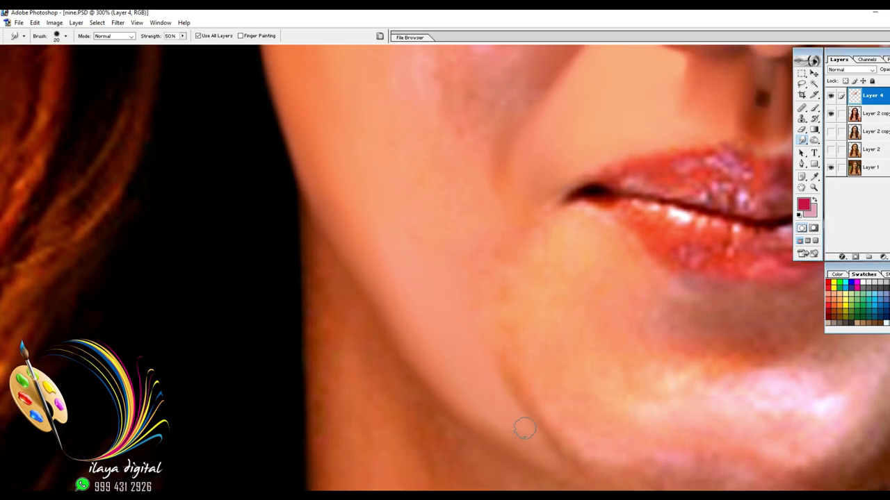
{"action": "scroll", "coordinate": [587, 442], "scroll_direction": "down", "scroll_amount": 1}
{"action": "key", "text": "bracketleft"}
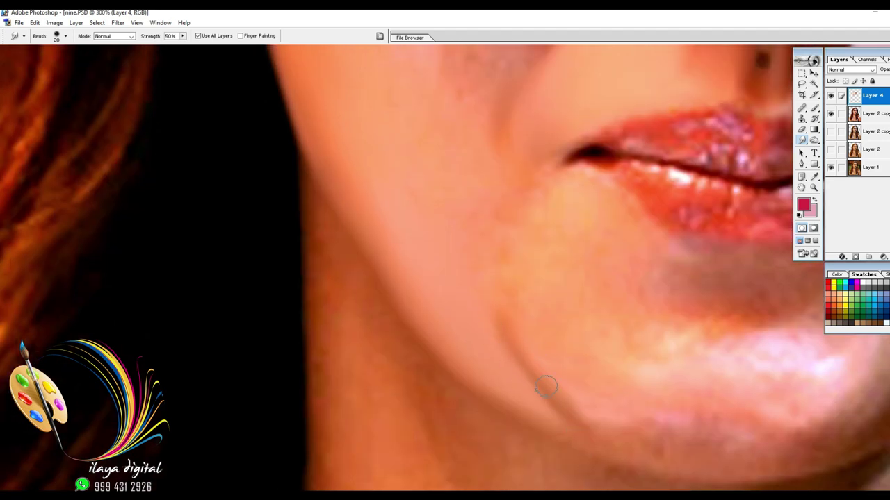
Blend the mottled skin between the left mouth corner and the chin crease with a size 40 Smudge brush
{"action": "scroll", "coordinate": [587, 417], "scroll_direction": "up", "scroll_amount": 1}
{"action": "key", "text": "bracketright"}
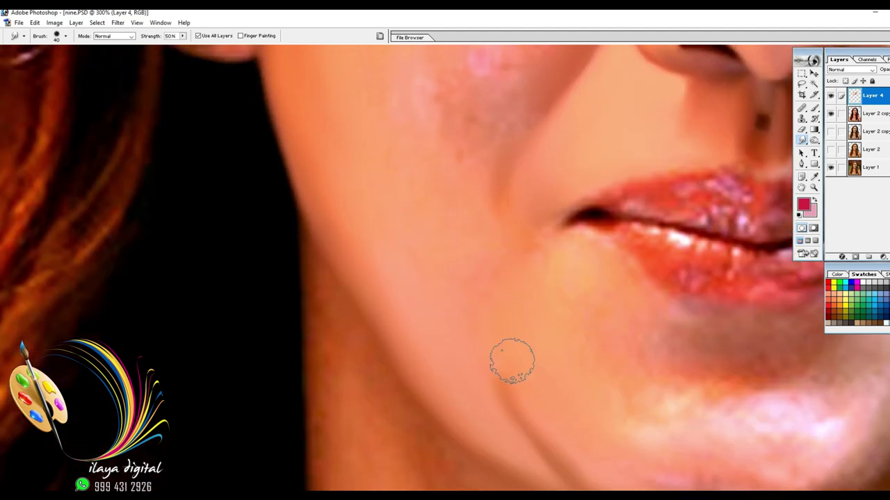
{"action": "scroll", "coordinate": [472, 389], "scroll_direction": "up", "scroll_amount": 2}
{"action": "mouse_move", "coordinate": [503, 378]}
{"action": "left_mouse_down"}
{"action": "mouse_move", "coordinate": [535, 402]}
{"action": "mouse_move", "coordinate": [581, 383]}
{"action": "left_mouse_up"}
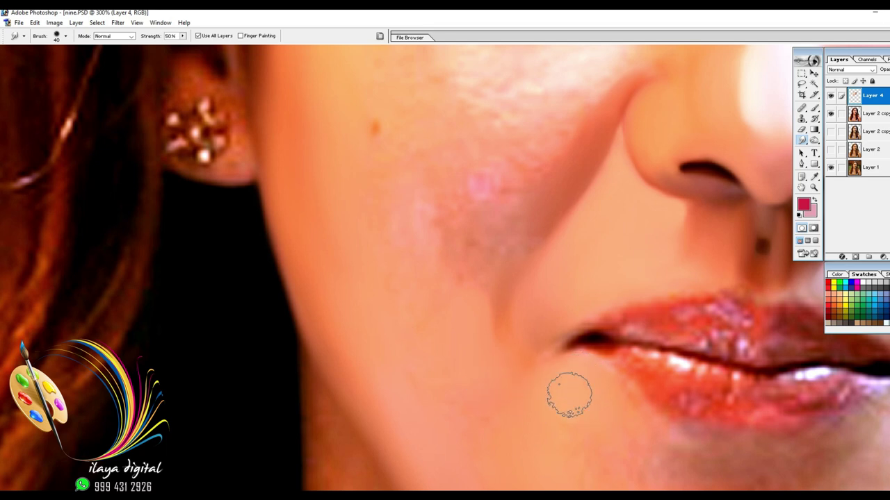
Smooth out the mole and uneven texture on the left cheek with a size 125 Smudge brush at 60% strength
{"action": "scroll", "coordinate": [510, 391], "scroll_direction": "up", "scroll_amount": 4}
{"action": "key", "text": "bracketright"}
{"action": "key", "text": "bracketright"}
{"action": "key", "text": "bracketright"}
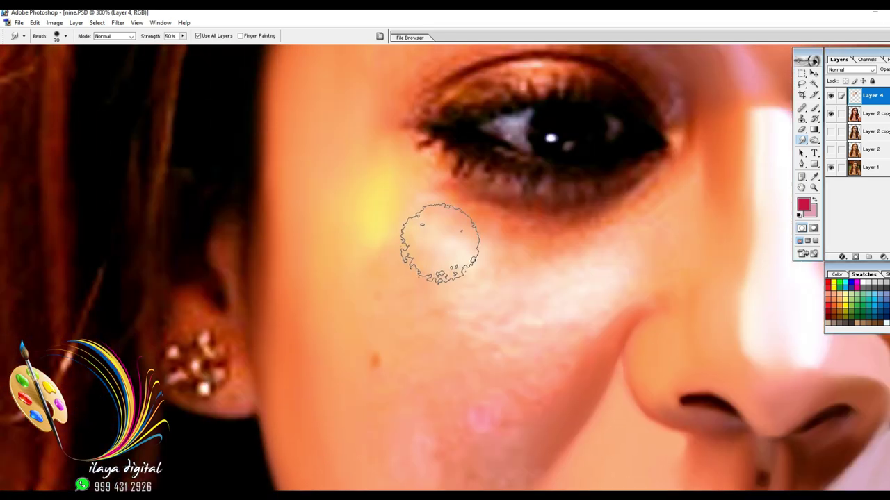
{"action": "key", "text": "bracketright"}
{"action": "key", "text": "bracketright"}
{"action": "key", "text": "bracketright"}
{"action": "scroll", "coordinate": [403, 258], "scroll_direction": "down", "scroll_amount": 2}
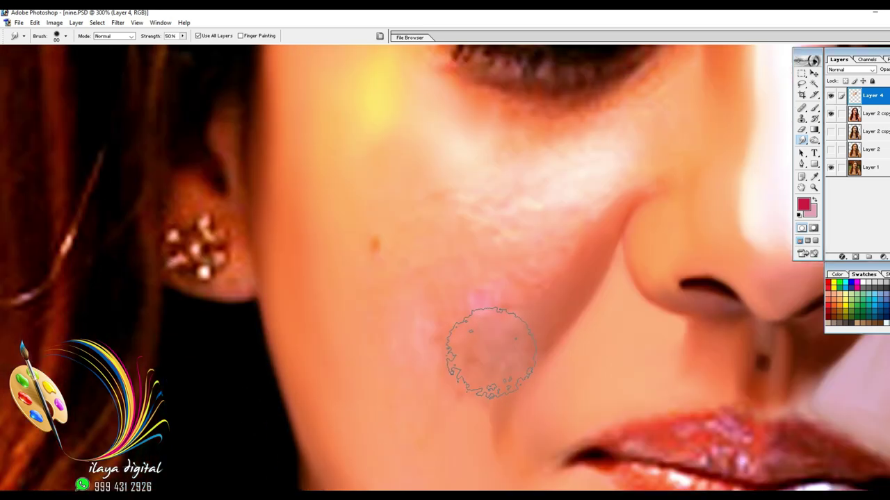
{"action": "key", "text": "bracketright"}
{"action": "key", "text": "6"}
{"action": "left_click_drag", "start_coordinate": [420, 217], "coordinate": [440, 356]}
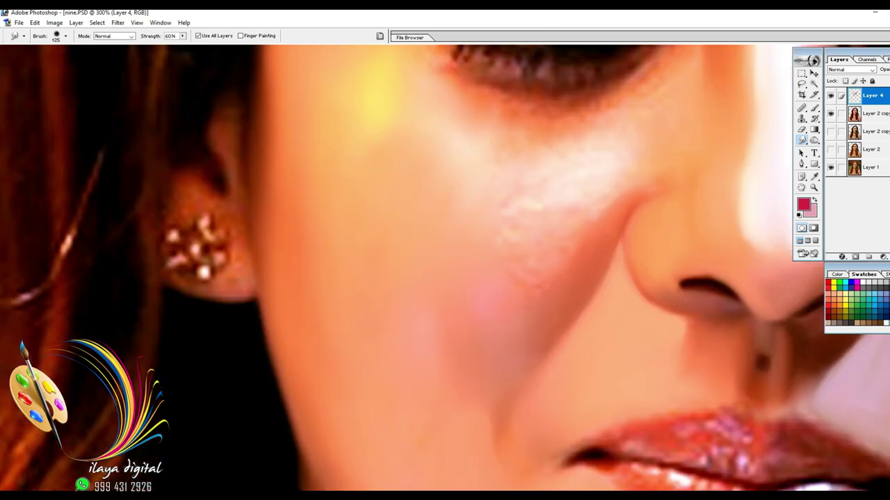
Blend the pale cheek highlight into the top of the left nose wing with a size 30 brush at 50% strength
{"action": "key", "text": "bracketleft"}
{"action": "key", "text": "bracketleft"}
{"action": "key", "text": "ctrl+plus"}
{"action": "left_click_drag", "start_coordinate": [615, 138], "coordinate": [478, 279]}
{"action": "key", "text": "bracketleft"}
{"action": "key", "text": "bracketleft"}
{"action": "key", "text": "bracketleft"}
{"action": "key", "text": "bracketleft"}
{"action": "key", "text": "bracketleft"}
{"action": "key", "text": "bracketleft"}
{"action": "key", "text": "5"}
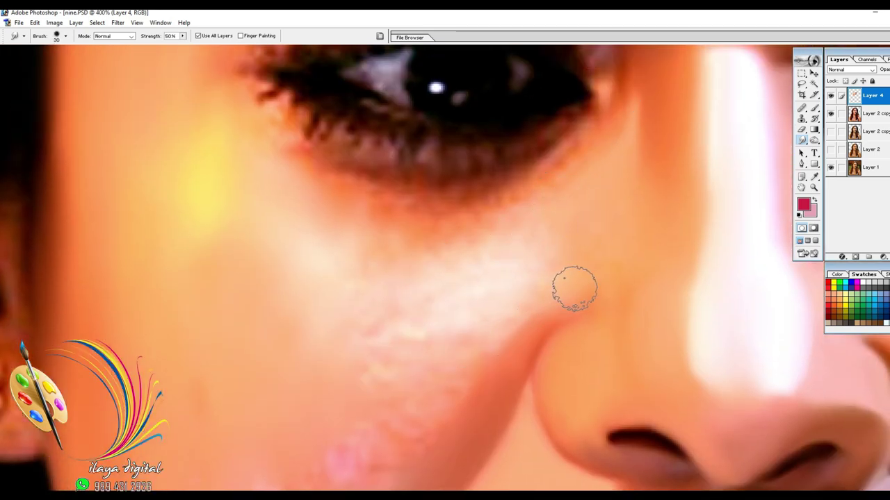
Smooth the pale highlight beneath the left eye with a size 50 Smudge brush
{"action": "key", "text": "bracketright"}
{"action": "key", "text": "bracketright"}
{"action": "key", "text": "bracketright"}
{"action": "scroll", "coordinate": [490, 301], "scroll_direction": "up", "scroll_amount": 1}
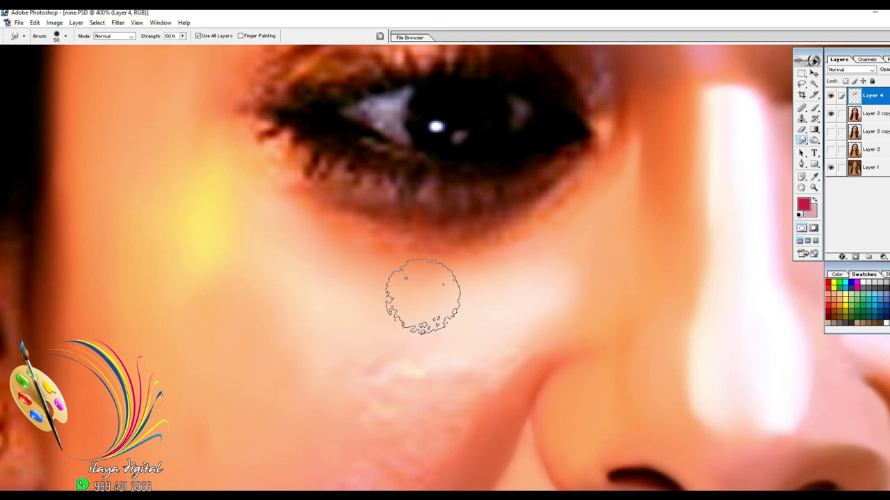
Smooth the rough highlight texture and pink spot on the left cheek with size 80 and 90 Smudge brushes
{"action": "scroll", "coordinate": [550, 224], "scroll_direction": "down", "scroll_amount": 3}
{"action": "key", "text": "bracketright"}
{"action": "key", "text": "bracketright"}
{"action": "key", "text": "bracketright"}
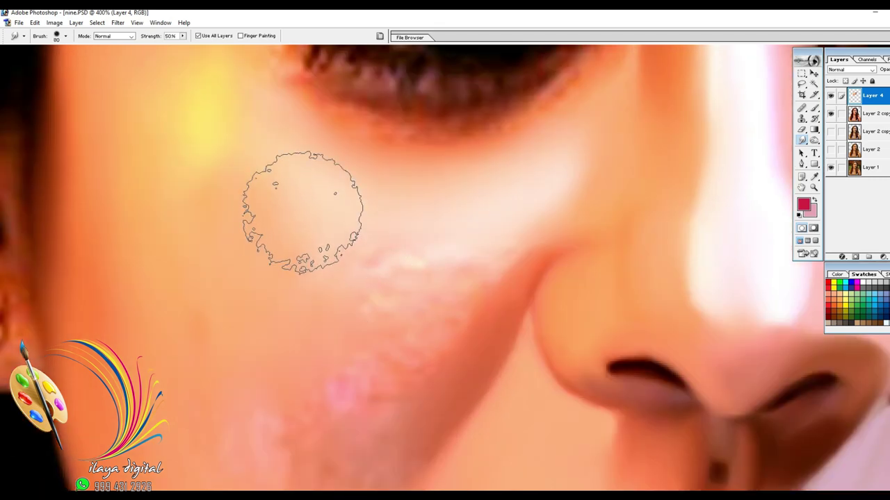
{"action": "key", "text": "bracketright"}
{"action": "scroll", "coordinate": [397, 318], "scroll_direction": "down", "scroll_amount": 2}
{"action": "key", "text": "bracketright"}
{"action": "scroll", "coordinate": [356, 283], "scroll_direction": "down", "scroll_amount": 2}
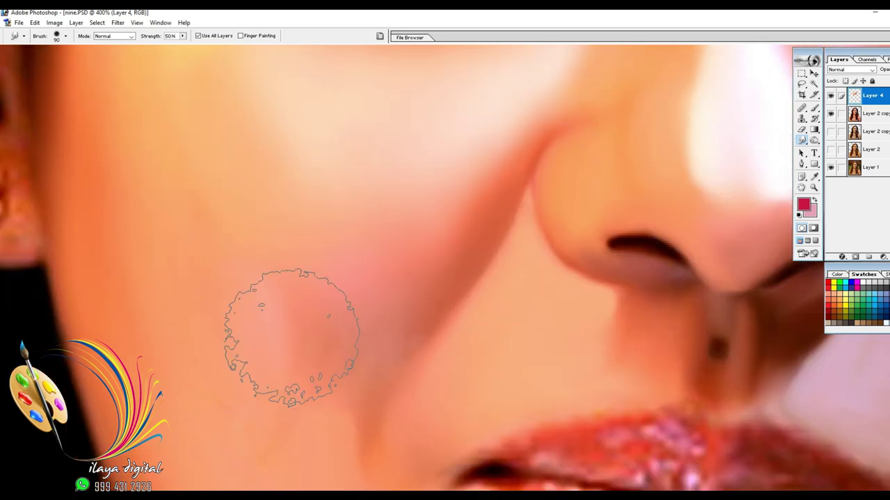
Refine the edge of the left smile fold above the mouth corner with a size 20 Smudge brush
{"action": "scroll", "coordinate": [377, 238], "scroll_direction": "down", "scroll_amount": 2}
{"action": "key", "text": "bracketleft"}
{"action": "key", "text": "bracketleft"}
{"action": "key", "text": "bracketleft"}
{"action": "key", "text": "bracketleft"}
{"action": "key", "text": "bracketleft"}
{"action": "key", "text": "bracketleft"}
{"action": "key", "text": "bracketleft"}
{"action": "key", "text": "bracketleft"}
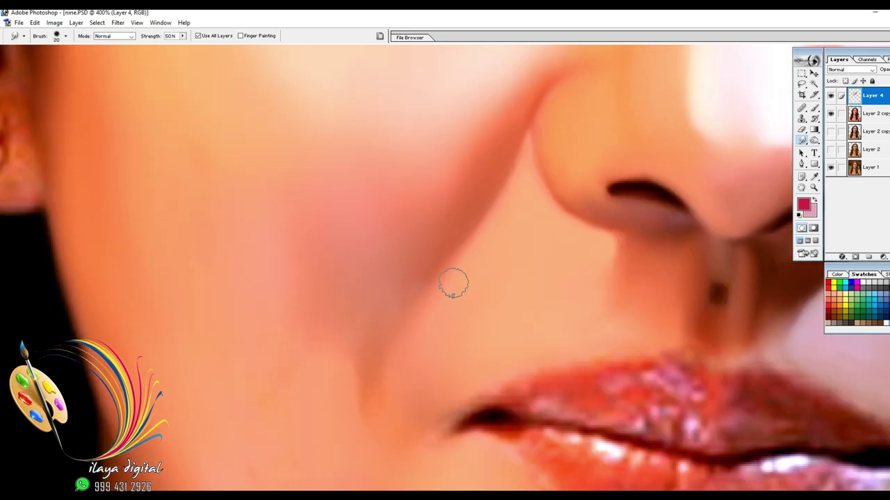
Blend the dark pinkish shading beside the left smile fold into the cheek with a size 60 Smudge brush
{"action": "scroll", "coordinate": [330, 327], "scroll_direction": "up", "scroll_amount": 1}
{"action": "key", "text": "bracketright"}
{"action": "key", "text": "bracketright"}
{"action": "key", "text": "bracketright"}
{"action": "key", "text": "bracketright"}
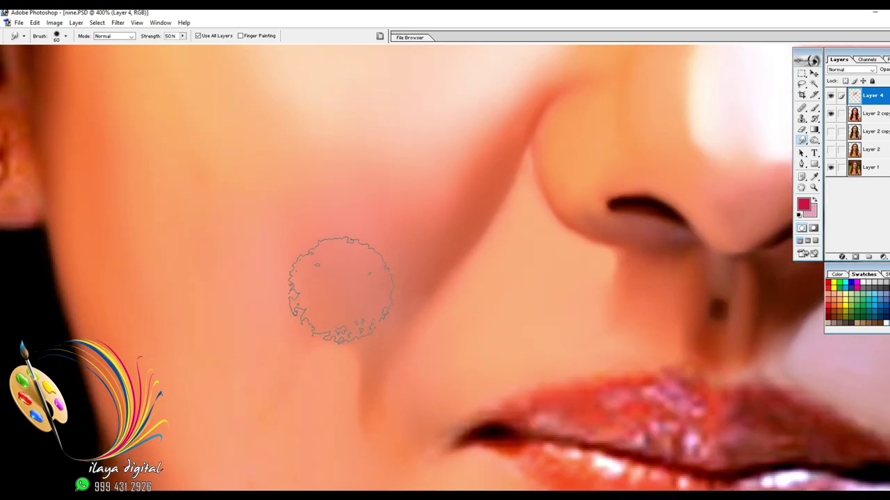
{"action": "key", "text": "bracketright"}
Smooth the lower left cheek and the area beside the chin crease with size 50 and 20 Smudge brushes
{"action": "key", "text": "ctrl+0"}
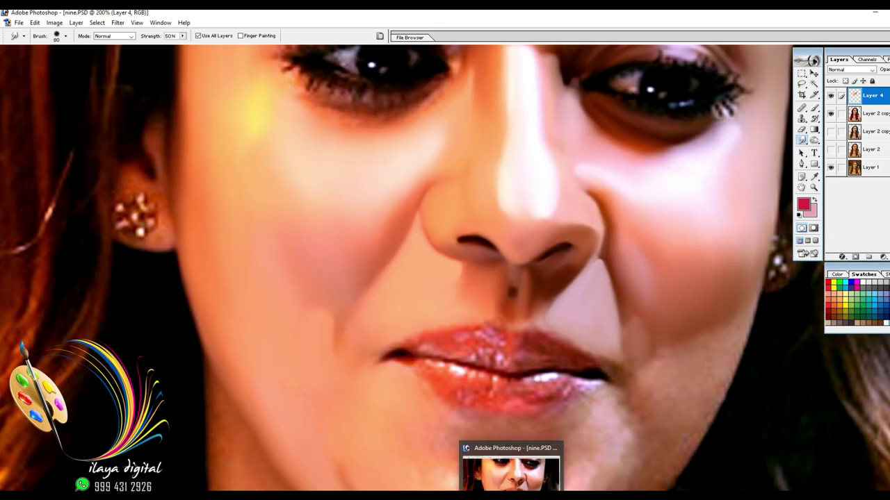
{"action": "scroll", "coordinate": [317, 278], "scroll_direction": "down", "scroll_amount": 2}
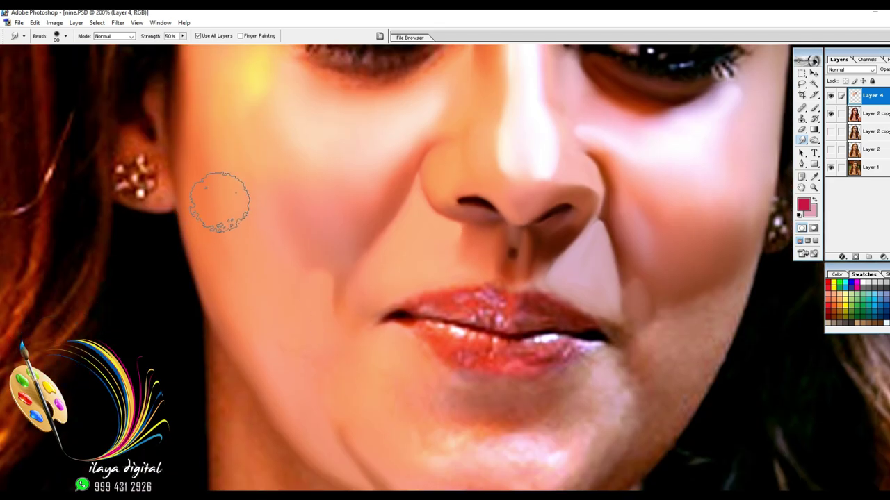
{"action": "scroll", "coordinate": [272, 374], "scroll_direction": "down", "scroll_amount": 3}
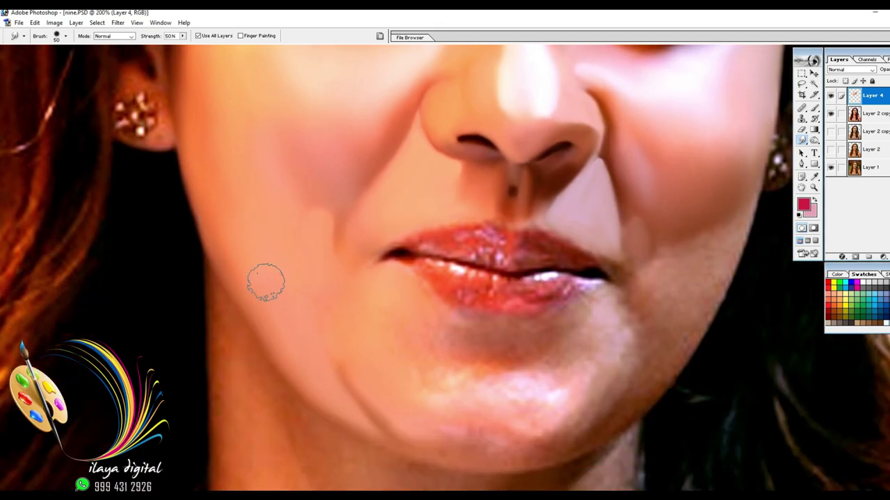
{"action": "scroll", "coordinate": [329, 374], "scroll_direction": "up", "scroll_amount": 4}
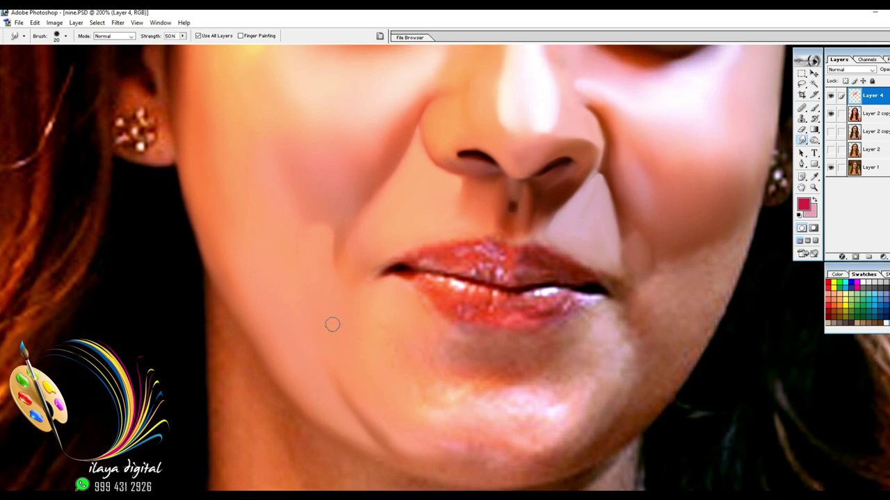
Blend the shading across the left cheek below the eye with size 80 and 90 Smudge brushes
{"action": "key", "text": "bracketright"}
{"action": "key", "text": "bracketright"}
{"action": "scroll", "coordinate": [359, 341], "scroll_direction": "up", "scroll_amount": 5}
{"action": "key", "text": "bracketright"}
{"action": "key", "text": "bracketright"}
{"action": "key", "text": "bracketright"}
{"action": "key", "text": "bracketright"}
{"action": "key", "text": "bracketright"}
{"action": "key", "text": "bracketright"}
{"action": "key", "text": "bracketright"}
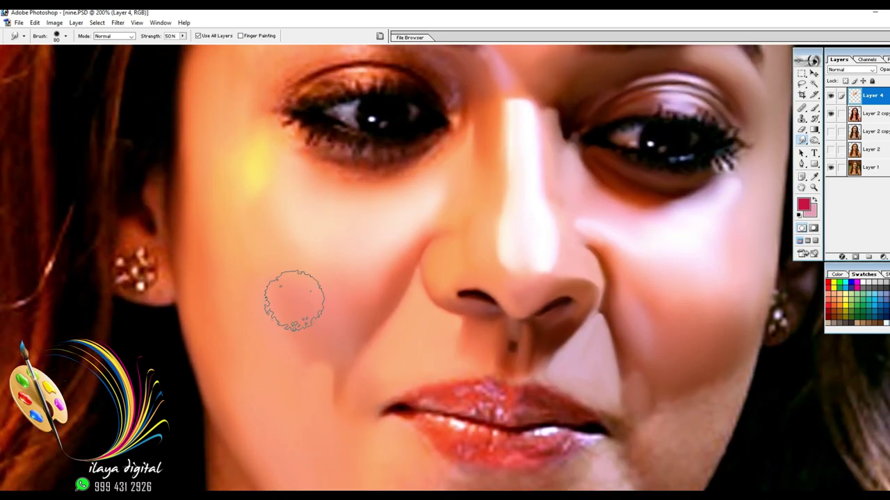
{"action": "key", "text": "bracketleft"}
{"action": "key", "text": "bracketleft"}
{"action": "key", "text": "bracketleft"}
{"action": "key", "text": "bracketleft"}
{"action": "key", "text": "bracketleft"}
{"action": "scroll", "coordinate": [278, 313], "scroll_direction": "up", "scroll_amount": 3}
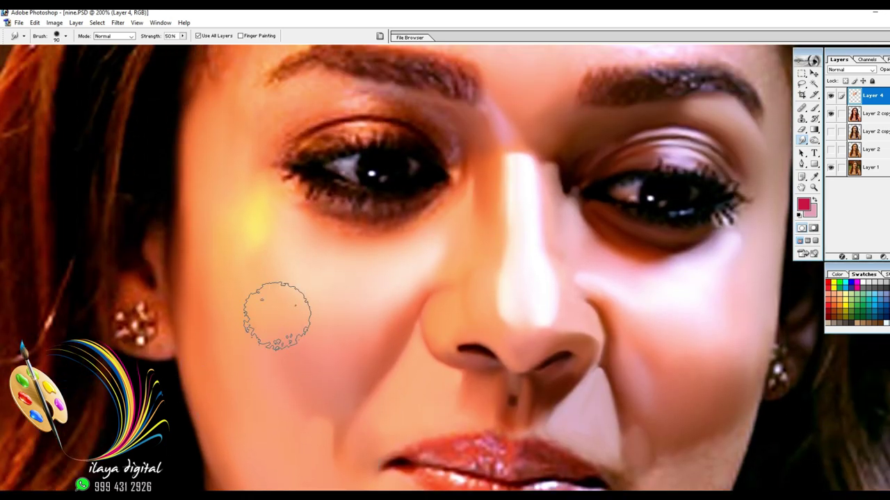
Smooth the forehead skin above the left eyebrow with size 70 and 60 Smudge brushes at 60% strength
{"action": "scroll", "coordinate": [278, 314], "scroll_direction": "up", "scroll_amount": 4}
{"action": "scroll", "coordinate": [371, 179], "scroll_direction": "up", "scroll_amount": 6}
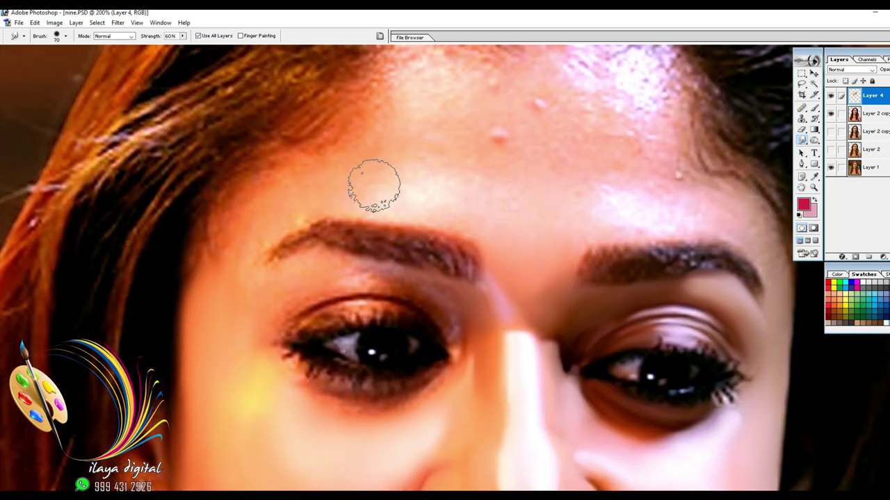
{"action": "key", "text": "bracketright"}
{"action": "key", "text": "6"}
{"action": "key", "text": "bracketleft"}
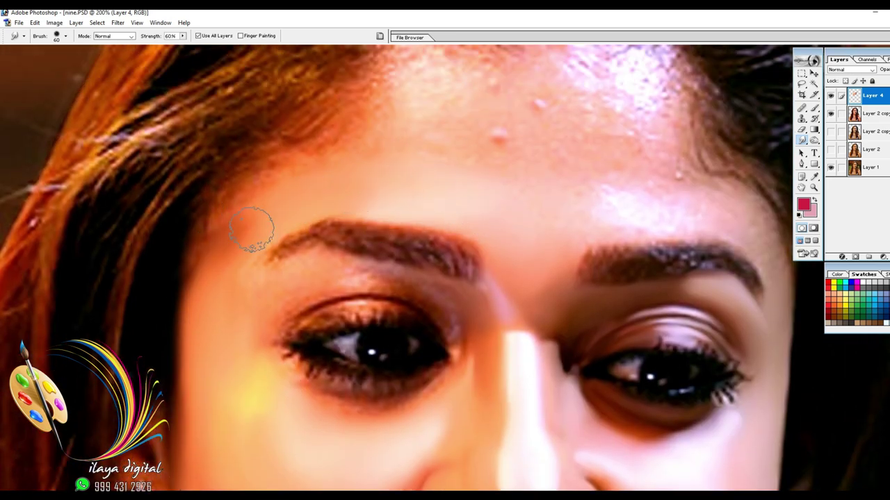
Blend the left temple and hairline edge beside the eyebrow with a size 80 Smudge brush
{"action": "key", "text": "bracketright"}
{"action": "key", "text": "bracketright"}
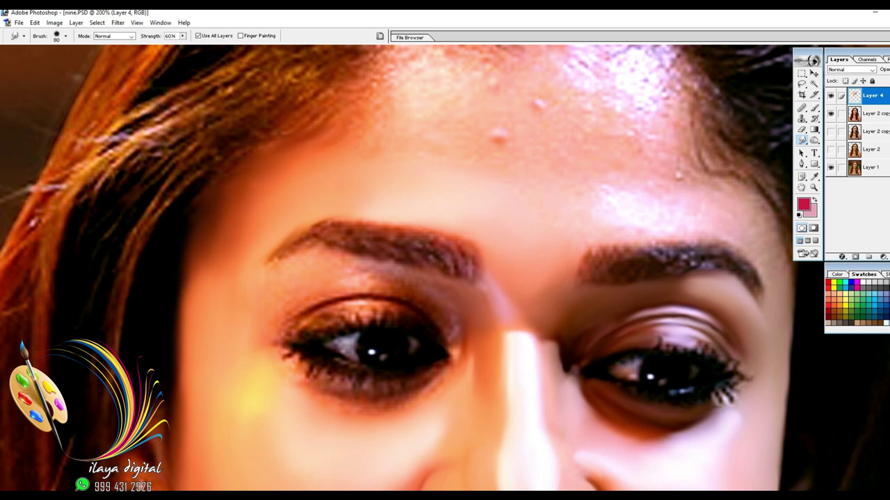
{"action": "scroll", "coordinate": [219, 339], "scroll_direction": "up", "scroll_amount": 3}
{"action": "scroll", "coordinate": [219, 339], "scroll_direction": "down", "scroll_amount": 10}
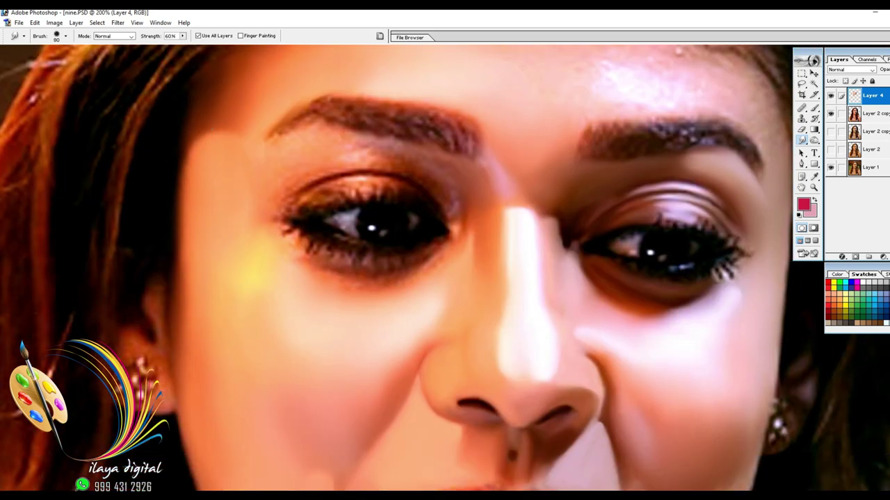
Smooth the upper left forehead up to the hairline with size 90 and 100 Smudge brushes at 40% strength
{"action": "key", "text": "e"}
{"action": "key", "text": "r"}
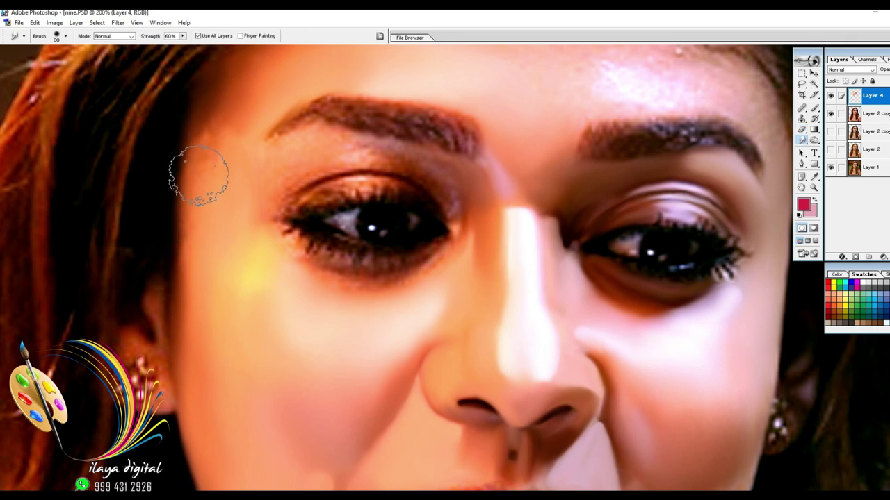
{"action": "key", "text": "bracketleft"}
{"action": "key", "text": "bracketleft"}
{"action": "scroll", "coordinate": [224, 141], "scroll_direction": "up", "scroll_amount": 10}
{"action": "key", "text": "bracketright"}
{"action": "key", "text": "bracketright"}
{"action": "key", "text": "bracketright"}
{"action": "key", "text": "bracketright"}
{"action": "key", "text": "bracketright"}
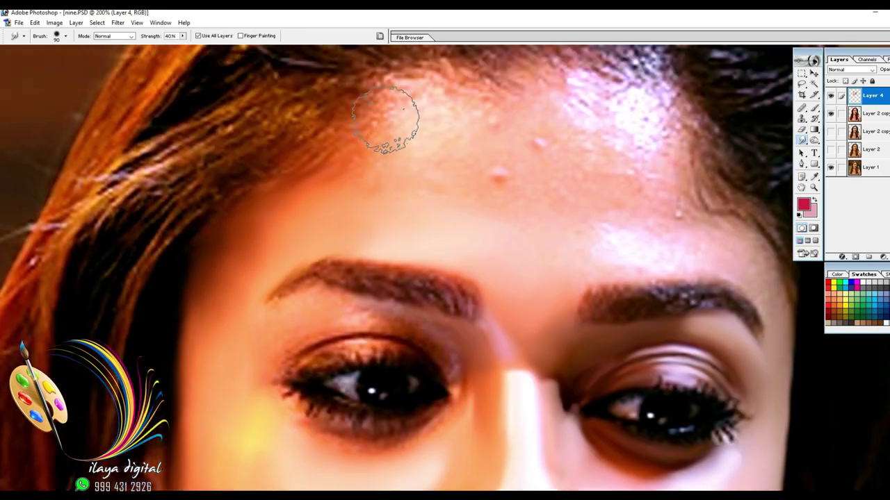
{"action": "key", "text": "bracketleft"}
{"action": "key", "text": "bracketleft"}
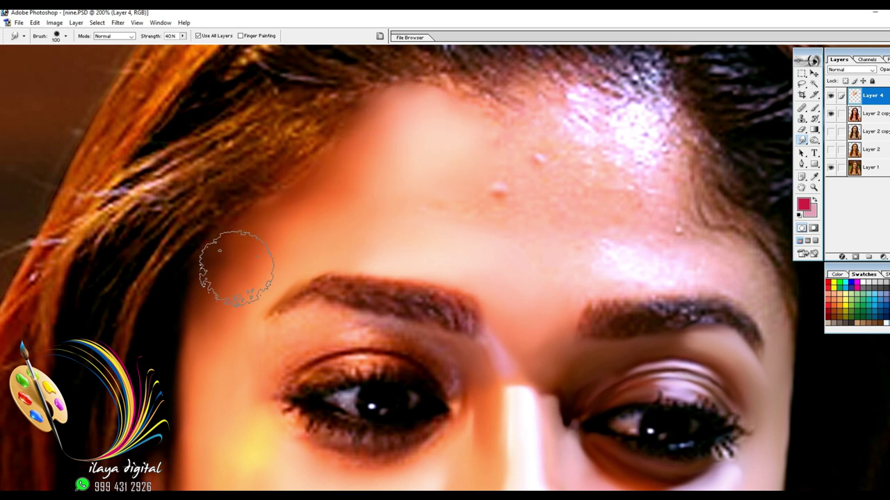
Smooth the blemishes and bright highlight across the upper right forehead with a size 150 Smudge brush at 40% strength
{"action": "key", "text": "bracketright"}
{"action": "key", "text": "bracketright"}
{"action": "left_click_drag", "start_coordinate": [624, 149], "coordinate": [638, 148]}
{"action": "key", "text": "bracketright"}
{"action": "key", "text": "bracketright"}
{"action": "mouse_move", "coordinate": [572, 153]}
{"action": "left_mouse_down"}
{"action": "mouse_move", "coordinate": [550, 158]}
{"action": "mouse_move", "coordinate": [574, 163]}
{"action": "mouse_move", "coordinate": [484, 172]}
{"action": "mouse_move", "coordinate": [636, 173]}
{"action": "left_mouse_up"}
{"action": "key", "text": "bracketleft"}
{"action": "scroll", "coordinate": [635, 169], "scroll_direction": "up", "scroll_amount": 3}
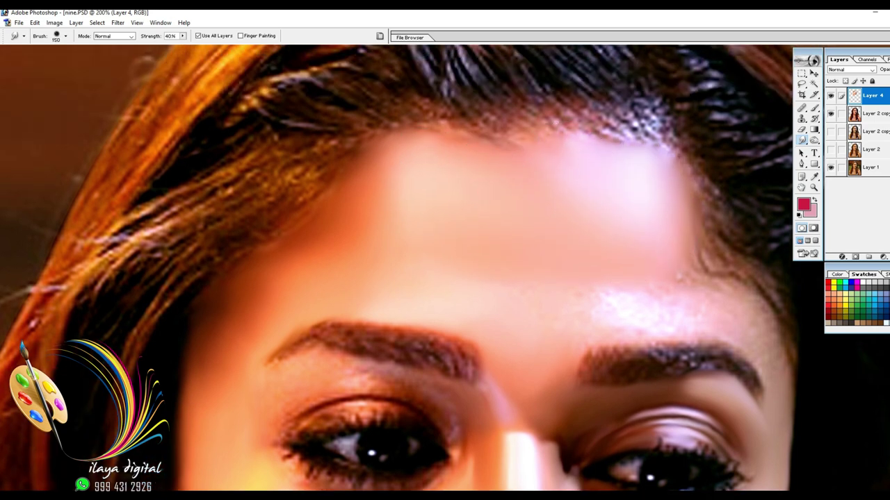
{"action": "mouse_move", "coordinate": [501, 177]}
{"action": "left_mouse_down"}
{"action": "mouse_move", "coordinate": [408, 189]}
{"action": "mouse_move", "coordinate": [631, 184]}
{"action": "mouse_move", "coordinate": [581, 178]}
{"action": "mouse_move", "coordinate": [453, 194]}
{"action": "mouse_move", "coordinate": [550, 202]}
{"action": "left_mouse_up"}
Blend the forehead highlight above the right eyebrow into the surrounding skin with progressively smaller Smudge brushes
{"action": "scroll", "coordinate": [553, 212], "scroll_direction": "down", "scroll_amount": 4}
{"action": "key", "text": "bracketleft"}
{"action": "key", "text": "bracketleft"}
{"action": "key", "text": "bracketleft"}
{"action": "mouse_move", "coordinate": [556, 257]}
{"action": "left_mouse_down"}
{"action": "mouse_move", "coordinate": [576, 239]}
{"action": "mouse_move", "coordinate": [663, 245]}
{"action": "mouse_move", "coordinate": [606, 249]}
{"action": "mouse_move", "coordinate": [674, 197]}
{"action": "mouse_move", "coordinate": [667, 115]}
{"action": "mouse_move", "coordinate": [658, 168]}
{"action": "left_mouse_up"}
{"action": "key", "text": "bracketleft"}
{"action": "key", "text": "bracketleft"}
{"action": "key", "text": "bracketright"}
{"action": "key", "text": "bracketright"}
{"action": "key", "text": "bracketleft"}
{"action": "key", "text": "bracketleft"}
Smooth the right temple between the eyebrow tail and hairline with size 50 and 30 Smudge brushes at 50% strength
{"action": "mouse_move", "coordinate": [711, 234]}
{"action": "left_mouse_down"}
{"action": "mouse_move", "coordinate": [699, 238]}
{"action": "mouse_move", "coordinate": [431, 141]}
{"action": "left_mouse_up"}
{"action": "key", "text": "5"}
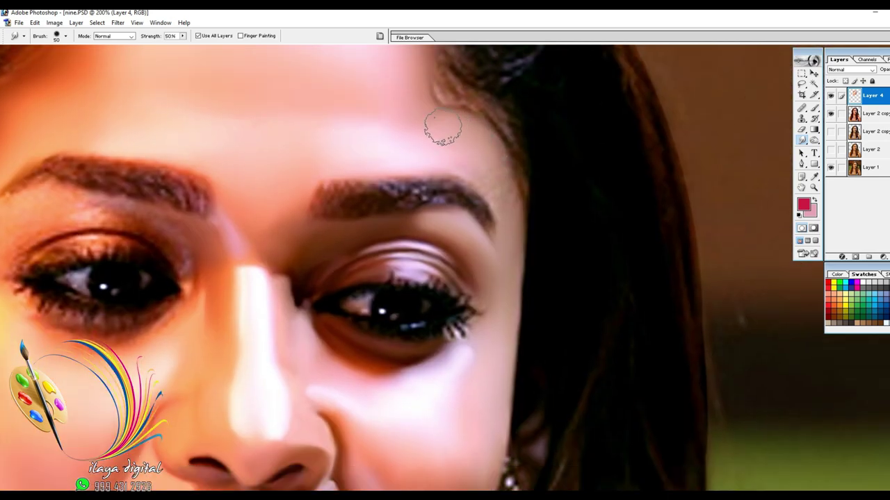
{"action": "scroll", "coordinate": [459, 114], "scroll_direction": "down", "scroll_amount": 3}
{"action": "key", "text": "bracketleft"}
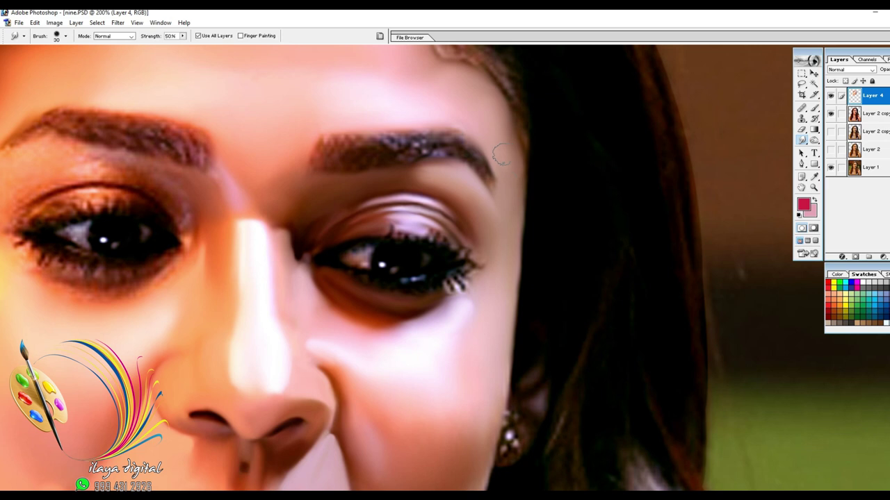
Blend the skin at the top of the nose bridge with size 40 and 30 Smudge brushes at 50% strength
{"action": "scroll", "coordinate": [500, 155], "scroll_direction": "down", "scroll_amount": 4}
{"action": "scroll", "coordinate": [500, 154], "scroll_direction": "up", "scroll_amount": 3}
{"action": "scroll", "coordinate": [496, 157], "scroll_direction": "left", "scroll_amount": 3}
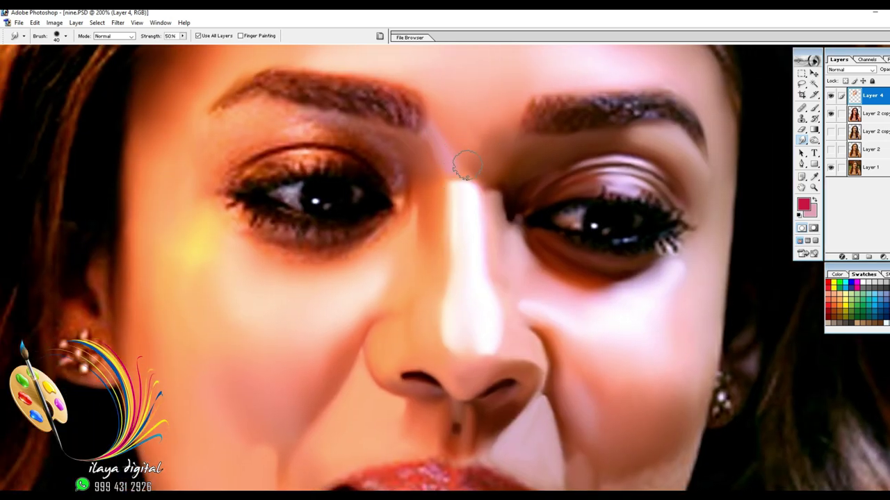
{"action": "scroll", "coordinate": [446, 169], "scroll_direction": "down", "scroll_amount": 1}
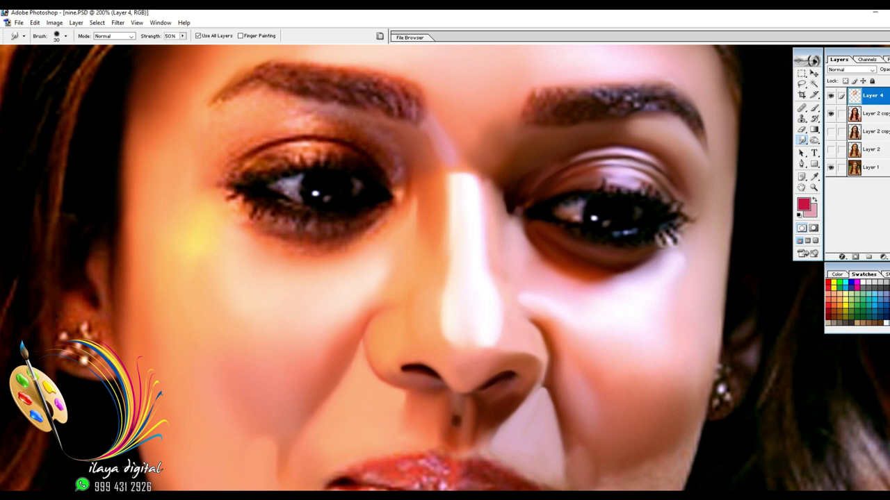
Smooth the skin between the left eyebrow and upper eyelid with a size 40 Smudge brush at 50% strength
{"action": "left_click_drag", "start_coordinate": [434, 257], "coordinate": [616, 271]}
{"action": "key", "text": "ctrl+plus"}
{"action": "left_click_drag", "start_coordinate": [508, 76], "coordinate": [500, 191]}
{"action": "key", "text": "bracketright"}
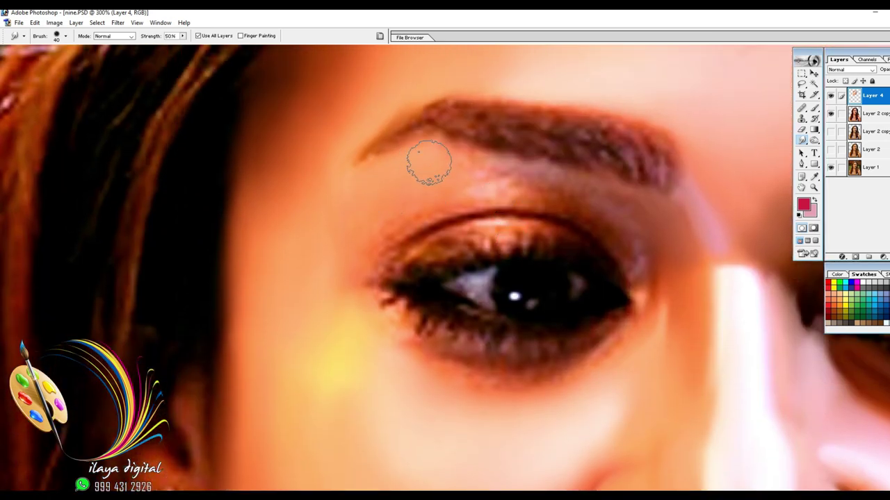
{"action": "left_click_drag", "start_coordinate": [477, 163], "coordinate": [639, 214]}
{"action": "key", "text": "bracketright"}
{"action": "mouse_move", "coordinate": [478, 179]}
{"action": "left_mouse_down"}
{"action": "mouse_move", "coordinate": [532, 191]}
{"action": "mouse_move", "coordinate": [401, 231]}
{"action": "left_mouse_up"}
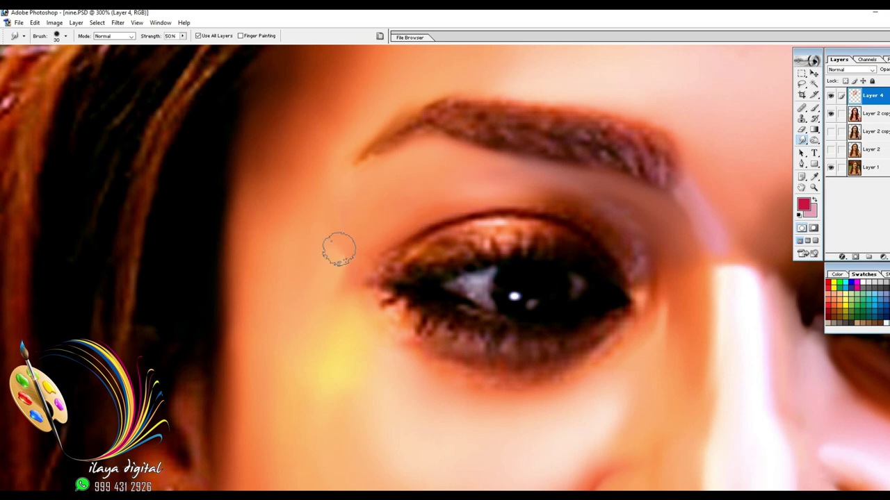
Blend the skin beside the left eye's outer corner and the inner eye socket, using a size 20 Smudge brush at 40% strength
{"action": "scroll", "coordinate": [334, 254], "scroll_direction": "down", "scroll_amount": 2}
{"action": "key", "text": "bracketright"}
{"action": "scroll", "coordinate": [460, 215], "scroll_direction": "up", "scroll_amount": 2}
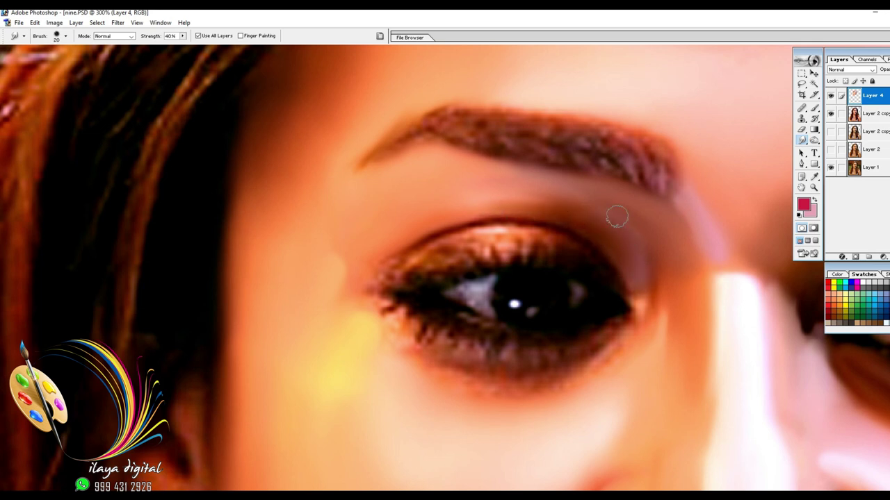
{"action": "key", "text": "bracketleft"}
{"action": "scroll", "coordinate": [625, 192], "scroll_direction": "down", "scroll_amount": 3}
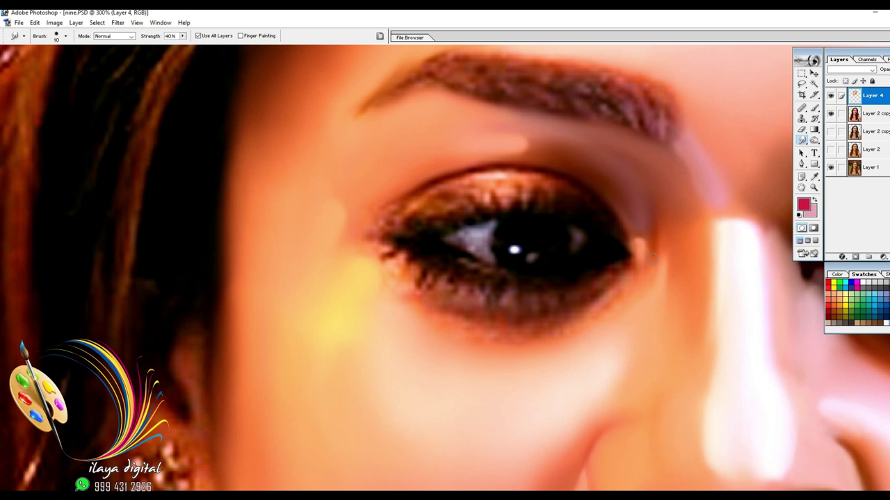
Smooth the left eye's inner corner and the skin under its lower lashes with size 10 and 20 Smudge brushes
{"action": "scroll", "coordinate": [661, 269], "scroll_direction": "down", "scroll_amount": 3}
{"action": "key", "text": "bracketright"}
{"action": "key", "text": "bracketright"}
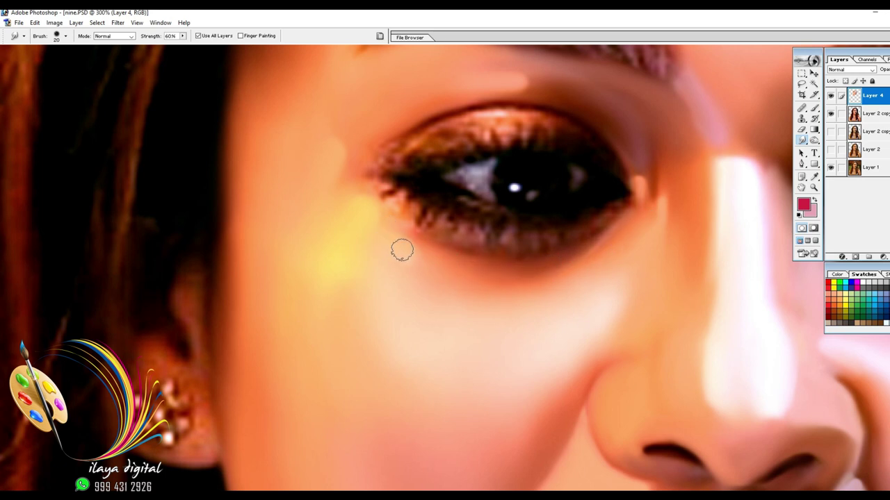
Try to extend the highlights on both cheeks with Smudge strokes at 70% strength
{"action": "scroll", "coordinate": [426, 287], "scroll_direction": "down", "scroll_amount": 4}
{"action": "left_click_drag", "start_coordinate": [521, 356], "coordinate": [522, 304]}
{"action": "key", "text": "]"}
{"action": "left_click_drag", "start_coordinate": [526, 243], "coordinate": [529, 258]}
{"action": "left_click_drag", "start_coordinate": [677, 397], "coordinate": [321, 406]}
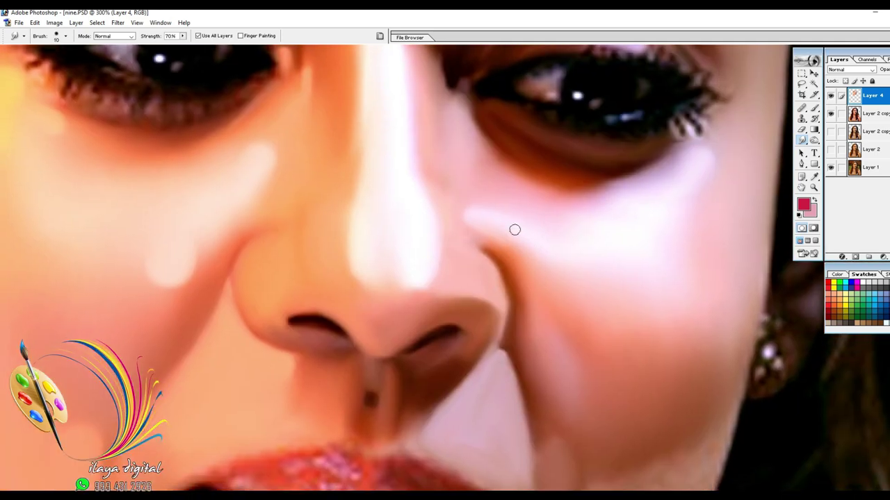
{"action": "left_click", "coordinate": [656, 274]}
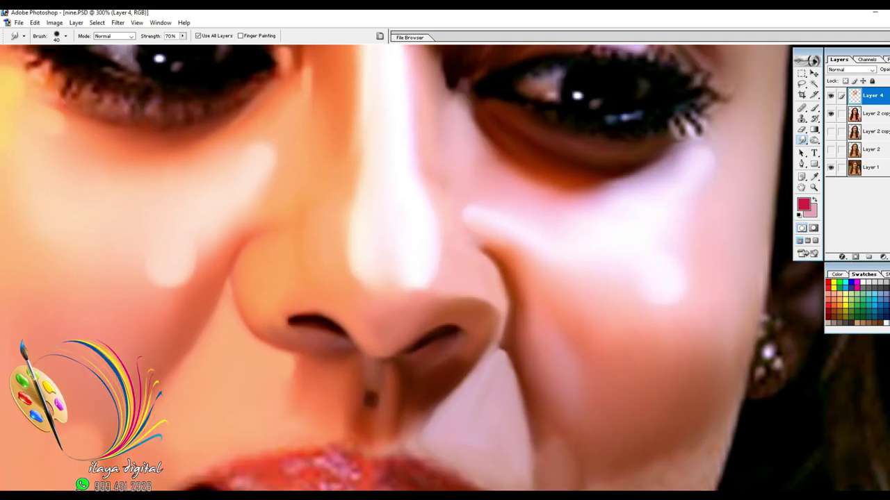
Undo the last highlight strokes on both cheeks
{"action": "key", "text": "ctrl+0"}
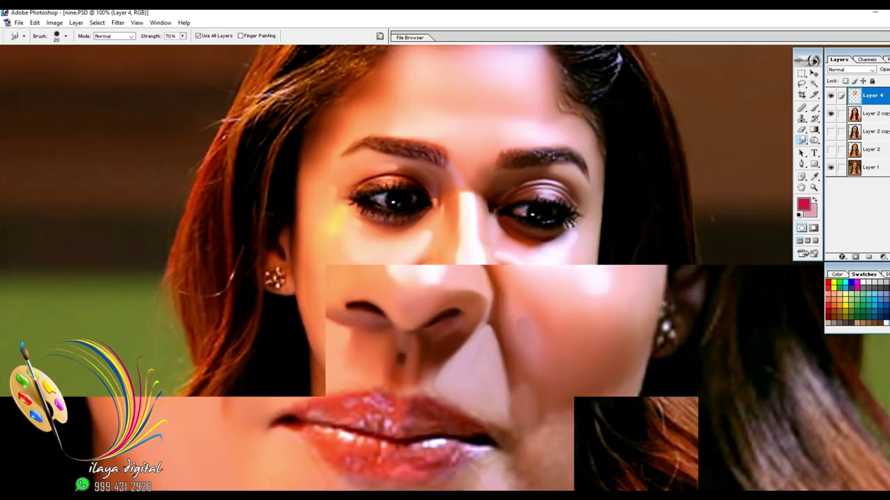
{"action": "key", "text": "ctrl+plus"}
{"action": "key", "text": "ctrl+plus"}
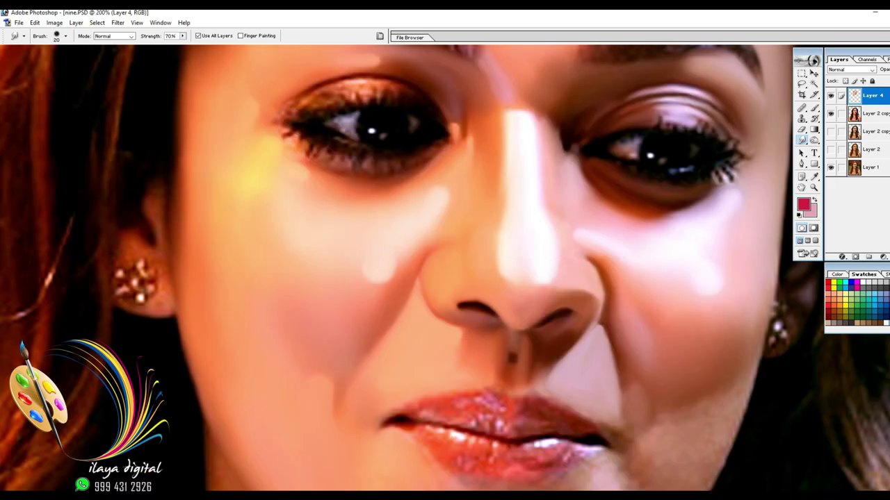
{"action": "key", "text": "ctrl+alt+z"}
{"action": "key", "text": "ctrl+alt+z"}
{"action": "key", "text": "ctrl+alt+z"}
{"action": "key", "text": "ctrl+alt+z"}
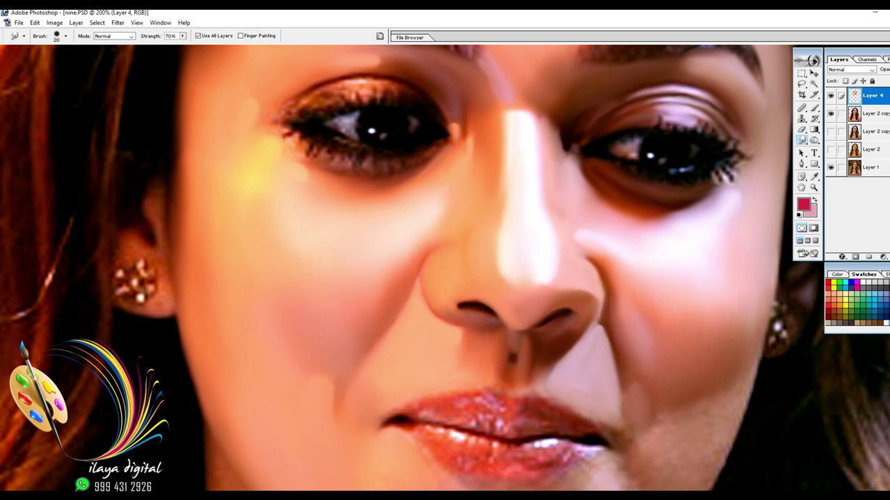
Blend the left cheek highlight beside the nose with a size 20 Smudge brush at 70% strength
{"action": "left_click_drag", "start_coordinate": [426, 220], "coordinate": [437, 205]}
{"action": "scroll", "coordinate": [437, 205], "scroll_direction": "down", "scroll_amount": 1}
{"action": "scroll", "coordinate": [437, 205], "scroll_direction": "up", "scroll_amount": 3}
{"action": "key", "text": "ctrl+minus"}
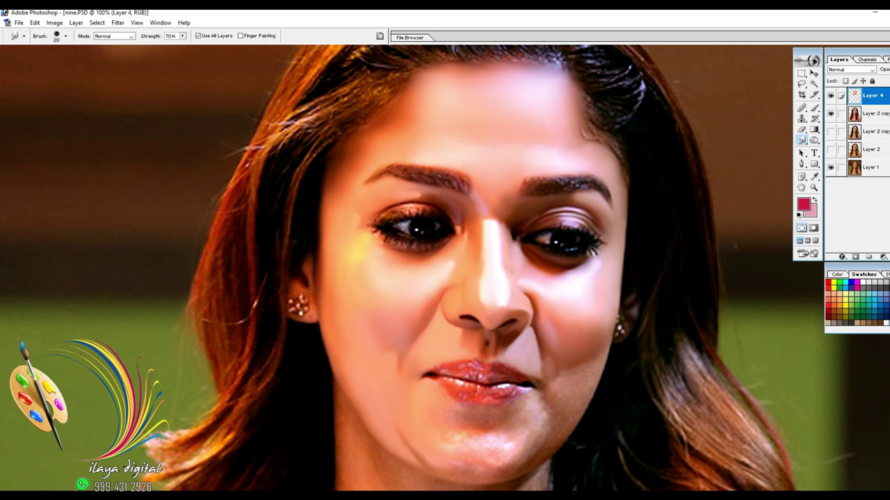
Erase smudging around the right eye with a size 50 Eraser at 100% opacity and 23% flow
{"action": "key", "text": "ctrl+plus"}
{"action": "key", "text": "e"}
{"action": "left_click_drag", "start_coordinate": [659, 186], "coordinate": [665, 183]}
{"action": "mouse_move", "coordinate": [592, 196]}
{"action": "left_mouse_down"}
{"action": "mouse_move", "coordinate": [660, 163]}
{"action": "mouse_move", "coordinate": [703, 168]}
{"action": "left_mouse_up"}
Smooth the chin highlight and the shadow below the lower lip with size 30 and 10 Smudge brushes at 70% strength
{"action": "scroll", "coordinate": [722, 356], "scroll_direction": "down", "scroll_amount": 5}
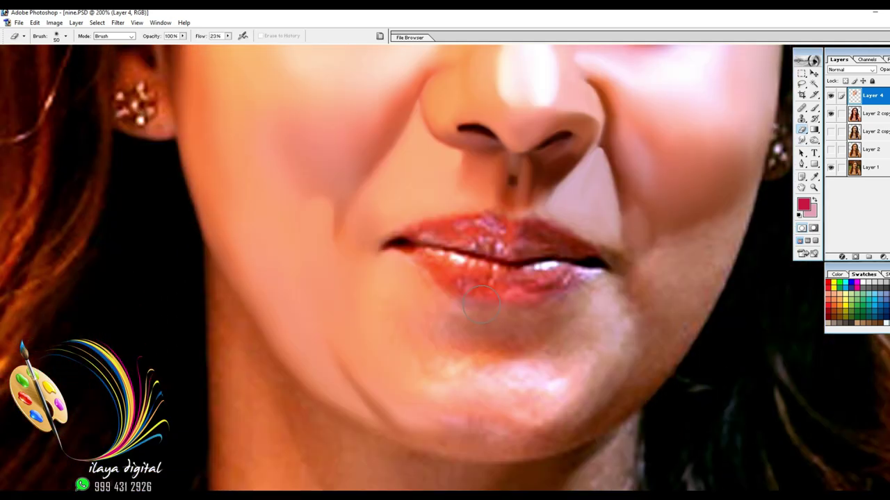
{"action": "key", "text": "r"}
{"action": "key", "text": "bracketleft"}
{"action": "key", "text": "bracketleft"}
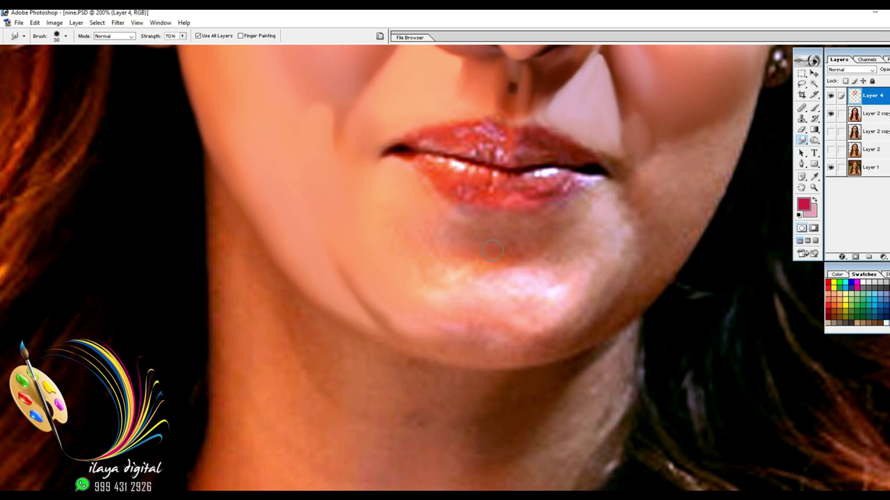
{"action": "mouse_move", "coordinate": [509, 270]}
{"action": "left_mouse_down"}
{"action": "mouse_move", "coordinate": [542, 292]}
{"action": "mouse_move", "coordinate": [561, 294]}
{"action": "mouse_move", "coordinate": [495, 287]}
{"action": "mouse_move", "coordinate": [525, 278]}
{"action": "left_mouse_up"}
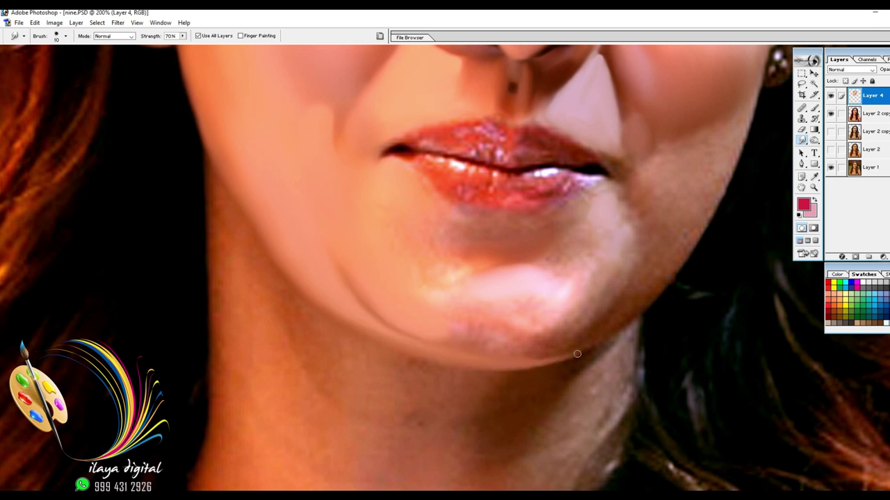
Blend the underside of the chin into the jaw with size 40 and 20 Smudge brushes at 40% strength
{"action": "key", "text": "4"}
{"action": "mouse_move", "coordinate": [595, 288]}
{"action": "left_mouse_down"}
{"action": "mouse_move", "coordinate": [582, 314]}
{"action": "mouse_move", "coordinate": [546, 338]}
{"action": "mouse_move", "coordinate": [477, 312]}
{"action": "mouse_move", "coordinate": [419, 328]}
{"action": "left_mouse_up"}
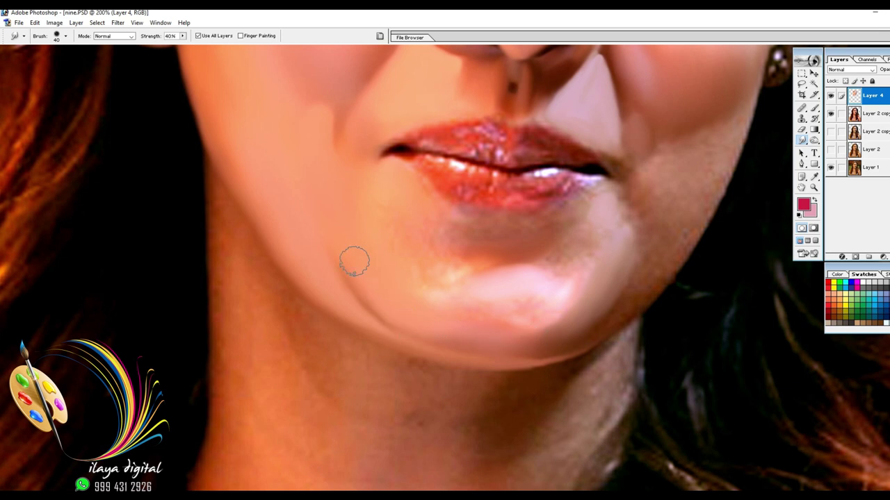
{"action": "mouse_move", "coordinate": [385, 326]}
{"action": "left_mouse_down"}
{"action": "mouse_move", "coordinate": [452, 357]}
{"action": "mouse_move", "coordinate": [568, 342]}
{"action": "left_mouse_up"}
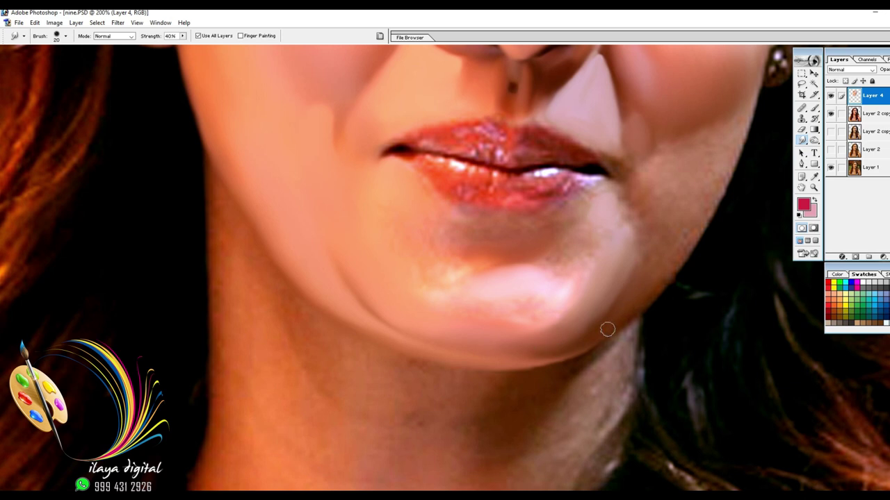
Smooth the right jawline edge from the chin toward the ear with size 20 and 10 Smudge brushes
{"action": "scroll", "coordinate": [695, 243], "scroll_direction": "up", "scroll_amount": 1}
{"action": "key", "text": "bracketright"}
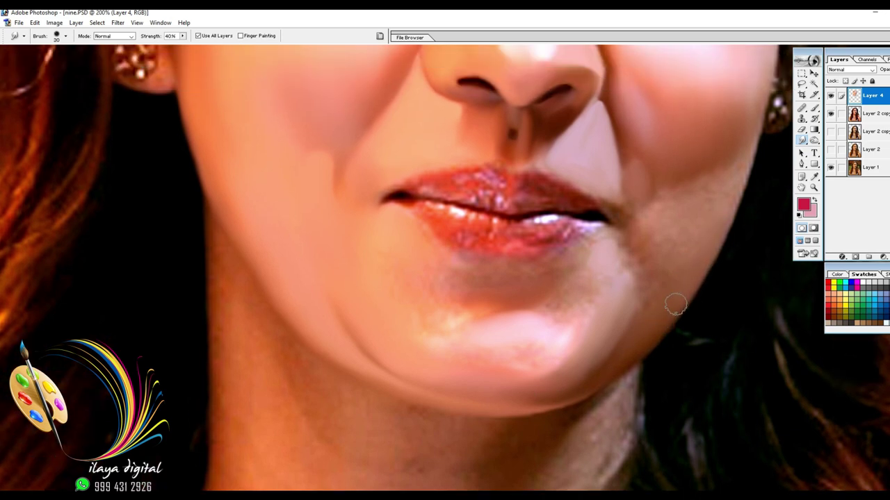
{"action": "key", "text": "bracketleft"}
{"action": "scroll", "coordinate": [690, 280], "scroll_direction": "up", "scroll_amount": 1}
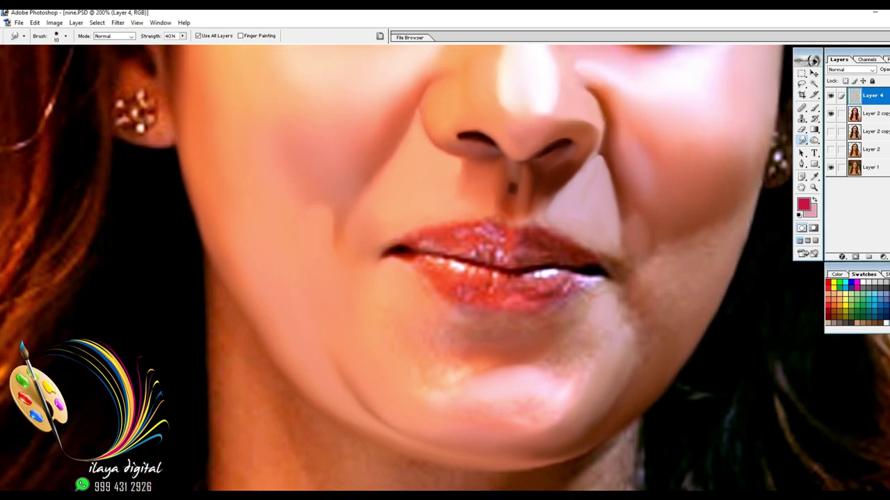
Blend the outer edge of the right cheek beside the earring with a size 60 Smudge brush
{"action": "key", "text": "bracketright"}
{"action": "key", "text": "bracketright"}
{"action": "key", "text": "bracketright"}
{"action": "key", "text": "bracketright"}
{"action": "key", "text": "bracketright"}
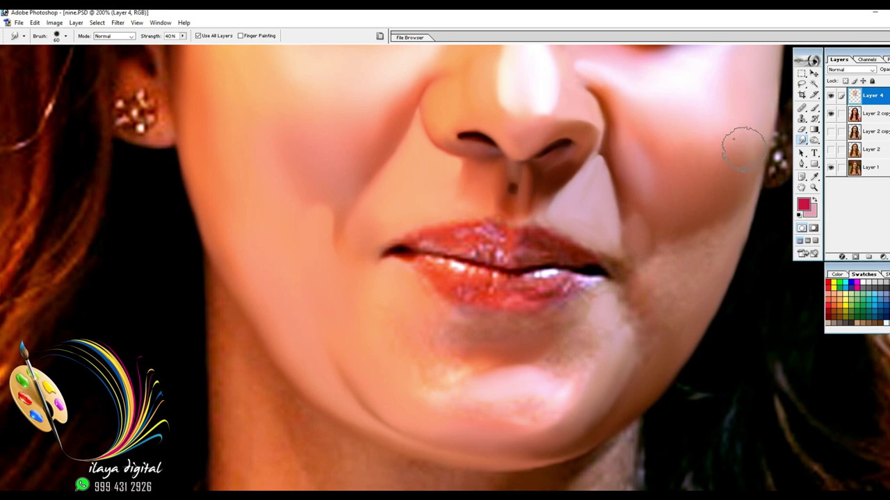
Smooth the skin between the right mouth corner and the jaw with size 50 and 20 Smudge brushes
{"action": "key", "text": "bracketleft"}
{"action": "key", "text": "bracketleft"}
{"action": "key", "text": "bracketleft"}
{"action": "key", "text": "ctrl+equal"}
{"action": "left_click_drag", "start_coordinate": [629, 345], "coordinate": [363, 244]}
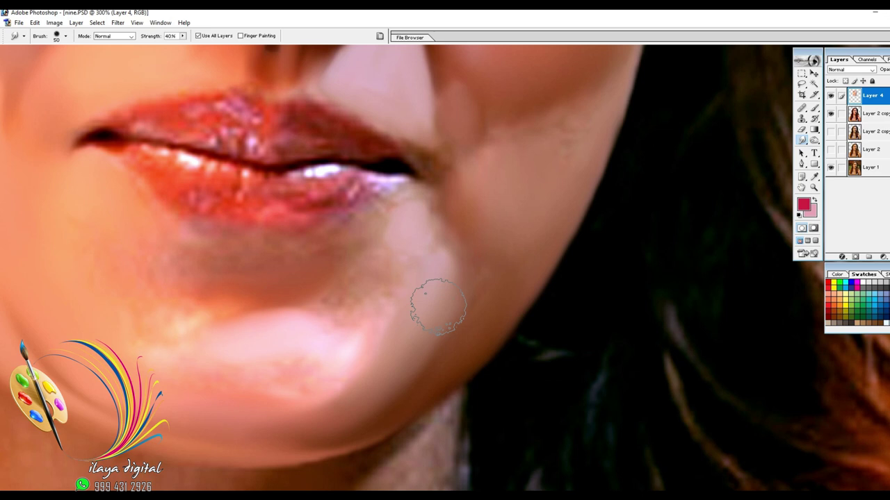
{"action": "scroll", "coordinate": [473, 216], "scroll_direction": "up", "scroll_amount": 2}
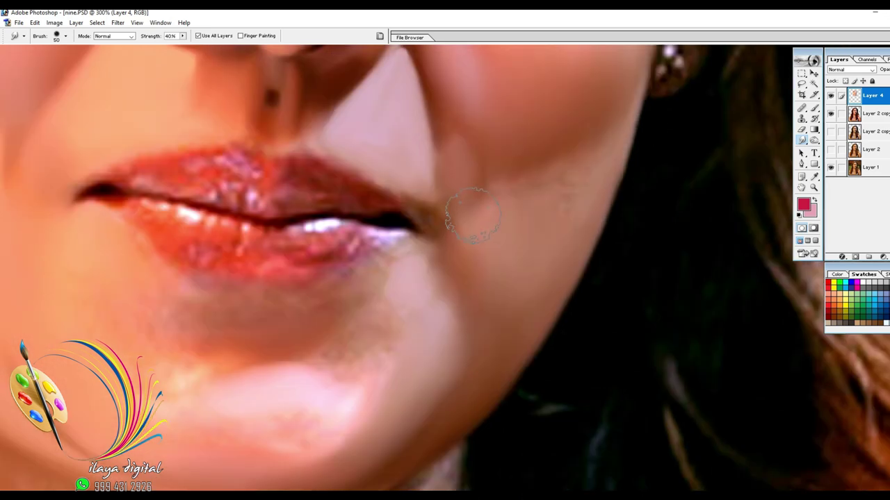
{"action": "key", "text": "bracketleft"}
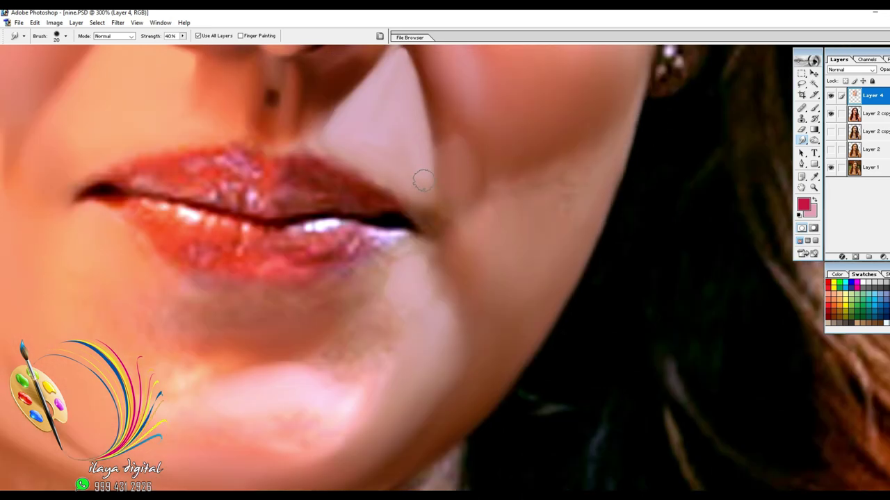
Blend the lower right cheek shadow into the jaw skin with a size 70 Smudge brush at 40% strength
{"action": "key", "text": "bracketright"}
{"action": "key", "text": "bracketright"}
{"action": "key", "text": "bracketright"}
{"action": "key", "text": "bracketright"}
{"action": "key", "text": "bracketright"}
{"action": "scroll", "coordinate": [438, 167], "scroll_direction": "up", "scroll_amount": 2}
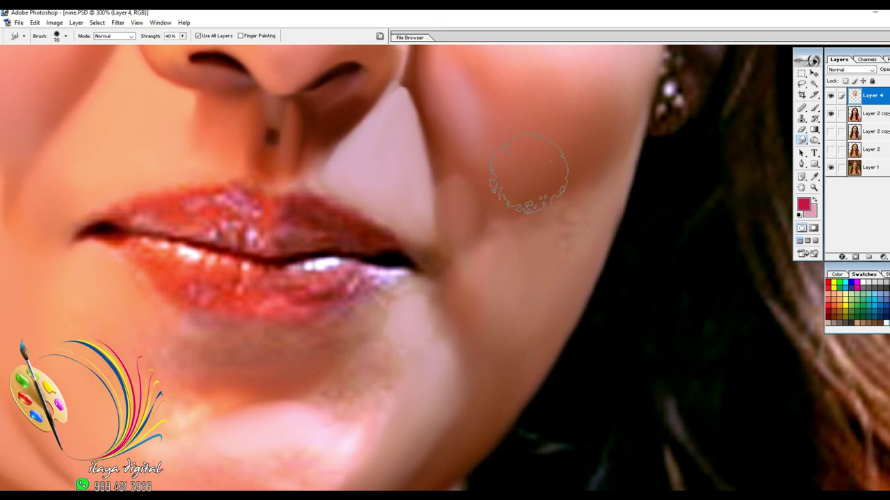
{"action": "key", "text": "bracketleft"}
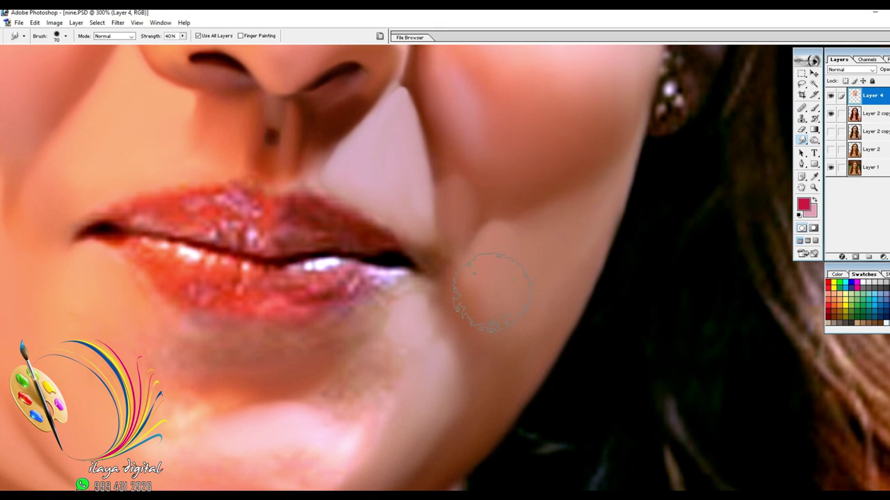
Smooth the crease and light skin patch below the right mouth corner with a size 40 Smudge brush
{"action": "key", "text": "bracketleft"}
{"action": "key", "text": "bracketleft"}
{"action": "key", "text": "bracketleft"}
{"action": "key", "text": "bracketleft"}
{"action": "scroll", "coordinate": [424, 323], "scroll_direction": "down", "scroll_amount": 2}
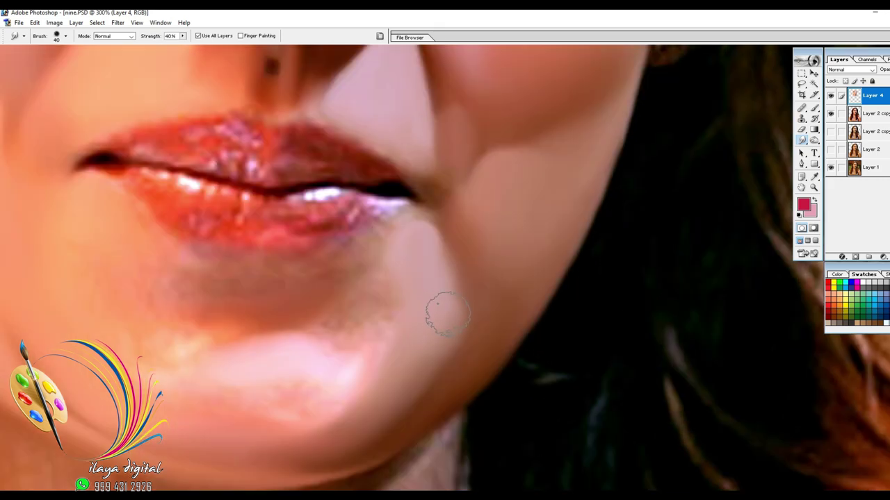
Blend the shadow under the lower lip and the chin highlight with size 50 and 70 Smudge brushes
{"action": "key", "text": "bracketright"}
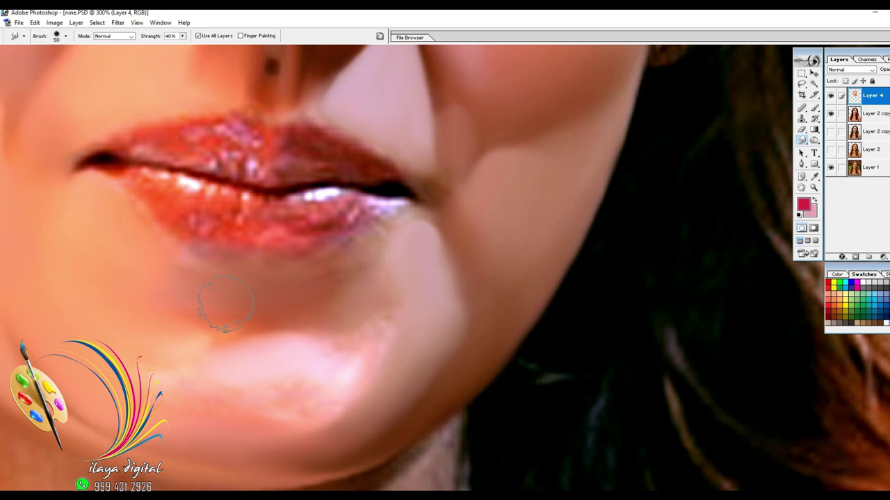
{"action": "key", "text": "bracketright"}
{"action": "key", "text": "bracketright"}
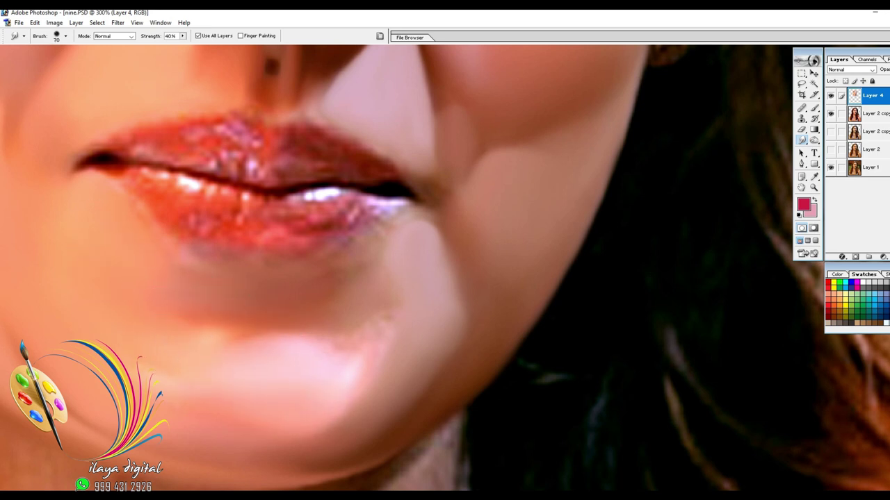
Blend the chin highlight and the shadow under the lower lip with Smudge brushes from size 50 down to 20 at 40% strength
{"action": "key", "text": "F7"}
{"action": "key", "text": "bracketleft"}
{"action": "key", "text": "bracketleft"}
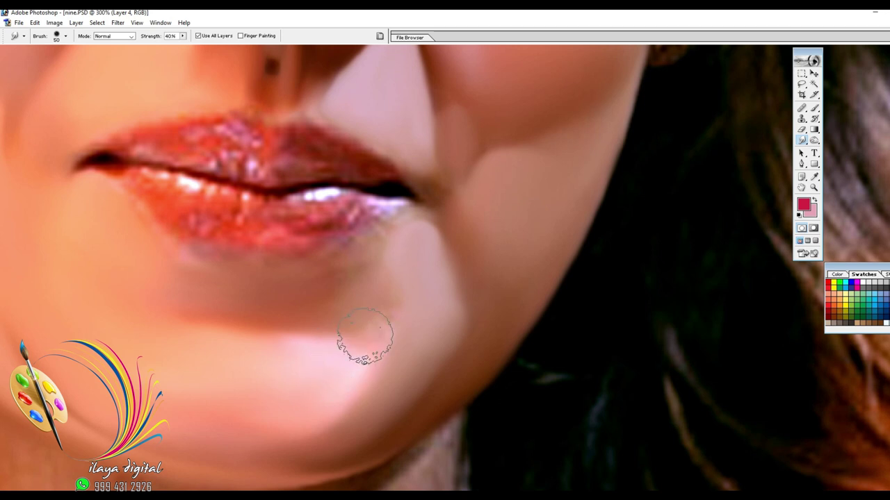
{"action": "key", "text": "bracketleft"}
{"action": "key", "text": "bracketleft"}
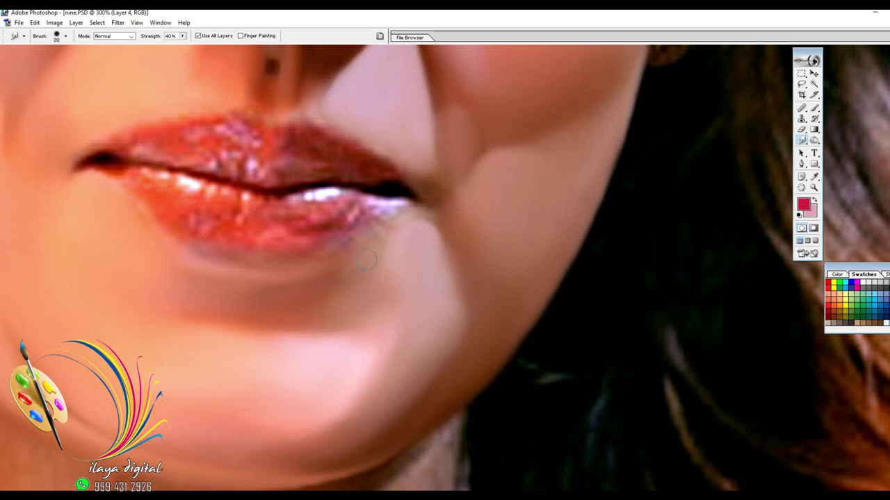
{"action": "key", "text": "bracketright"}
{"action": "key", "text": "bracketright"}
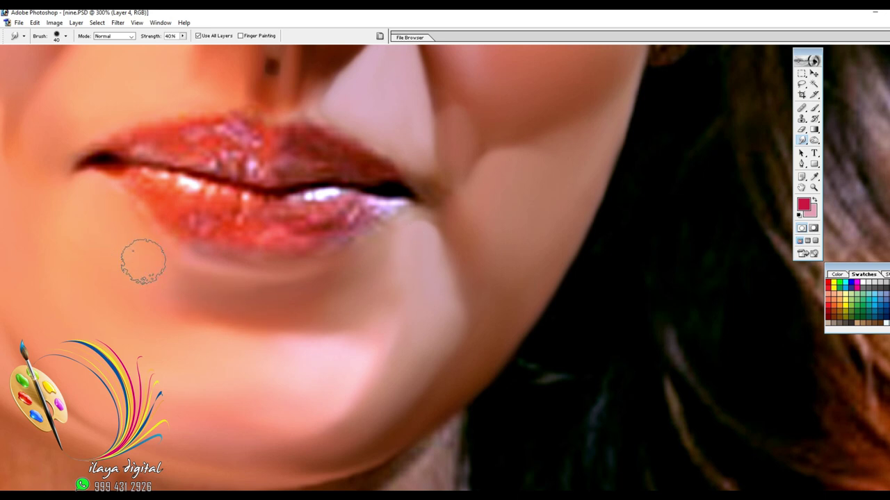
{"action": "key", "text": "bracketleft"}
Fit the whole portrait in view and bring the Layers palette back on screen
{"action": "key", "text": "ctrl+0"}
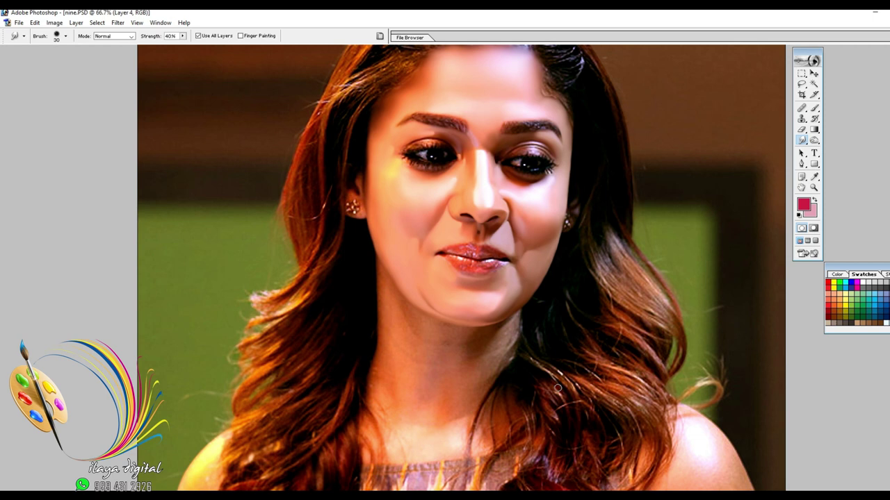
{"action": "left_click", "coordinate": [161, 23]}
{"action": "left_click", "coordinate": [171, 192]}
{"action": "left_click", "coordinate": [161, 23]}
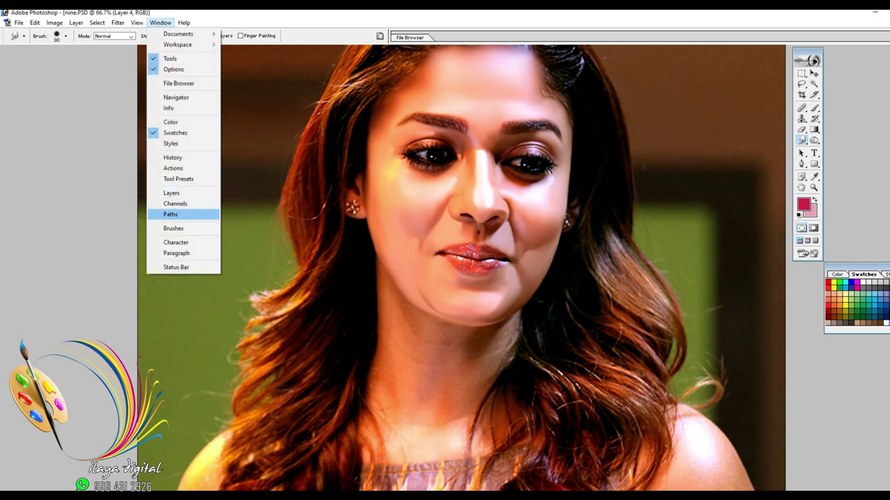
{"action": "left_click", "coordinate": [172, 193]}
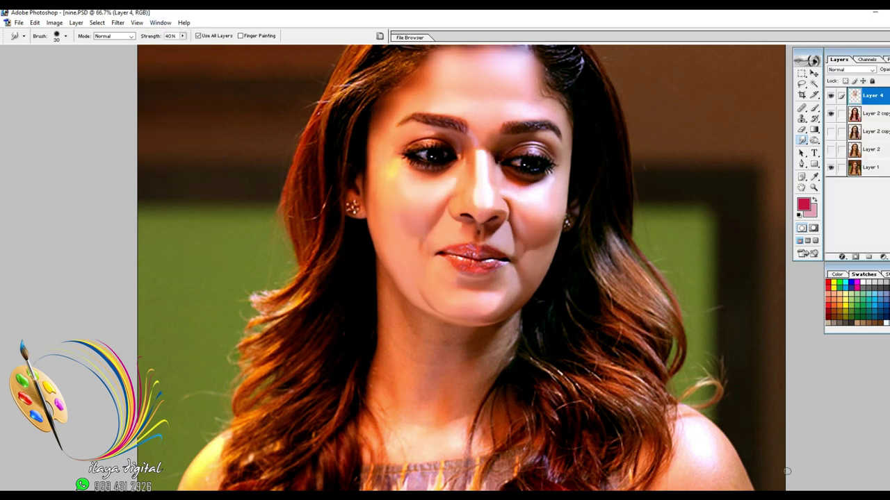
Refine the chin highlight and the skin below the right mouth corner with size 40 and 30 Smudge brushes
{"action": "key", "text": "ctrl+plus"}
{"action": "key", "text": "ctrl+plus"}
{"action": "key", "text": "e"}
{"action": "key", "text": "r"}
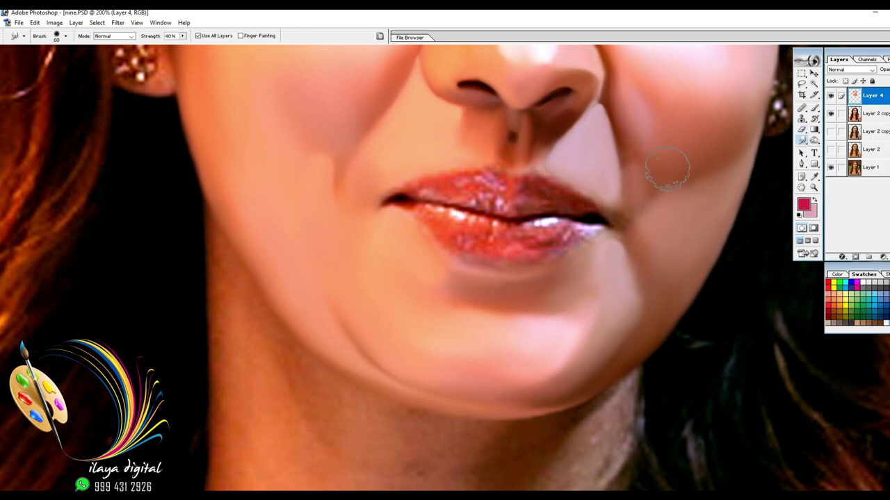
{"action": "key", "text": "ctrl+minus"}
{"action": "key", "text": "ctrl+plus"}
{"action": "scroll", "coordinate": [468, 358], "scroll_direction": "down", "scroll_amount": 1}
{"action": "key", "text": "["}
{"action": "key", "text": "["}
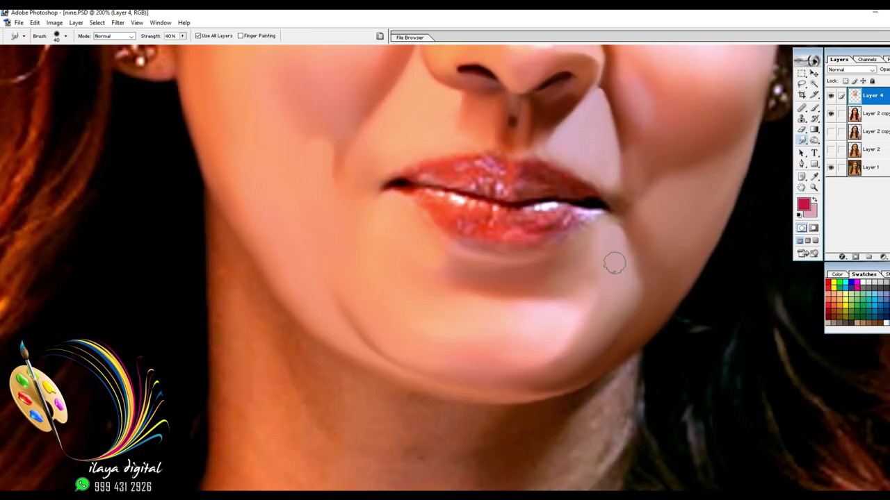
{"action": "key", "text": "bracketleft"}
{"action": "scroll", "coordinate": [568, 312], "scroll_direction": "up", "scroll_amount": 3}
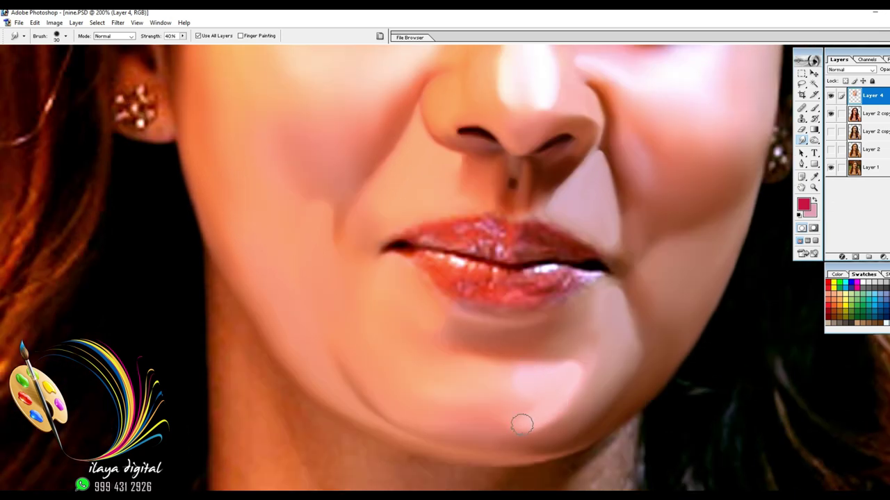
Soften the cheek fold above the left mouth corner with a size 30 Smudge brush at 40% strength
{"action": "scroll", "coordinate": [522, 424], "scroll_direction": "up", "scroll_amount": 3}
{"action": "key", "text": "bracketleft"}
{"action": "key", "text": "bracketleft"}
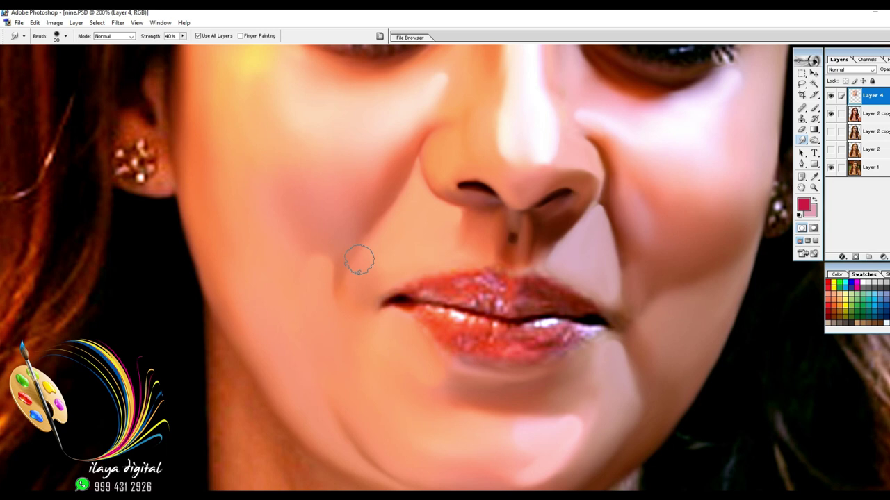
{"action": "key", "text": "bracketright"}
{"action": "scroll", "coordinate": [417, 411], "scroll_direction": "up", "scroll_amount": 3}
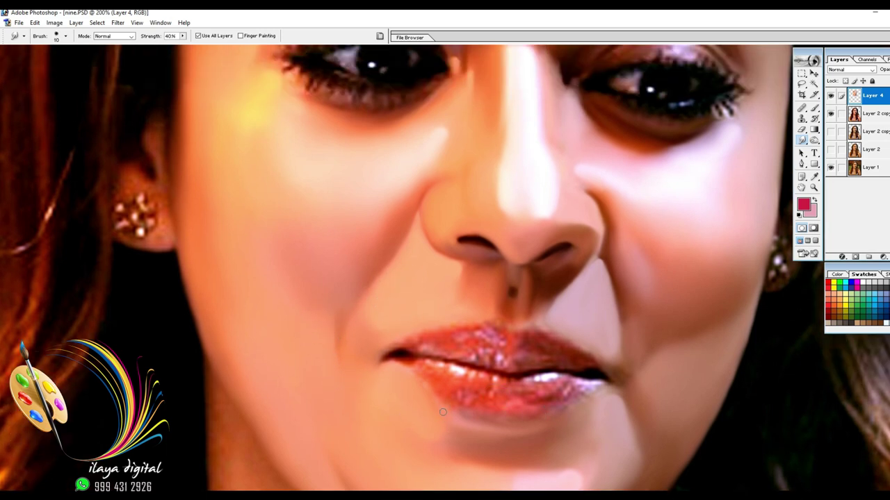
Define the left and lower edge of the lower lip with size 10 and 30 Smudge brushes at 60% strength
{"action": "key", "text": "ctrl+plus"}
{"action": "key", "text": "ctrl+plus"}
{"action": "left_click_drag", "start_coordinate": [586, 411], "coordinate": [490, 262]}
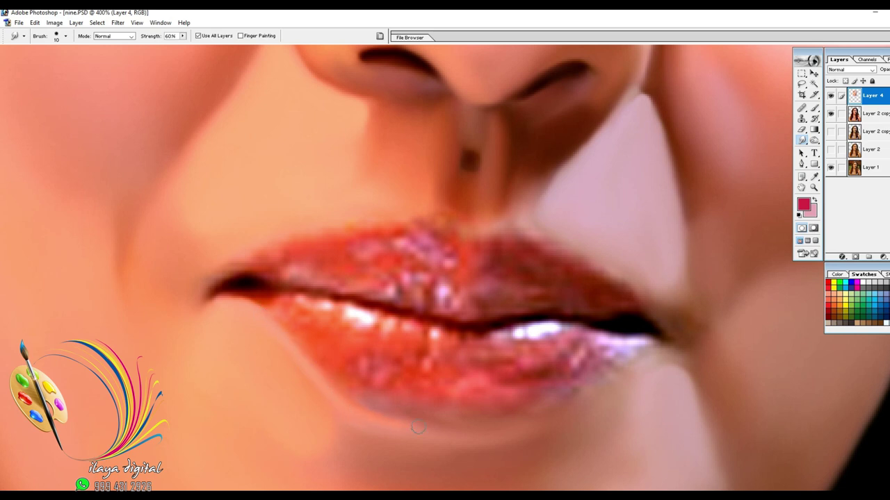
{"action": "scroll", "coordinate": [556, 389], "scroll_direction": "down", "scroll_amount": 3}
{"action": "key", "text": "bracketright"}
{"action": "key", "text": "bracketright"}
{"action": "scroll", "coordinate": [665, 297], "scroll_direction": "up", "scroll_amount": 1}
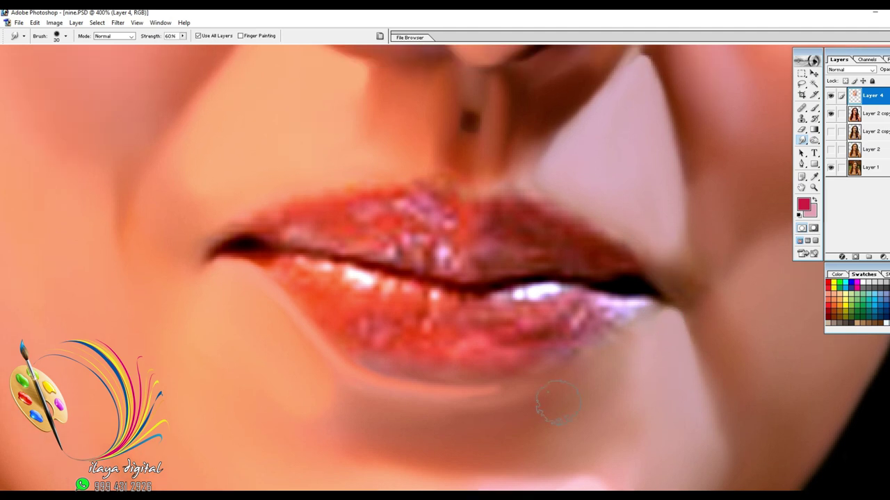
Smooth the pale highlight and edge at the lower lip's right corner with size 10 and 20 Smudge brushes
{"action": "scroll", "coordinate": [619, 335], "scroll_direction": "up", "scroll_amount": 1}
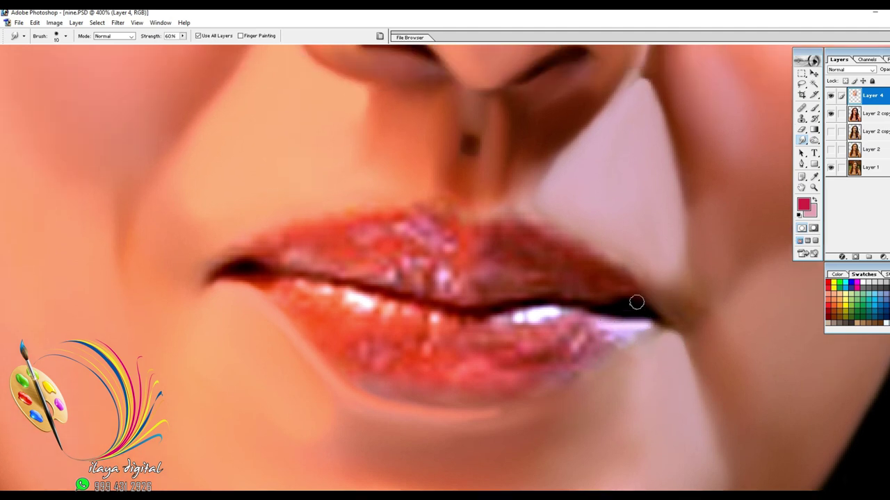
{"action": "scroll", "coordinate": [640, 320], "scroll_direction": "down", "scroll_amount": 3}
{"action": "mouse_move", "coordinate": [647, 270]}
{"action": "left_mouse_down"}
{"action": "mouse_move", "coordinate": [606, 290]}
{"action": "mouse_move", "coordinate": [611, 282]}
{"action": "left_mouse_up"}
{"action": "key", "text": "bracketright"}
{"action": "key", "text": "bracketleft"}
{"action": "key", "text": "bracketright"}
{"action": "key", "text": "bracketright"}
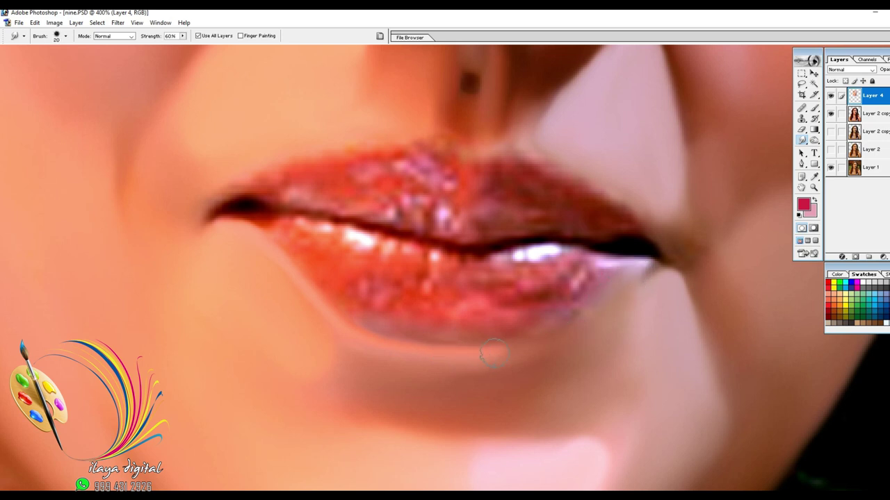
Undo the last Smudge strokes around the lower lip and rework its lower right edge with a size 10 brush at 40% strength
{"action": "key", "text": "ctrl+alt+z"}
{"action": "key", "text": "ctrl+alt+z"}
{"action": "key", "text": "ctrl+alt+z"}
{"action": "key", "text": "ctrl+alt+z"}
{"action": "key", "text": "ctrl+alt+z"}
{"action": "key", "text": "ctrl+alt+z"}
{"action": "key", "text": "ctrl+alt+z"}
{"action": "key", "text": "ctrl+alt+z"}
{"action": "key", "text": "ctrl+alt+z"}
{"action": "key", "text": "ctrl+alt+z"}
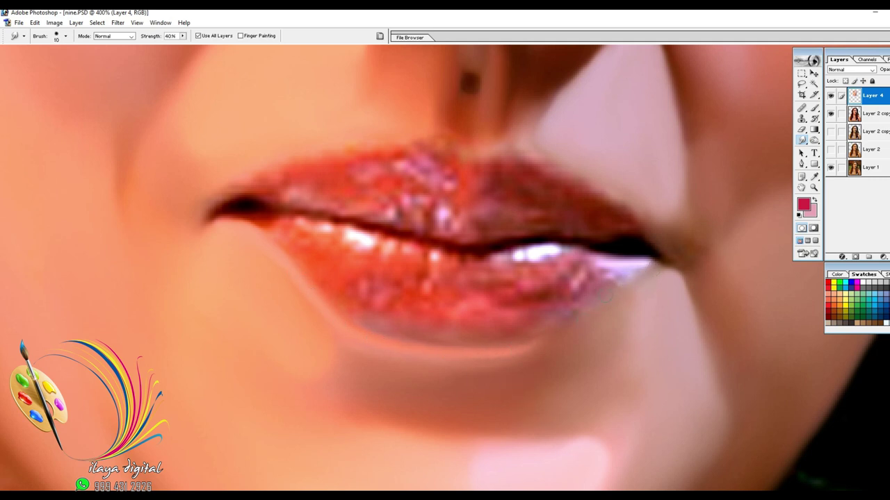
Smooth the dark mouth line, the lower lip highlights and the left lip edge with a size 10 Smudge brush at 50% and 60% strength
{"action": "scroll", "coordinate": [609, 298], "scroll_direction": "up", "scroll_amount": 2}
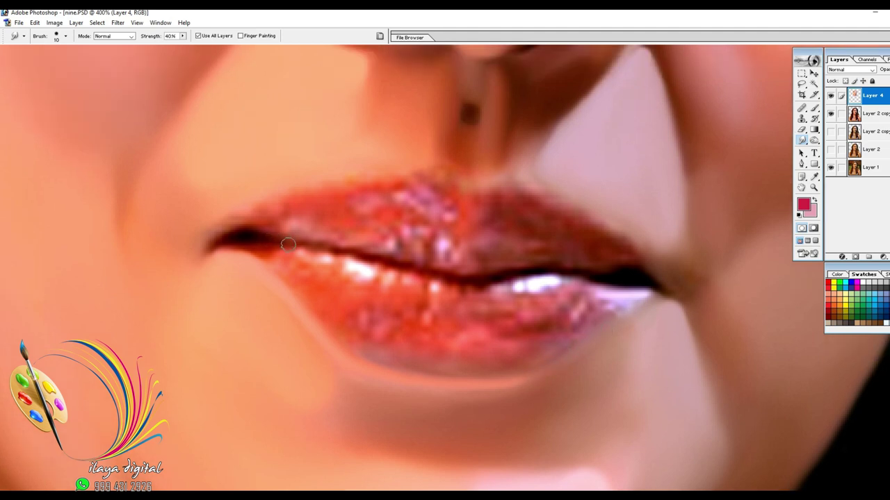
{"action": "mouse_move", "coordinate": [264, 240]}
{"action": "left_mouse_down"}
{"action": "mouse_move", "coordinate": [445, 277]}
{"action": "mouse_move", "coordinate": [583, 271]}
{"action": "left_mouse_up"}
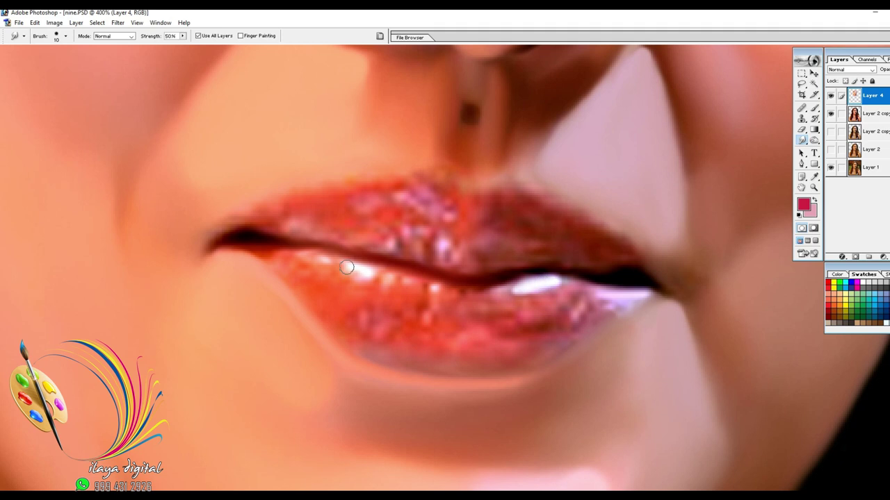
{"action": "left_click_drag", "start_coordinate": [351, 268], "coordinate": [325, 260]}
{"action": "left_click_drag", "start_coordinate": [423, 303], "coordinate": [474, 296]}
{"action": "mouse_move", "coordinate": [261, 253]}
{"action": "left_mouse_down"}
{"action": "mouse_move", "coordinate": [275, 275]}
{"action": "mouse_move", "coordinate": [277, 266]}
{"action": "mouse_move", "coordinate": [317, 317]}
{"action": "left_mouse_up"}
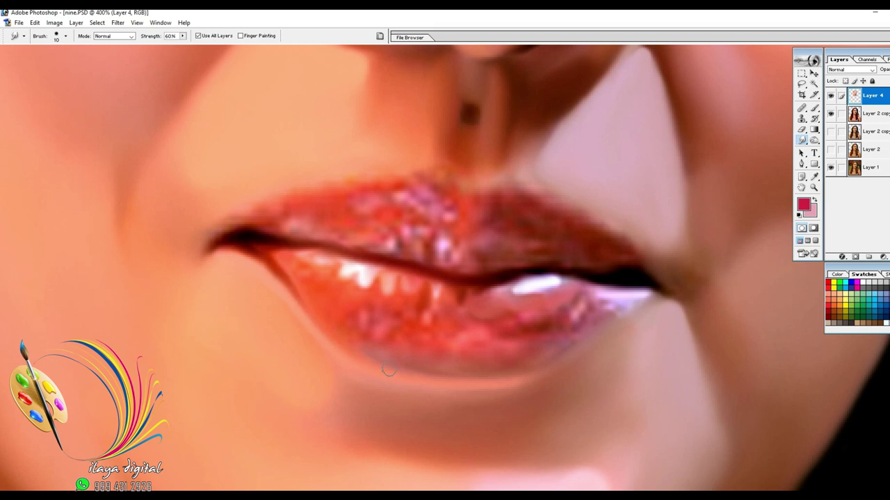
Blend the textured body of the lower lip into smooth red tones with size 10 and 20 Smudge brushes at 60% strength
{"action": "key", "text": "bracketright"}
{"action": "left_click_drag", "start_coordinate": [393, 362], "coordinate": [475, 347]}
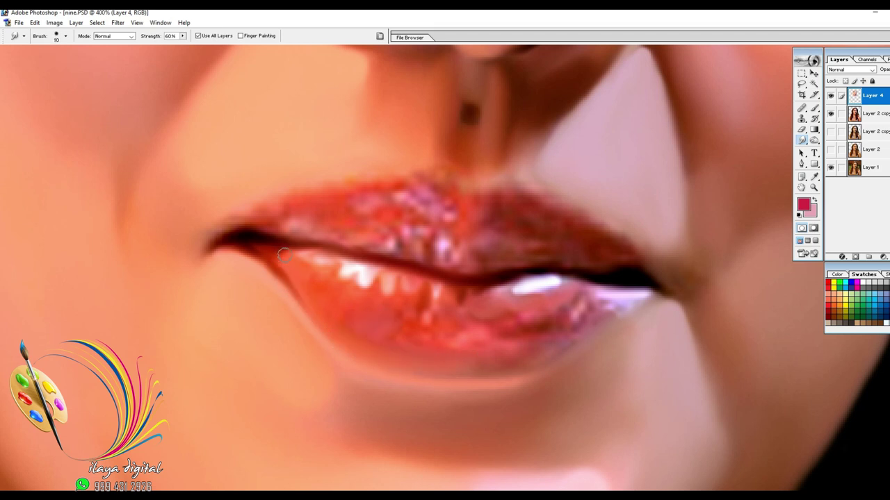
{"action": "left_click_drag", "start_coordinate": [311, 275], "coordinate": [341, 261]}
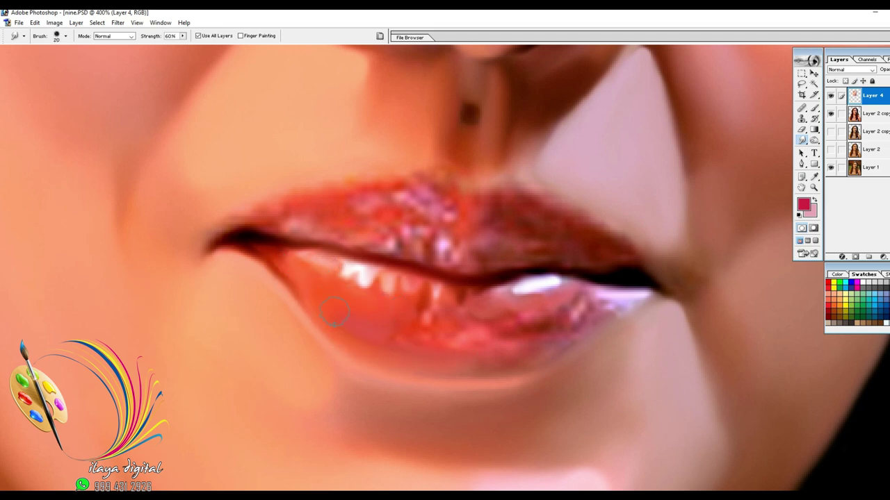
{"action": "key", "text": "bracketright"}
{"action": "mouse_move", "coordinate": [436, 331]}
{"action": "left_mouse_down"}
{"action": "mouse_move", "coordinate": [457, 340]}
{"action": "mouse_move", "coordinate": [570, 311]}
{"action": "mouse_move", "coordinate": [517, 344]}
{"action": "mouse_move", "coordinate": [425, 358]}
{"action": "left_mouse_up"}
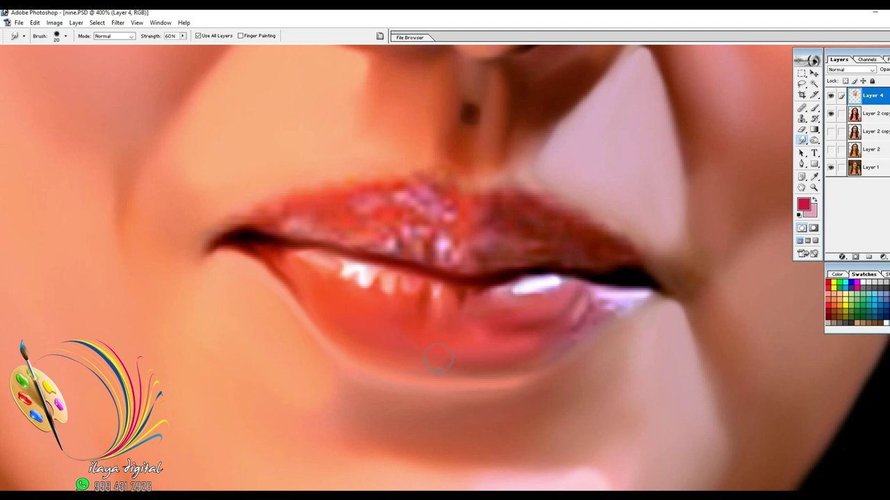
{"action": "key", "text": "bracketleft"}
{"action": "mouse_move", "coordinate": [576, 318]}
{"action": "left_mouse_down"}
{"action": "mouse_move", "coordinate": [601, 289]}
{"action": "mouse_move", "coordinate": [599, 308]}
{"action": "mouse_move", "coordinate": [614, 309]}
{"action": "mouse_move", "coordinate": [576, 331]}
{"action": "left_mouse_up"}
{"action": "key", "text": "bracketleft"}
Smooth the speckled texture and highlights across the upper lip with size 20 and 10 Smudge brushes at 60% strength
{"action": "scroll", "coordinate": [443, 306], "scroll_direction": "up", "scroll_amount": 2}
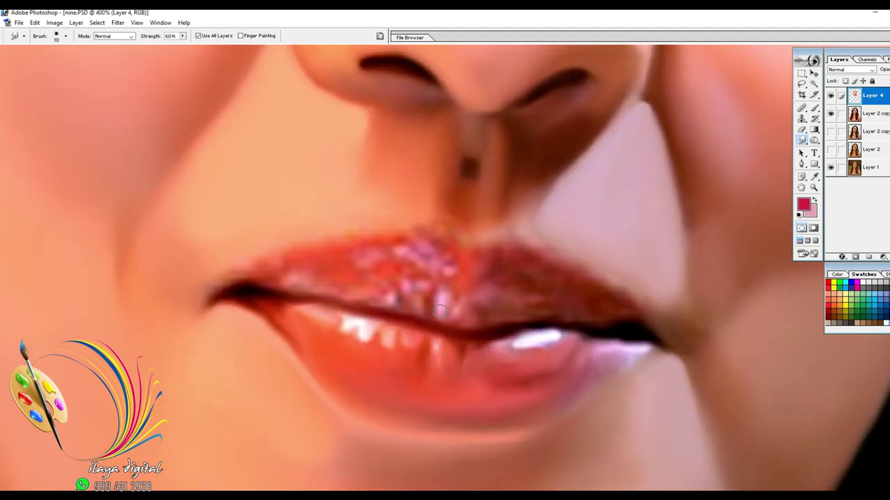
{"action": "key", "text": "bracketright"}
{"action": "mouse_move", "coordinate": [470, 311]}
{"action": "left_mouse_down"}
{"action": "mouse_move", "coordinate": [589, 314]}
{"action": "mouse_move", "coordinate": [489, 262]}
{"action": "mouse_move", "coordinate": [640, 325]}
{"action": "mouse_move", "coordinate": [559, 282]}
{"action": "mouse_move", "coordinate": [555, 296]}
{"action": "mouse_move", "coordinate": [459, 278]}
{"action": "mouse_move", "coordinate": [436, 260]}
{"action": "mouse_move", "coordinate": [391, 257]}
{"action": "mouse_move", "coordinate": [409, 242]}
{"action": "left_mouse_up"}
{"action": "key", "text": "bracketleft"}
{"action": "mouse_move", "coordinate": [257, 284]}
{"action": "left_mouse_down"}
{"action": "mouse_move", "coordinate": [284, 271]}
{"action": "mouse_move", "coordinate": [244, 286]}
{"action": "mouse_move", "coordinate": [403, 244]}
{"action": "mouse_move", "coordinate": [309, 278]}
{"action": "mouse_move", "coordinate": [345, 293]}
{"action": "mouse_move", "coordinate": [360, 289]}
{"action": "mouse_move", "coordinate": [350, 276]}
{"action": "mouse_move", "coordinate": [325, 285]}
{"action": "mouse_move", "coordinate": [420, 279]}
{"action": "mouse_move", "coordinate": [366, 296]}
{"action": "mouse_move", "coordinate": [446, 292]}
{"action": "mouse_move", "coordinate": [444, 313]}
{"action": "mouse_move", "coordinate": [418, 312]}
{"action": "mouse_move", "coordinate": [421, 319]}
{"action": "mouse_move", "coordinate": [382, 311]}
{"action": "mouse_move", "coordinate": [477, 330]}
{"action": "mouse_move", "coordinate": [532, 321]}
{"action": "mouse_move", "coordinate": [467, 317]}
{"action": "mouse_move", "coordinate": [460, 302]}
{"action": "mouse_move", "coordinate": [503, 281]}
{"action": "left_mouse_up"}
{"action": "key", "text": "bracketright"}
{"action": "key", "text": "bracketleft"}
{"action": "key", "text": "bracketright"}
{"action": "key", "text": "bracketleft"}
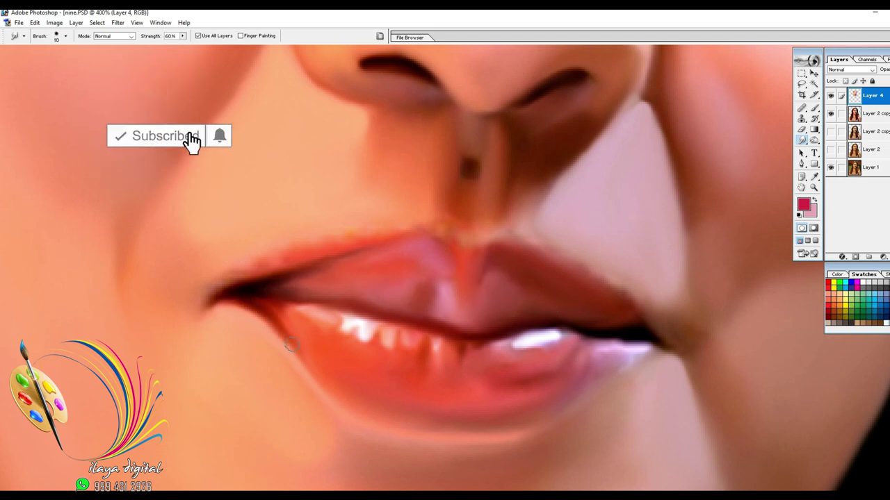
Shape the creases and white highlights along the top of the lower lip with size 10 and 20 Smudge brushes
{"action": "scroll", "coordinate": [435, 325], "scroll_direction": "down", "scroll_amount": 2}
{"action": "mouse_move", "coordinate": [463, 280]}
{"action": "left_mouse_down"}
{"action": "mouse_move", "coordinate": [462, 301]}
{"action": "mouse_move", "coordinate": [481, 292]}
{"action": "left_mouse_up"}
{"action": "left_click_drag", "start_coordinate": [437, 281], "coordinate": [435, 303]}
{"action": "left_click_drag", "start_coordinate": [522, 285], "coordinate": [512, 317]}
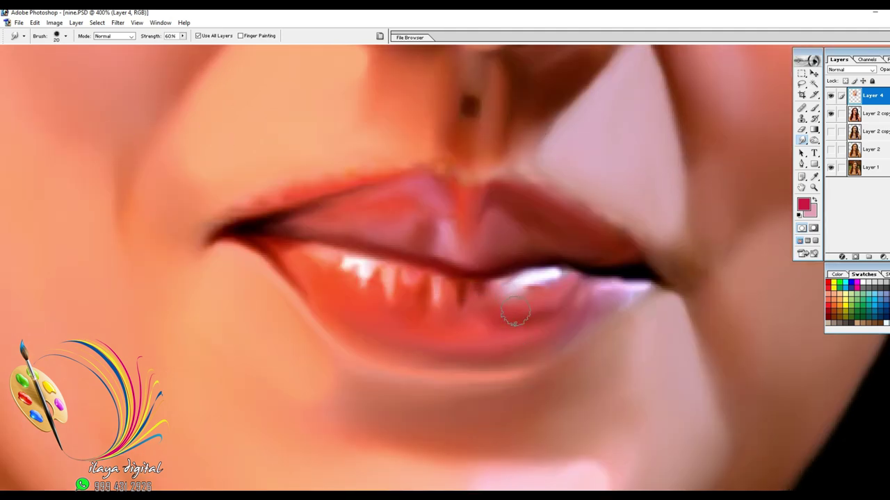
Clean up the upper lip's outline from the cupid's bow to both mouth corners with size 10 and 20 Smudge brushes
{"action": "scroll", "coordinate": [491, 219], "scroll_direction": "up", "scroll_amount": 1}
{"action": "mouse_move", "coordinate": [442, 214]}
{"action": "left_mouse_down"}
{"action": "mouse_move", "coordinate": [462, 222]}
{"action": "mouse_move", "coordinate": [492, 216]}
{"action": "left_mouse_up"}
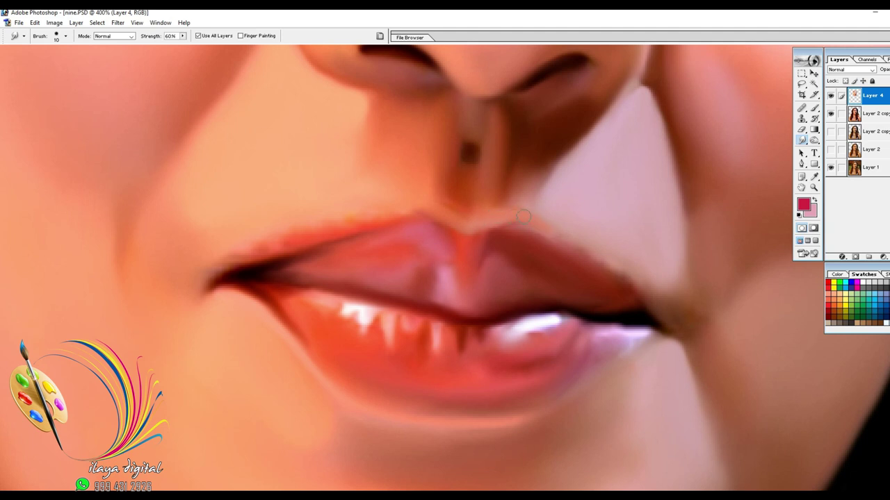
{"action": "key", "text": "bracketright"}
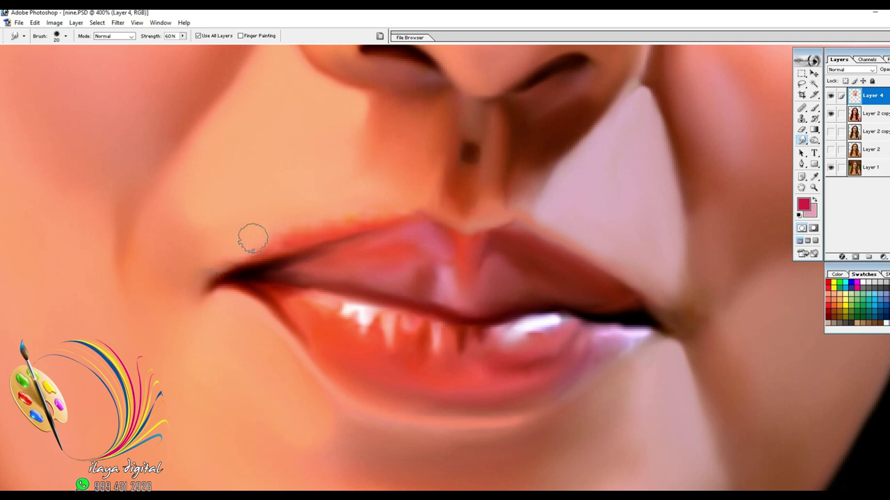
{"action": "left_click_drag", "start_coordinate": [402, 208], "coordinate": [258, 248]}
{"action": "key", "text": "bracketright"}
{"action": "key", "text": "bracketright"}
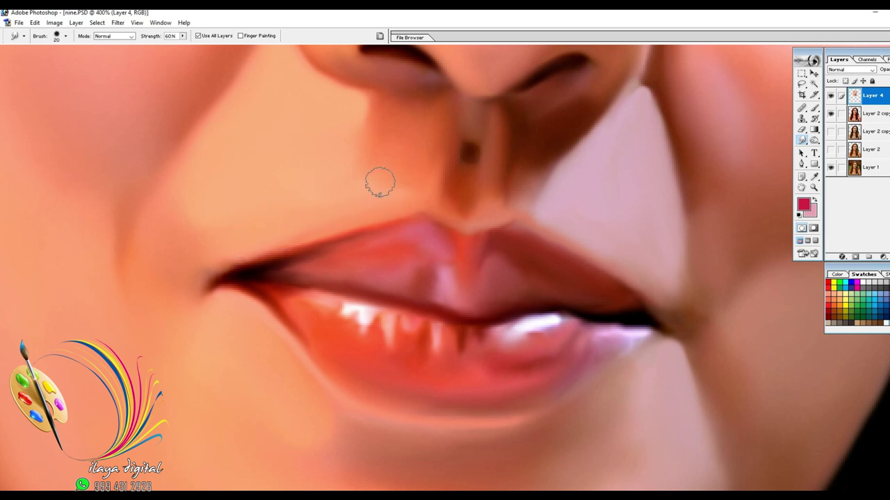
{"action": "key", "text": "bracketleft"}
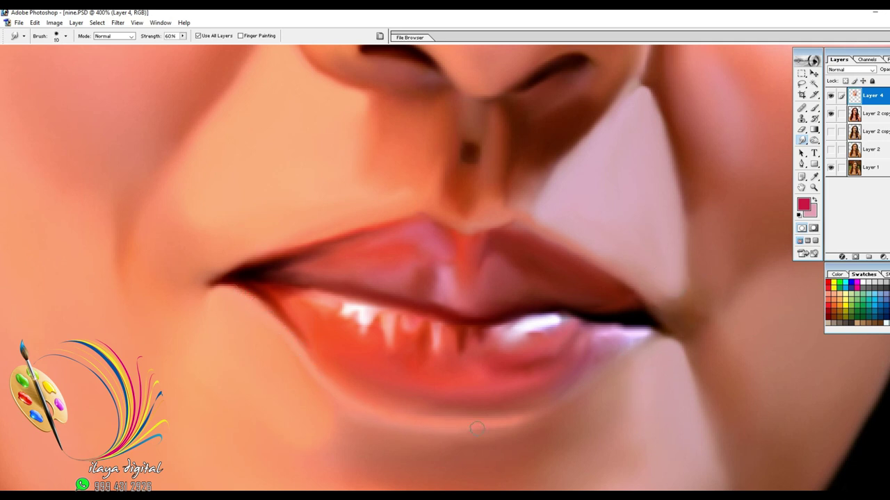
Compare the whole portrait with and without the retouching on Layer 4
{"action": "key", "text": "ctrl+0"}
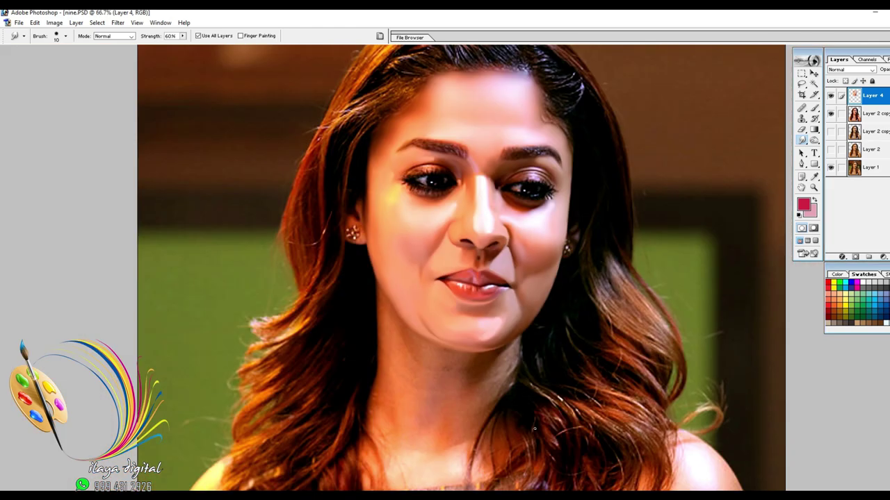
{"action": "left_click", "coordinate": [831, 96]}
{"action": "left_click", "coordinate": [830, 95]}
{"action": "left_click", "coordinate": [831, 96]}
{"action": "left_click", "coordinate": [831, 96]}
{"action": "left_click", "coordinate": [831, 96]}
Hide Layer 4 and create a new layer above it for reworking the lips
{"action": "key", "text": "ctrl+plus"}
{"action": "key", "text": "ctrl+plus"}
{"action": "key", "text": "ctrl+plus"}
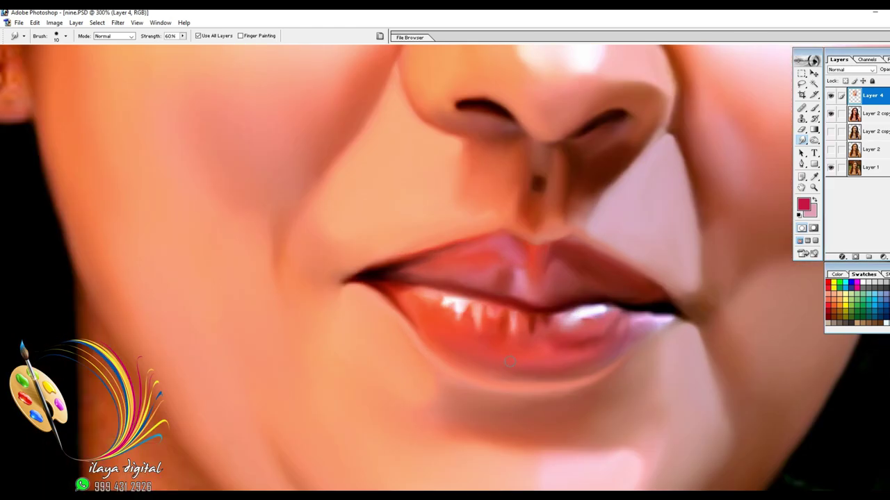
{"action": "left_click", "coordinate": [830, 96]}
{"action": "key", "text": "ctrl+shift+n"}
Smooth the upper and lower lips on the new layer with size 20 and 10 Smudge brushes at 40% strength
{"action": "key", "text": "bracketright"}
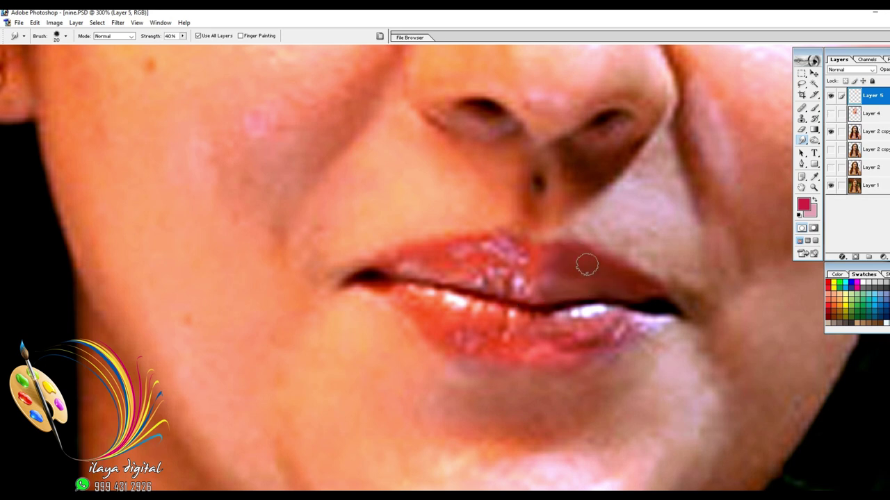
{"action": "mouse_move", "coordinate": [597, 292]}
{"action": "left_mouse_down"}
{"action": "mouse_move", "coordinate": [520, 285]}
{"action": "mouse_move", "coordinate": [518, 259]}
{"action": "mouse_move", "coordinate": [480, 270]}
{"action": "left_mouse_up"}
{"action": "mouse_move", "coordinate": [445, 305]}
{"action": "left_mouse_down"}
{"action": "mouse_move", "coordinate": [524, 321]}
{"action": "mouse_move", "coordinate": [602, 323]}
{"action": "mouse_move", "coordinate": [599, 340]}
{"action": "mouse_move", "coordinate": [440, 346]}
{"action": "left_mouse_up"}
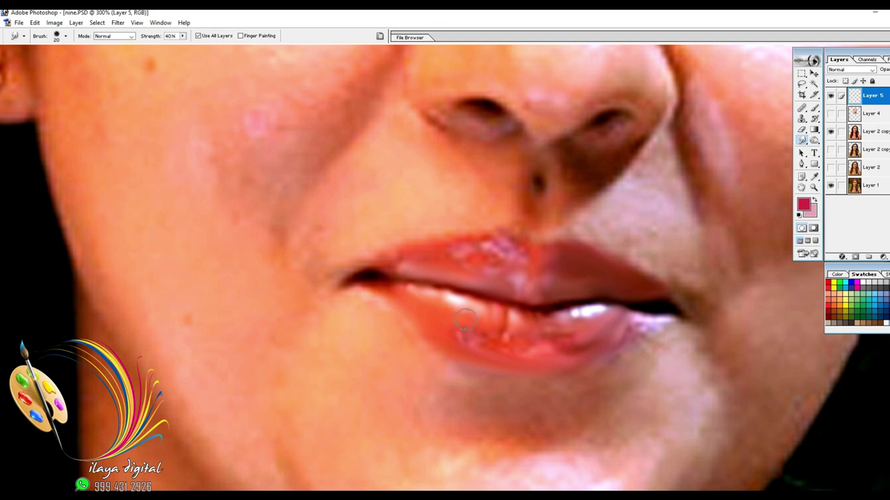
{"action": "mouse_move", "coordinate": [492, 335]}
{"action": "left_mouse_down"}
{"action": "mouse_move", "coordinate": [533, 347]}
{"action": "mouse_move", "coordinate": [567, 334]}
{"action": "left_mouse_up"}
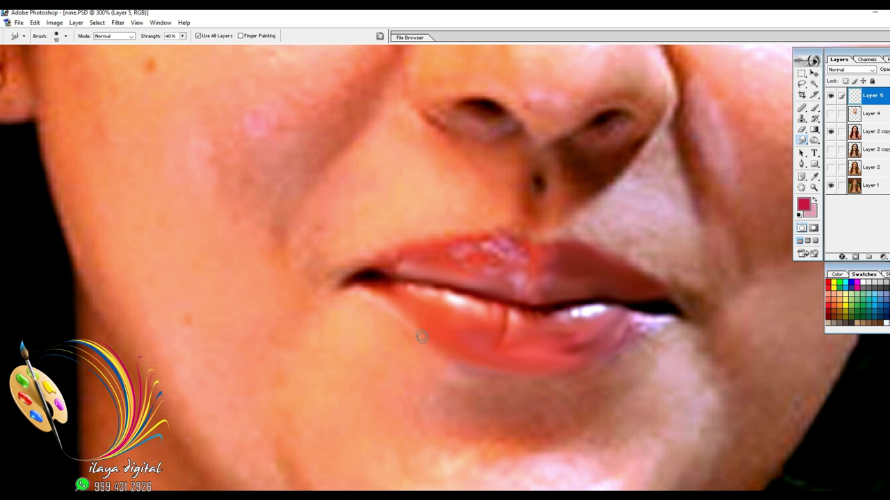
{"action": "key", "text": "ctrl+alt+0"}
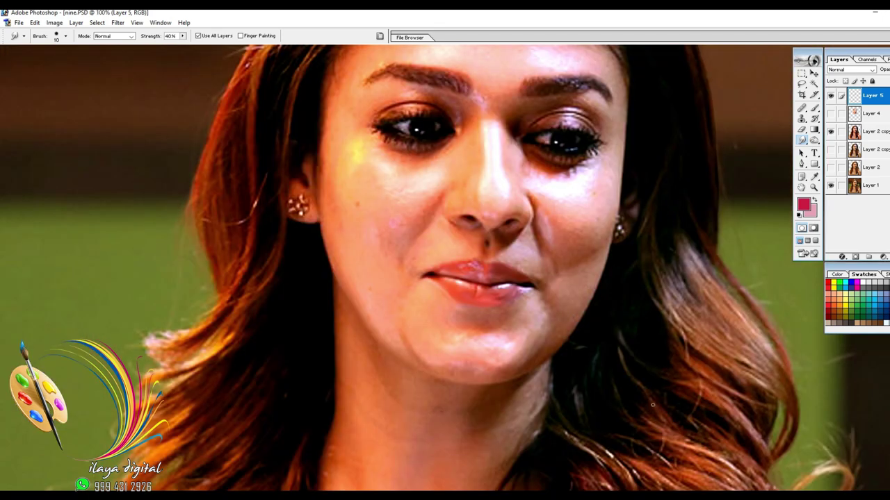
Turn Layer 4 back on and compare the lips with Layer 5 off and on
{"action": "key", "text": "ctrl+plus"}
{"action": "key", "text": "ctrl+plus"}
{"action": "key", "text": "ctrl+plus"}
{"action": "scroll", "coordinate": [540, 308], "scroll_direction": "down", "scroll_amount": 3}
{"action": "left_click", "coordinate": [830, 96]}
{"action": "left_click", "coordinate": [831, 96]}
{"action": "key", "text": "e"}
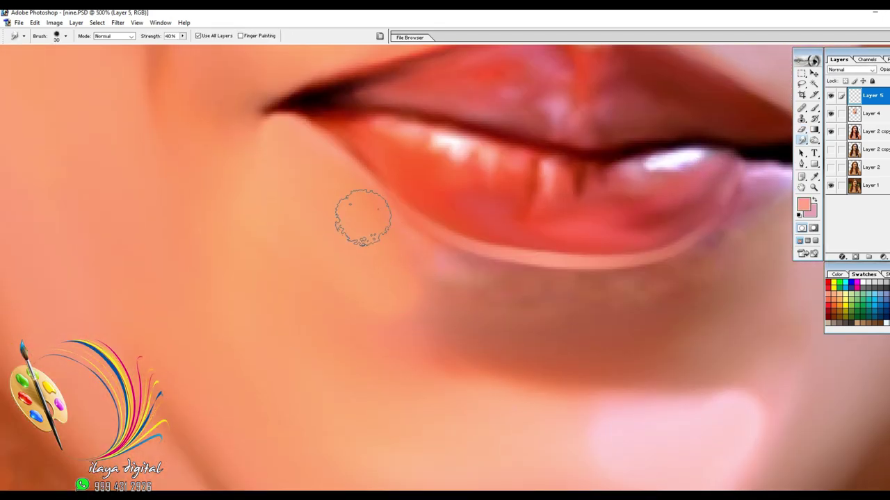
Smooth the skin beside and below the lower lip with size 30 and 40 Smudge brushes at 40% strength
{"action": "key", "text": "bracketright"}
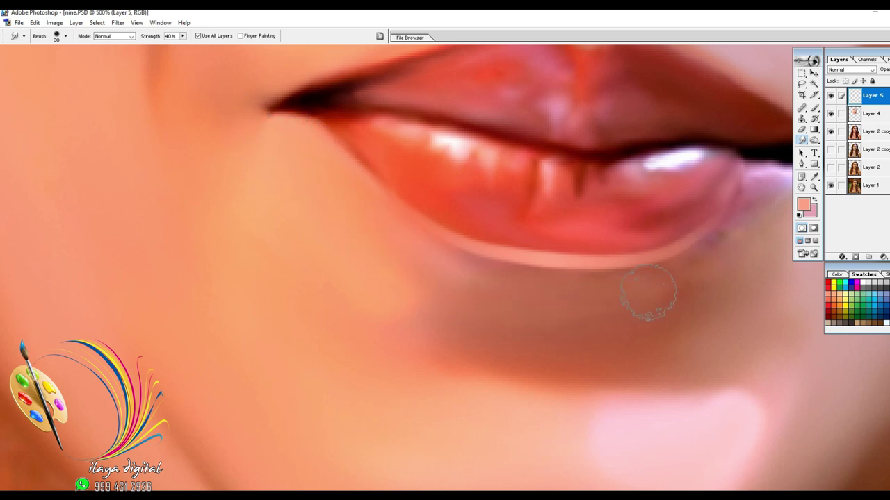
{"action": "scroll", "coordinate": [565, 413], "scroll_direction": "up", "scroll_amount": 3}
{"action": "key", "text": "bracketright"}
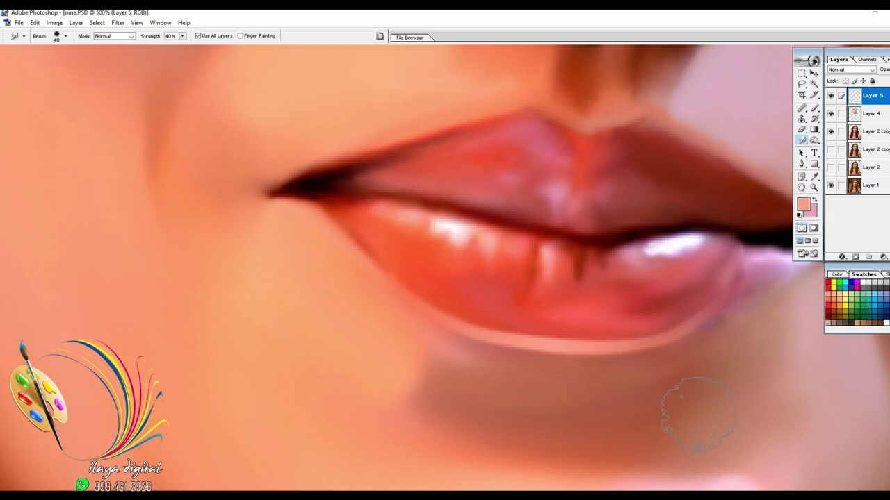
{"action": "left_click_drag", "start_coordinate": [715, 386], "coordinate": [506, 330]}
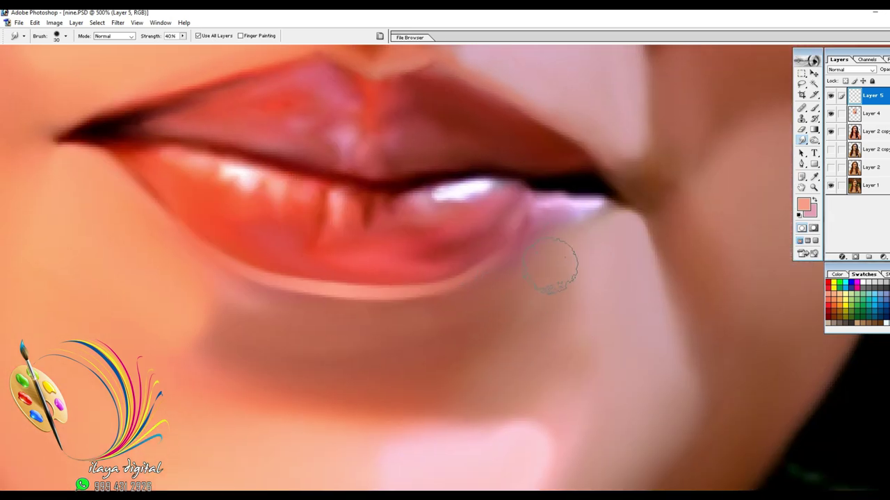
{"action": "scroll", "coordinate": [602, 223], "scroll_direction": "down", "scroll_amount": 2}
{"action": "key", "text": "bracketright"}
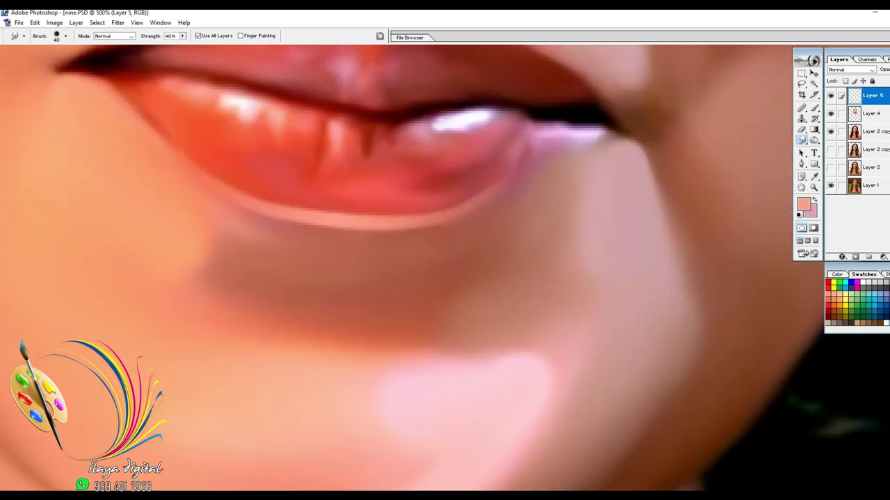
{"action": "scroll", "coordinate": [175, 235], "scroll_direction": "down", "scroll_amount": 2}
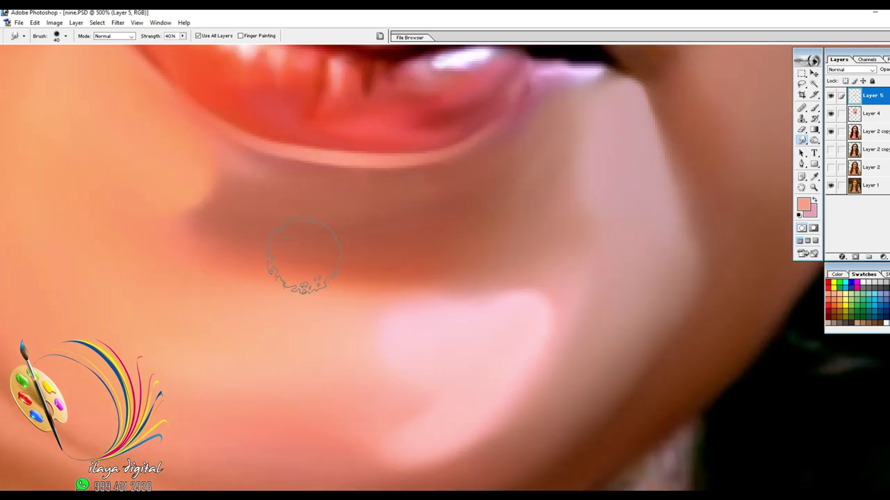
Blend the pale outline under the lower lip into the lip and skin with a size 10 Smudge brush
{"action": "scroll", "coordinate": [175, 240], "scroll_direction": "up", "scroll_amount": 2}
{"action": "key", "text": "bracketleft"}
{"action": "key", "text": "bracketleft"}
{"action": "key", "text": "bracketleft"}
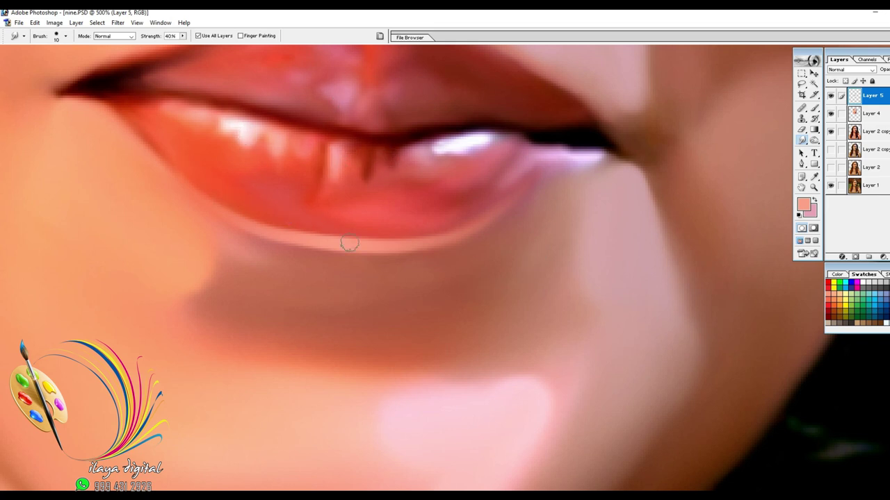
{"action": "left_click_drag", "start_coordinate": [339, 227], "coordinate": [469, 259]}
Set the foreground color to a strong red
{"action": "left_click", "coordinate": [803, 204]}
{"action": "left_click", "coordinate": [593, 369]}
{"action": "left_click", "coordinate": [583, 320]}
{"action": "left_click", "coordinate": [685, 297]}
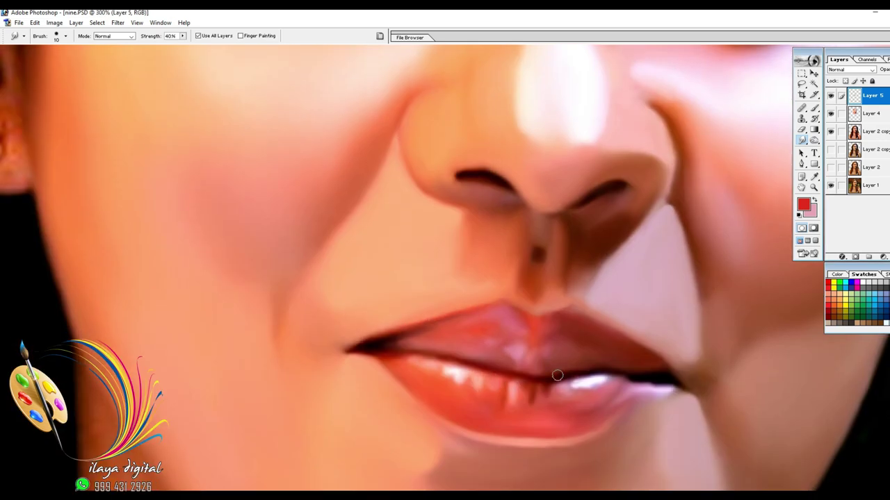
Create a new layer and trace the upper lip's top edge through the cupid's bow with a Pen path
{"action": "key", "text": "ctrl+shift+alt+n"}
{"action": "key", "text": "p"}
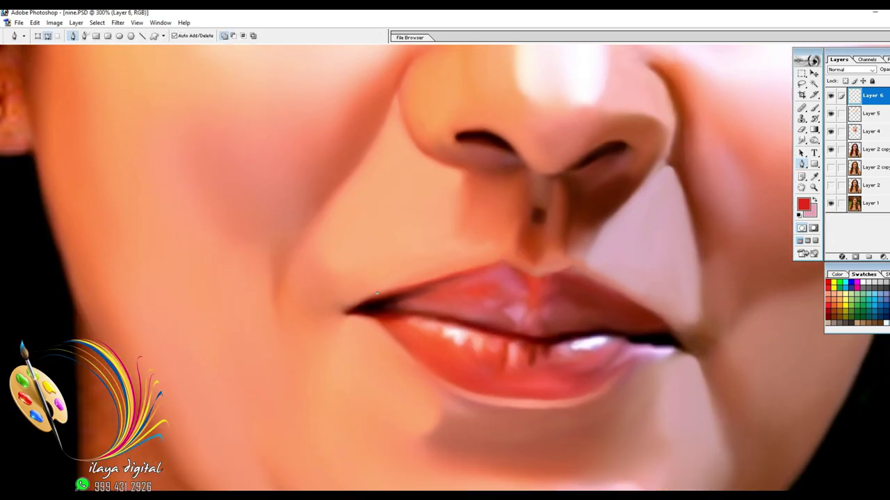
{"action": "key", "text": "ctrl+z"}
{"action": "left_click_drag", "start_coordinate": [508, 258], "coordinate": [521, 263]}
{"action": "left_click", "coordinate": [535, 269]}
{"action": "left_click", "coordinate": [570, 260]}
Set the foreground color to a peach skin tone and stroke the upper lip path with it
{"action": "left_click", "coordinate": [803, 203]}
{"action": "left_click", "coordinate": [448, 263]}
{"action": "key", "text": "Return"}
{"action": "right_click", "coordinate": [661, 202]}
{"action": "left_click", "coordinate": [694, 266]}
{"action": "key", "text": "Return"}
{"action": "key", "text": "Return"}
Soften the peach stroke above the upper lip with a blur filter and check the result up close
{"action": "left_click", "coordinate": [118, 23]}
{"action": "mouse_move", "coordinate": [139, 95]}
{"action": "left_click", "coordinate": [260, 116]}
{"action": "left_click_drag", "start_coordinate": [699, 381], "coordinate": [671, 381]}
{"action": "key", "text": "Return"}
{"action": "key", "text": "ctrl+plus"}
{"action": "key", "text": "ctrl+plus"}
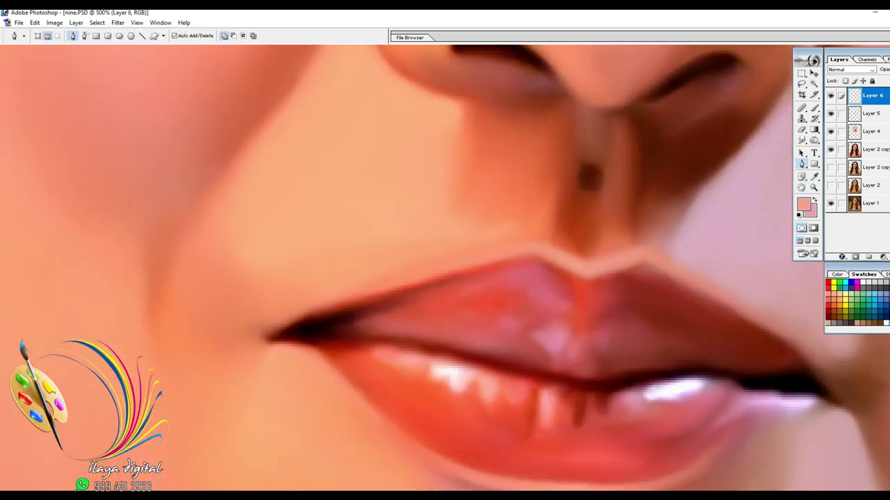
{"action": "key", "text": "e"}
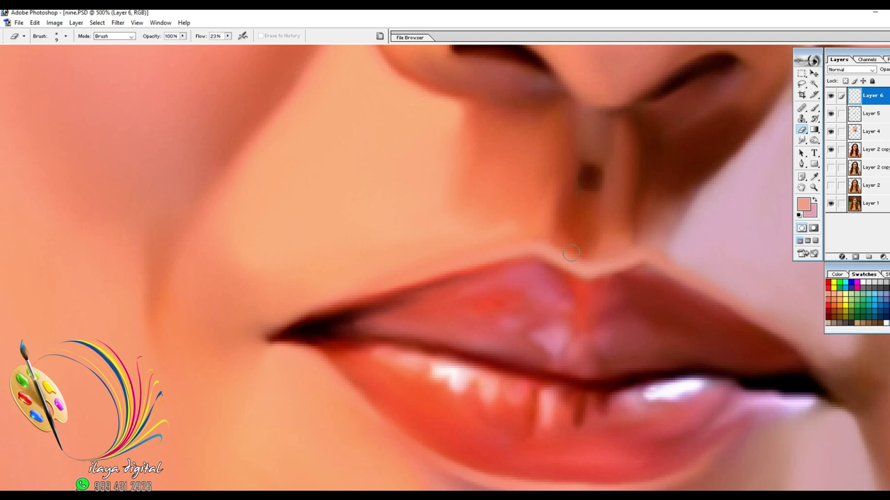
{"action": "left_click_drag", "start_coordinate": [678, 328], "coordinate": [584, 311]}
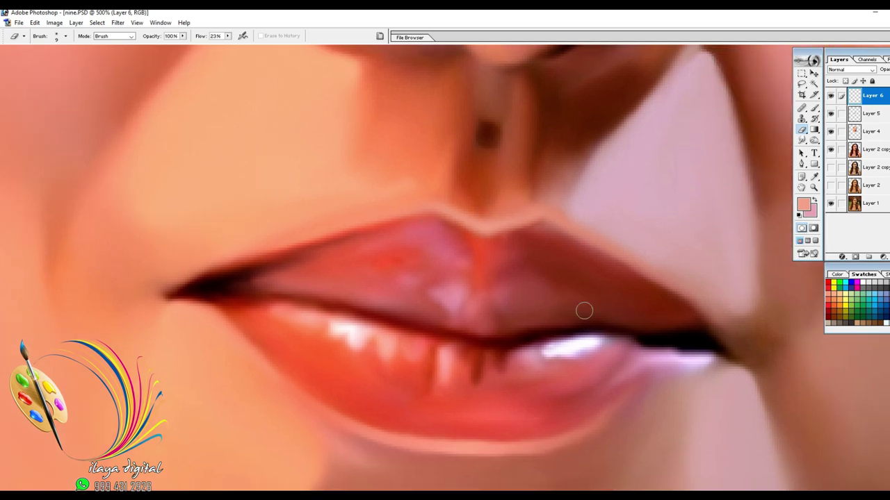
Create another new layer and try a curved Pen path along the lower lip's bottom edge
{"action": "key", "text": "ctrl+shift+alt+n"}
{"action": "key", "text": "p"}
{"action": "left_click_drag", "start_coordinate": [443, 440], "coordinate": [590, 435]}
{"action": "left_click_drag", "start_coordinate": [699, 310], "coordinate": [738, 258]}
{"action": "right_click", "coordinate": [560, 189]}
{"action": "left_click", "coordinate": [590, 236]}
{"action": "left_click", "coordinate": [512, 260]}
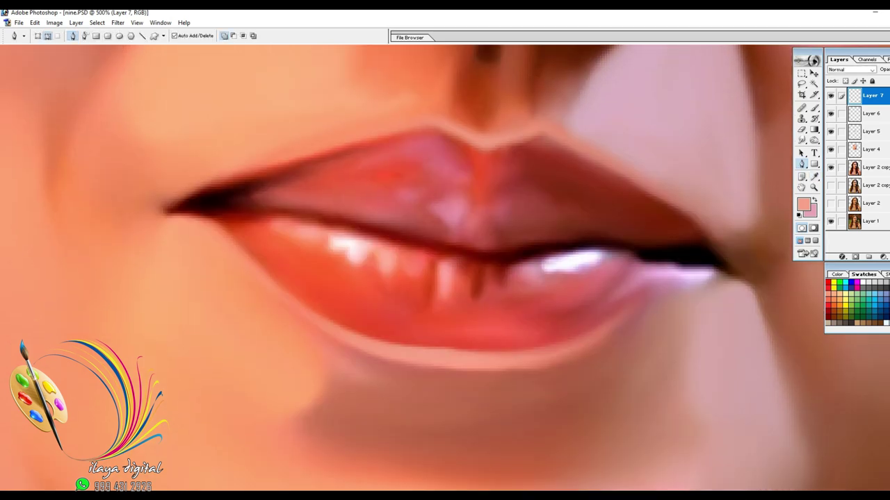
Retrace the lower lip's bottom edge with a curved Pen path from one mouth corner to the other
{"action": "left_click", "coordinate": [221, 220]}
{"action": "left_click_drag", "start_coordinate": [468, 355], "coordinate": [635, 353]}
{"action": "key", "text": "ctrl+z"}
{"action": "left_click_drag", "start_coordinate": [443, 346], "coordinate": [588, 359]}
{"action": "left_click_drag", "start_coordinate": [660, 278], "coordinate": [736, 173]}
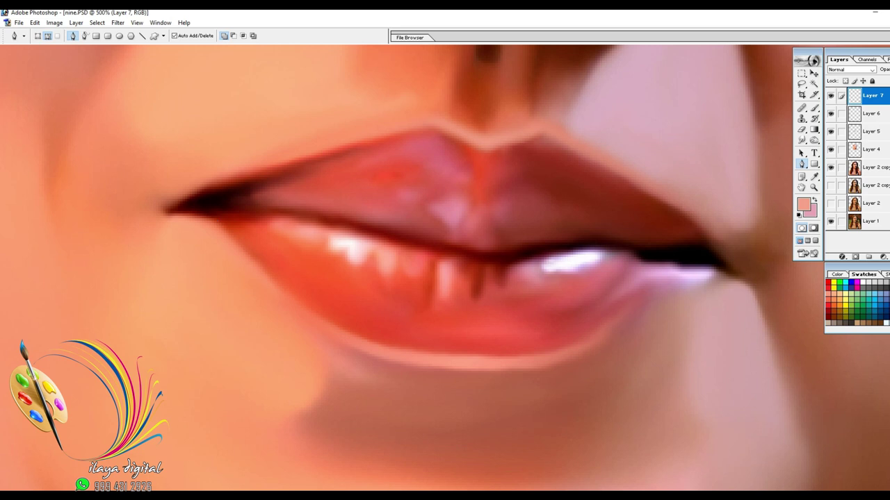
{"action": "mouse_move", "coordinate": [463, 354]}
{"action": "left_mouse_down"}
{"action": "mouse_move", "coordinate": [591, 336]}
{"action": "mouse_move", "coordinate": [602, 344]}
{"action": "left_mouse_up"}
{"action": "left_click", "coordinate": [462, 354], "text": "alt"}
{"action": "mouse_move", "coordinate": [649, 283]}
{"action": "left_mouse_down"}
{"action": "mouse_move", "coordinate": [705, 204]}
{"action": "mouse_move", "coordinate": [723, 193]}
{"action": "left_mouse_up"}
Set the foreground color to a vivid red and stroke the lower lip path with it
{"action": "key", "text": "b"}
{"action": "key", "text": "p"}
{"action": "left_click", "coordinate": [803, 204]}
{"action": "left_click", "coordinate": [379, 332]}
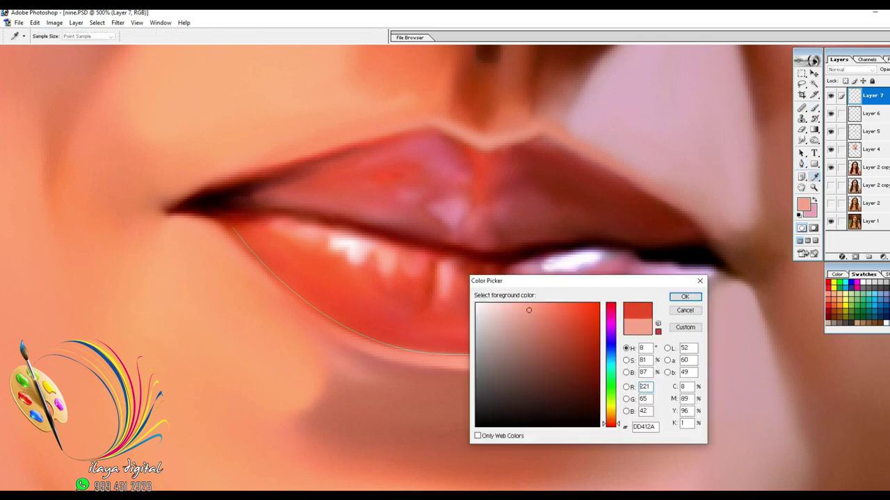
{"action": "left_click", "coordinate": [593, 314]}
{"action": "key", "text": "Return"}
{"action": "right_click", "coordinate": [561, 247]}
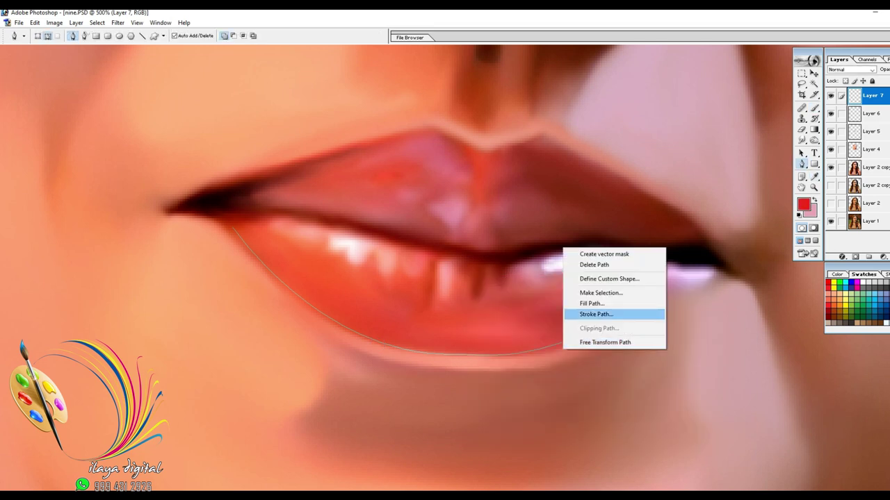
{"action": "left_click", "coordinate": [612, 314]}
{"action": "key", "text": "Return"}
{"action": "key", "text": "Return"}
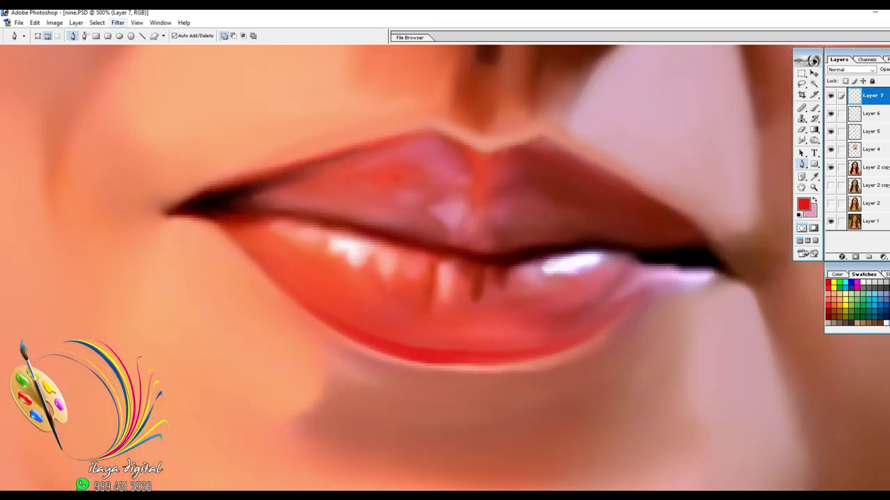
Soften the red stroke along the lower lip's bottom edge with a blur filter
{"action": "left_click", "coordinate": [117, 22]}
{"action": "mouse_move", "coordinate": [139, 91]}
{"action": "left_click", "coordinate": [285, 116]}
{"action": "key", "text": "Return"}
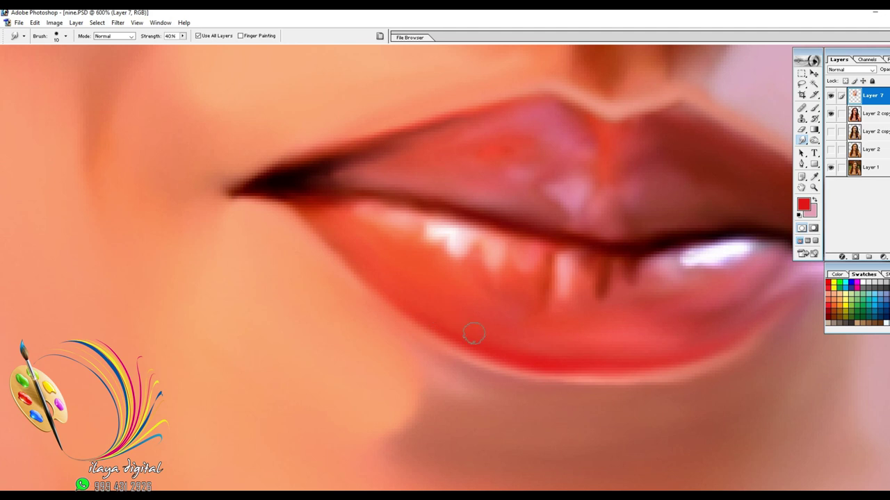
Blend the red edge into the lower lip with a size 10 Smudge brush at 40% strength
{"action": "mouse_move", "coordinate": [474, 334]}
{"action": "left_mouse_down"}
{"action": "mouse_move", "coordinate": [578, 355]}
{"action": "mouse_move", "coordinate": [568, 368]}
{"action": "mouse_move", "coordinate": [690, 366]}
{"action": "left_mouse_up"}
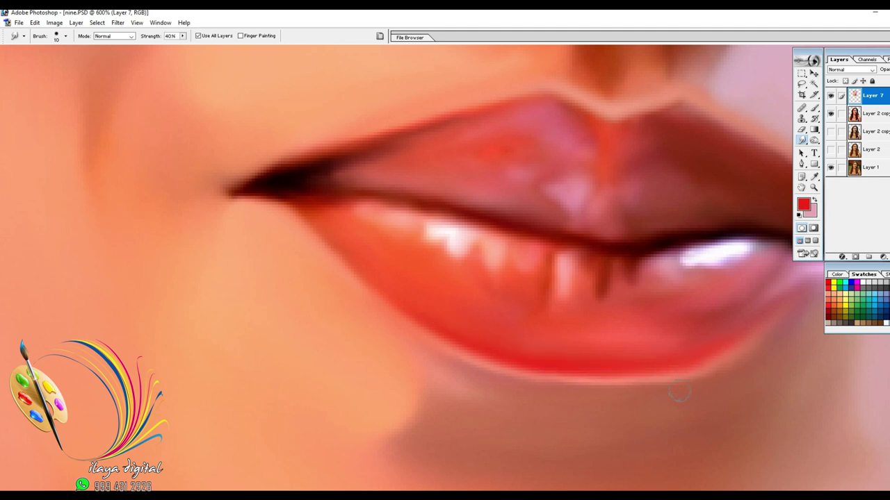
{"action": "key", "text": "bracketright"}
{"action": "key", "text": "bracketleft"}
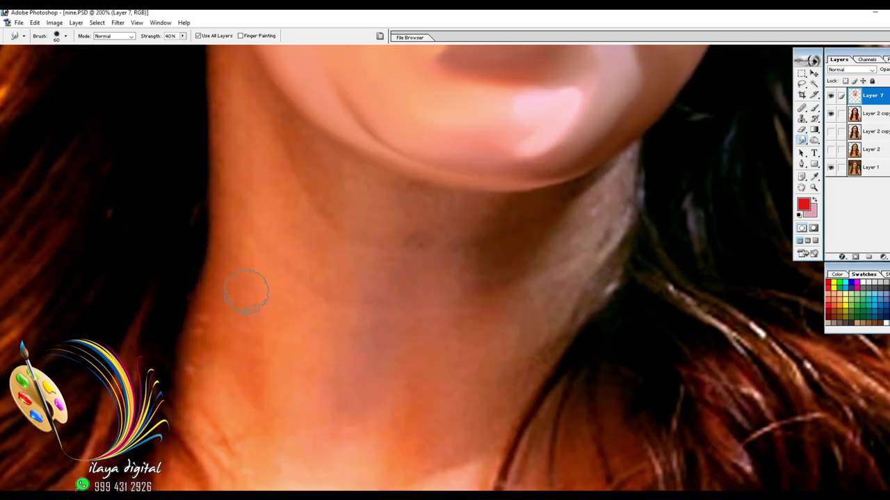
Smooth the brightly lit side of the neck along the hair with Smudge, raising the strength from 40% to 60%
{"action": "left_click_drag", "start_coordinate": [224, 209], "coordinate": [223, 154]}
{"action": "key", "text": "bracketleft"}
{"action": "left_click_drag", "start_coordinate": [203, 312], "coordinate": [215, 268]}
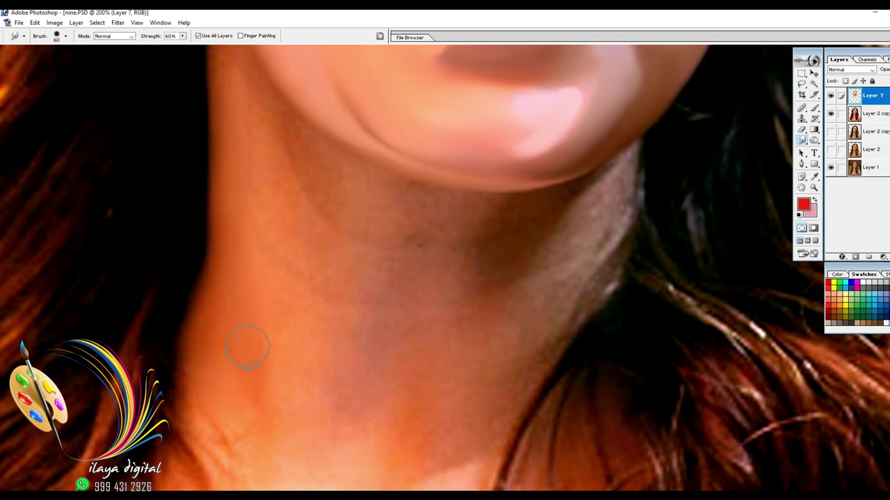
{"action": "key", "text": "bracketright"}
{"action": "key", "text": "bracketright"}
{"action": "key", "text": "6"}
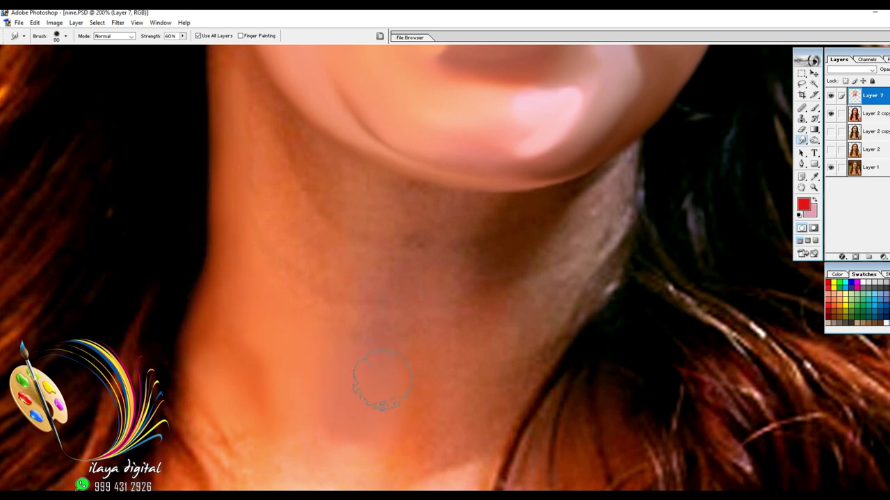
Blend the front of the neck into its lit side with a size 70 Smudge brush at 40% strength
{"action": "scroll", "coordinate": [382, 381], "scroll_direction": "up", "scroll_amount": 4}
{"action": "key", "text": "bracketleft"}
{"action": "key", "text": "4"}
{"action": "mouse_move", "coordinate": [304, 322]}
{"action": "left_mouse_down"}
{"action": "mouse_move", "coordinate": [330, 353]}
{"action": "mouse_move", "coordinate": [304, 385]}
{"action": "left_mouse_up"}
{"action": "scroll", "coordinate": [364, 407], "scroll_direction": "up", "scroll_amount": 3}
{"action": "scroll", "coordinate": [363, 408], "scroll_direction": "down", "scroll_amount": 6}
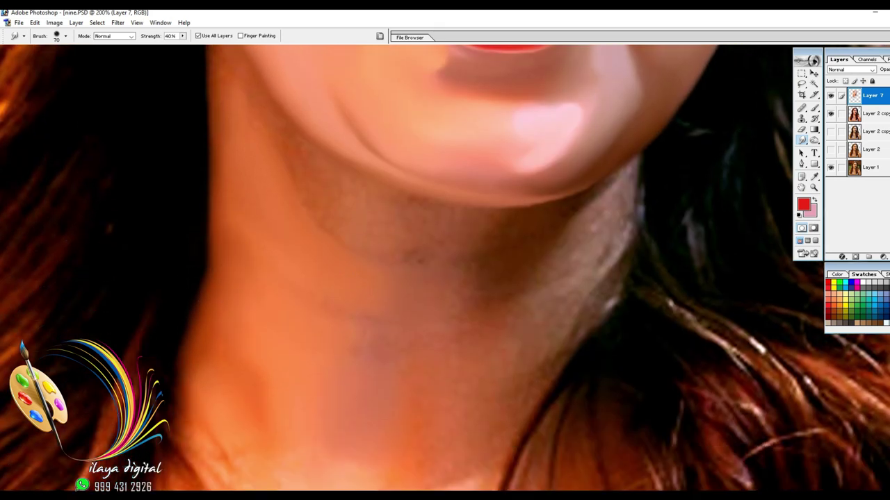
{"action": "scroll", "coordinate": [385, 313], "scroll_direction": "up", "scroll_amount": 3}
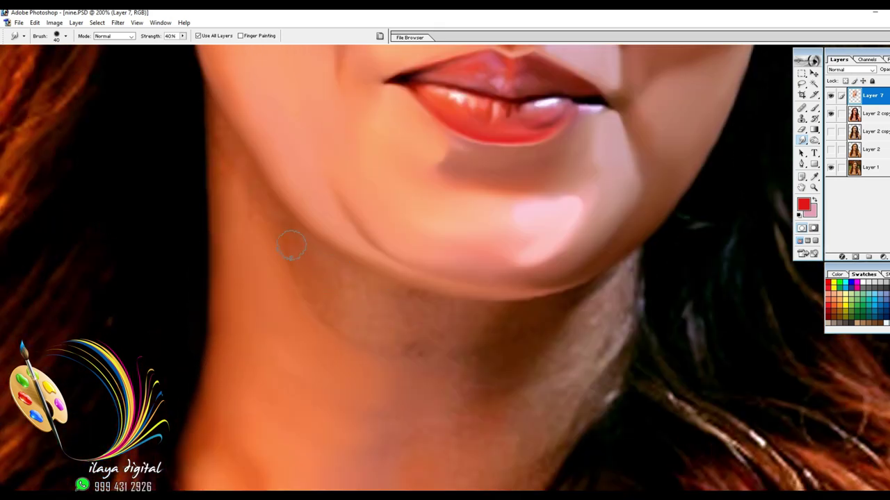
Smooth the neck skin directly beneath the jaw and chin with a size 60 Smudge brush at 40% strength
{"action": "key", "text": "bracketright"}
{"action": "key", "text": "bracketright"}
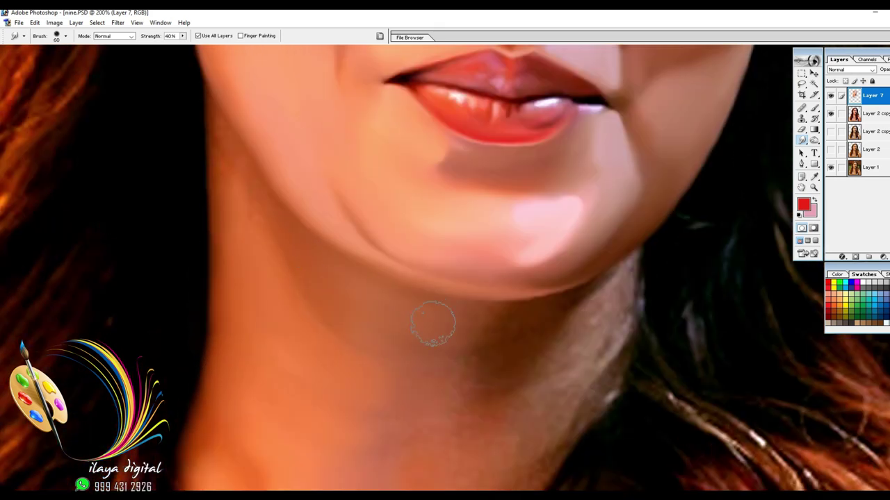
{"action": "scroll", "coordinate": [372, 390], "scroll_direction": "down", "scroll_amount": 2}
{"action": "scroll", "coordinate": [333, 382], "scroll_direction": "up", "scroll_amount": 4}
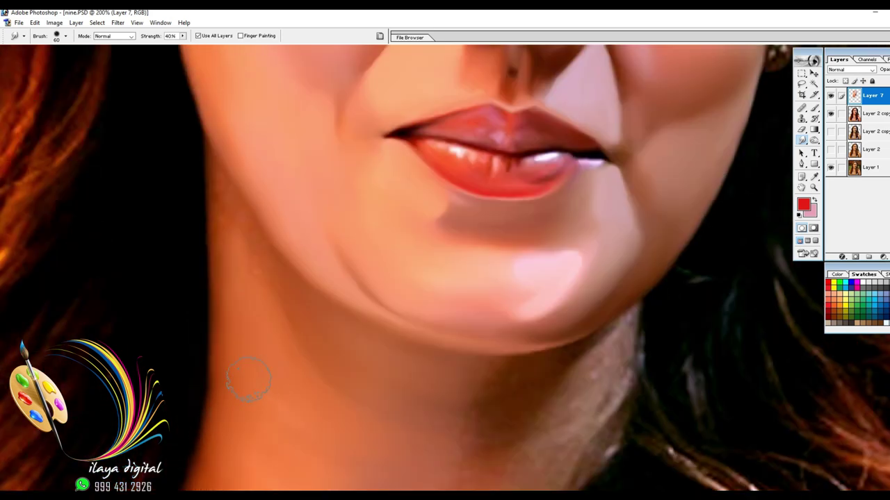
{"action": "key", "text": "bracketleft"}
{"action": "key", "text": "bracketleft"}
Refine the edge between the lit side's jawline and the neck with size 40 and 30 Smudge brushes
{"action": "scroll", "coordinate": [230, 390], "scroll_direction": "up", "scroll_amount": 4}
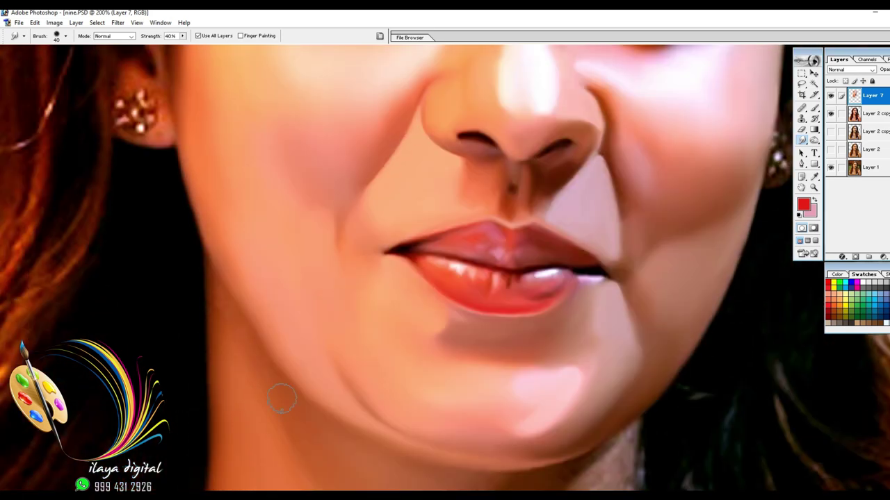
{"action": "scroll", "coordinate": [255, 348], "scroll_direction": "up", "scroll_amount": 1}
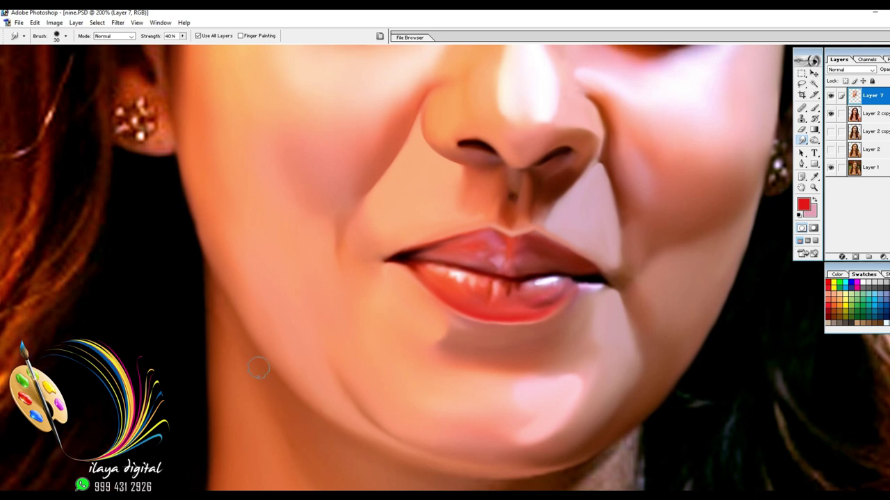
{"action": "key", "text": "bracketleft"}
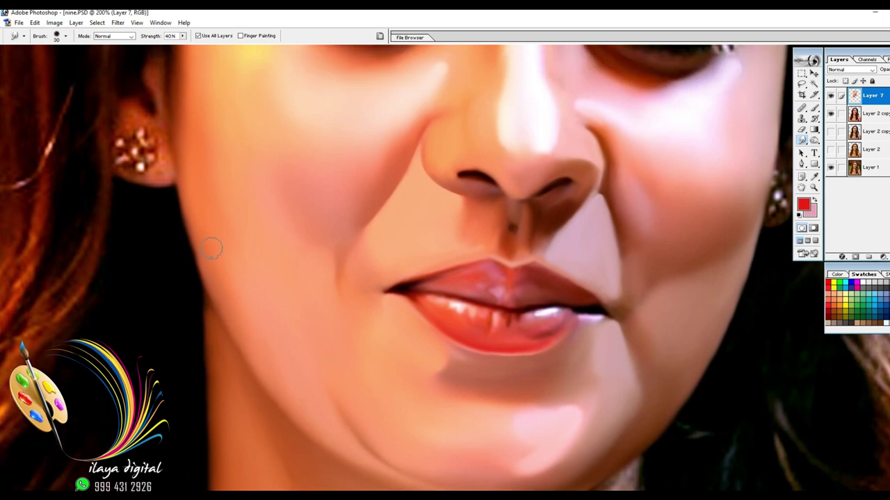
Smooth the ears and lobes around the earrings with size 30 and 20 Smudge brushes at 40% strength
{"action": "key", "text": "bracketright"}
{"action": "scroll", "coordinate": [357, 449], "scroll_direction": "up", "scroll_amount": 2}
{"action": "key", "text": "bracketright"}
{"action": "key", "text": "bracketright"}
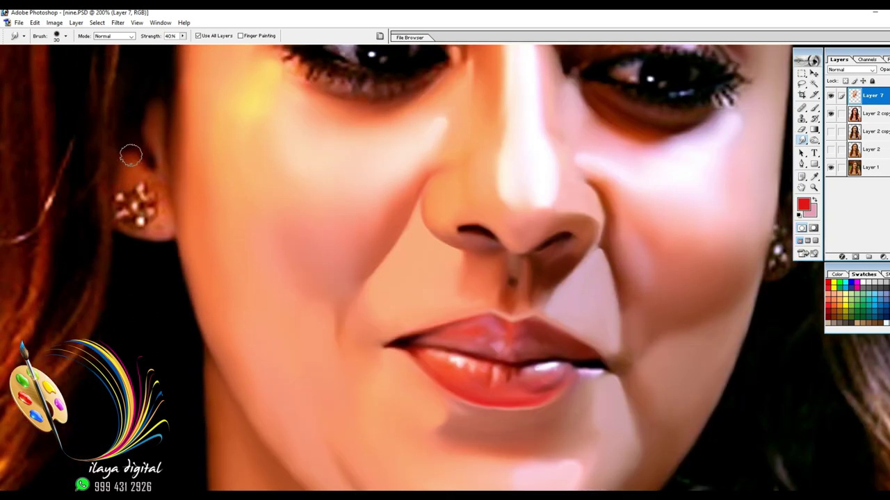
{"action": "key", "text": "bracketleft"}
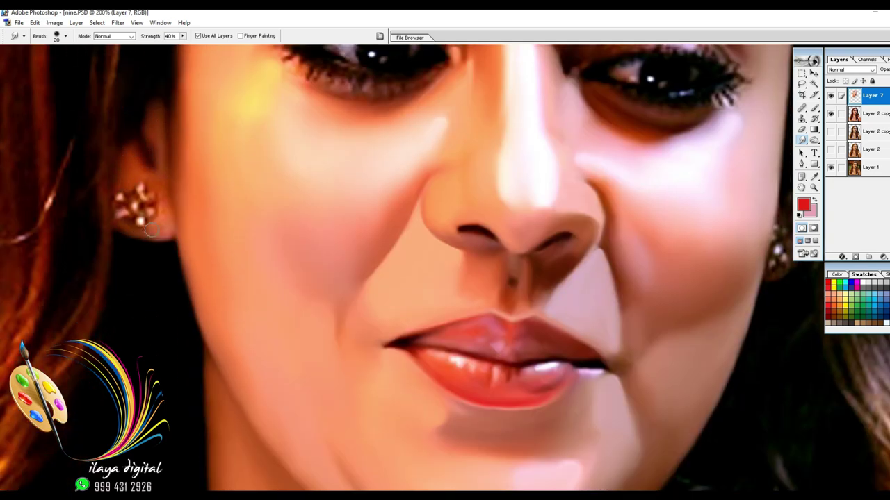
{"action": "left_click_drag", "start_coordinate": [175, 237], "coordinate": [124, 229]}
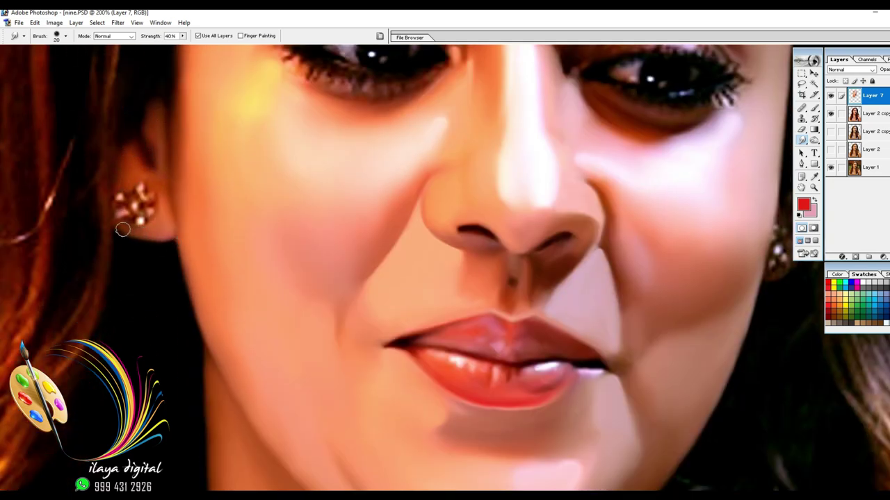
{"action": "left_click_drag", "start_coordinate": [782, 222], "coordinate": [541, 223]}
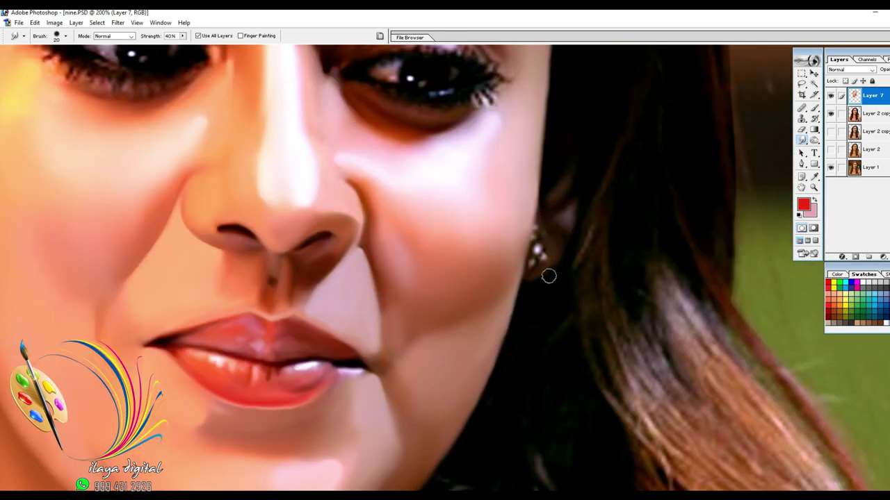
Extend the chin's pink highlight along its lower edge with a size 40 Smudge brush at 65% strength
{"action": "scroll", "coordinate": [556, 235], "scroll_direction": "down", "scroll_amount": 5}
{"action": "scroll", "coordinate": [556, 235], "scroll_direction": "left", "scroll_amount": 5}
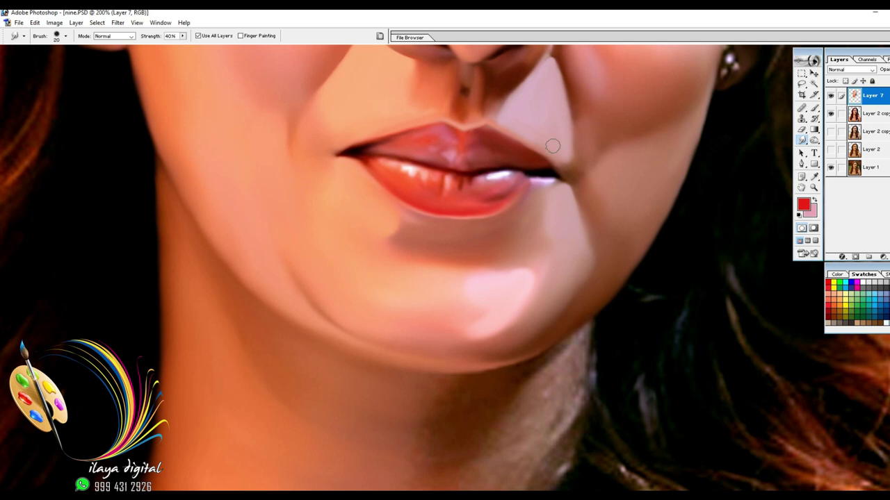
{"action": "scroll", "coordinate": [622, 211], "scroll_direction": "down", "scroll_amount": 3}
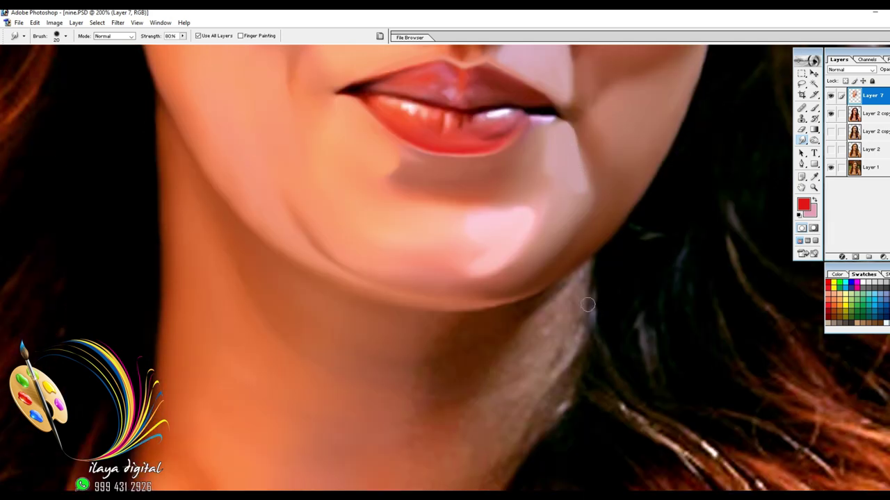
{"action": "scroll", "coordinate": [585, 283], "scroll_direction": "down", "scroll_amount": 3}
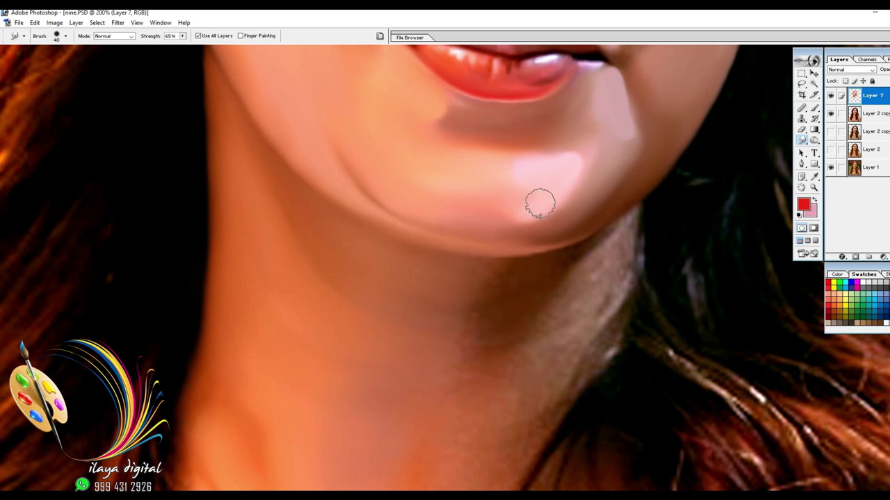
{"action": "left_click_drag", "start_coordinate": [535, 205], "coordinate": [362, 211]}
{"action": "scroll", "coordinate": [534, 223], "scroll_direction": "up", "scroll_amount": 10}
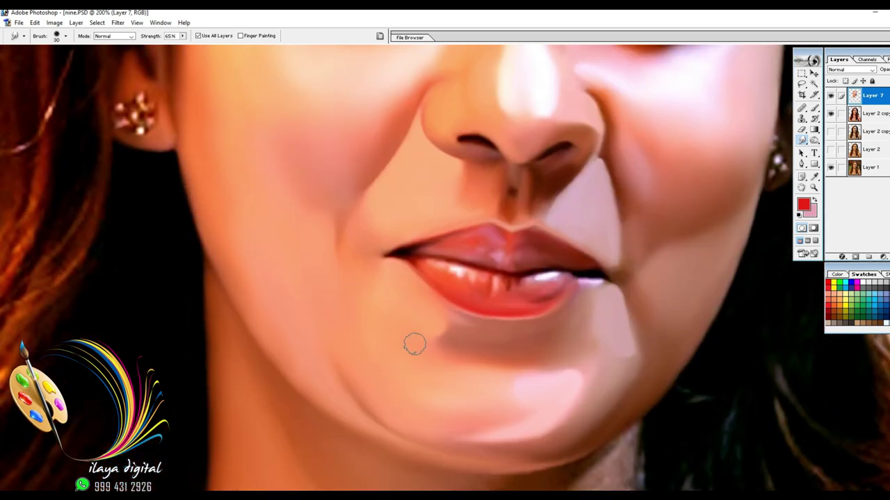
Shape the cheek highlights beneath both eyes with size 30 and 40 Smudge brushes at 65% strength
{"action": "scroll", "coordinate": [647, 241], "scroll_direction": "up", "scroll_amount": 3}
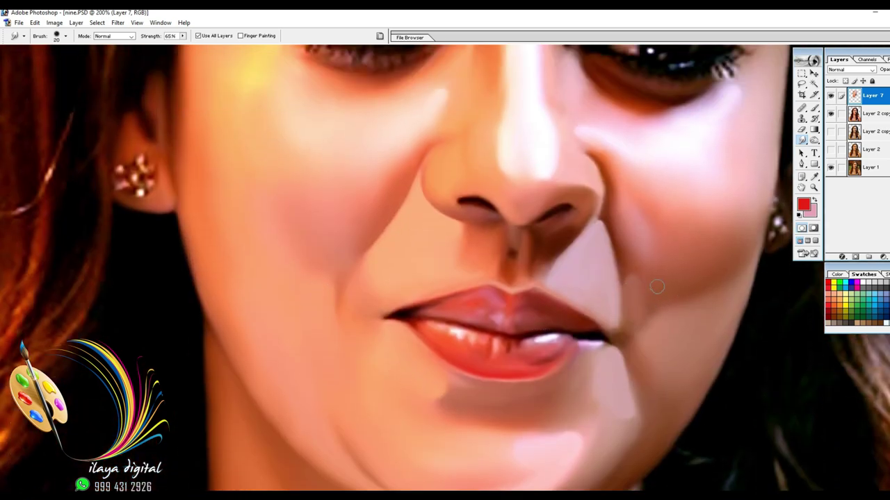
{"action": "scroll", "coordinate": [662, 321], "scroll_direction": "up", "scroll_amount": 4}
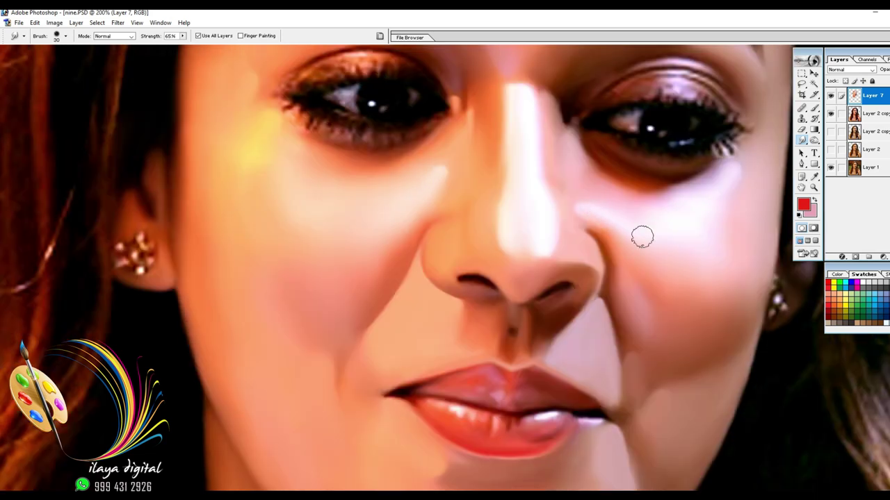
{"action": "key", "text": "bracketright"}
{"action": "key", "text": "bracketright"}
{"action": "scroll", "coordinate": [615, 478], "scroll_direction": "up", "scroll_amount": 4}
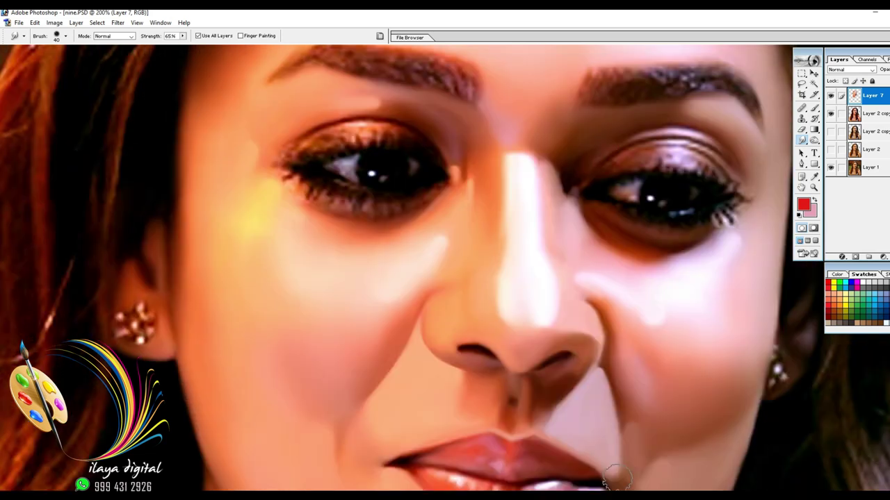
{"action": "scroll", "coordinate": [615, 478], "scroll_direction": "up", "scroll_amount": 2}
{"action": "key", "text": "bracketleft"}
{"action": "key", "text": "bracketleft"}
{"action": "scroll", "coordinate": [305, 339], "scroll_direction": "up", "scroll_amount": 4}
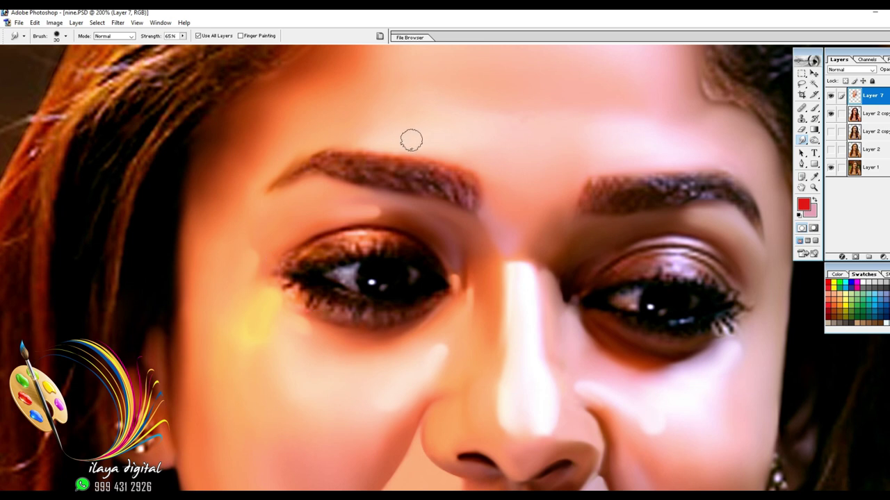
Smudge bright highlights above the eyebrows and across the upper forehead with size 50 and 70 brushes at 80% strength
{"action": "key", "text": "bracketright"}
{"action": "key", "text": "bracketright"}
{"action": "key", "text": "bracketright"}
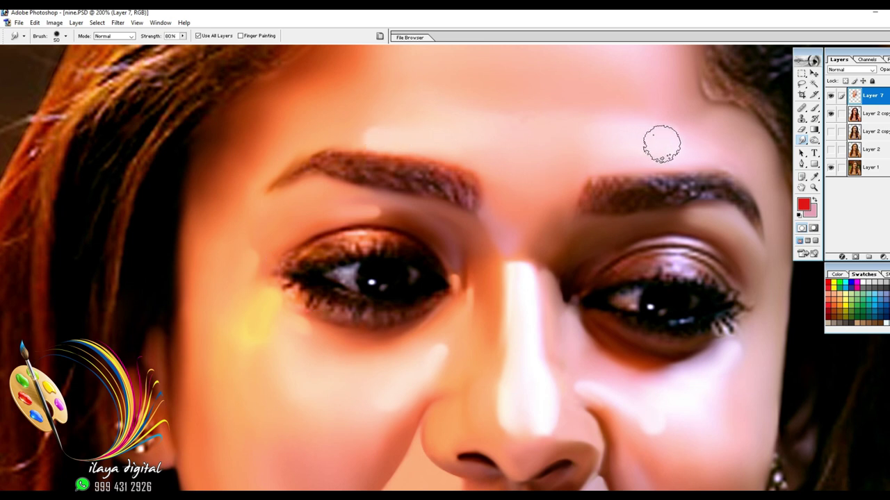
{"action": "scroll", "coordinate": [661, 141], "scroll_direction": "up", "scroll_amount": 8}
{"action": "key", "text": "bracketright"}
{"action": "scroll", "coordinate": [526, 466], "scroll_direction": "down", "scroll_amount": 12}
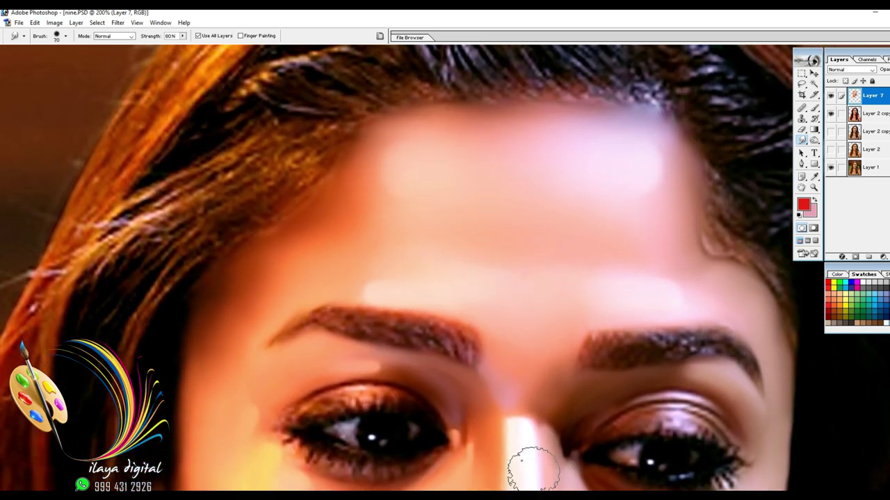
Blend the neck's dark shadow into its greyish side with size 80 and 70 Smudge brushes at 40% strength
{"action": "scroll", "coordinate": [477, 397], "scroll_direction": "down", "scroll_amount": 17}
{"action": "key", "text": "bracketleft"}
{"action": "key", "text": "4"}
{"action": "key", "text": "bracketright"}
{"action": "key", "text": "bracketright"}
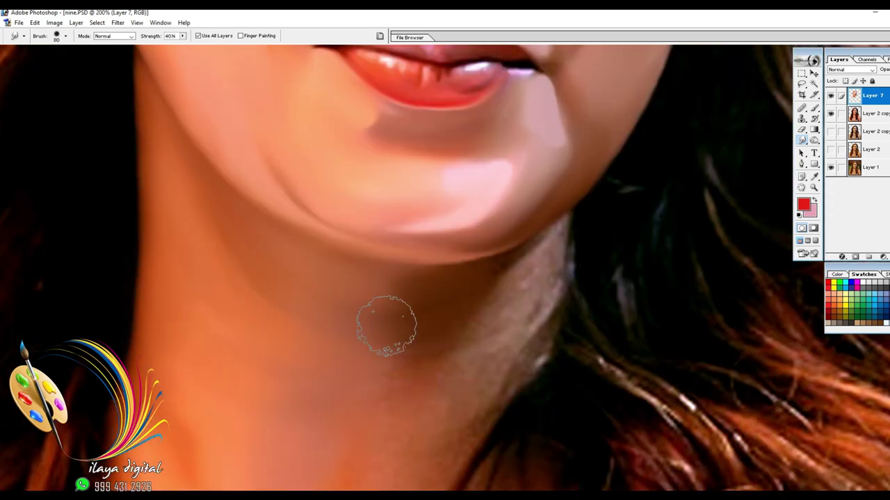
{"action": "scroll", "coordinate": [381, 361], "scroll_direction": "down", "scroll_amount": 4}
{"action": "scroll", "coordinate": [479, 320], "scroll_direction": "up", "scroll_amount": 3}
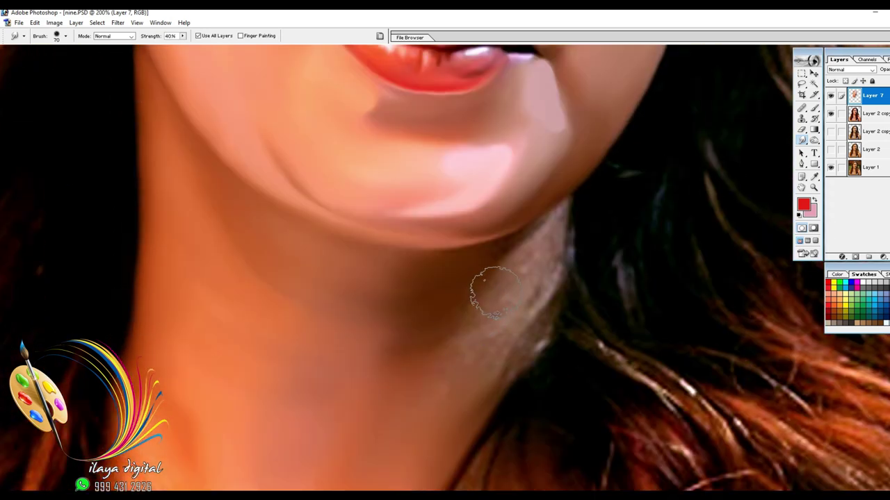
{"action": "key", "text": "bracketleft"}
{"action": "scroll", "coordinate": [486, 368], "scroll_direction": "up", "scroll_amount": 2}
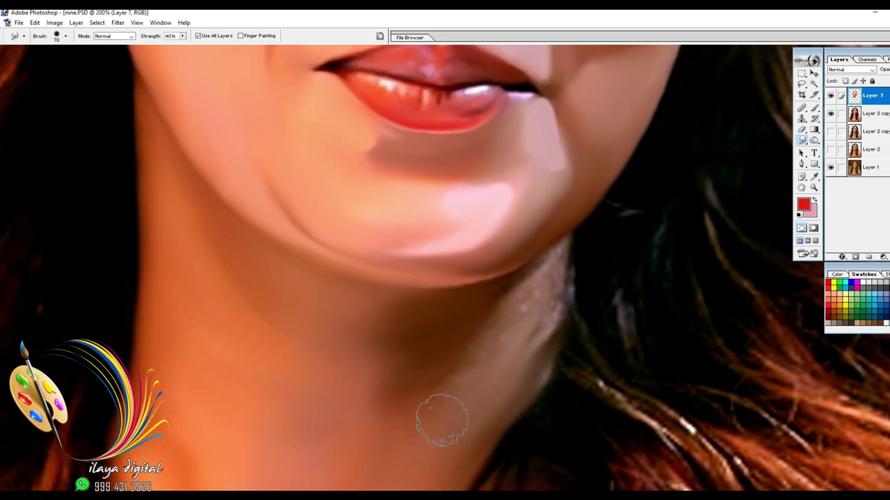
Smooth the remaining texture on the neck's greyish side below the jaw with size 40 and 50 Smudge brushes
{"action": "key", "text": "bracketleft"}
{"action": "key", "text": "bracketleft"}
{"action": "key", "text": "bracketleft"}
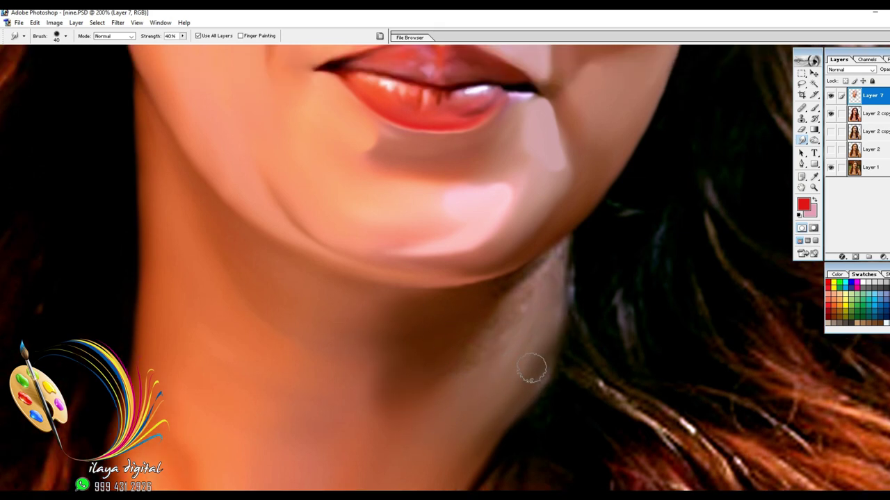
{"action": "mouse_move", "coordinate": [549, 325]}
{"action": "left_mouse_down"}
{"action": "mouse_move", "coordinate": [520, 310]}
{"action": "mouse_move", "coordinate": [483, 323]}
{"action": "mouse_move", "coordinate": [521, 292]}
{"action": "mouse_move", "coordinate": [486, 350]}
{"action": "left_mouse_up"}
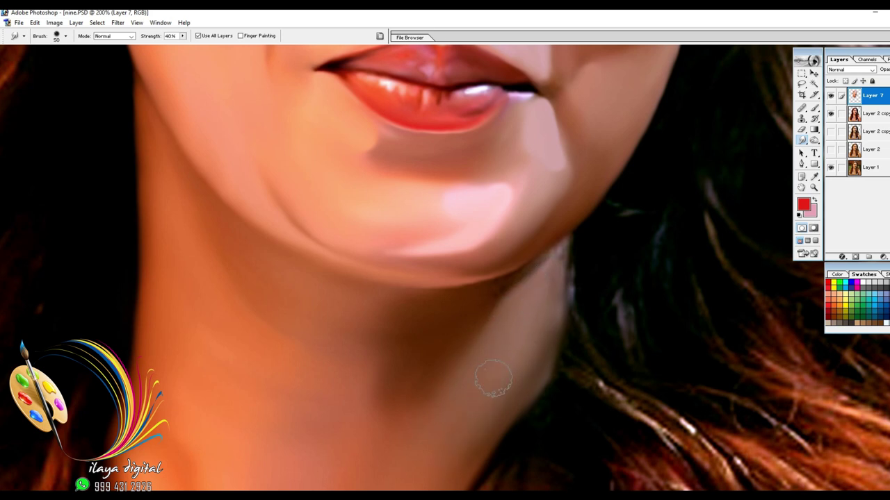
{"action": "key", "text": "bracketright"}
{"action": "scroll", "coordinate": [280, 346], "scroll_direction": "down", "scroll_amount": 5}
{"action": "scroll", "coordinate": [489, 355], "scroll_direction": "up", "scroll_amount": 6}
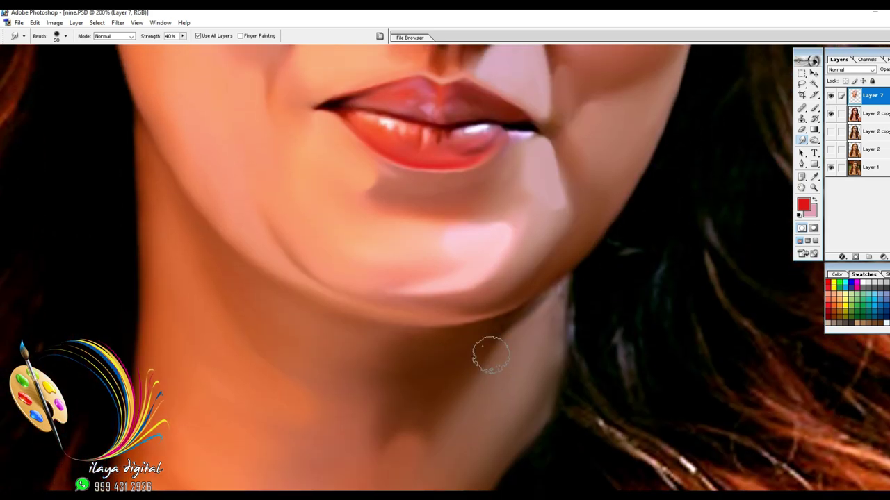
Clean up the chin and jaw edge against the neck shadow with size 10 and 20 Smudge brushes
{"action": "key", "text": "ctrl+plus"}
{"action": "key", "text": "ctrl+plus"}
{"action": "key", "text": "ctrl+plus"}
{"action": "left_click_drag", "start_coordinate": [587, 480], "coordinate": [476, 320]}
{"action": "key", "text": "bracketleft"}
{"action": "key", "text": "bracketleft"}
{"action": "key", "text": "bracketleft"}
{"action": "key", "text": "bracketleft"}
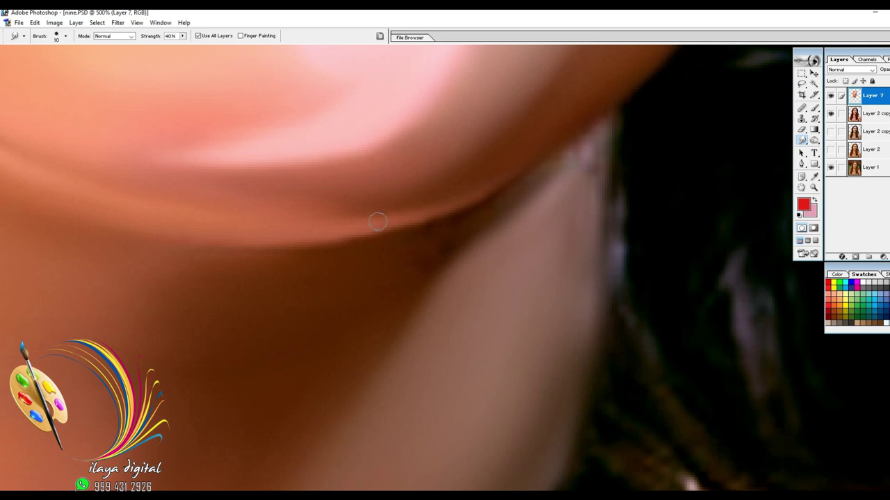
{"action": "scroll", "coordinate": [528, 196], "scroll_direction": "up", "scroll_amount": 1}
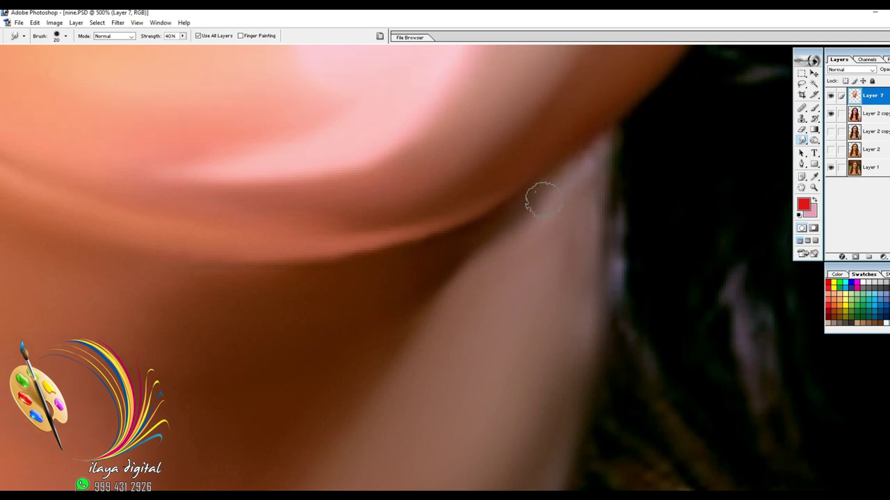
Soften the neck's outer edge where it meets the dark hair with a size 30 Smudge brush at 40% strength
{"action": "key", "text": "bracketright"}
{"action": "left_click_drag", "start_coordinate": [637, 166], "coordinate": [628, 290]}
{"action": "left_click_drag", "start_coordinate": [570, 292], "coordinate": [550, 413]}
{"action": "key", "text": "ctrl+minus"}
{"action": "key", "text": "ctrl+minus"}
{"action": "key", "text": "ctrl+minus"}
{"action": "key", "text": "ctrl+minus"}
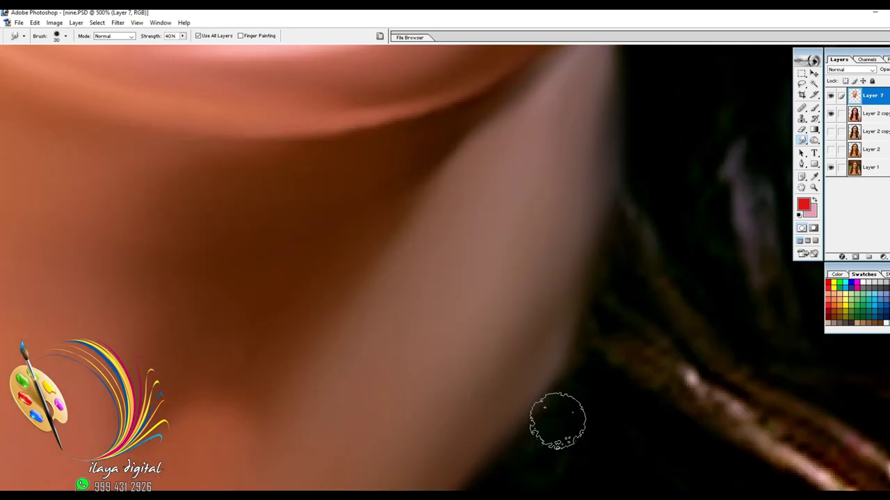
Smooth the base of the neck beside the long orange-brown hair with a size 70 Smudge brush at 40% strength
{"action": "key", "text": "ctrl+plus"}
{"action": "left_click_drag", "start_coordinate": [243, 452], "coordinate": [467, 209]}
{"action": "key", "text": "bracketright"}
{"action": "key", "text": "bracketright"}
{"action": "key", "text": "bracketright"}
{"action": "key", "text": "bracketright"}
{"action": "key", "text": "bracketright"}
{"action": "key", "text": "bracketright"}
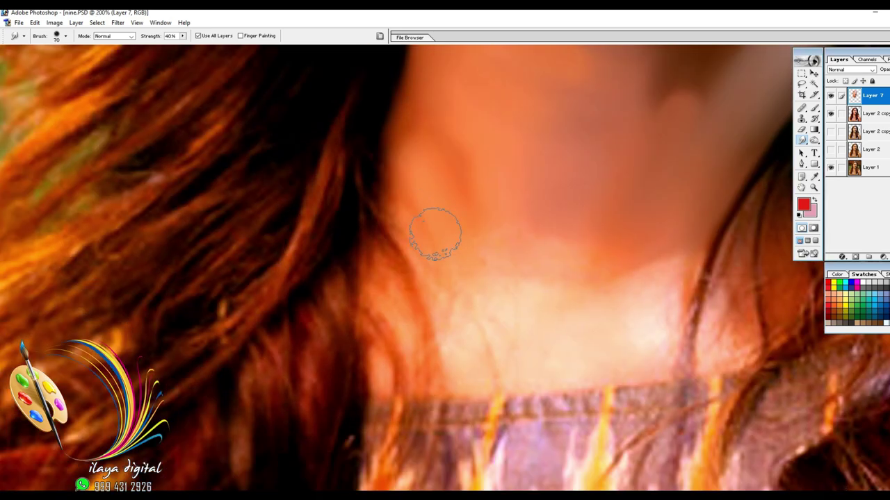
{"action": "left_click_drag", "start_coordinate": [443, 246], "coordinate": [442, 221]}
{"action": "scroll", "coordinate": [443, 230], "scroll_direction": "down", "scroll_amount": 1}
Blend the chest skin and collarbone highlights above the neckline with size 60, 50 and 40 Smudge brushes
{"action": "key", "text": "bracketleft"}
{"action": "mouse_move", "coordinate": [524, 228]}
{"action": "left_mouse_down"}
{"action": "mouse_move", "coordinate": [656, 232]}
{"action": "mouse_move", "coordinate": [656, 212]}
{"action": "left_mouse_up"}
{"action": "left_click_drag", "start_coordinate": [493, 284], "coordinate": [492, 298]}
{"action": "left_click_drag", "start_coordinate": [646, 275], "coordinate": [607, 283]}
{"action": "key", "text": "bracketleft"}
{"action": "left_click_drag", "start_coordinate": [653, 226], "coordinate": [676, 191]}
{"action": "key", "text": "bracketleft"}
{"action": "scroll", "coordinate": [405, 243], "scroll_direction": "down", "scroll_amount": 1}
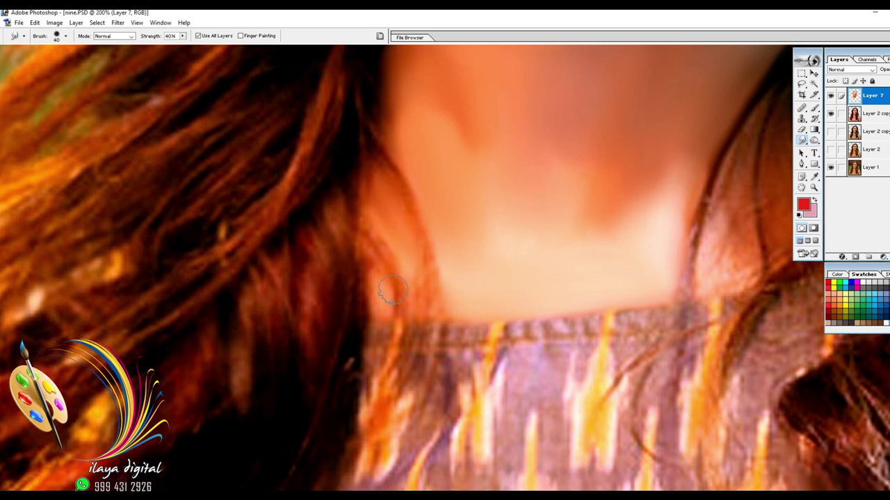
Smooth the chest skin between the loose hair strands beside the neckline with a size 30 Smudge brush
{"action": "scroll", "coordinate": [486, 264], "scroll_direction": "right", "scroll_amount": 5}
{"action": "key", "text": "bracketleft"}
{"action": "key", "text": "bracketleft"}
{"action": "key", "text": "bracketleft"}
{"action": "mouse_move", "coordinate": [535, 212]}
{"action": "left_mouse_down"}
{"action": "mouse_move", "coordinate": [567, 274]}
{"action": "mouse_move", "coordinate": [534, 295]}
{"action": "mouse_move", "coordinate": [564, 279]}
{"action": "mouse_move", "coordinate": [528, 285]}
{"action": "mouse_move", "coordinate": [534, 209]}
{"action": "mouse_move", "coordinate": [555, 277]}
{"action": "left_mouse_up"}
{"action": "mouse_move", "coordinate": [575, 225]}
{"action": "left_mouse_down"}
{"action": "mouse_move", "coordinate": [591, 167]}
{"action": "mouse_move", "coordinate": [592, 245]}
{"action": "left_mouse_up"}
{"action": "key", "text": "bracketleft"}
{"action": "scroll", "coordinate": [627, 178], "scroll_direction": "up", "scroll_amount": 2}
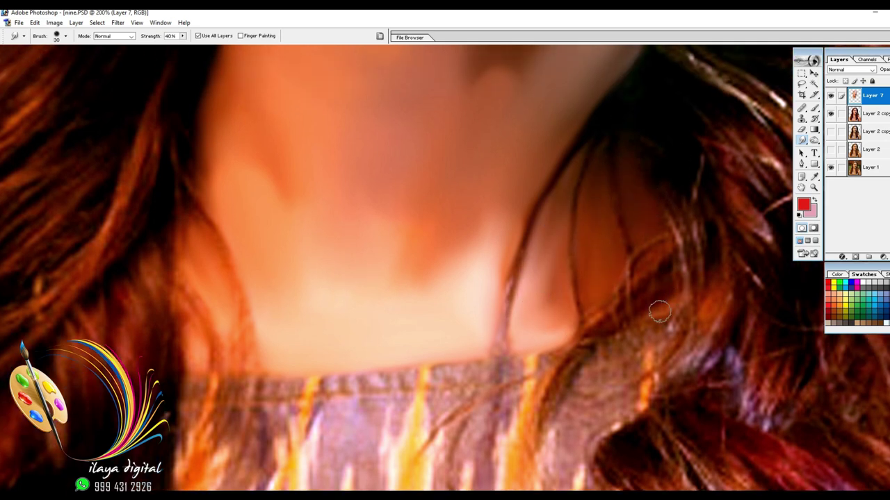
Smooth the yellow-lit shoulder and upper arm with a size 90 Smudge brush at 40% strength
{"action": "left_click_drag", "start_coordinate": [707, 309], "coordinate": [707, 187]}
{"action": "key", "text": "ctrl+minus"}
{"action": "left_click_drag", "start_coordinate": [716, 258], "coordinate": [704, 163]}
{"action": "left_click_drag", "start_coordinate": [79, 243], "coordinate": [127, 285]}
{"action": "key", "text": "bracketright"}
{"action": "key", "text": "bracketright"}
{"action": "key", "text": "bracketright"}
{"action": "key", "text": "bracketright"}
{"action": "key", "text": "bracketright"}
{"action": "key", "text": "bracketright"}
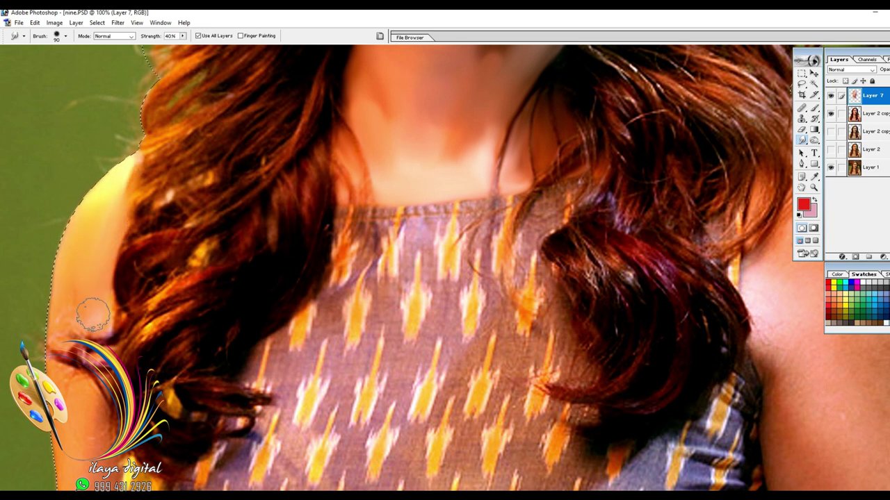
Smudge away the stray hair and skin texture farther down the yellow-lit arm with a size 125 brush
{"action": "scroll", "coordinate": [92, 306], "scroll_direction": "down", "scroll_amount": 3}
{"action": "scroll", "coordinate": [88, 258], "scroll_direction": "down", "scroll_amount": 1}
{"action": "left_click_drag", "start_coordinate": [96, 243], "coordinate": [66, 297]}
{"action": "key", "text": "bracketright"}
{"action": "key", "text": "bracketright"}
{"action": "mouse_move", "coordinate": [79, 146]}
{"action": "left_mouse_down"}
{"action": "mouse_move", "coordinate": [40, 338]}
{"action": "mouse_move", "coordinate": [60, 208]}
{"action": "mouse_move", "coordinate": [75, 355]}
{"action": "left_mouse_up"}
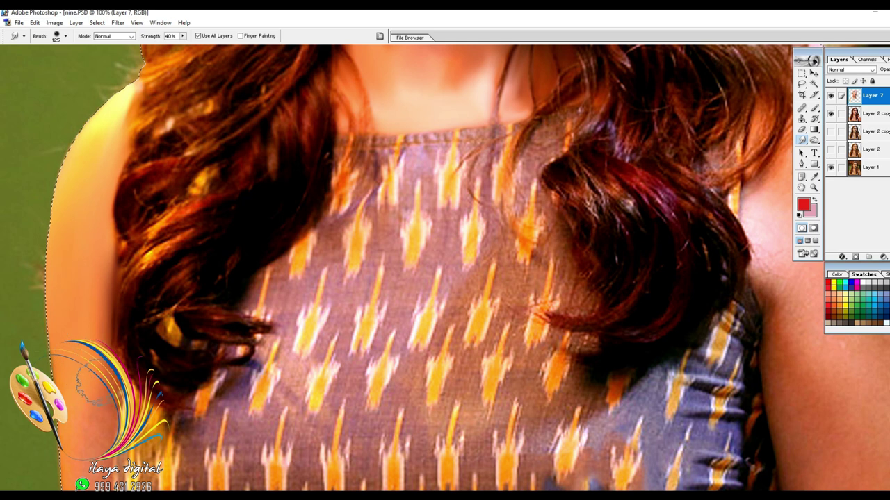
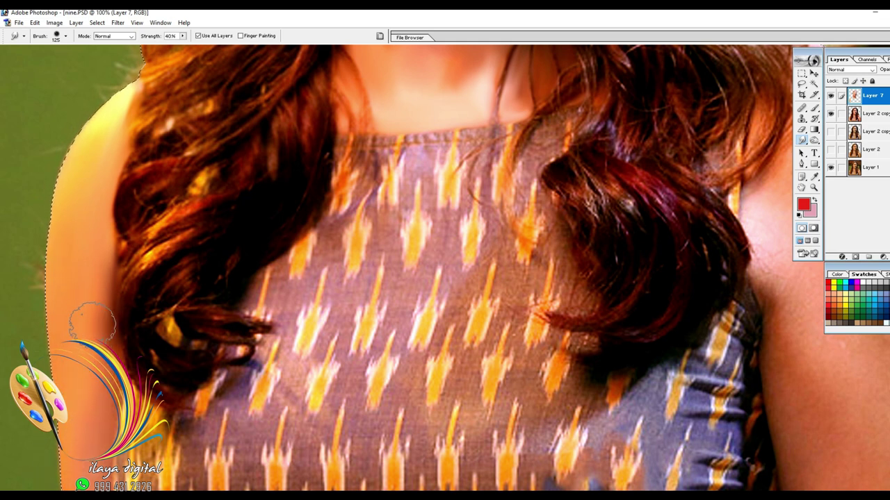
Smooth the inner side of the other arm beside the dress with size 100 and 150 Smudge brushes
{"action": "left_click_drag", "start_coordinate": [432, 410], "coordinate": [385, 410]}
{"action": "key", "text": "bracketright"}
{"action": "left_click_drag", "start_coordinate": [739, 305], "coordinate": [750, 478]}
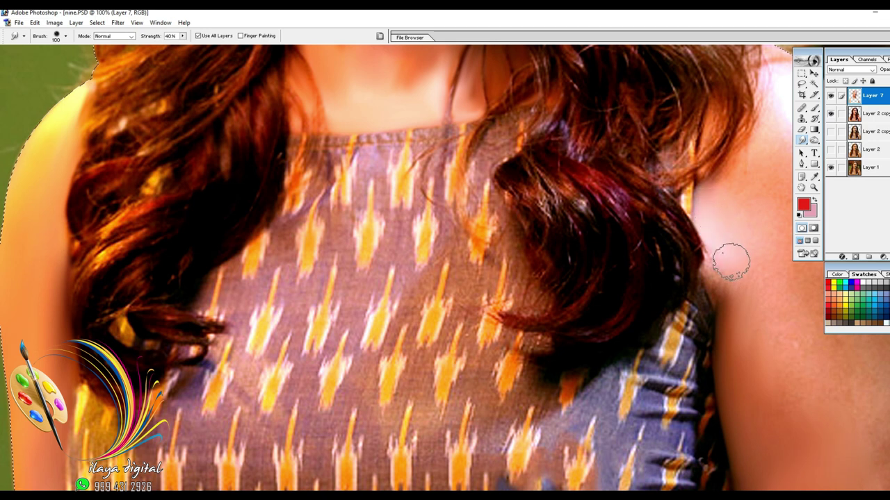
{"action": "key", "text": "bracketright"}
{"action": "key", "text": "bracketright"}
{"action": "key", "text": "ctrl+minus"}
{"action": "key", "text": "ctrl+minus"}
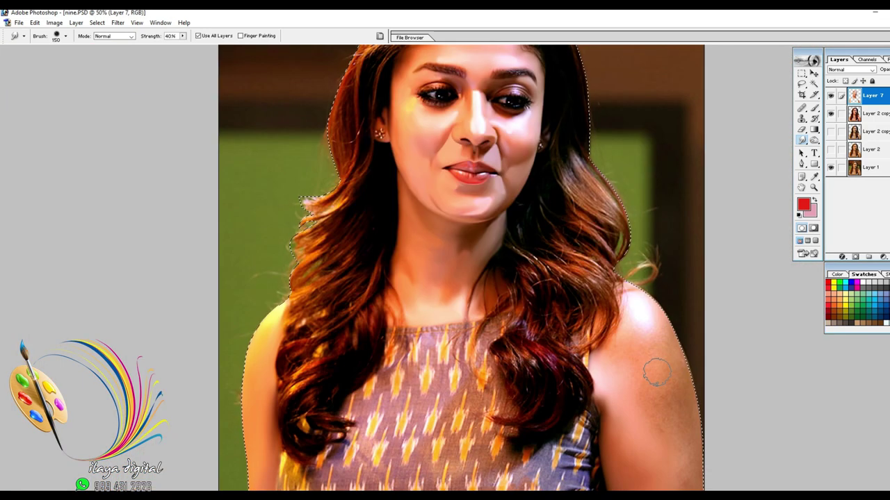
Blend the mottled skin and shoulder highlight of the same arm with a size 250 Smudge brush at 40% strength
{"action": "key", "text": "ctrl+minus"}
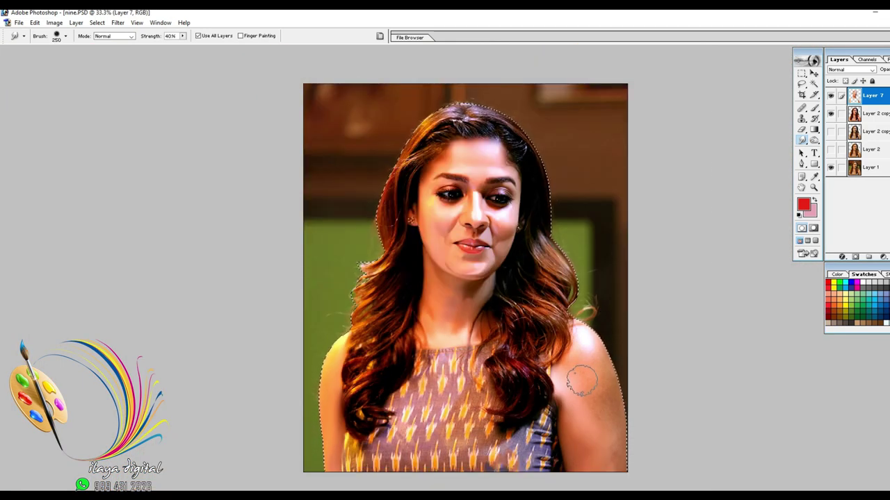
{"action": "key", "text": "z"}
{"action": "left_click_drag", "start_coordinate": [554, 367], "coordinate": [620, 469]}
{"action": "key", "text": "Tab"}
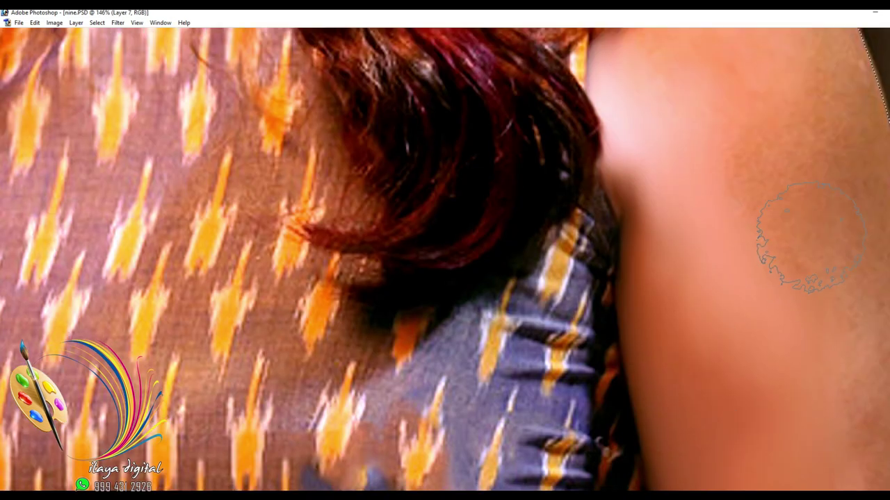
{"action": "scroll", "coordinate": [834, 389], "scroll_direction": "up", "scroll_amount": 6}
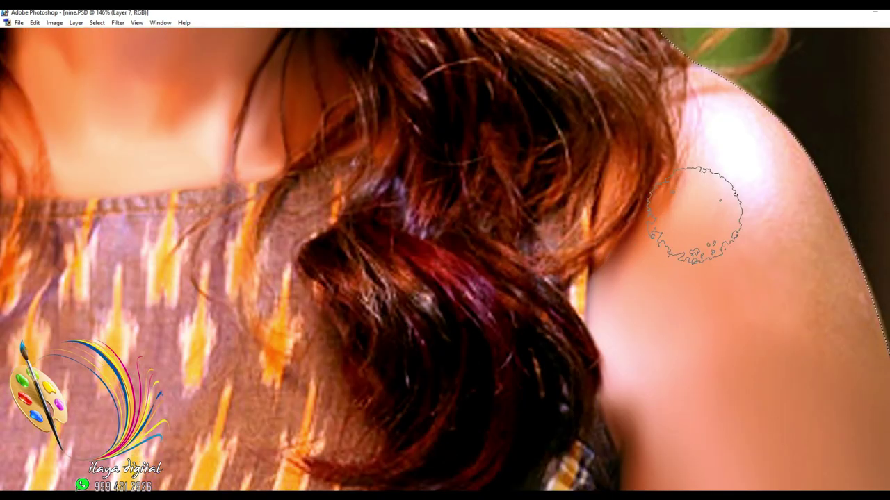
{"action": "mouse_move", "coordinate": [695, 215]}
{"action": "left_mouse_down"}
{"action": "mouse_move", "coordinate": [725, 115]}
{"action": "mouse_move", "coordinate": [781, 249]}
{"action": "mouse_move", "coordinate": [827, 420]}
{"action": "left_mouse_up"}
{"action": "key", "text": "ctrl+minus"}
{"action": "key", "text": "ctrl+minus"}
{"action": "key", "text": "ctrl+minus"}
{"action": "key", "text": "ctrl+minus"}
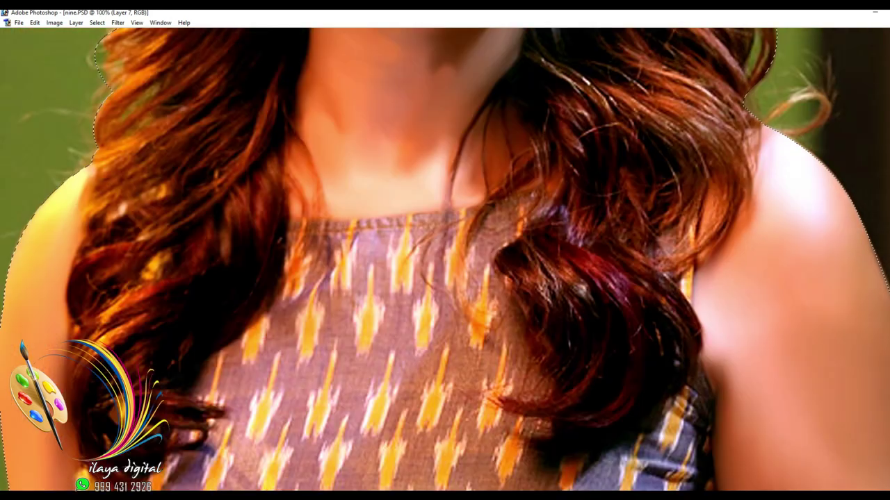
{"action": "key", "text": "Tab"}
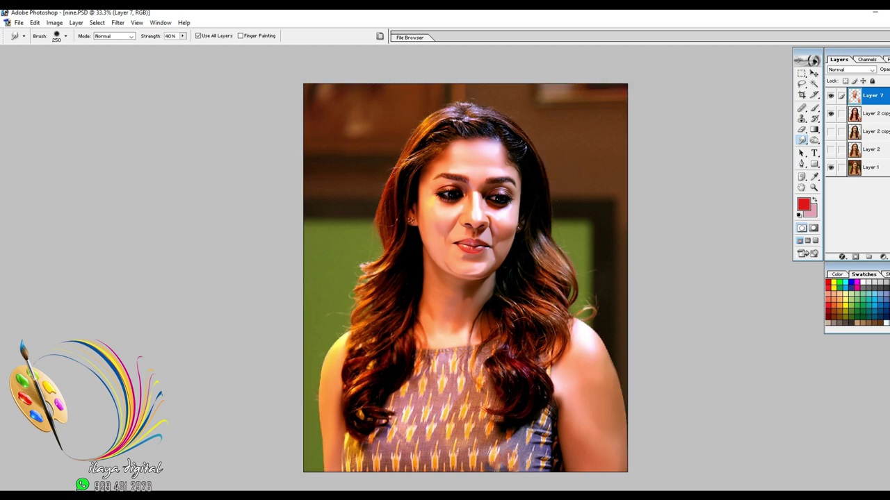
Compare the painted skin with the underlying image by toggling the visibility of Layer 1 and the upper Layer 2 copy
{"action": "left_click", "coordinate": [830, 167]}
{"action": "left_click", "coordinate": [830, 113]}
{"action": "left_click", "coordinate": [831, 114]}
{"action": "left_click", "coordinate": [830, 168]}
{"action": "key", "text": "ctrl+plus"}
{"action": "scroll", "coordinate": [461, 268], "scroll_direction": "up", "scroll_amount": 3}
{"action": "scroll", "coordinate": [461, 268], "scroll_direction": "down", "scroll_amount": 2}
{"action": "key", "text": "ctrl+alt+s"}
{"action": "left_click", "coordinate": [710, 109]}
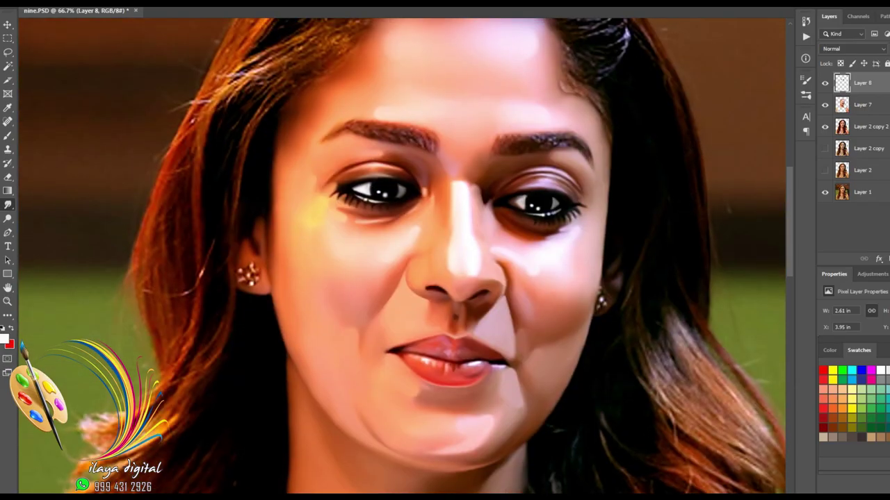
Merge Layer 8 with the painted skin in Layer 7 and add a new empty layer above it
{"action": "key", "text": "ctrl+plus"}
{"action": "key", "text": "ctrl+plus"}
{"action": "key", "text": "ctrl+plus"}
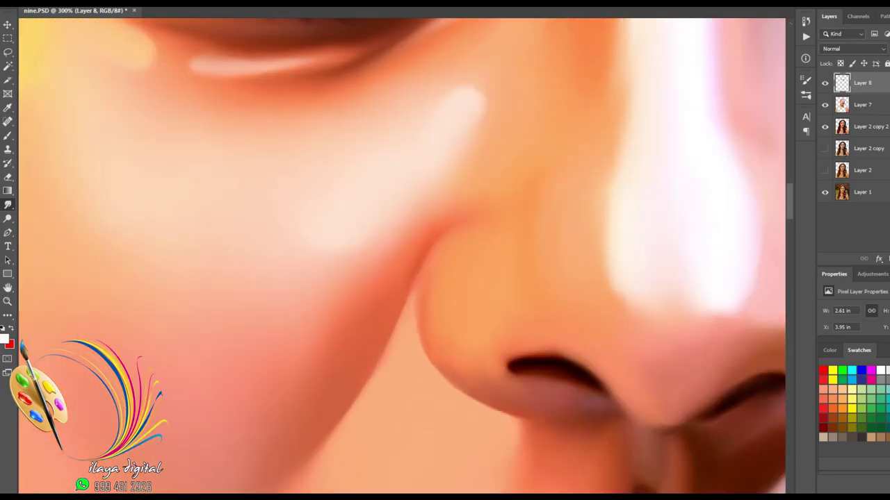
{"action": "key", "text": "ctrl+shift+alt+n"}
{"action": "key", "text": "ctrl+plus"}
{"action": "key", "text": "ctrl+plus"}
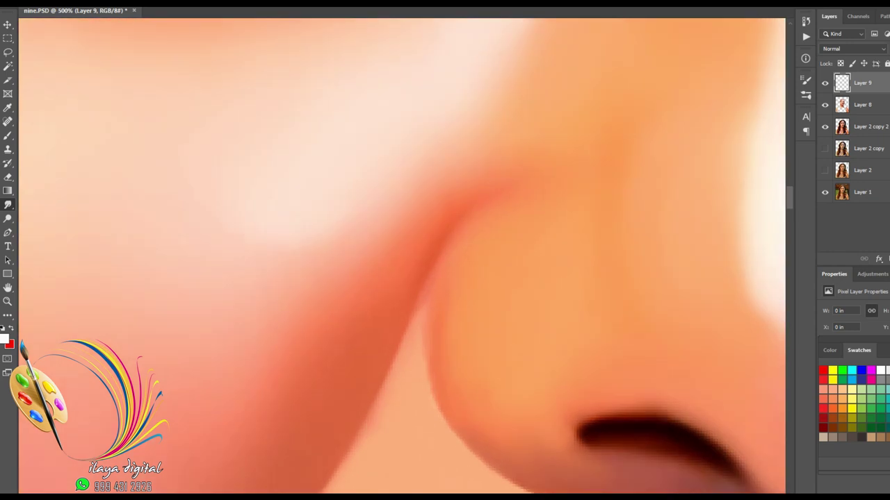
Sample a deep red-orange foreground colour and smudge it along the smile fold beside the orange-lit nose wing
{"action": "left_click_drag", "start_coordinate": [402, 334], "coordinate": [417, 184]}
{"action": "left_click", "coordinate": [4, 339]}
{"action": "left_click", "coordinate": [408, 155]}
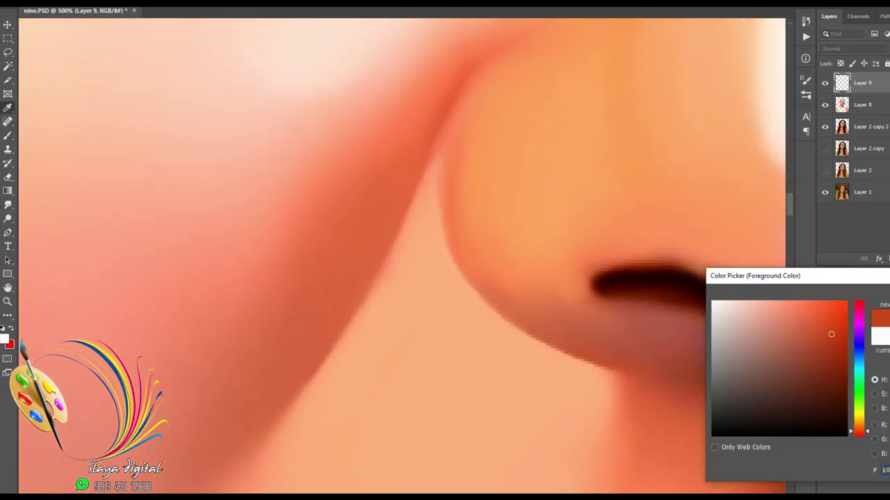
{"action": "key", "text": "Return"}
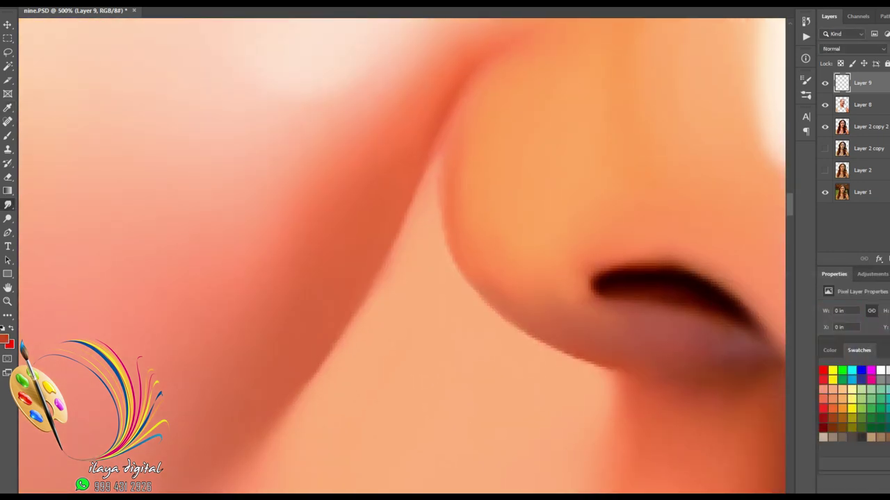
{"action": "mouse_move", "coordinate": [381, 198]}
{"action": "left_mouse_down"}
{"action": "mouse_move", "coordinate": [329, 317]}
{"action": "mouse_move", "coordinate": [395, 178]}
{"action": "mouse_move", "coordinate": [326, 322]}
{"action": "mouse_move", "coordinate": [385, 184]}
{"action": "left_mouse_up"}
{"action": "key", "text": "ctrl+minus"}
{"action": "key", "text": "ctrl+minus"}
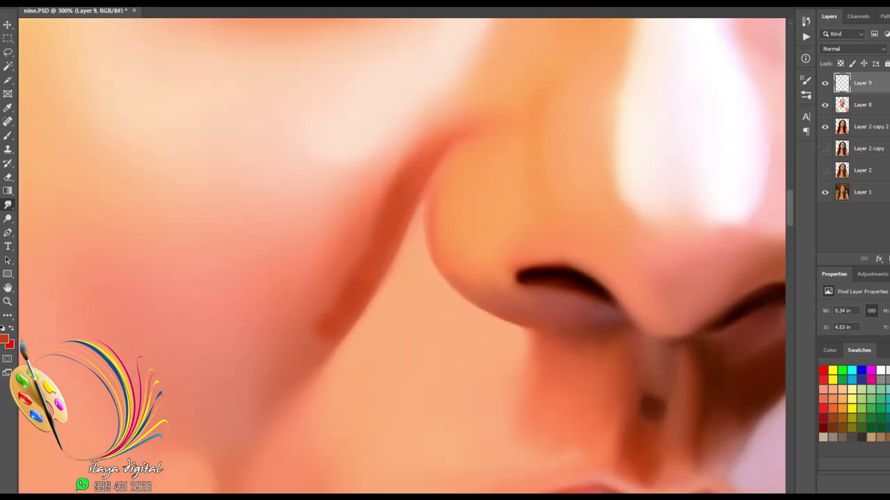
{"action": "mouse_move", "coordinate": [363, 237]}
{"action": "left_mouse_down"}
{"action": "mouse_move", "coordinate": [316, 281]}
{"action": "mouse_move", "coordinate": [384, 171]}
{"action": "mouse_move", "coordinate": [442, 139]}
{"action": "left_mouse_up"}
{"action": "mouse_move", "coordinate": [317, 303]}
{"action": "left_mouse_down"}
{"action": "mouse_move", "coordinate": [275, 390]}
{"action": "mouse_move", "coordinate": [299, 310]}
{"action": "mouse_move", "coordinate": [396, 155]}
{"action": "left_mouse_up"}
{"action": "mouse_move", "coordinate": [452, 118]}
{"action": "left_mouse_down"}
{"action": "mouse_move", "coordinate": [389, 167]}
{"action": "mouse_move", "coordinate": [319, 255]}
{"action": "mouse_move", "coordinate": [256, 375]}
{"action": "mouse_move", "coordinate": [324, 243]}
{"action": "mouse_move", "coordinate": [258, 333]}
{"action": "left_mouse_up"}
{"action": "left_click_drag", "start_coordinate": [299, 275], "coordinate": [252, 406]}
{"action": "key", "text": "ctrl+1"}
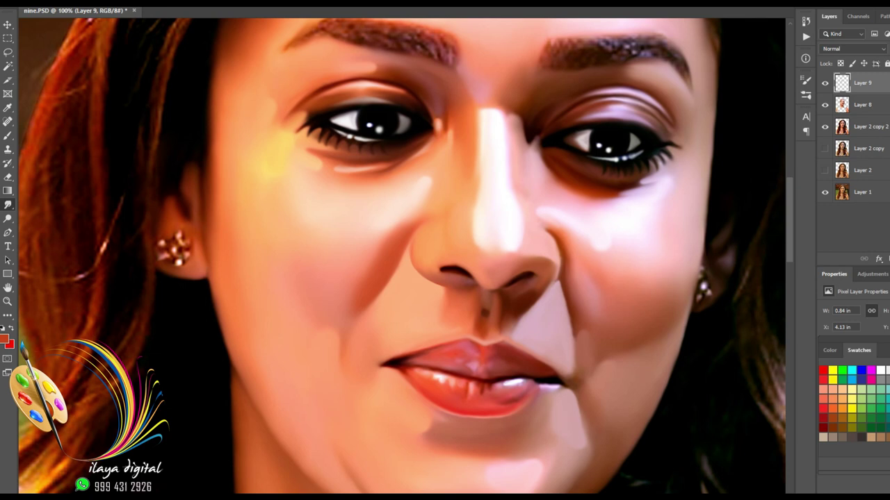
Darken and soften the smile fold's red shadow from the nose wing down the cheek
{"action": "key", "text": "ctrl+plus"}
{"action": "key", "text": "ctrl+plus"}
{"action": "mouse_move", "coordinate": [391, 145]}
{"action": "left_mouse_down"}
{"action": "mouse_move", "coordinate": [317, 261]}
{"action": "mouse_move", "coordinate": [264, 379]}
{"action": "left_mouse_up"}
{"action": "left_click_drag", "start_coordinate": [379, 201], "coordinate": [364, 243]}
{"action": "key", "text": "r"}
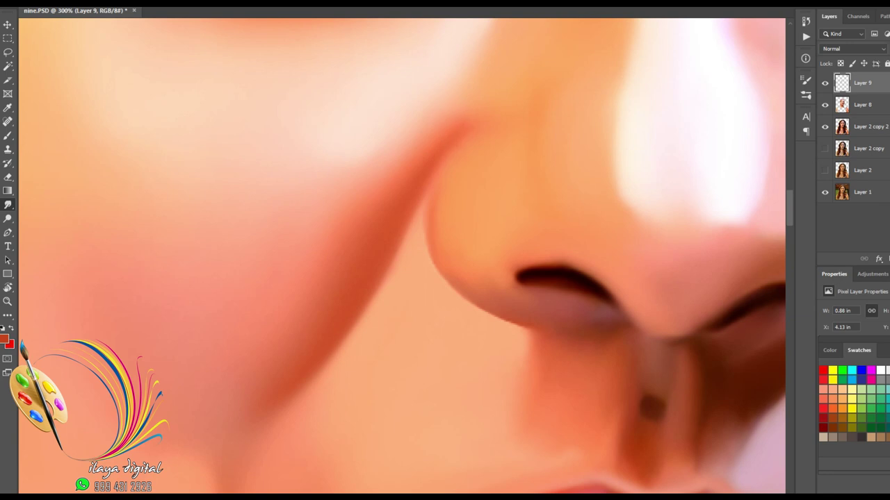
Pick a light peach foreground colour and brighten the skin between the smile fold and the nose wing
{"action": "left_click_drag", "start_coordinate": [516, 277], "coordinate": [456, 244]}
{"action": "left_click", "coordinate": [4, 340]}
{"action": "left_click_drag", "start_coordinate": [830, 334], "coordinate": [755, 308]}
{"action": "key", "text": "Return"}
{"action": "left_click_drag", "start_coordinate": [335, 305], "coordinate": [348, 266]}
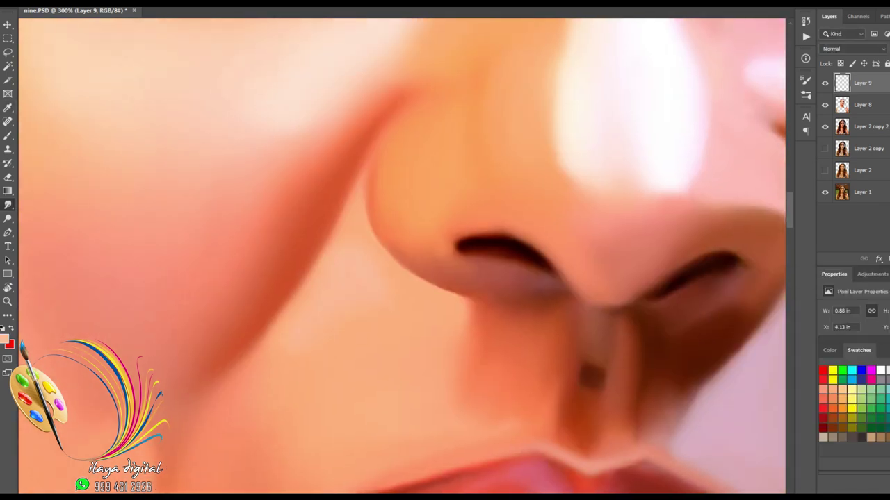
{"action": "key", "text": "ctrl+minus"}
{"action": "key", "text": "ctrl+minus"}
{"action": "key", "text": "ctrl+minus"}
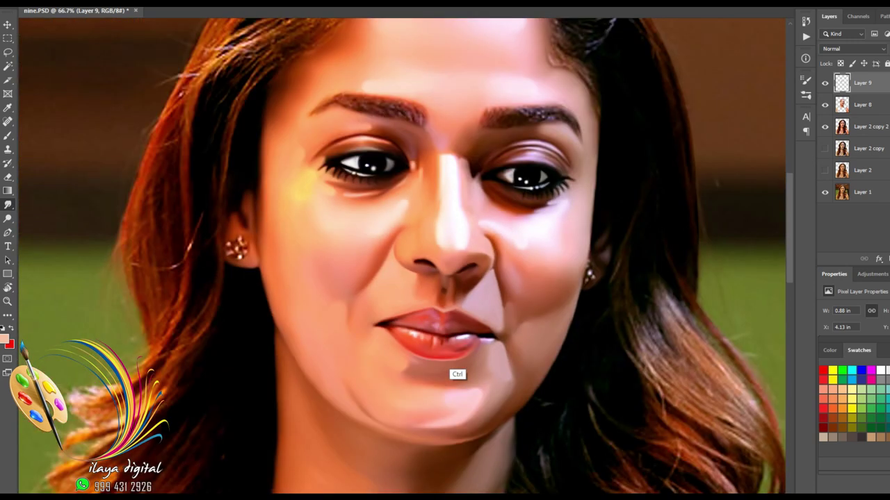
Pick an orange-red foreground colour and shade the curved outer edge of the nose wing
{"action": "key", "text": "ctrl+plus"}
{"action": "key", "text": "ctrl+plus"}
{"action": "key", "text": "ctrl+plus"}
{"action": "key", "text": "ctrl+plus"}
{"action": "key", "text": "ctrl+plus"}
{"action": "left_click_drag", "start_coordinate": [448, 348], "coordinate": [407, 450]}
{"action": "left_click", "coordinate": [5, 340]}
{"action": "left_click_drag", "start_coordinate": [840, 347], "coordinate": [802, 308]}
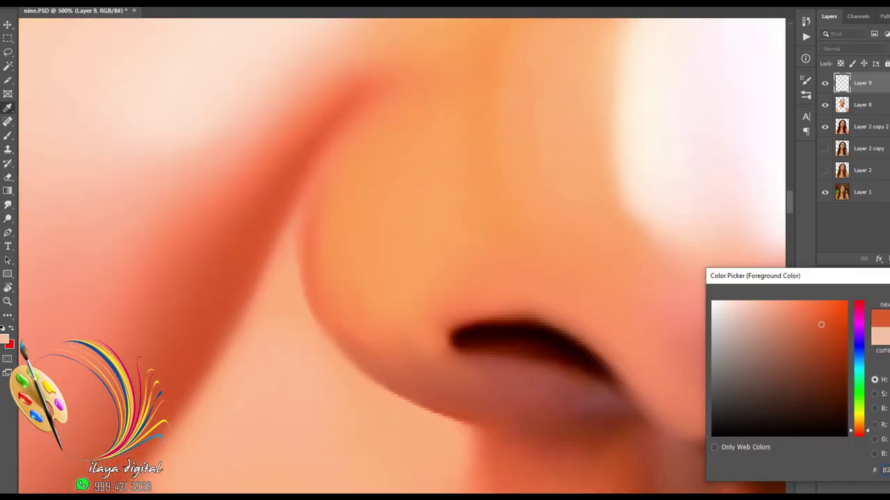
{"action": "key", "text": "Return"}
{"action": "left_click_drag", "start_coordinate": [332, 191], "coordinate": [368, 334]}
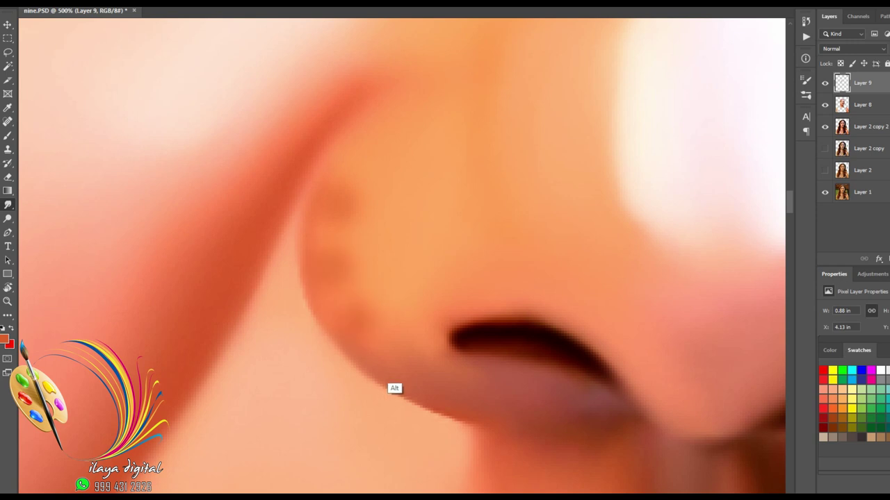
{"action": "left_click_drag", "start_coordinate": [389, 375], "coordinate": [347, 298]}
{"action": "left_click_drag", "start_coordinate": [339, 207], "coordinate": [370, 132]}
{"action": "left_click_drag", "start_coordinate": [394, 353], "coordinate": [350, 299]}
{"action": "left_click_drag", "start_coordinate": [362, 174], "coordinate": [420, 114]}
{"action": "mouse_move", "coordinate": [383, 306]}
{"action": "left_mouse_down"}
{"action": "mouse_move", "coordinate": [409, 353]}
{"action": "mouse_move", "coordinate": [375, 310]}
{"action": "left_mouse_up"}
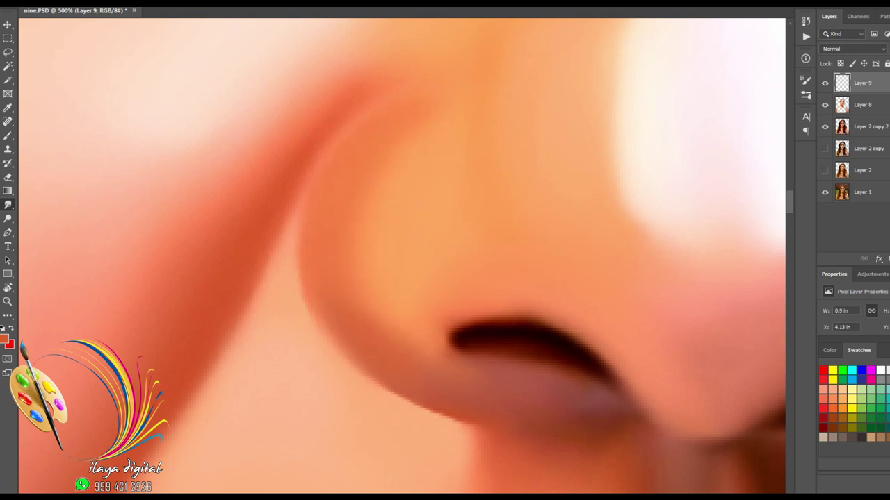
Soften the orange-red shading into the middle of the nose wing
{"action": "left_click_drag", "start_coordinate": [363, 239], "coordinate": [362, 285]}
{"action": "key", "text": "ctrl+minus"}
{"action": "key", "text": "ctrl+minus"}
{"action": "key", "text": "ctrl+minus"}
{"action": "key", "text": "ctrl+minus"}
{"action": "key", "text": "ctrl+minus"}
{"action": "key", "text": "ctrl+plus"}
{"action": "key", "text": "ctrl+plus"}
{"action": "key", "text": "ctrl+plus"}
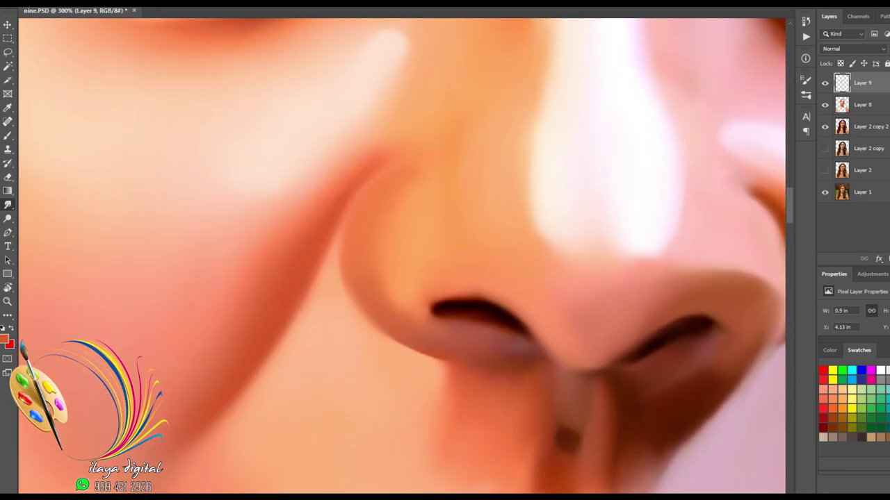
{"action": "left_click_drag", "start_coordinate": [379, 214], "coordinate": [373, 278]}
Try to paint a sampled orange tone onto the side of the nose above the nostril
{"action": "key", "text": "n"}
{"action": "left_click", "coordinate": [445, 208]}
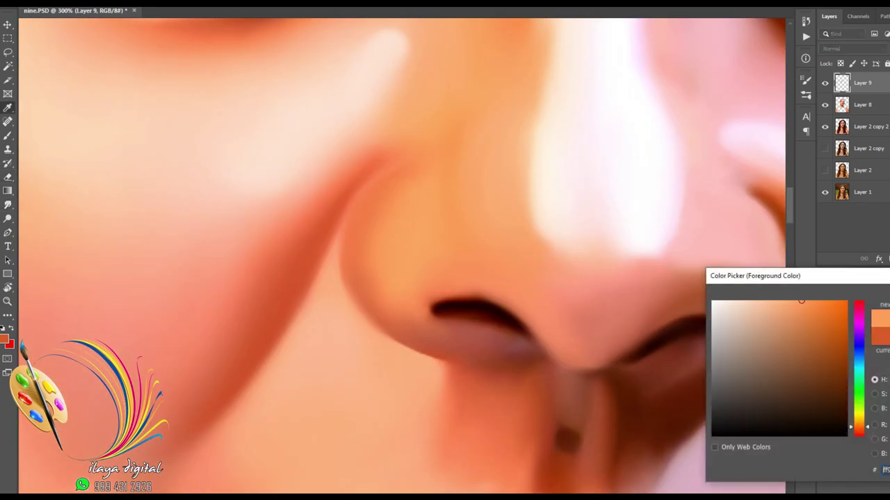
{"action": "key", "text": "Return"}
{"action": "left_click", "coordinate": [464, 221], "text": "alt"}
{"action": "left_click", "coordinate": [495, 187]}
{"action": "left_click", "coordinate": [480, 213], "text": "alt"}
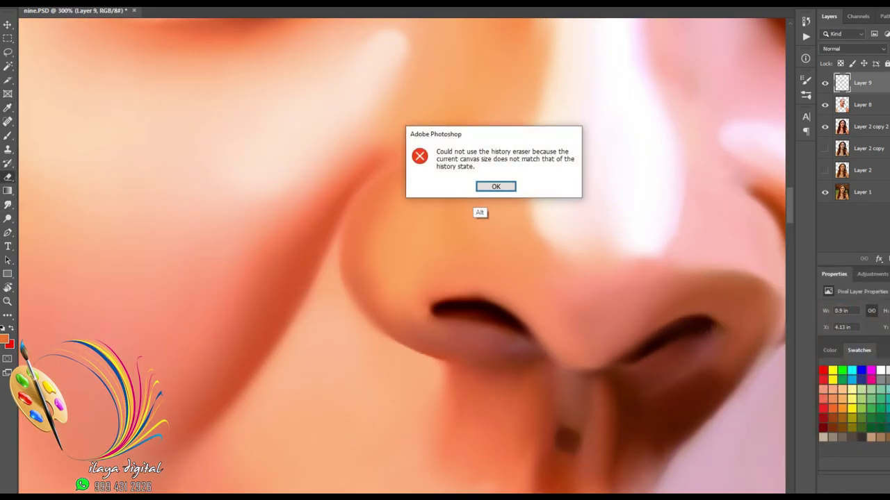
{"action": "key", "text": "Return"}
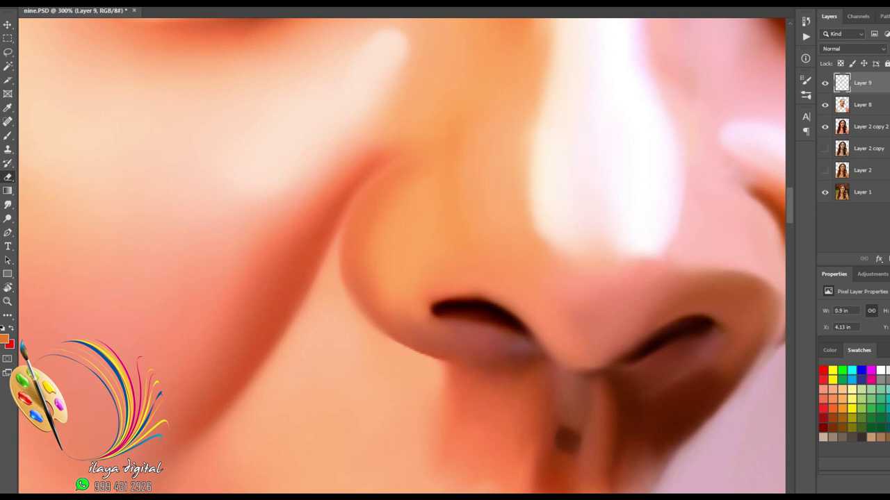
{"action": "left_click", "coordinate": [464, 215], "text": "alt"}
{"action": "key", "text": "Return"}
{"action": "key", "text": "n"}
{"action": "left_click", "coordinate": [464, 215]}
{"action": "left_click", "coordinate": [473, 209]}
{"action": "key", "text": "Return"}
{"action": "left_click", "coordinate": [464, 247], "text": "alt"}
{"action": "key", "text": "Return"}
{"action": "left_click_drag", "start_coordinate": [470, 244], "coordinate": [143, 226]}
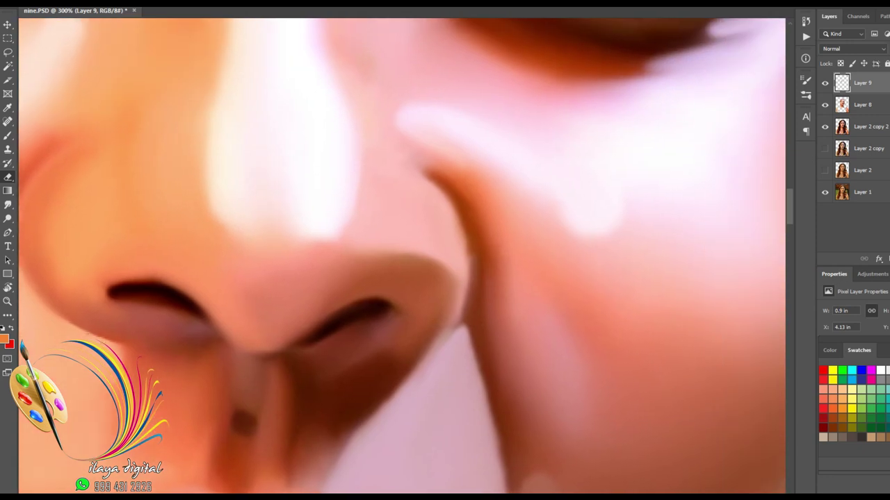
Try to apply a dark brown tone to the smile fold on the shaded side of the nose
{"action": "key", "text": "n"}
{"action": "left_click", "coordinate": [511, 392]}
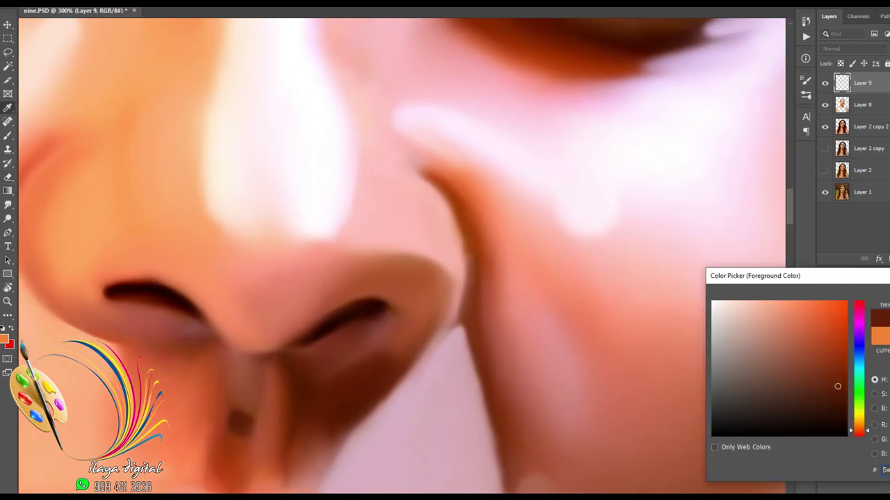
{"action": "key", "text": "Return"}
{"action": "left_click", "coordinate": [516, 392], "text": "alt"}
{"action": "key", "text": "Return"}
{"action": "key", "text": "alt+bracketleft"}
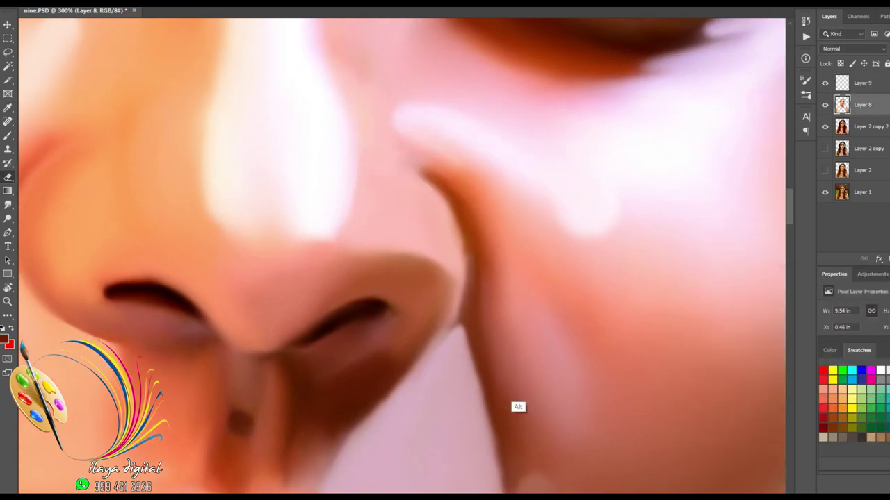
{"action": "key", "text": "alt+bracketright"}
Paint and blend a dark reddish-brown shadow along the smile fold beside the pale triangular patch above the lip
{"action": "key", "text": "r"}
{"action": "key", "text": "ctrl+plus"}
{"action": "mouse_move", "coordinate": [473, 341]}
{"action": "left_mouse_down"}
{"action": "mouse_move", "coordinate": [472, 303]}
{"action": "mouse_move", "coordinate": [417, 128]}
{"action": "left_mouse_up"}
{"action": "key", "text": "n"}
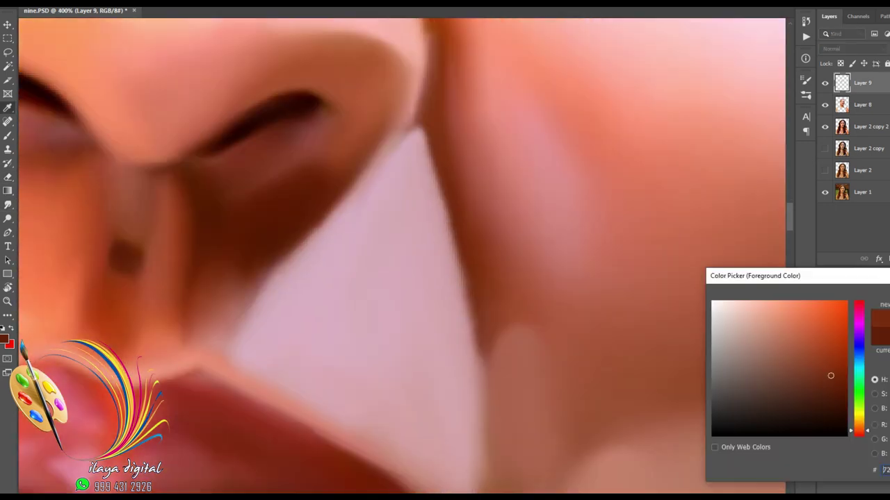
{"action": "key", "text": "Return"}
{"action": "left_click", "coordinate": [476, 272], "text": "alt"}
{"action": "left_click_drag", "start_coordinate": [483, 246], "coordinate": [465, 146]}
{"action": "left_click", "coordinate": [501, 294], "text": "alt"}
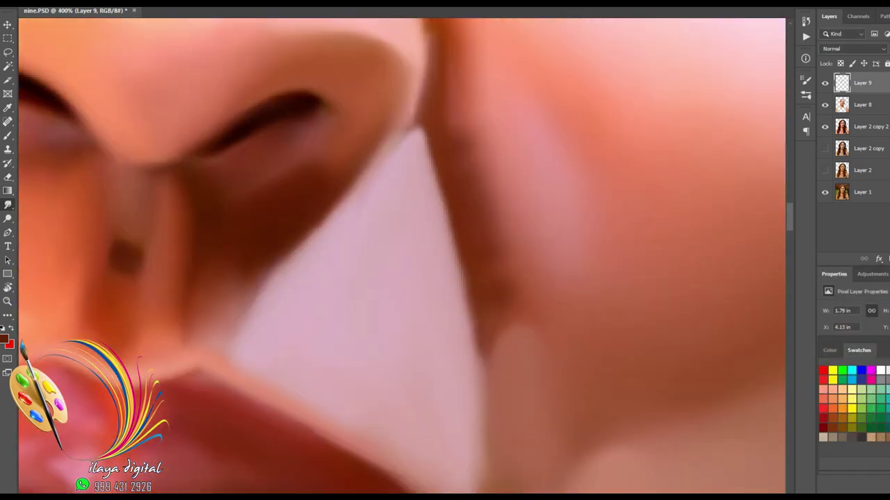
{"action": "mouse_move", "coordinate": [478, 239]}
{"action": "left_mouse_down"}
{"action": "mouse_move", "coordinate": [464, 85]}
{"action": "mouse_move", "coordinate": [519, 240]}
{"action": "left_mouse_up"}
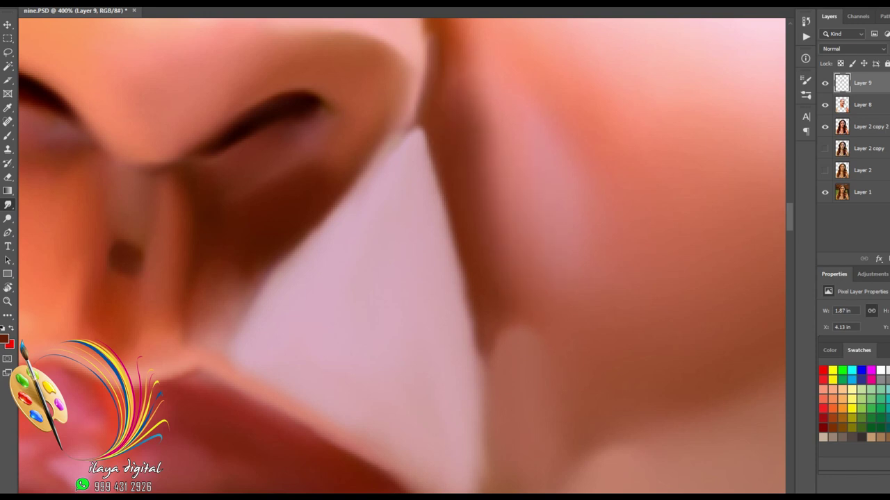
{"action": "key", "text": "ctrl+1"}
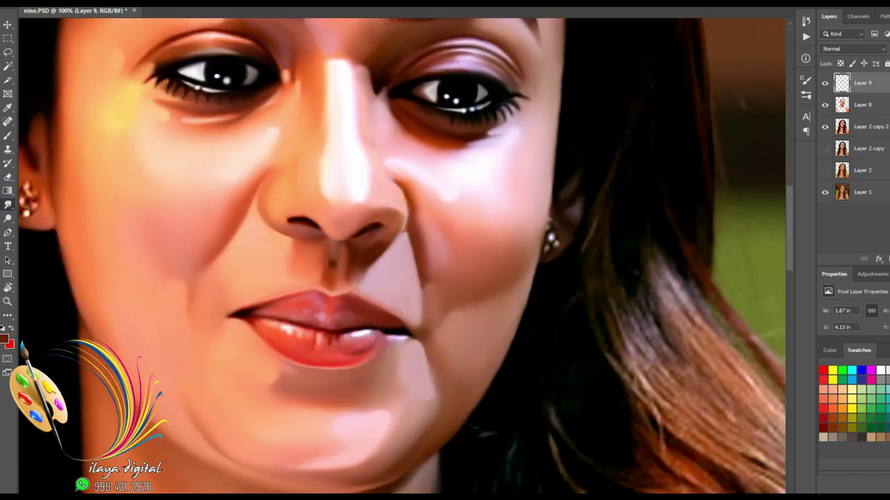
Pick a brown foreground colour and smudge it over the shaded nose wing around the nostril
{"action": "scroll", "coordinate": [418, 301], "scroll_direction": "up", "scroll_amount": 2}
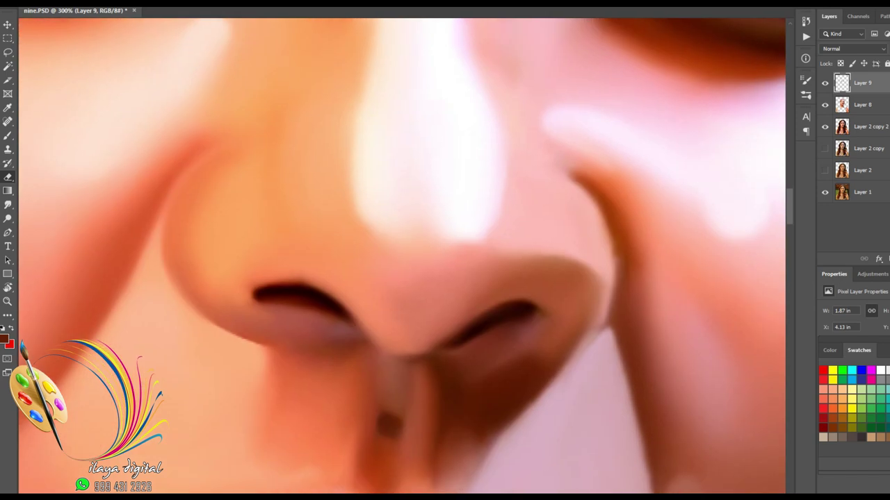
{"action": "left_click", "coordinate": [4, 339]}
{"action": "key", "text": "Return"}
{"action": "left_click", "coordinate": [572, 312], "text": "alt"}
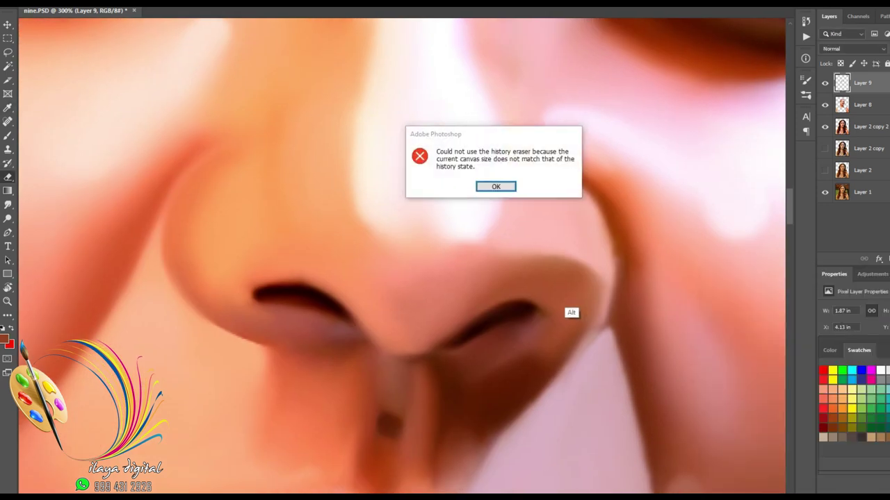
{"action": "key", "text": "Return"}
{"action": "mouse_move", "coordinate": [585, 297]}
{"action": "left_mouse_down"}
{"action": "mouse_move", "coordinate": [576, 276]}
{"action": "mouse_move", "coordinate": [528, 266]}
{"action": "left_mouse_up"}
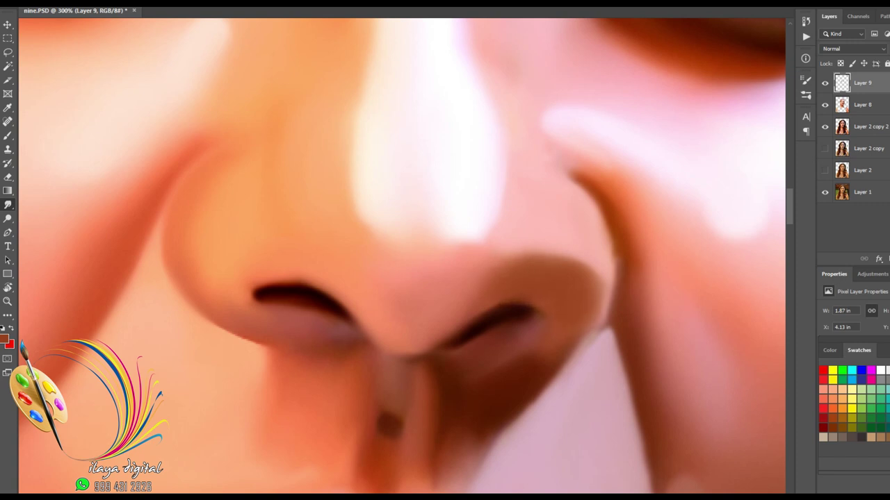
Deepen the shadow below the shaded nostril with dark brown, choosing a medium reddish brown for its softer areas
{"action": "left_click", "coordinate": [4, 339]}
{"action": "key", "text": "Return"}
{"action": "left_click", "coordinate": [4, 339]}
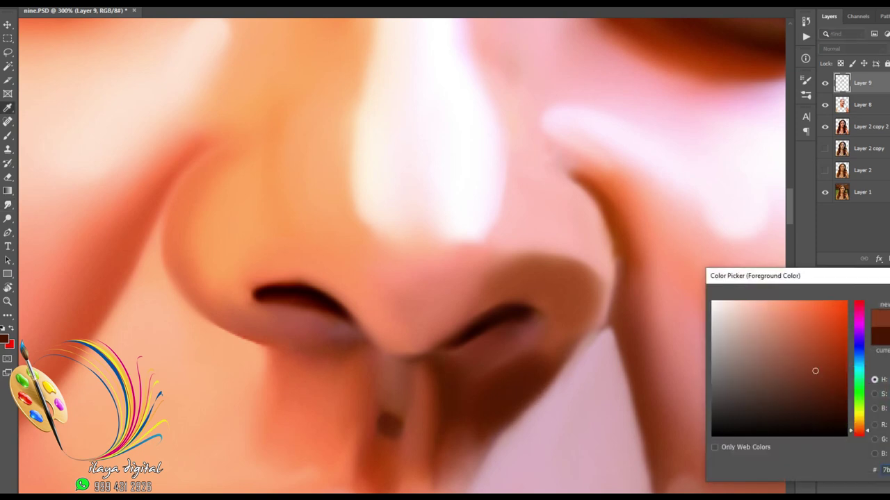
{"action": "key", "text": "Return"}
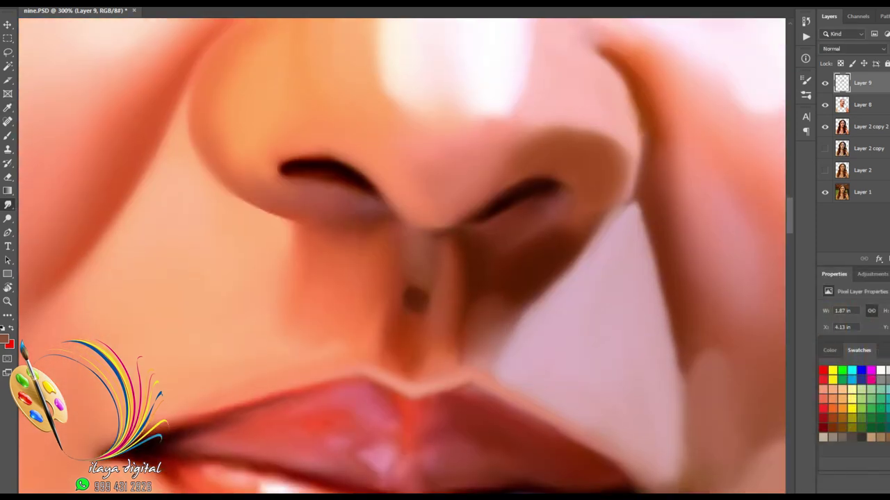
Pick a near-black brown foreground colour and darken the small round spot between the nose and upper lip
{"action": "left_click", "coordinate": [4, 339]}
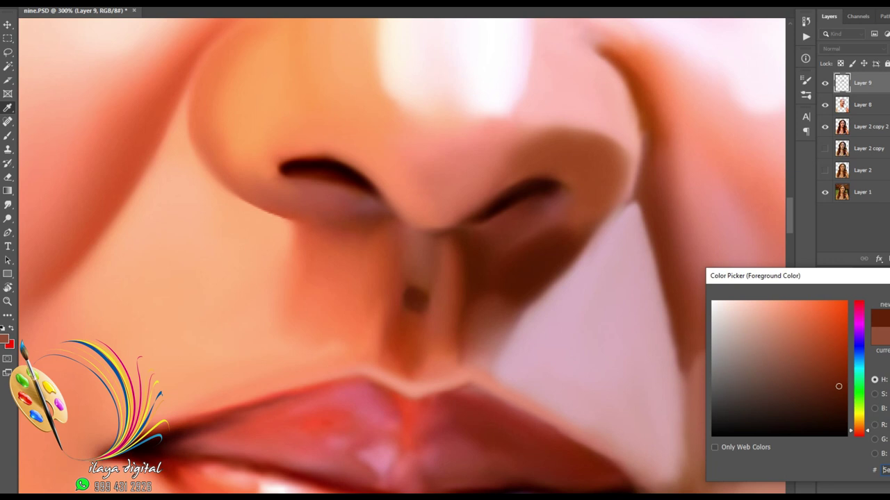
{"action": "key", "text": "Return"}
{"action": "left_click", "coordinate": [417, 298], "text": "alt"}
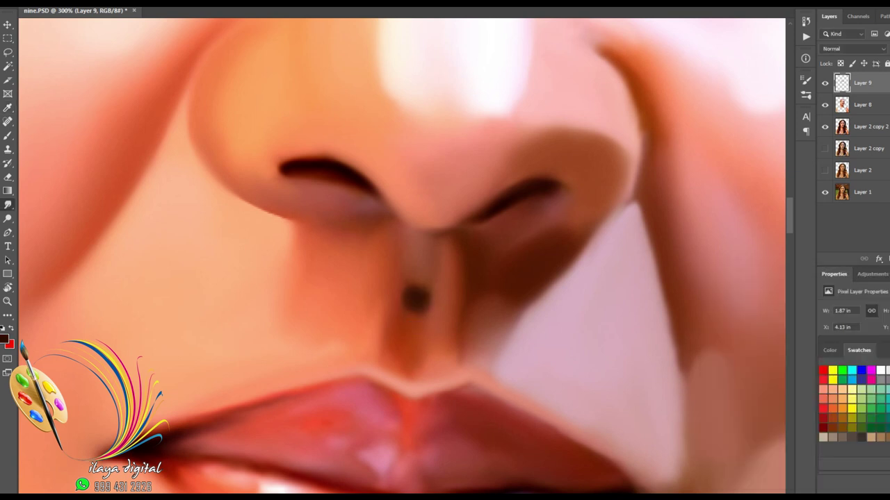
{"action": "key", "text": "ctrl+minus"}
{"action": "key", "text": "ctrl+minus"}
{"action": "key", "text": "ctrl+minus"}
{"action": "key", "text": "ctrl+minus"}
{"action": "key", "text": "ctrl+plus"}
{"action": "key", "text": "ctrl+plus"}
{"action": "key", "text": "ctrl+plus"}
{"action": "key", "text": "ctrl+plus"}
Pick a deep red foreground colour and shade the lower edge of the lower lip
{"action": "scroll", "coordinate": [402, 256], "scroll_direction": "down", "scroll_amount": 3}
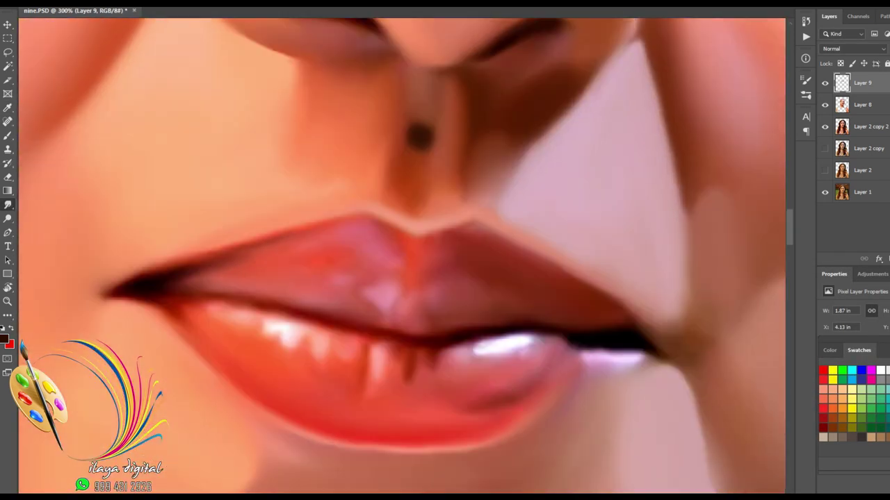
{"action": "left_click", "coordinate": [4, 340]}
{"action": "left_click", "coordinate": [424, 432]}
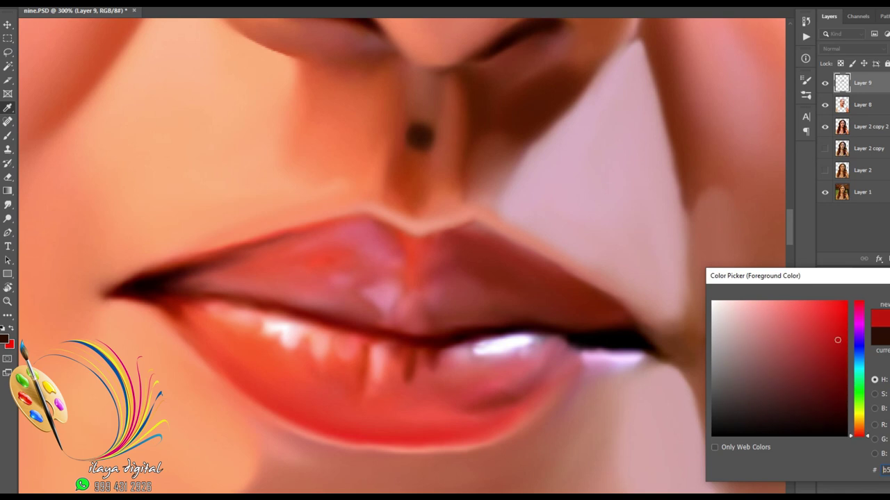
{"action": "key", "text": "Return"}
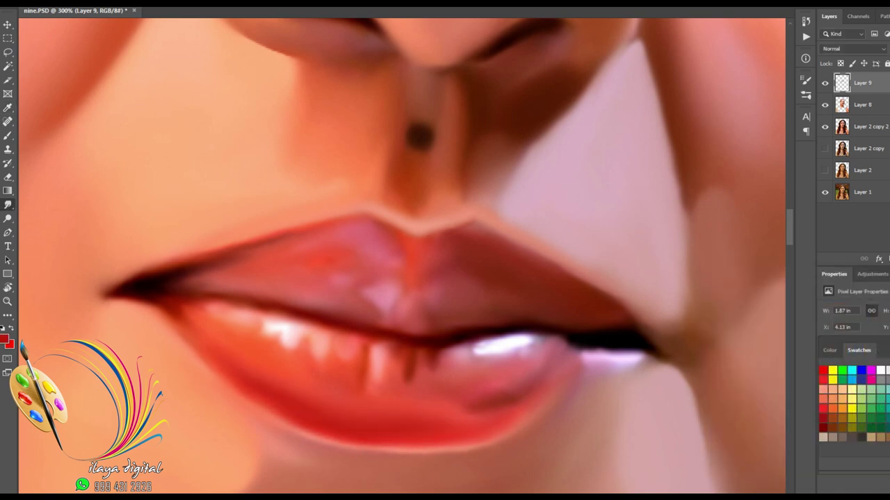
Swap the foreground and background colours, pick a dark red, and shade the upper lip near its dark outer corner
{"action": "left_click", "coordinate": [4, 339]}
{"action": "key", "text": "Return"}
{"action": "key", "text": "x"}
{"action": "left_click", "coordinate": [4, 339]}
{"action": "left_click", "coordinate": [824, 365]}
{"action": "key", "text": "Return"}
{"action": "left_click_drag", "start_coordinate": [244, 269], "coordinate": [283, 251]}
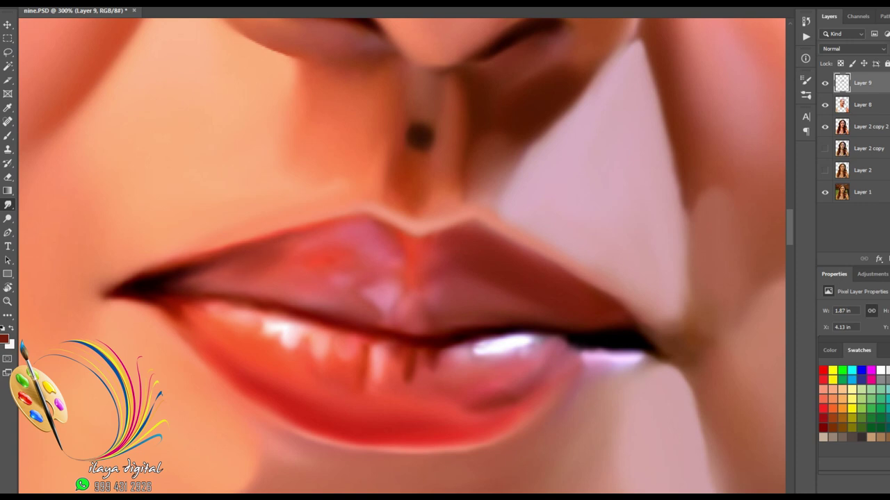
Pick a reddish-brown foreground colour and smudge an even shadow across the chin below the lower lip
{"action": "left_click_drag", "start_coordinate": [417, 389], "coordinate": [405, 139]}
{"action": "left_click", "coordinate": [5, 339]}
{"action": "left_click", "coordinate": [791, 339]}
{"action": "left_click", "coordinate": [805, 355]}
{"action": "key", "text": "Return"}
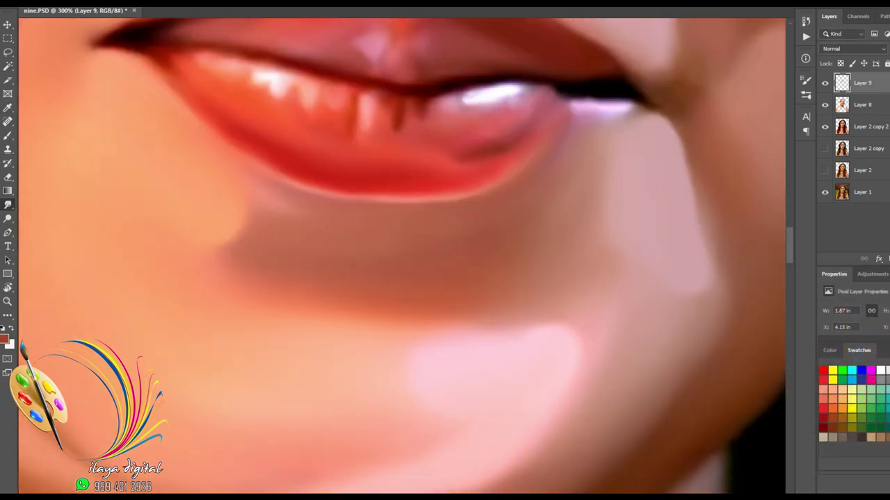
{"action": "mouse_move", "coordinate": [302, 261]}
{"action": "left_mouse_down"}
{"action": "mouse_move", "coordinate": [412, 271]}
{"action": "mouse_move", "coordinate": [535, 224]}
{"action": "left_mouse_up"}
{"action": "left_click_drag", "start_coordinate": [285, 212], "coordinate": [424, 217]}
{"action": "left_click_drag", "start_coordinate": [251, 258], "coordinate": [374, 291]}
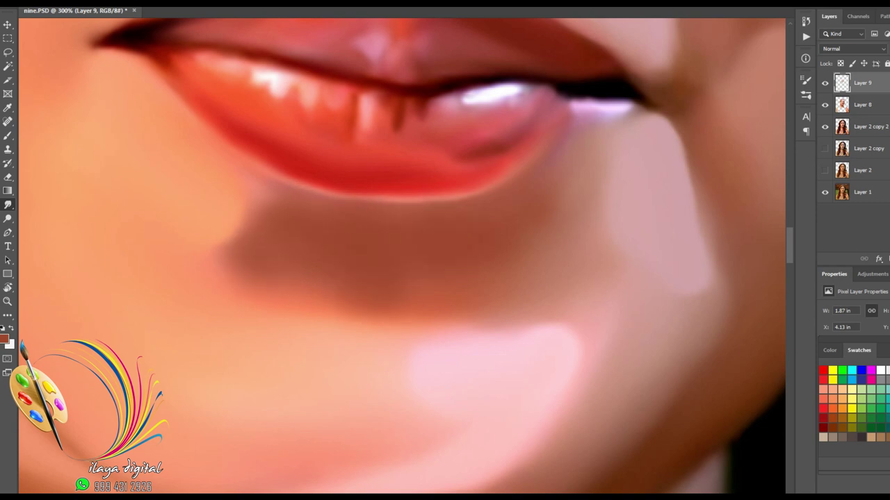
{"action": "mouse_move", "coordinate": [282, 272]}
{"action": "left_mouse_down"}
{"action": "mouse_move", "coordinate": [334, 292]}
{"action": "mouse_move", "coordinate": [486, 286]}
{"action": "left_mouse_up"}
{"action": "left_click_drag", "start_coordinate": [221, 233], "coordinate": [244, 214]}
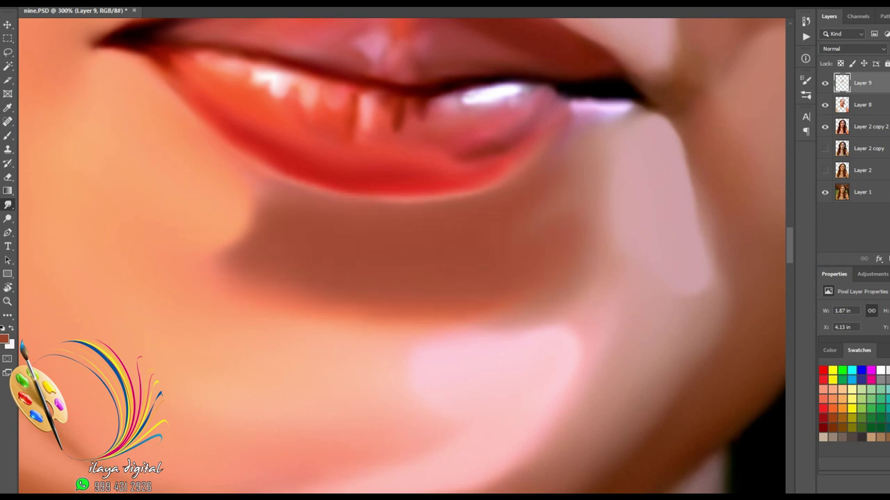
Deepen the shadow under the lower lip's outer corner, pick a darker reddish brown, and shade the crease beside the mouth
{"action": "left_click_drag", "start_coordinate": [556, 230], "coordinate": [368, 237]}
{"action": "left_click", "coordinate": [4, 339]}
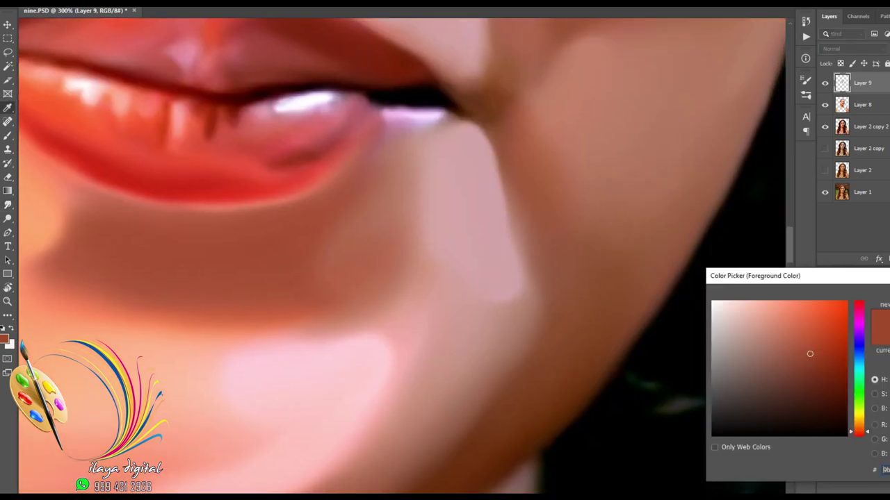
{"action": "key", "text": "Return"}
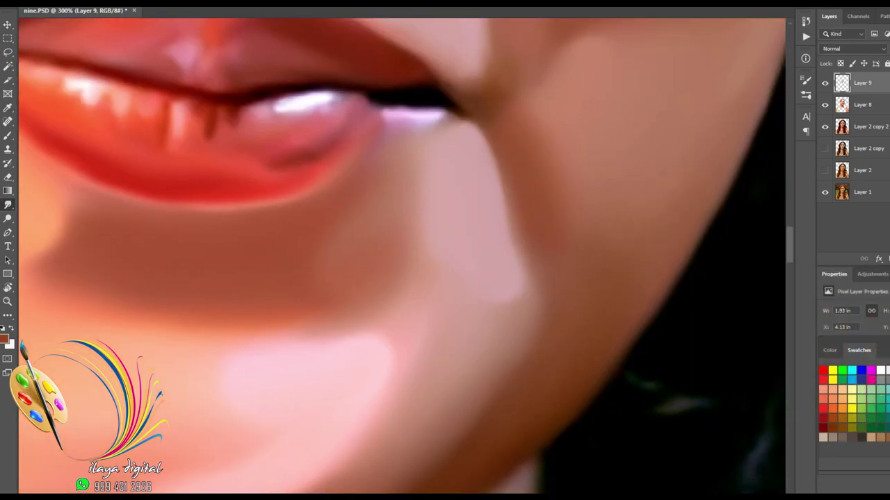
{"action": "left_click_drag", "start_coordinate": [566, 219], "coordinate": [526, 382]}
Pick a light salmon foreground colour and lighten the cheek beside the corner of the mouth
{"action": "left_click", "coordinate": [4, 339]}
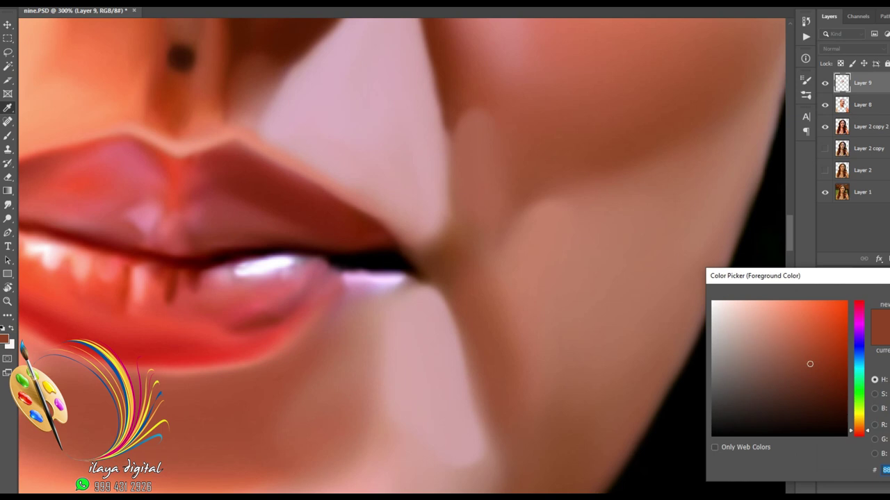
{"action": "key", "text": "Return"}
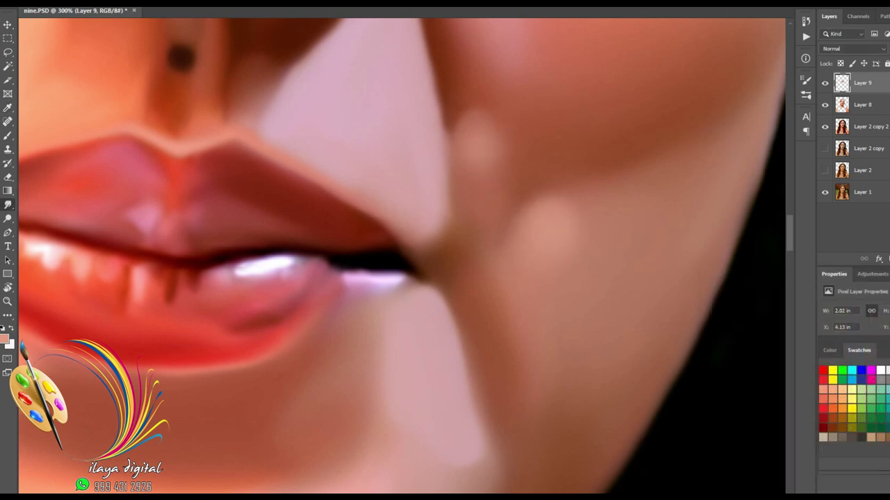
{"action": "key", "text": "ctrl+minus"}
{"action": "key", "text": "ctrl+minus"}
{"action": "key", "text": "ctrl+minus"}
{"action": "key", "text": "ctrl+minus"}
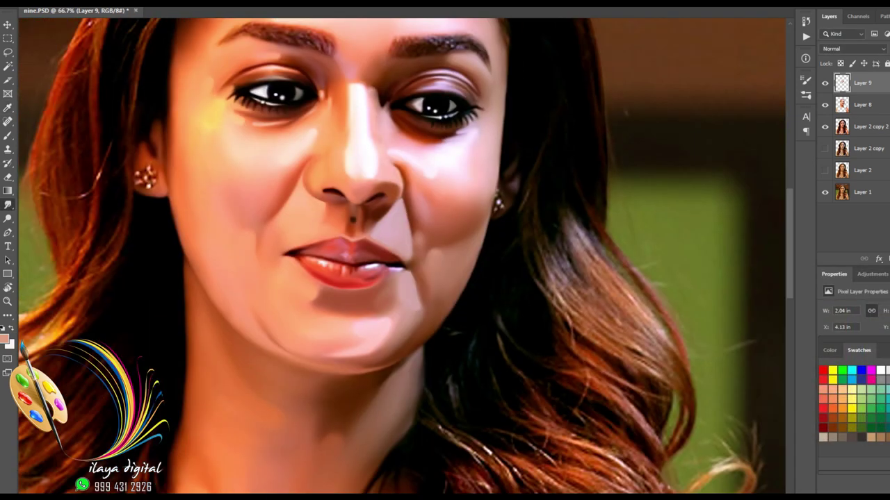
Examine the blending around the eye, upper cheek and nose bridge, and check the whole face
{"action": "key", "text": "ctrl+plus"}
{"action": "key", "text": "ctrl+plus"}
{"action": "left_click_drag", "start_coordinate": [347, 299], "coordinate": [433, 330]}
{"action": "left_click_drag", "start_coordinate": [389, 21], "coordinate": [442, 486]}
{"action": "left_click_drag", "start_coordinate": [278, 306], "coordinate": [621, 243]}
{"action": "left_click_drag", "start_coordinate": [435, 286], "coordinate": [556, 273]}
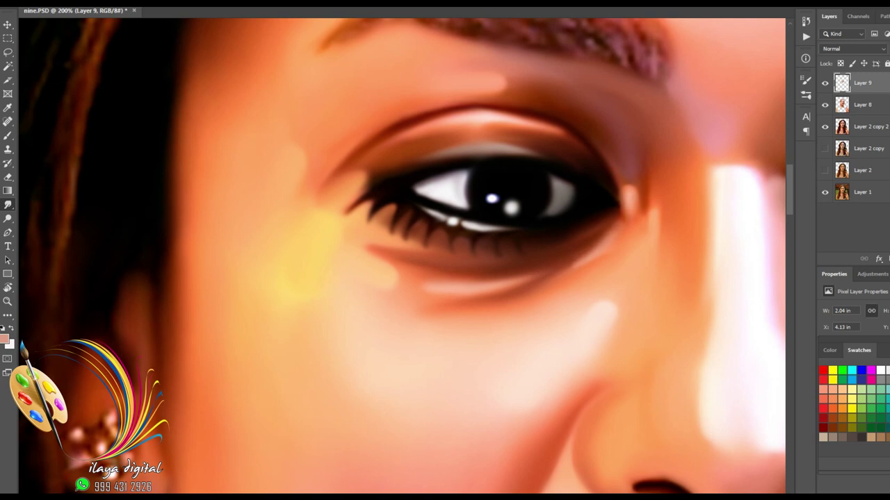
{"action": "key", "text": "ctrl+minus"}
{"action": "key", "text": "ctrl+minus"}
{"action": "key", "text": "ctrl+minus"}
{"action": "key", "text": "ctrl+minus"}
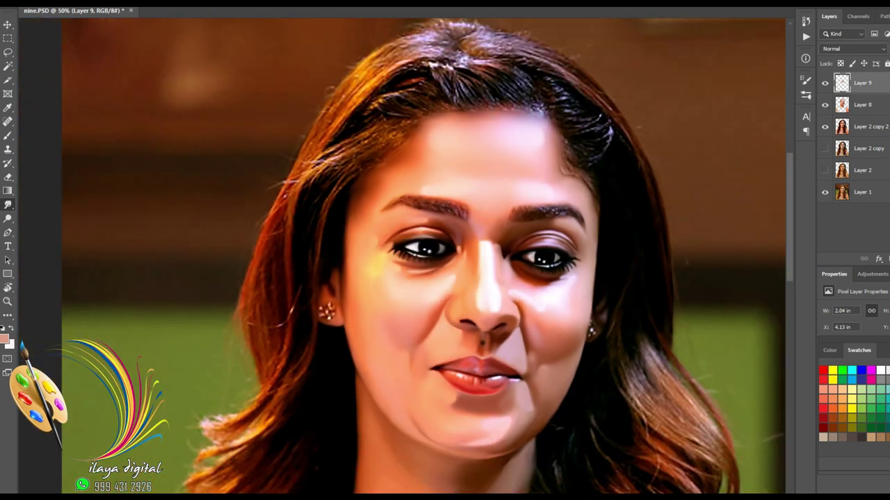
Merge the retouching layer into the layer below and save the document
{"action": "key", "text": "ctrl+e"}
{"action": "key", "text": "ctrl+shift+s"}
{"action": "key", "text": "Return"}
{"action": "key", "text": "Return"}
Add a new empty layer and choose a fine hair brush for smudging the eyebrow above the shadowed eye
{"action": "key", "text": "ctrl+shift+alt+n"}
{"action": "key", "text": "ctrl+plus"}
{"action": "key", "text": "ctrl+plus"}
{"action": "key", "text": "ctrl+plus"}
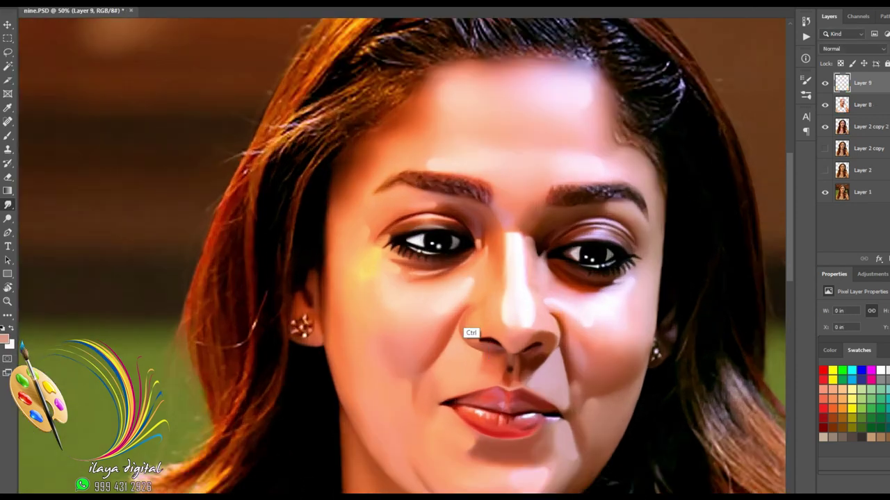
{"action": "scroll", "coordinate": [401, 256], "scroll_direction": "right", "scroll_amount": 5}
{"action": "key", "text": "ctrl+plus"}
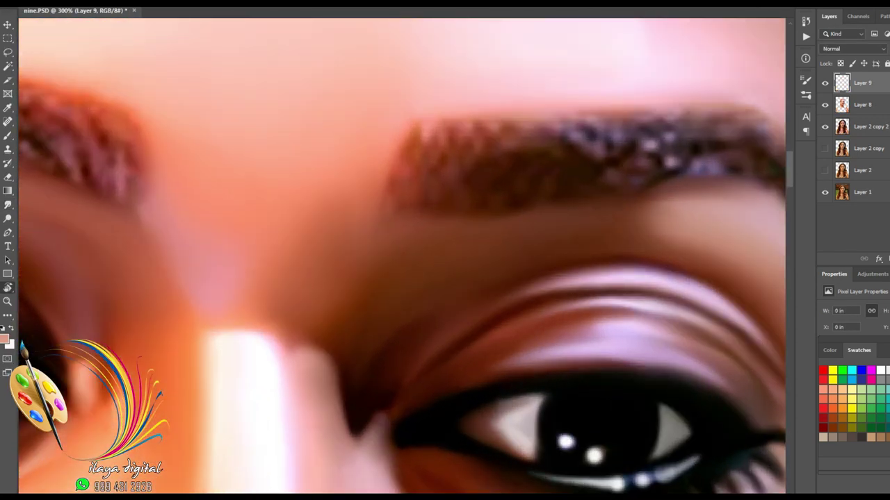
{"action": "key", "text": "r"}
{"action": "right_click", "coordinate": [317, 278]}
{"action": "left_click", "coordinate": [371, 331]}
{"action": "key", "text": "Return"}
{"action": "key", "text": "ctrl+plus"}
{"action": "key", "text": "ctrl+plus"}
{"action": "left_click_drag", "start_coordinate": [436, 256], "coordinate": [151, 333]}
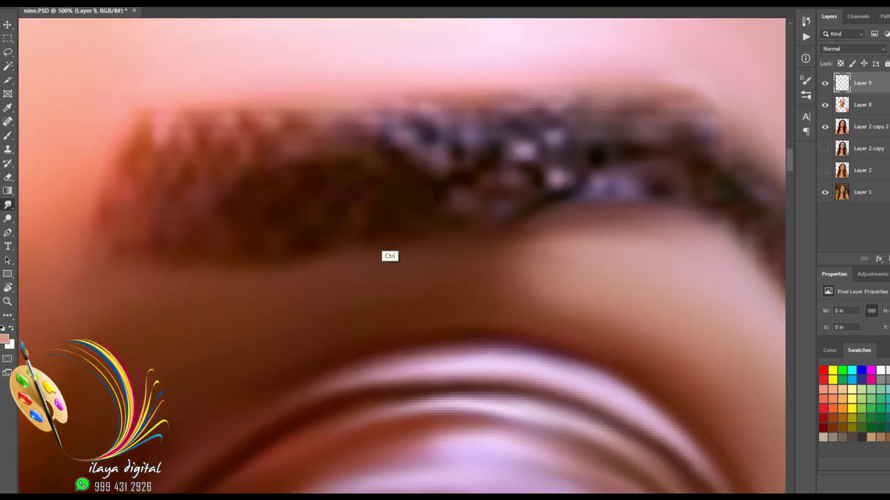
{"action": "key", "text": "ctrl+minus"}
{"action": "left_click_drag", "start_coordinate": [175, 187], "coordinate": [234, 133]}
{"action": "left_click_drag", "start_coordinate": [196, 168], "coordinate": [329, 127]}
{"action": "key", "text": "ctrl+z"}
{"action": "key", "text": "ctrl+z"}
Smudge slanted hair strokes along the upper edge of the eyebrow above the shadowed eye, from inner end to arch
{"action": "left_click_drag", "start_coordinate": [178, 185], "coordinate": [243, 133]}
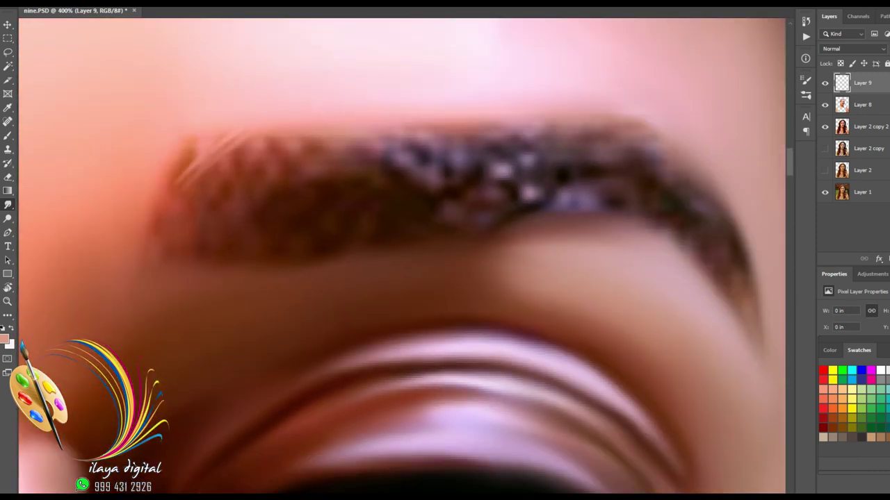
{"action": "left_click_drag", "start_coordinate": [208, 182], "coordinate": [292, 133]}
{"action": "left_click_drag", "start_coordinate": [268, 192], "coordinate": [355, 132]}
{"action": "left_click_drag", "start_coordinate": [299, 182], "coordinate": [417, 129]}
{"action": "left_click_drag", "start_coordinate": [383, 182], "coordinate": [465, 141]}
{"action": "left_click_drag", "start_coordinate": [444, 171], "coordinate": [556, 132]}
{"action": "left_click_drag", "start_coordinate": [500, 173], "coordinate": [608, 129]}
{"action": "left_click_drag", "start_coordinate": [558, 178], "coordinate": [646, 132]}
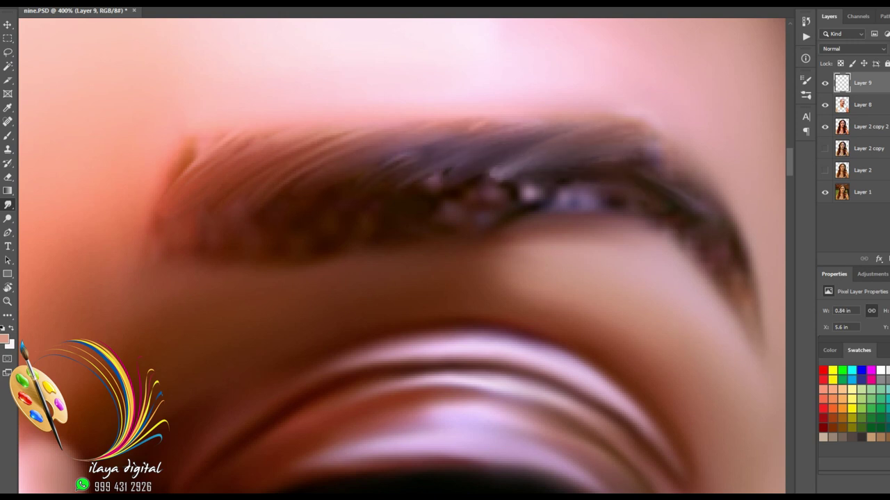
Smudge the eyebrow's arch and outer tail into smooth curved hairs, including the pale patches on its lower edge
{"action": "key", "text": "ctrl+shift+z"}
{"action": "key", "text": "ctrl+shift+z"}
{"action": "key", "text": "ctrl+shift+z"}
{"action": "key", "text": "ctrl+shift+z"}
{"action": "key", "text": "ctrl+shift+z"}
{"action": "key", "text": "ctrl+shift+z"}
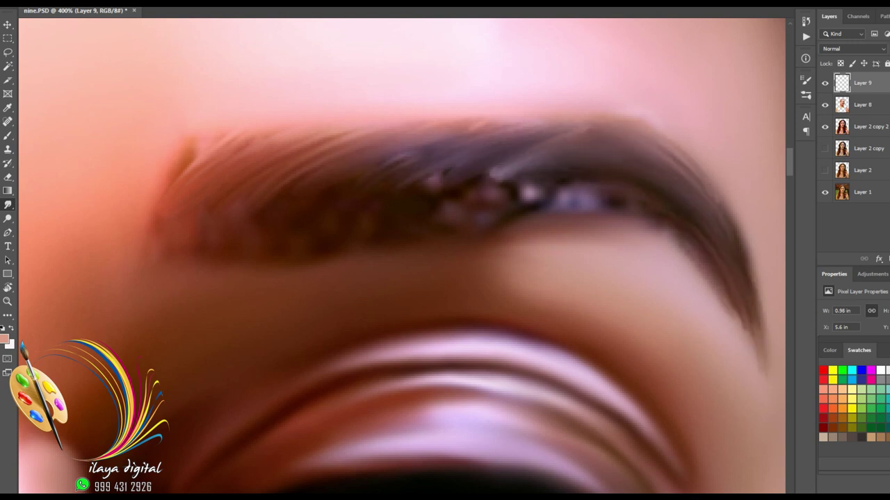
{"action": "key", "text": "ctrl+shift+z"}
{"action": "key", "text": "ctrl+shift+z"}
{"action": "right_click", "coordinate": [532, 196]}
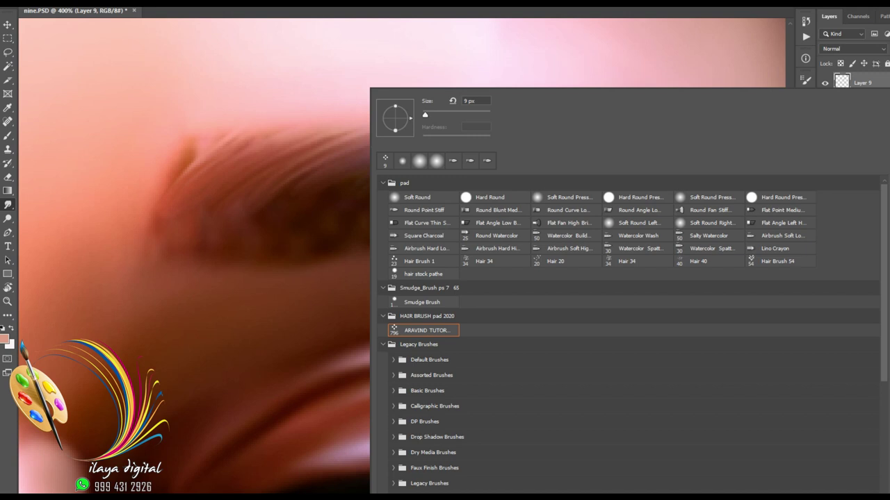
{"action": "key", "text": "Return"}
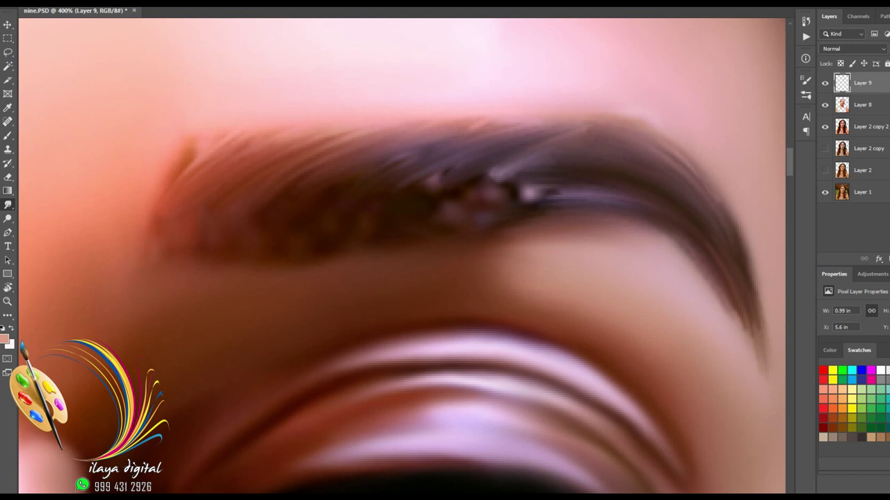
{"action": "key", "text": "ctrl+z"}
Adjust the smudge brush's settings and test a stroke at the eyebrow's inner end, undoing the test stroke
{"action": "left_click", "coordinate": [806, 80]}
{"action": "left_click", "coordinate": [614, 122]}
{"action": "left_click", "coordinate": [614, 172]}
{"action": "left_click", "coordinate": [805, 80]}
{"action": "left_click_drag", "start_coordinate": [240, 142], "coordinate": [181, 200]}
{"action": "key", "text": "ctrl+z"}
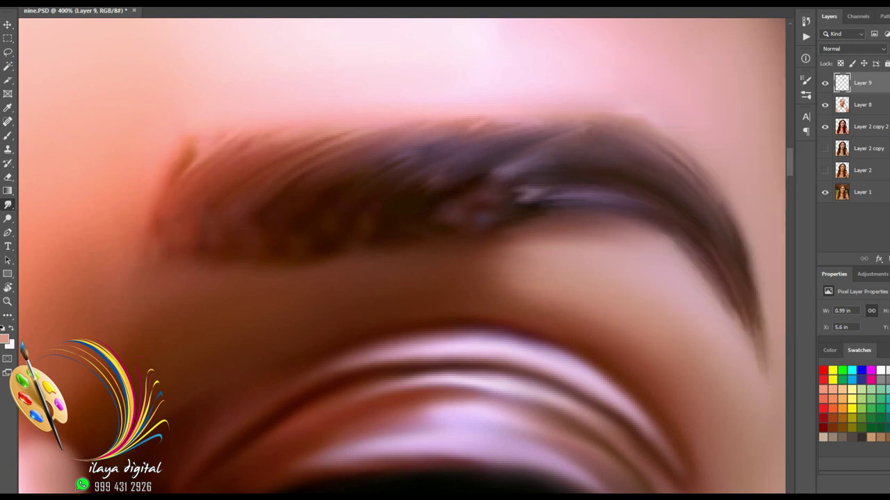
Smudge fine hairs past the eyebrow's upper edge and blend the pale specks in its middle
{"action": "left_click_drag", "start_coordinate": [200, 146], "coordinate": [535, 123]}
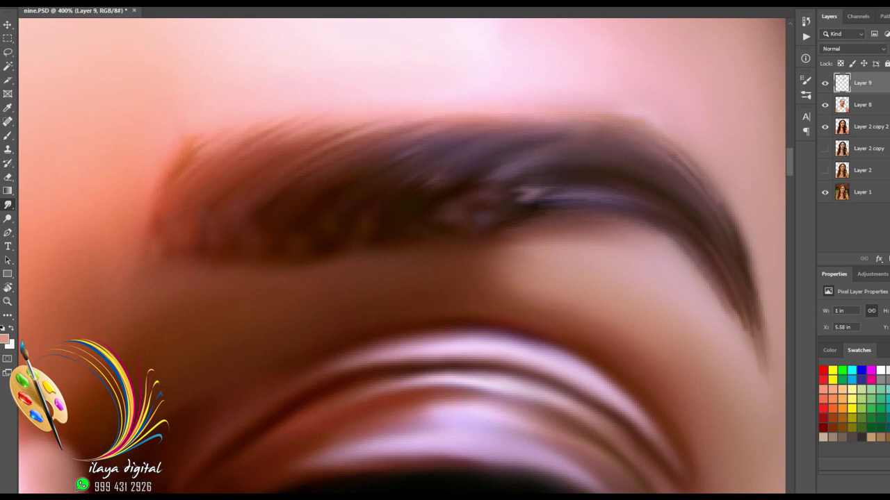
{"action": "left_click_drag", "start_coordinate": [196, 164], "coordinate": [293, 119]}
{"action": "mouse_move", "coordinate": [303, 143]}
{"action": "left_mouse_down"}
{"action": "mouse_move", "coordinate": [458, 115]}
{"action": "mouse_move", "coordinate": [537, 117]}
{"action": "left_mouse_up"}
{"action": "left_click_drag", "start_coordinate": [458, 188], "coordinate": [578, 189]}
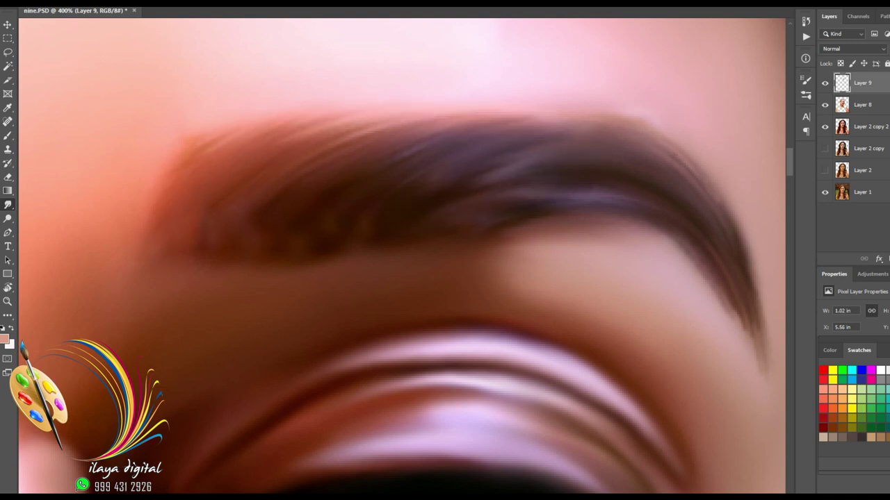
Soften the same eyebrow's lower edge and inner end with short hair-like smudge strokes
{"action": "left_click_drag", "start_coordinate": [521, 214], "coordinate": [633, 233]}
{"action": "left_click_drag", "start_coordinate": [389, 185], "coordinate": [540, 166]}
{"action": "left_click_drag", "start_coordinate": [275, 266], "coordinate": [334, 239]}
{"action": "left_click_drag", "start_coordinate": [189, 261], "coordinate": [255, 228]}
{"action": "left_click_drag", "start_coordinate": [152, 218], "coordinate": [187, 189]}
{"action": "left_click_drag", "start_coordinate": [209, 150], "coordinate": [360, 116]}
Smudge the other eyebrow's outer tail and upper body into fine hairs sweeping toward the temple
{"action": "key", "text": "ctrl+minus"}
{"action": "key", "text": "ctrl+minus"}
{"action": "key", "text": "ctrl+minus"}
{"action": "key", "text": "ctrl+minus"}
{"action": "key", "text": "ctrl+plus"}
{"action": "key", "text": "ctrl+plus"}
{"action": "mouse_move", "coordinate": [132, 229]}
{"action": "left_mouse_down"}
{"action": "mouse_move", "coordinate": [563, 262]}
{"action": "mouse_move", "coordinate": [757, 247]}
{"action": "left_mouse_up"}
{"action": "left_click_drag", "start_coordinate": [142, 196], "coordinate": [63, 253]}
{"action": "left_click_drag", "start_coordinate": [261, 157], "coordinate": [170, 171]}
{"action": "left_click_drag", "start_coordinate": [292, 163], "coordinate": [236, 149]}
{"action": "left_click_drag", "start_coordinate": [223, 198], "coordinate": [118, 235]}
{"action": "left_click_drag", "start_coordinate": [274, 178], "coordinate": [174, 204]}
{"action": "mouse_move", "coordinate": [367, 180]}
{"action": "left_mouse_down"}
{"action": "mouse_move", "coordinate": [292, 157]}
{"action": "mouse_move", "coordinate": [401, 191]}
{"action": "left_mouse_up"}
Smudge hair strokes along the second eyebrow's lower edge, from its inner corner to the tapered tail
{"action": "mouse_move", "coordinate": [400, 192]}
{"action": "left_mouse_down"}
{"action": "mouse_move", "coordinate": [521, 223]}
{"action": "mouse_move", "coordinate": [556, 265]}
{"action": "left_mouse_up"}
{"action": "left_click_drag", "start_coordinate": [530, 214], "coordinate": [566, 240]}
{"action": "mouse_move", "coordinate": [326, 205]}
{"action": "left_mouse_down"}
{"action": "mouse_move", "coordinate": [452, 236]}
{"action": "mouse_move", "coordinate": [522, 268]}
{"action": "mouse_move", "coordinate": [347, 169]}
{"action": "mouse_move", "coordinate": [115, 226]}
{"action": "mouse_move", "coordinate": [48, 266]}
{"action": "left_mouse_up"}
{"action": "left_click_drag", "start_coordinate": [271, 228], "coordinate": [182, 221]}
{"action": "left_click_drag", "start_coordinate": [299, 239], "coordinate": [201, 223]}
{"action": "left_click_drag", "start_coordinate": [420, 255], "coordinate": [347, 236]}
{"action": "left_click_drag", "start_coordinate": [523, 279], "coordinate": [484, 248]}
{"action": "left_click_drag", "start_coordinate": [542, 247], "coordinate": [580, 292]}
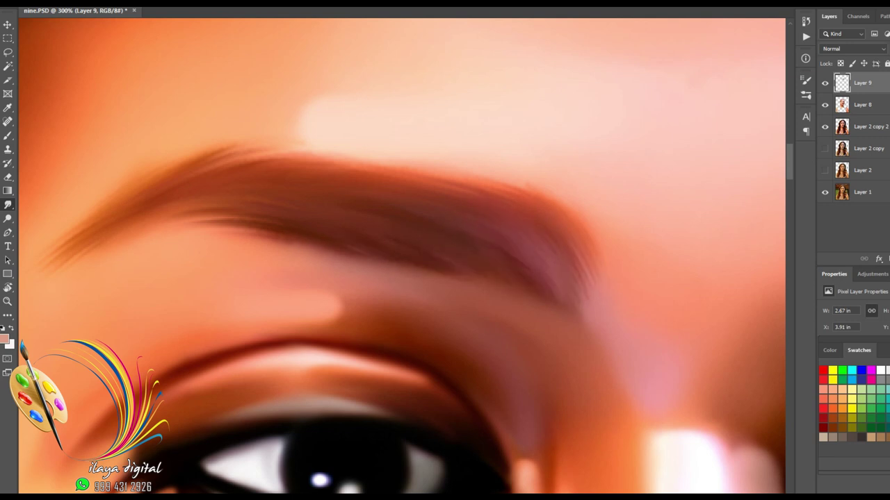
Refine the second eyebrow's rounded inner end and upper edge with fine hair strokes, and check both eyebrows together
{"action": "left_click_drag", "start_coordinate": [437, 172], "coordinate": [538, 212]}
{"action": "left_click_drag", "start_coordinate": [513, 186], "coordinate": [588, 276]}
{"action": "left_click_drag", "start_coordinate": [588, 243], "coordinate": [603, 286]}
{"action": "left_click_drag", "start_coordinate": [317, 155], "coordinate": [237, 172]}
{"action": "left_click_drag", "start_coordinate": [377, 166], "coordinate": [307, 184]}
{"action": "left_click_drag", "start_coordinate": [175, 215], "coordinate": [233, 219]}
{"action": "key", "text": "ctrl+1"}
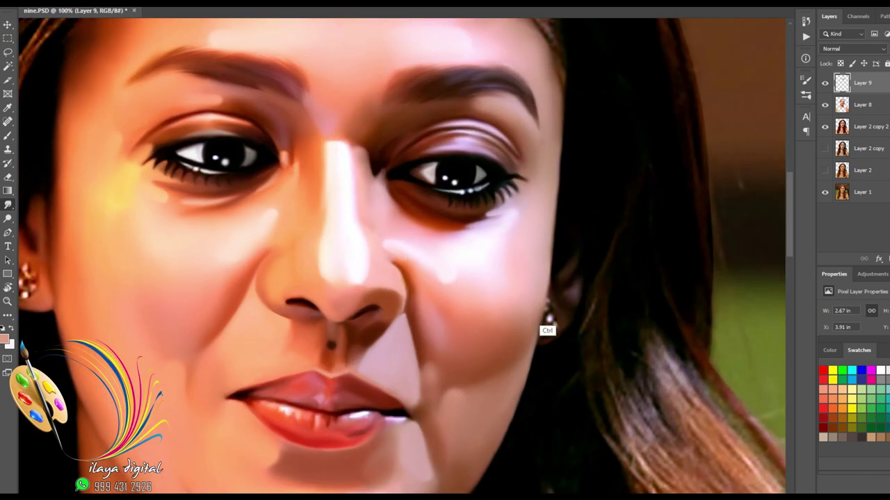
{"action": "key", "text": "ctrl+minus"}
{"action": "key", "text": "ctrl+minus"}
{"action": "key", "text": "ctrl+minus"}
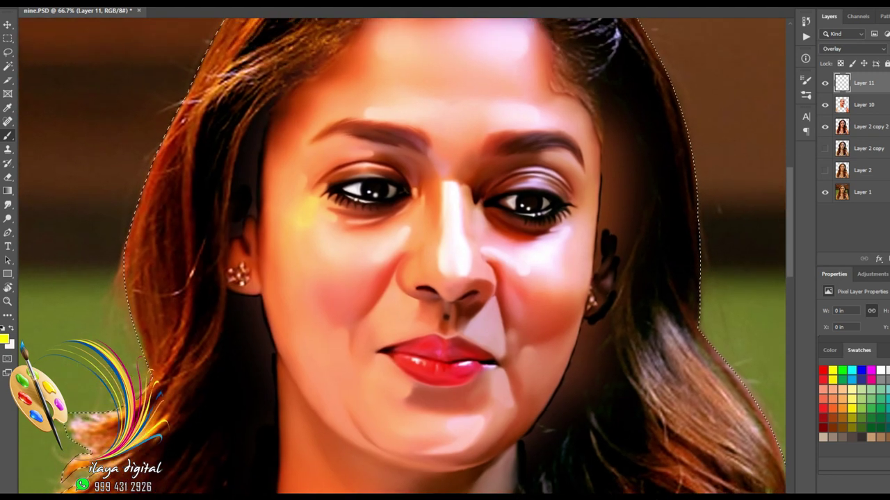
Try shifting the hue of the yellow overlay layer to -180 with Hue/Saturation
{"action": "key", "text": "ctrl+minus"}
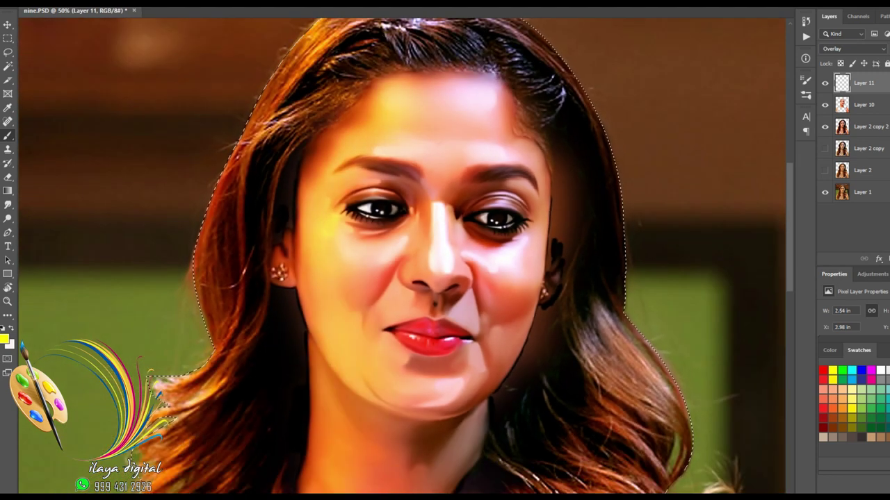
{"action": "key", "text": "ctrl+u"}
{"action": "left_click_drag", "start_coordinate": [725, 265], "coordinate": [765, 265]}
{"action": "key", "text": "shift+Down"}
{"action": "key", "text": "shift+Down"}
{"action": "key", "text": "shift+Down"}
{"action": "key", "text": "shift+Down"}
{"action": "key", "text": "shift+Down"}
{"action": "key", "text": "shift+Down"}
{"action": "key", "text": "shift+Down"}
{"action": "key", "text": "shift+Down"}
{"action": "key", "text": "Down"}
{"action": "key", "text": "Down"}
{"action": "key", "text": "Down"}
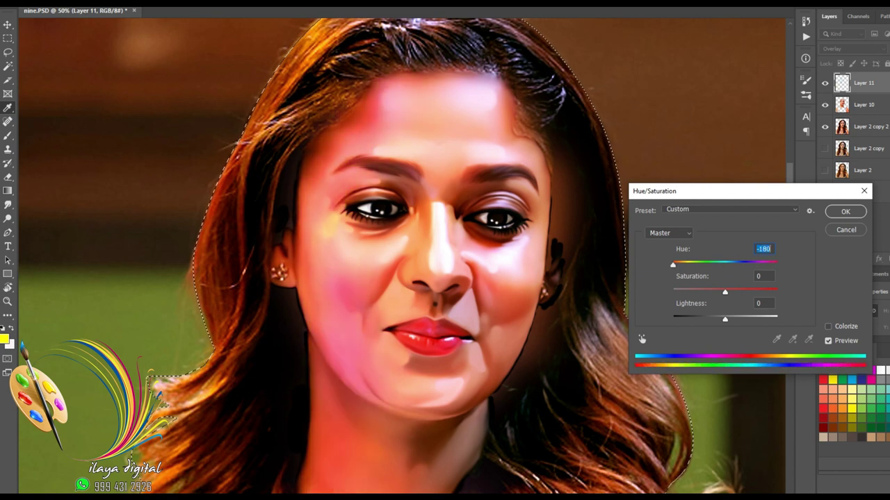
{"action": "key", "text": "Return"}
{"action": "key", "text": "b"}
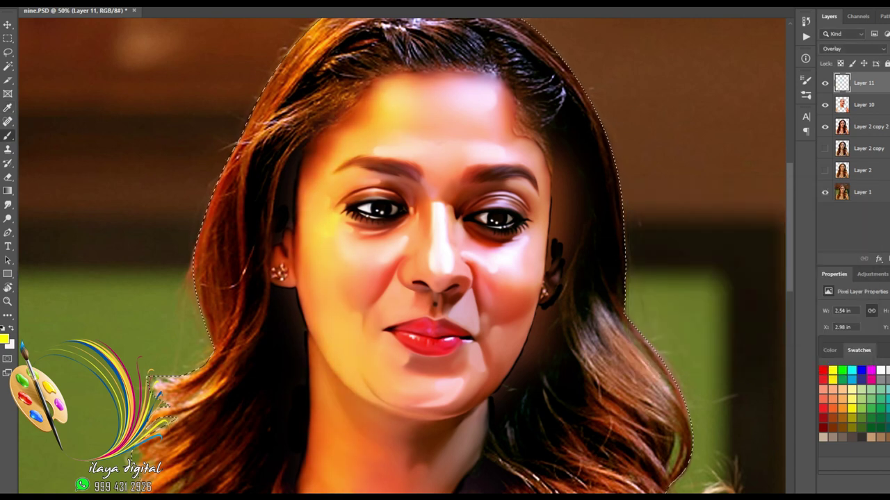
{"action": "key", "text": "ctrl+z"}
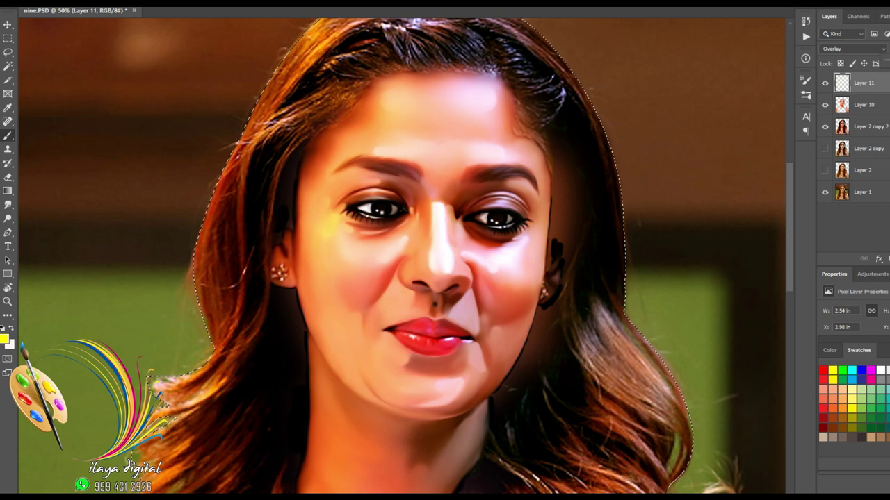
Paint cyan down the shadowed side of the face and neck on a new layer set to Overlay
{"action": "key", "text": "ctrl+shift+alt+n"}
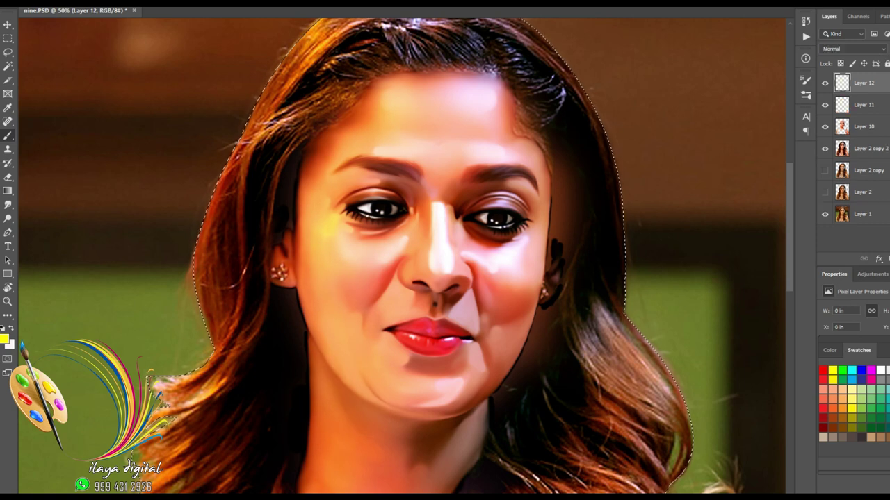
{"action": "mouse_move", "coordinate": [494, 90]}
{"action": "left_mouse_down"}
{"action": "mouse_move", "coordinate": [549, 185]}
{"action": "mouse_move", "coordinate": [487, 490]}
{"action": "left_mouse_up"}
{"action": "left_click", "coordinate": [853, 49]}
{"action": "left_click", "coordinate": [833, 115]}
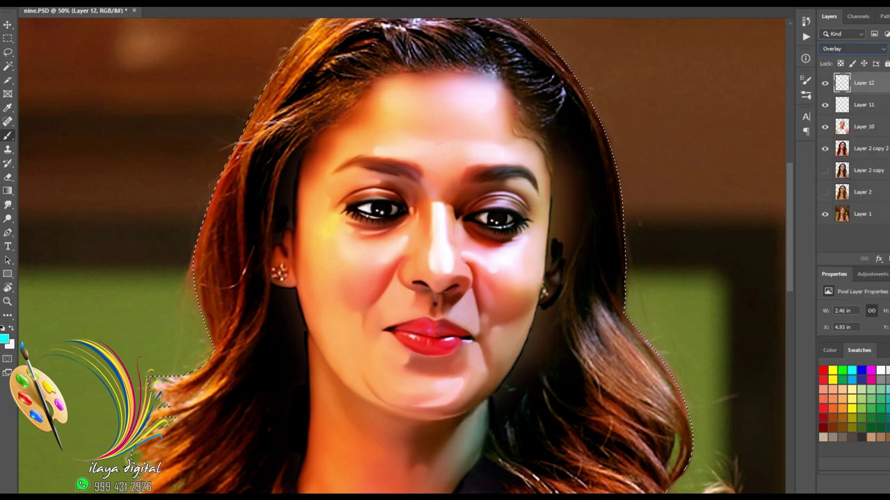
Try a Hue/Saturation hue shift of -180 on the cyan overlay layer
{"action": "key", "text": "ctrl+u"}
{"action": "left_click_drag", "start_coordinate": [725, 265], "coordinate": [674, 265]}
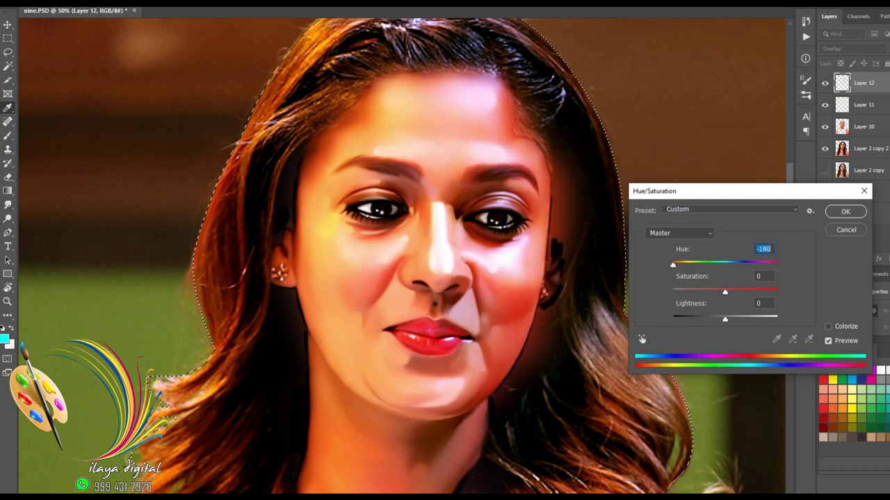
{"action": "key", "text": "Escape"}
{"action": "key", "text": "Delete"}
{"action": "key", "text": "Return"}
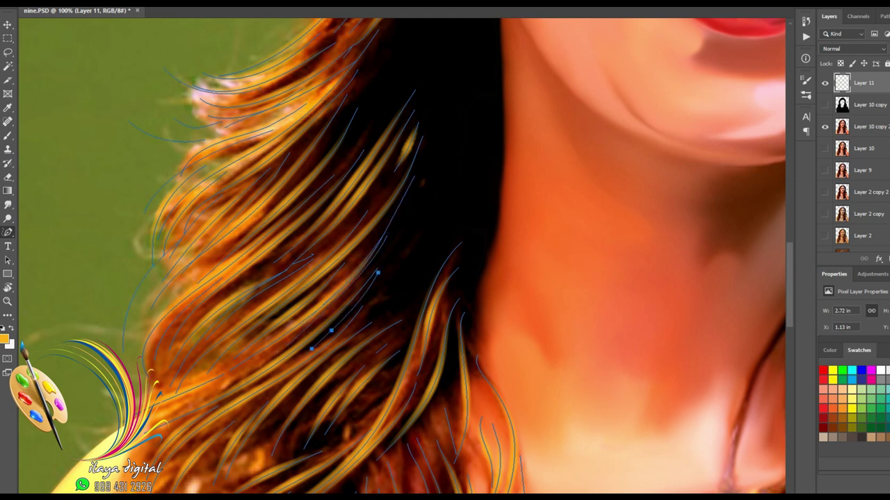
Stroke the drawn hair-strand paths in golden yellow over the wavy hair beside the neck and shoulder
{"action": "left_click_drag", "start_coordinate": [389, 361], "coordinate": [431, 109]}
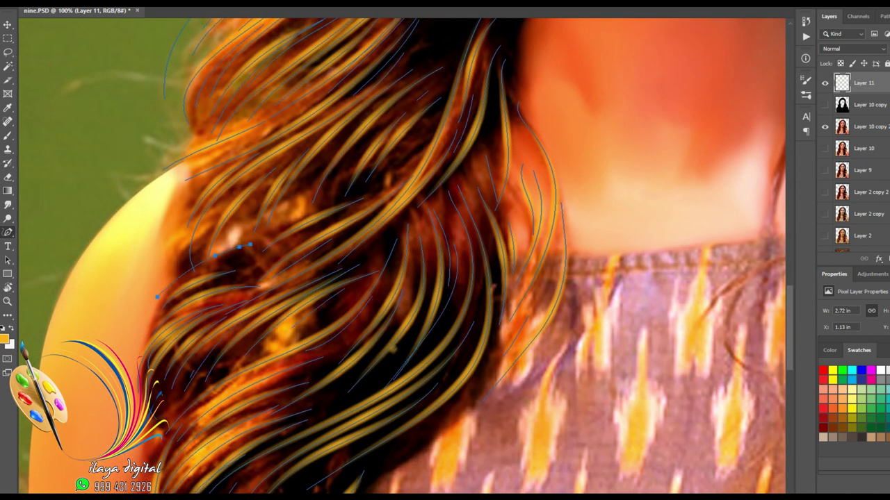
{"action": "scroll", "coordinate": [405, 257], "scroll_direction": "down", "scroll_amount": 5}
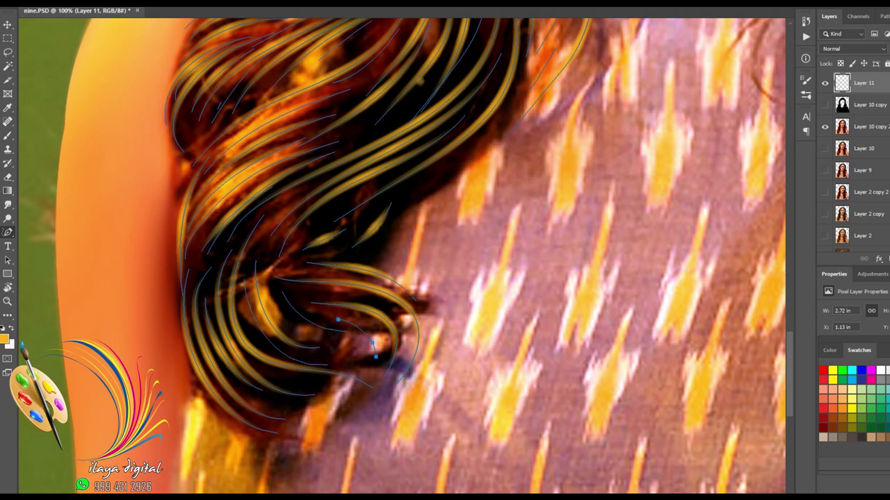
{"action": "right_click", "coordinate": [458, 218]}
{"action": "key", "text": "Escape"}
{"action": "key", "text": "Escape"}
{"action": "right_click", "coordinate": [467, 198]}
{"action": "left_click", "coordinate": [498, 272]}
{"action": "key", "text": "Return"}
{"action": "scroll", "coordinate": [405, 257], "scroll_direction": "up", "scroll_amount": 15}
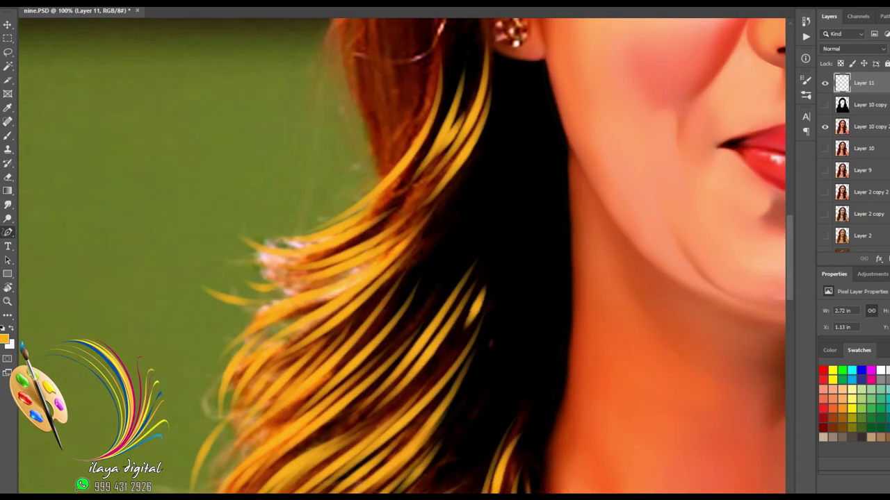
Examine the golden strands in the overall portrait and inspect the hair around the crown and forehead hairline
{"action": "key", "text": "ctrl+minus"}
{"action": "key", "text": "ctrl+minus"}
{"action": "key", "text": "ctrl+minus"}
{"action": "key", "text": "ctrl+minus"}
{"action": "key", "text": "ctrl+plus"}
{"action": "key", "text": "ctrl+plus"}
{"action": "key", "text": "ctrl+plus"}
{"action": "scroll", "coordinate": [405, 257], "scroll_direction": "up", "scroll_amount": 6}
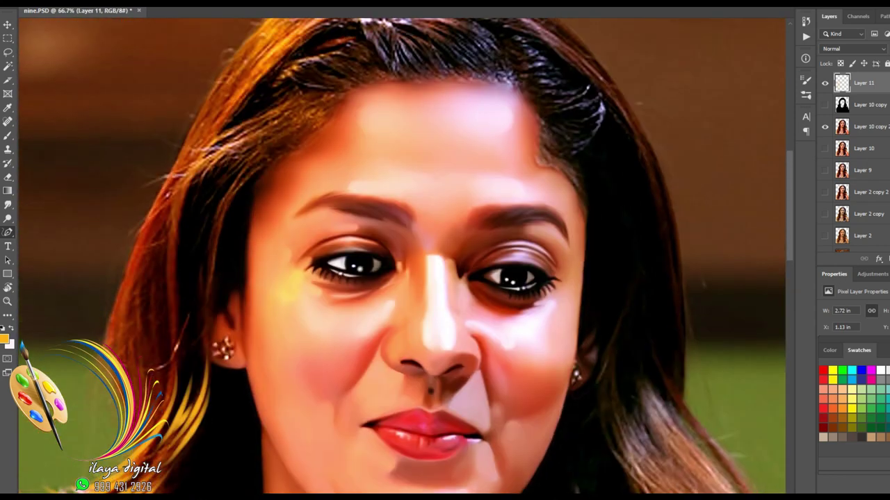
{"action": "scroll", "coordinate": [359, 255], "scroll_direction": "up", "scroll_amount": 2}
{"action": "scroll", "coordinate": [611, 278], "scroll_direction": "down", "scroll_amount": 1}
{"action": "scroll", "coordinate": [452, 139], "scroll_direction": "up", "scroll_amount": 2}
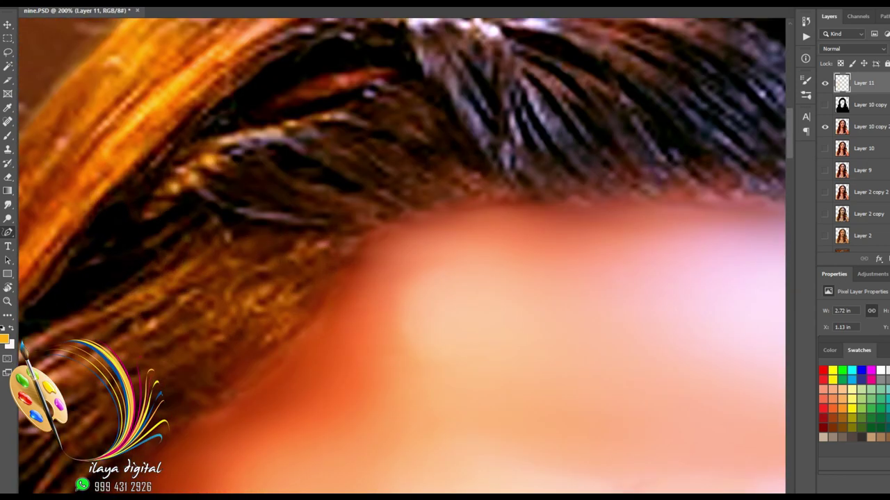
Draw curved hair-strand paths across the dark hair directly above the forehead hairline
{"action": "mouse_move", "coordinate": [339, 103]}
{"action": "left_mouse_down"}
{"action": "mouse_move", "coordinate": [602, 231]}
{"action": "mouse_move", "coordinate": [581, 246]}
{"action": "left_mouse_up"}
{"action": "mouse_move", "coordinate": [347, 122]}
{"action": "left_mouse_down"}
{"action": "mouse_move", "coordinate": [557, 257]}
{"action": "mouse_move", "coordinate": [529, 264]}
{"action": "left_mouse_up"}
{"action": "left_click_drag", "start_coordinate": [374, 155], "coordinate": [502, 261]}
{"action": "left_click_drag", "start_coordinate": [273, 130], "coordinate": [459, 277]}
{"action": "left_click_drag", "start_coordinate": [303, 150], "coordinate": [430, 259]}
{"action": "left_click_drag", "start_coordinate": [290, 164], "coordinate": [378, 266]}
{"action": "left_click_drag", "start_coordinate": [69, 142], "coordinate": [269, 273]}
{"action": "left_click_drag", "start_coordinate": [156, 124], "coordinate": [297, 258]}
{"action": "left_click_drag", "start_coordinate": [205, 130], "coordinate": [318, 263]}
{"action": "left_click_drag", "start_coordinate": [236, 128], "coordinate": [337, 259]}
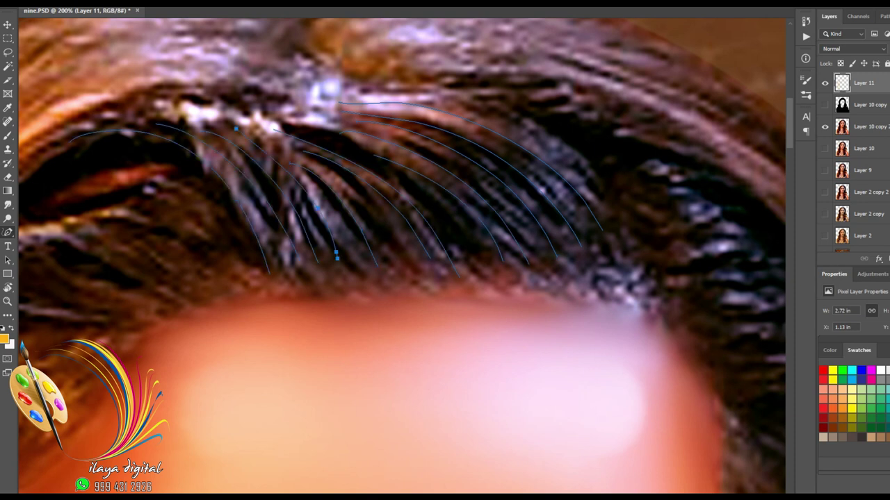
{"action": "left_click_drag", "start_coordinate": [313, 141], "coordinate": [472, 275]}
{"action": "left_click_drag", "start_coordinate": [352, 88], "coordinate": [617, 263]}
{"action": "mouse_move", "coordinate": [424, 84]}
{"action": "left_mouse_down"}
{"action": "mouse_move", "coordinate": [614, 193]}
{"action": "mouse_move", "coordinate": [637, 266]}
{"action": "left_mouse_up"}
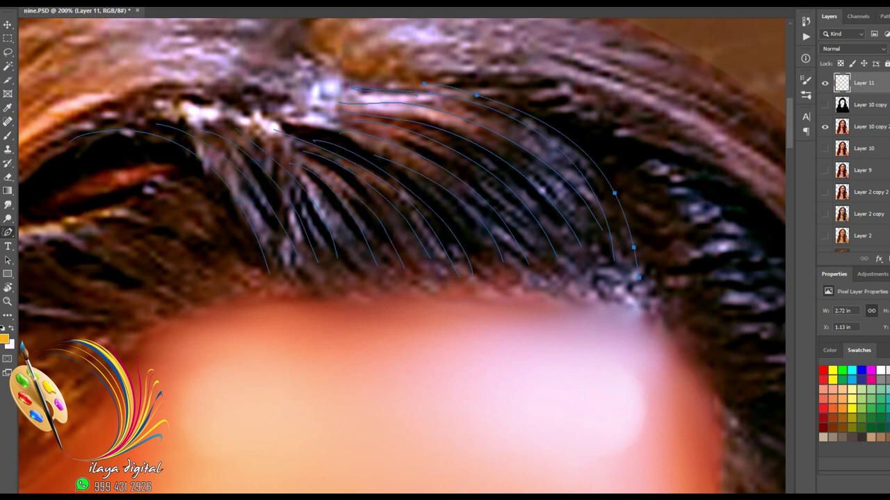
Draw strand paths over the swept-back hair between the parting and the temple on the golden side of the head
{"action": "left_click_drag", "start_coordinate": [278, 243], "coordinate": [613, 208]}
{"action": "left_click_drag", "start_coordinate": [233, 233], "coordinate": [529, 65]}
{"action": "left_click_drag", "start_coordinate": [251, 186], "coordinate": [619, 70]}
{"action": "left_click_drag", "start_coordinate": [214, 270], "coordinate": [450, 99]}
{"action": "left_click_drag", "start_coordinate": [191, 330], "coordinate": [515, 119]}
{"action": "left_click_drag", "start_coordinate": [251, 281], "coordinate": [459, 286]}
{"action": "left_click_drag", "start_coordinate": [336, 202], "coordinate": [505, 250]}
{"action": "left_click_drag", "start_coordinate": [387, 182], "coordinate": [546, 240]}
{"action": "left_click_drag", "start_coordinate": [444, 169], "coordinate": [574, 238]}
{"action": "left_click_drag", "start_coordinate": [492, 157], "coordinate": [589, 237]}
{"action": "left_click_drag", "start_coordinate": [513, 143], "coordinate": [595, 212]}
{"action": "left_click_drag", "start_coordinate": [349, 190], "coordinate": [538, 253]}
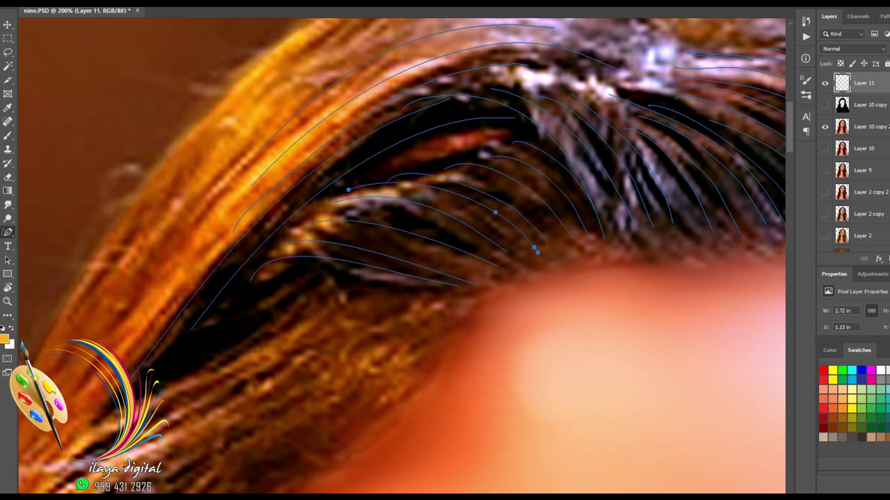
{"action": "left_click_drag", "start_coordinate": [308, 232], "coordinate": [477, 283]}
{"action": "left_click_drag", "start_coordinate": [235, 311], "coordinate": [456, 293]}
{"action": "left_click_drag", "start_coordinate": [470, 178], "coordinate": [573, 251]}
{"action": "left_click_drag", "start_coordinate": [389, 403], "coordinate": [638, 130]}
Draw curved strand paths from the temple hairline down into the dark hair beside the forehead
{"action": "key", "text": "ctrl+minus"}
{"action": "left_click_drag", "start_coordinate": [403, 306], "coordinate": [386, 235]}
{"action": "mouse_move", "coordinate": [334, 384]}
{"action": "left_mouse_down"}
{"action": "mouse_move", "coordinate": [449, 167]}
{"action": "mouse_move", "coordinate": [489, 136]}
{"action": "mouse_move", "coordinate": [432, 172]}
{"action": "left_mouse_up"}
{"action": "key", "text": "ctrl+z"}
{"action": "key", "text": "ctrl+z"}
{"action": "left_click_drag", "start_coordinate": [339, 327], "coordinate": [442, 161]}
{"action": "left_click_drag", "start_coordinate": [326, 362], "coordinate": [442, 153]}
{"action": "left_click_drag", "start_coordinate": [319, 333], "coordinate": [413, 165]}
{"action": "left_click_drag", "start_coordinate": [292, 280], "coordinate": [443, 114]}
{"action": "left_click_drag", "start_coordinate": [308, 252], "coordinate": [442, 125]}
{"action": "left_click_drag", "start_coordinate": [337, 224], "coordinate": [468, 132]}
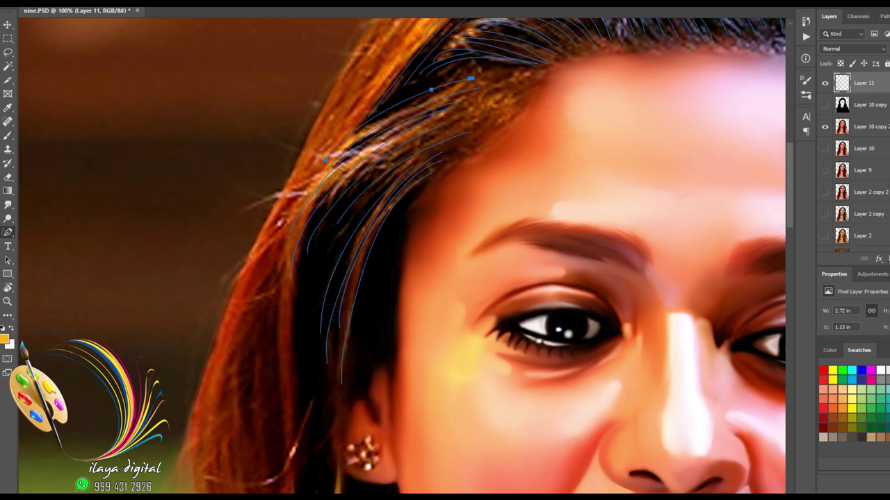
{"action": "left_click_drag", "start_coordinate": [399, 96], "coordinate": [486, 64]}
Draw long strand paths down the hair beside the face and ear, plus one around the outer edge of the head
{"action": "left_click_drag", "start_coordinate": [355, 368], "coordinate": [443, 58]}
{"action": "left_click_drag", "start_coordinate": [376, 184], "coordinate": [381, 328]}
{"action": "key", "text": "ctrl+z"}
{"action": "left_click_drag", "start_coordinate": [327, 343], "coordinate": [339, 107]}
{"action": "key", "text": "ctrl+minus"}
{"action": "left_click_drag", "start_coordinate": [300, 235], "coordinate": [338, 143]}
{"action": "left_click_drag", "start_coordinate": [319, 330], "coordinate": [335, 152]}
{"action": "left_click_drag", "start_coordinate": [328, 313], "coordinate": [345, 166]}
{"action": "mouse_move", "coordinate": [348, 316]}
{"action": "left_mouse_down"}
{"action": "mouse_move", "coordinate": [350, 167]}
{"action": "mouse_move", "coordinate": [344, 190]}
{"action": "left_mouse_up"}
{"action": "left_click_drag", "start_coordinate": [322, 340], "coordinate": [306, 208]}
{"action": "left_click_drag", "start_coordinate": [328, 353], "coordinate": [297, 239]}
{"action": "left_click_drag", "start_coordinate": [348, 327], "coordinate": [329, 236]}
{"action": "left_click_drag", "start_coordinate": [351, 316], "coordinate": [345, 206]}
{"action": "left_click_drag", "start_coordinate": [329, 354], "coordinate": [348, 319]}
{"action": "left_click_drag", "start_coordinate": [266, 396], "coordinate": [313, 372]}
{"action": "left_click_drag", "start_coordinate": [357, 129], "coordinate": [376, 81]}
{"action": "scroll", "coordinate": [401, 257], "scroll_direction": "up", "scroll_amount": 5}
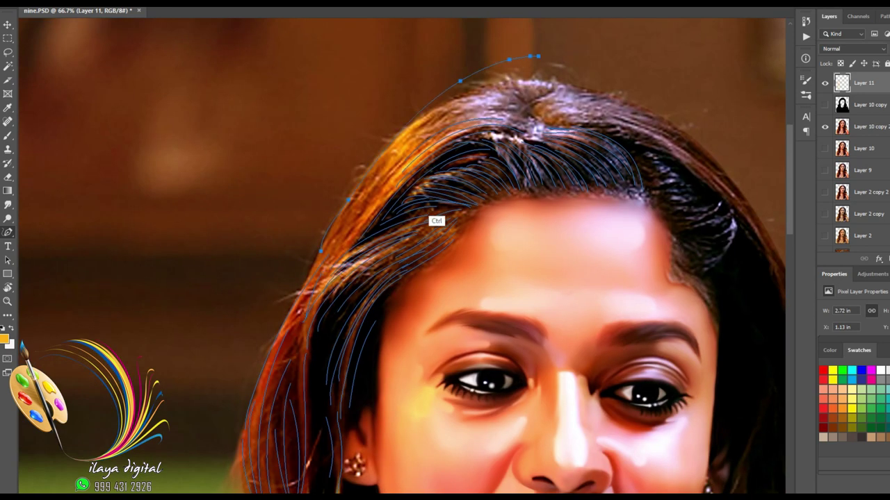
Extend the strand paths over the outer crown and add loose strands along the hair's outer edge
{"action": "key", "text": "ctrl+plus"}
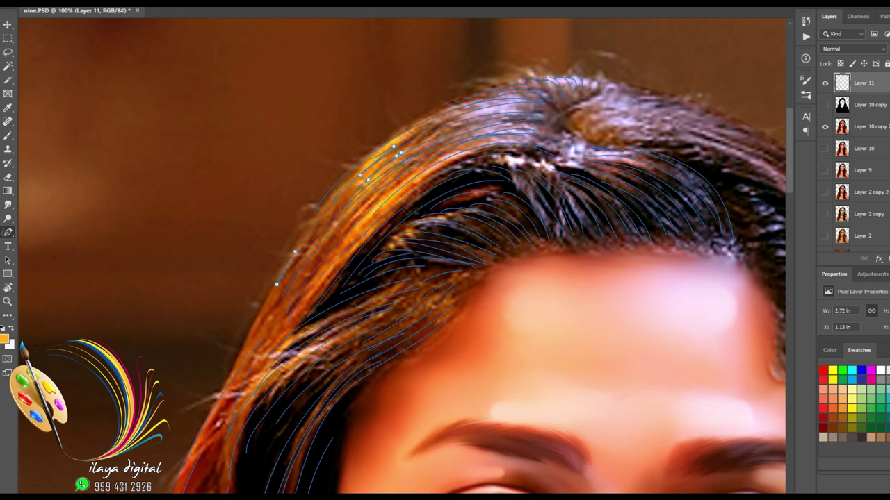
{"action": "left_click_drag", "start_coordinate": [316, 292], "coordinate": [431, 137]}
{"action": "left_click_drag", "start_coordinate": [338, 282], "coordinate": [298, 423]}
{"action": "left_click_drag", "start_coordinate": [335, 308], "coordinate": [341, 437]}
{"action": "left_click_drag", "start_coordinate": [397, 250], "coordinate": [357, 432]}
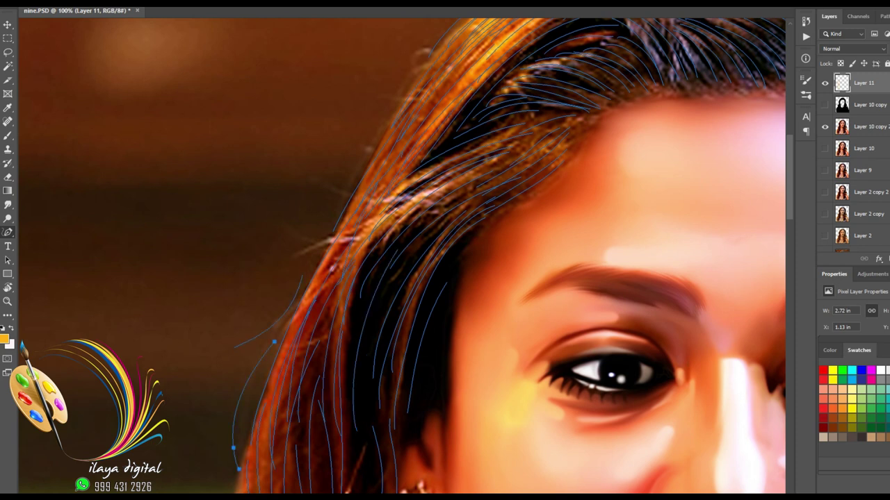
Stroke the crown, temple and side hair paths in golden yellow
{"action": "right_click", "coordinate": [528, 247]}
{"action": "right_click", "coordinate": [619, 207]}
{"action": "left_click", "coordinate": [651, 278]}
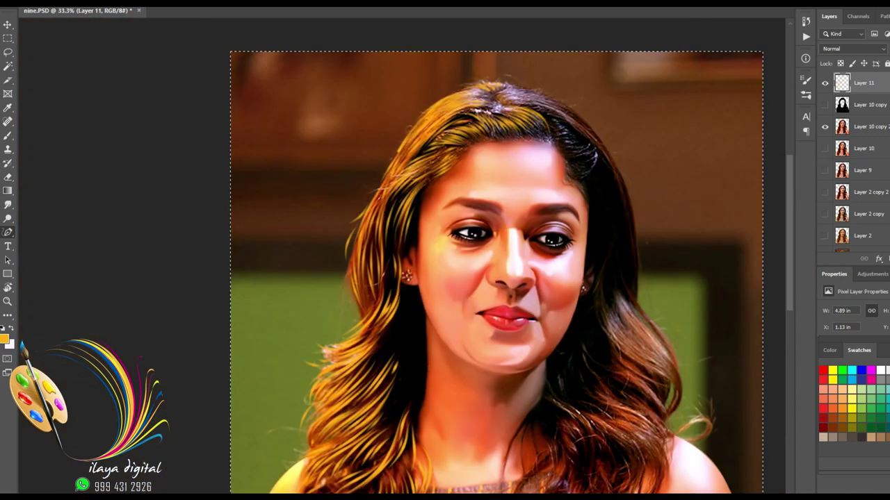
Draw additional strand paths among the golden strands beside the ear and across the crown, including small flyaway hairs
{"action": "key", "text": "ctrl+plus"}
{"action": "key", "text": "ctrl+plus"}
{"action": "key", "text": "ctrl+plus"}
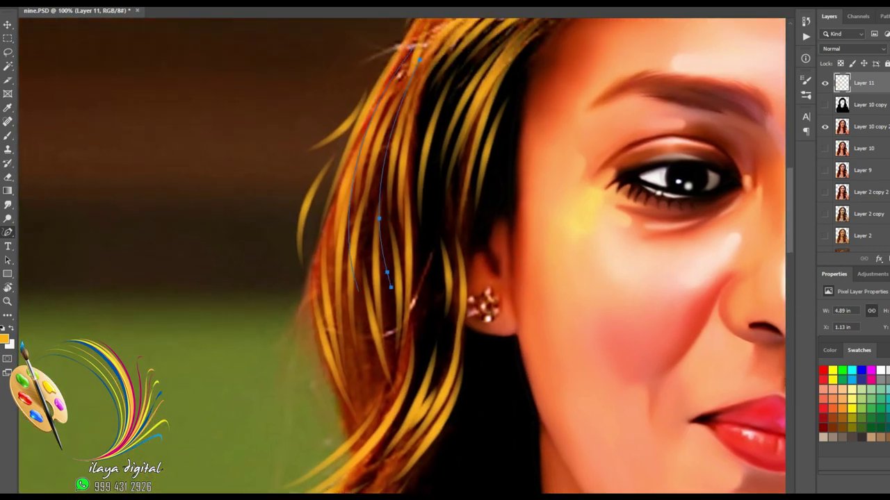
{"action": "left_click_drag", "start_coordinate": [411, 50], "coordinate": [359, 327]}
{"action": "left_click_drag", "start_coordinate": [393, 57], "coordinate": [338, 382]}
{"action": "left_click_drag", "start_coordinate": [337, 190], "coordinate": [348, 400]}
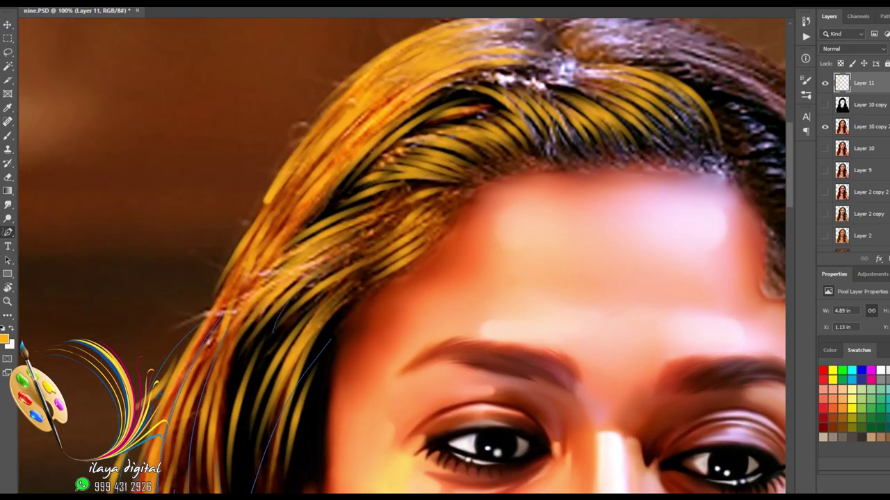
{"action": "left_click_drag", "start_coordinate": [387, 237], "coordinate": [442, 201]}
{"action": "mouse_move", "coordinate": [307, 210]}
{"action": "left_mouse_down"}
{"action": "mouse_move", "coordinate": [423, 80]}
{"action": "mouse_move", "coordinate": [444, 116]}
{"action": "left_mouse_up"}
{"action": "left_click_drag", "start_coordinate": [286, 198], "coordinate": [531, 83]}
{"action": "left_click_drag", "start_coordinate": [281, 175], "coordinate": [547, 63]}
{"action": "left_click_drag", "start_coordinate": [309, 128], "coordinate": [519, 51]}
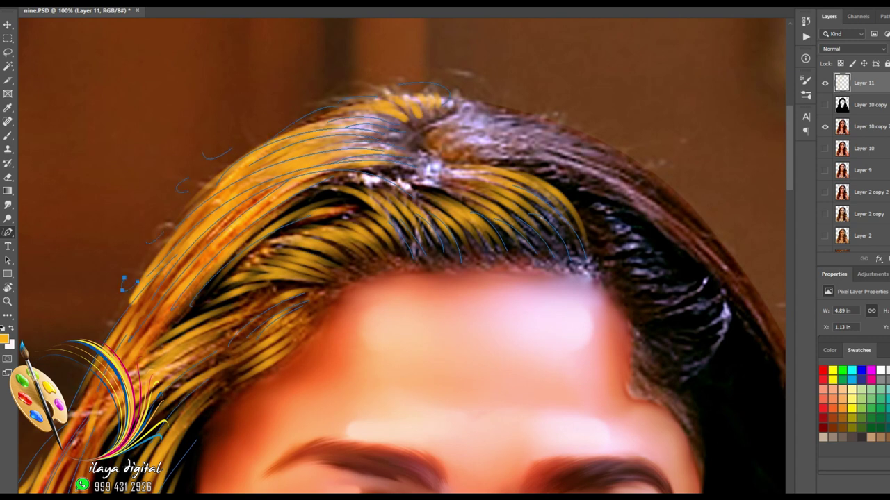
Stroke the additional strand and flyaway paths in golden yellow and dismiss the paths
{"action": "key", "text": "b"}
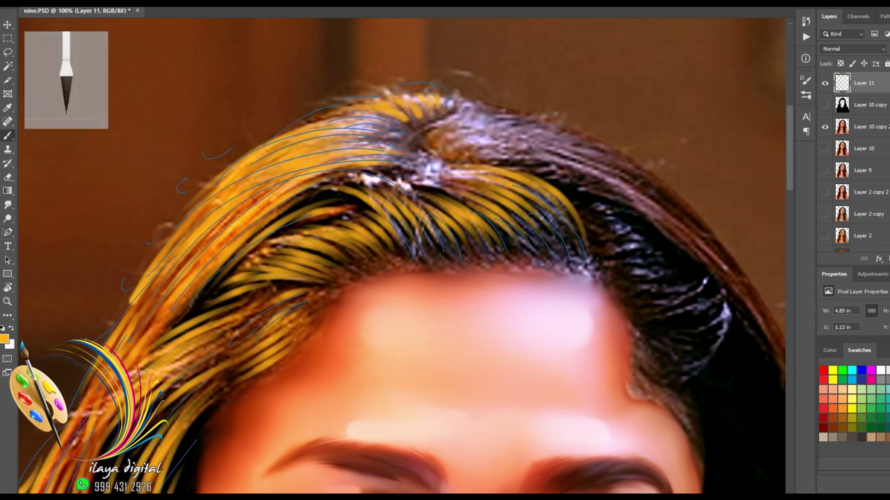
{"action": "key", "text": "p"}
{"action": "right_click", "coordinate": [279, 99]}
{"action": "left_click", "coordinate": [312, 172]}
{"action": "key", "text": "Return"}
{"action": "key", "text": "Return"}
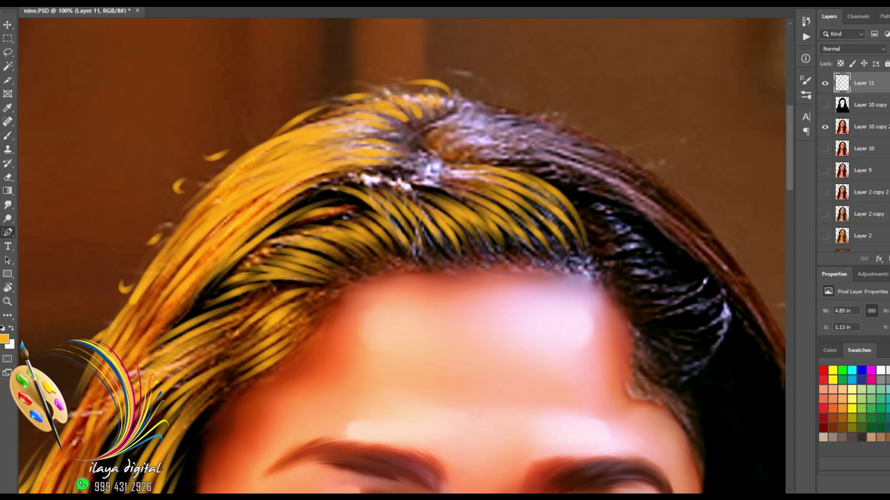
{"action": "key", "text": "ctrl+minus"}
{"action": "key", "text": "ctrl+minus"}
{"action": "key", "text": "ctrl+minus"}
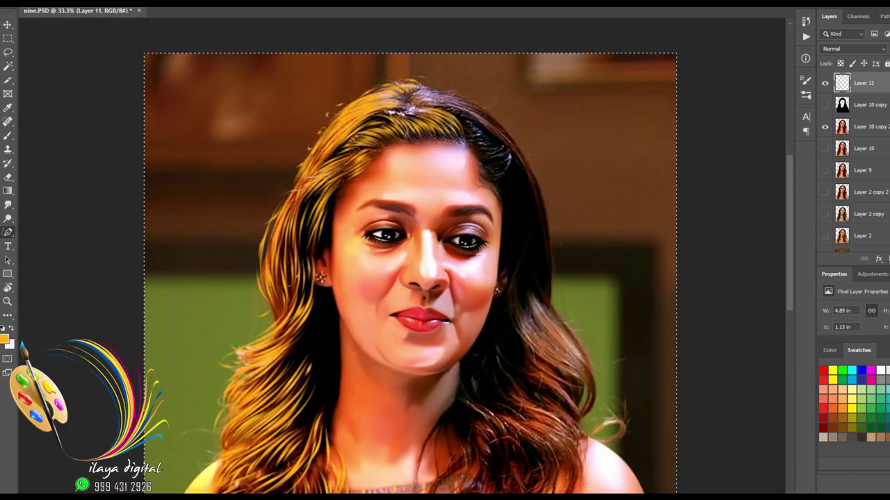
Set the foreground colour to a burnt orange for the hair on the opposite side of the head
{"action": "key", "text": "ctrl+plus"}
{"action": "key", "text": "ctrl+plus"}
{"action": "left_click_drag", "start_coordinate": [486, 375], "coordinate": [284, 150]}
{"action": "left_click", "coordinate": [4, 339]}
{"action": "left_click", "coordinate": [859, 431]}
{"action": "left_click", "coordinate": [839, 329]}
{"action": "key", "text": "Return"}
Draw flowing strand paths along the wavy brown hair against the green background beside the neck
{"action": "key", "text": "ctrl+plus"}
{"action": "left_click_drag", "start_coordinate": [486, 244], "coordinate": [315, 296]}
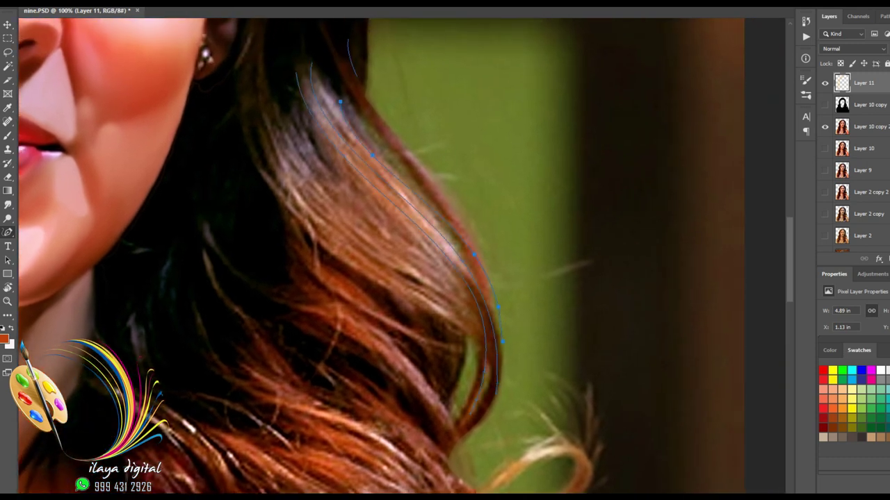
{"action": "left_click_drag", "start_coordinate": [357, 75], "coordinate": [489, 286]}
{"action": "key", "text": "ctrl+a"}
{"action": "left_click_drag", "start_coordinate": [243, 47], "coordinate": [316, 239]}
{"action": "left_click_drag", "start_coordinate": [255, 66], "coordinate": [368, 250]}
{"action": "mouse_move", "coordinate": [274, 76]}
{"action": "left_mouse_down"}
{"action": "mouse_move", "coordinate": [429, 245]}
{"action": "mouse_move", "coordinate": [431, 237]}
{"action": "left_mouse_up"}
{"action": "left_click_drag", "start_coordinate": [250, 100], "coordinate": [420, 300]}
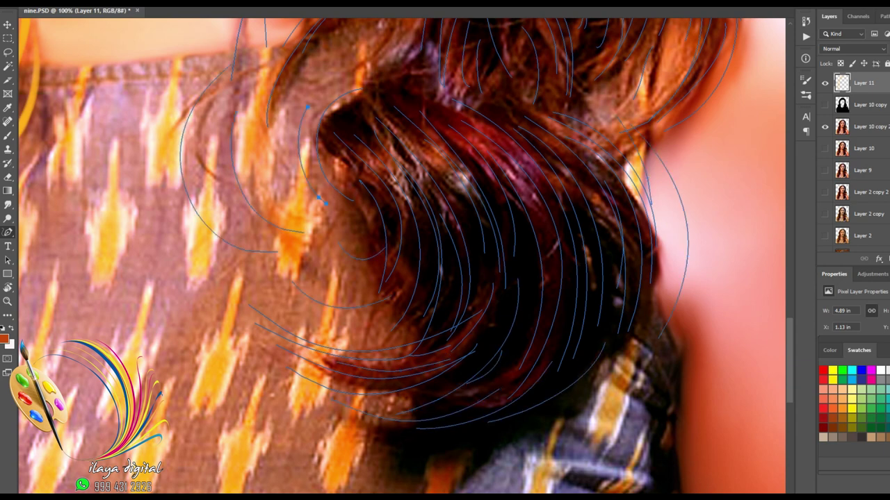
Stroke the paths over the brown side hair in burnt orange and delete the paths
{"action": "key", "text": "ctrl+plus"}
{"action": "key", "text": "ctrl+plus"}
{"action": "key", "text": "ctrl+plus"}
{"action": "scroll", "coordinate": [401, 256], "scroll_direction": "up", "scroll_amount": 6}
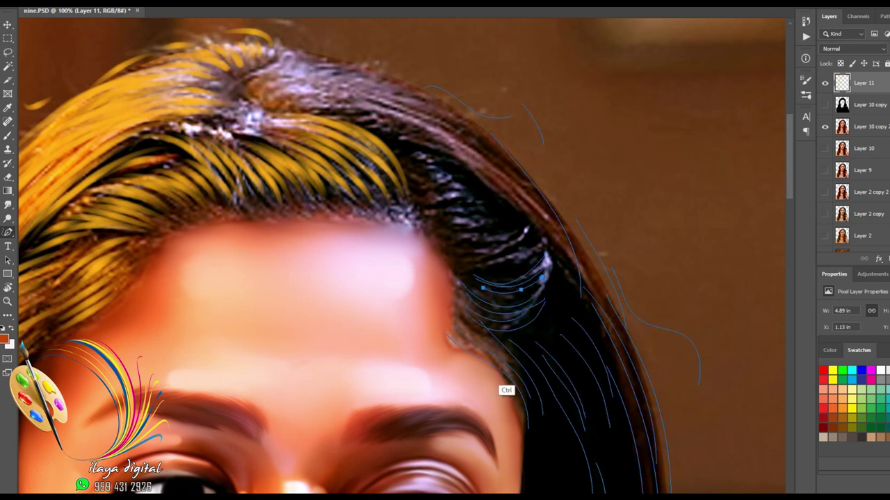
{"action": "key", "text": "ctrl+plus"}
{"action": "key", "text": "ctrl+plus"}
{"action": "right_click", "coordinate": [530, 248]}
{"action": "left_click", "coordinate": [559, 225]}
{"action": "key", "text": "Return"}
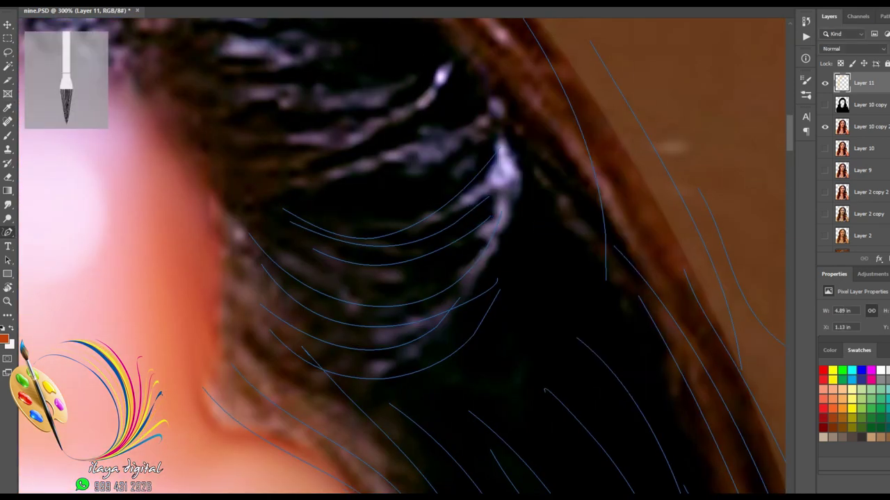
{"action": "key", "text": "Delete"}
{"action": "key", "text": "ctrl+minus"}
{"action": "key", "text": "ctrl+minus"}
{"action": "key", "text": "ctrl+minus"}
{"action": "key", "text": "ctrl+minus"}
{"action": "key", "text": "ctrl+minus"}
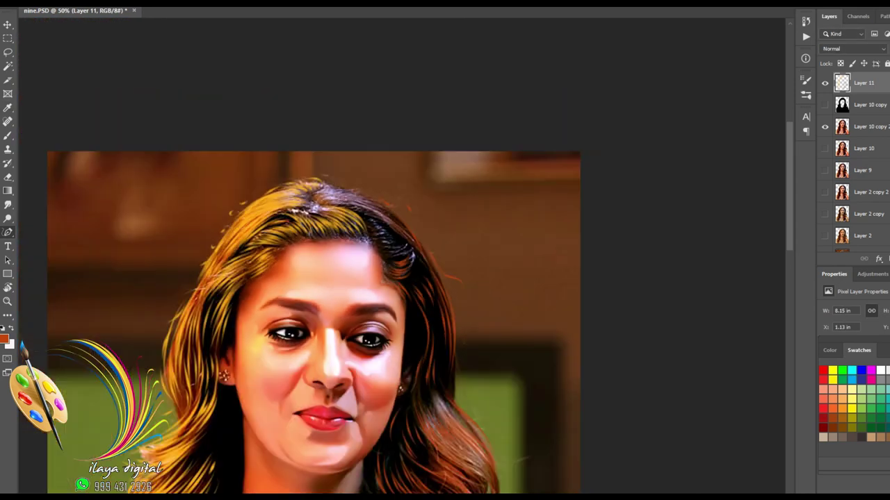
Draw short curved strand paths over the dark hair at the temple on the burnt-orange side
{"action": "scroll", "coordinate": [402, 256], "scroll_direction": "down", "scroll_amount": 3}
{"action": "key", "text": "ctrl+plus"}
{"action": "key", "text": "ctrl+plus"}
{"action": "key", "text": "ctrl+plus"}
{"action": "scroll", "coordinate": [402, 255], "scroll_direction": "up", "scroll_amount": 5}
{"action": "scroll", "coordinate": [402, 256], "scroll_direction": "up", "scroll_amount": 7}
{"action": "scroll", "coordinate": [401, 256], "scroll_direction": "down", "scroll_amount": 3}
{"action": "key", "text": "ctrl+plus"}
{"action": "key", "text": "ctrl+plus"}
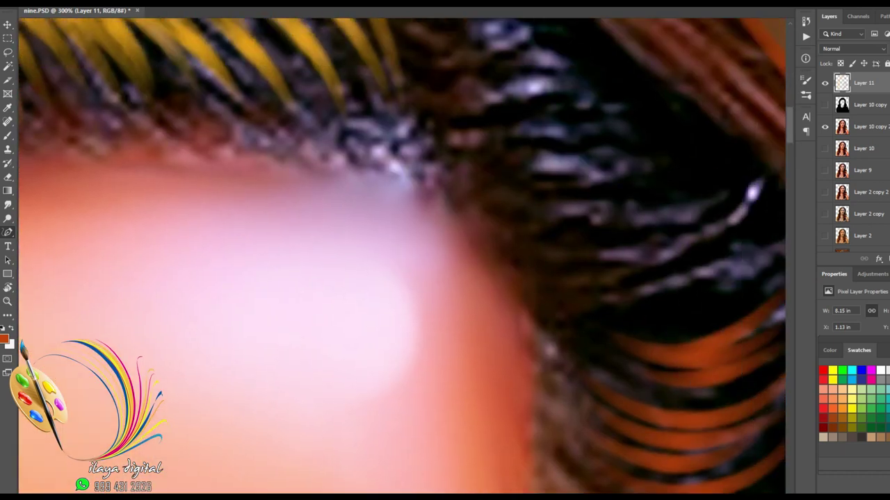
{"action": "scroll", "coordinate": [401, 256], "scroll_direction": "right", "scroll_amount": 3}
{"action": "key", "text": "ctrl+minus"}
{"action": "left_click_drag", "start_coordinate": [315, 115], "coordinate": [382, 107]}
{"action": "left_click_drag", "start_coordinate": [312, 128], "coordinate": [391, 129]}
{"action": "left_click_drag", "start_coordinate": [320, 144], "coordinate": [404, 144]}
{"action": "mouse_move", "coordinate": [318, 160]}
{"action": "left_mouse_down"}
{"action": "mouse_move", "coordinate": [414, 154]}
{"action": "mouse_move", "coordinate": [417, 168]}
{"action": "left_mouse_up"}
{"action": "left_click_drag", "start_coordinate": [332, 188], "coordinate": [441, 188]}
{"action": "left_click_drag", "start_coordinate": [338, 203], "coordinate": [471, 209]}
{"action": "left_click_drag", "start_coordinate": [346, 218], "coordinate": [455, 214]}
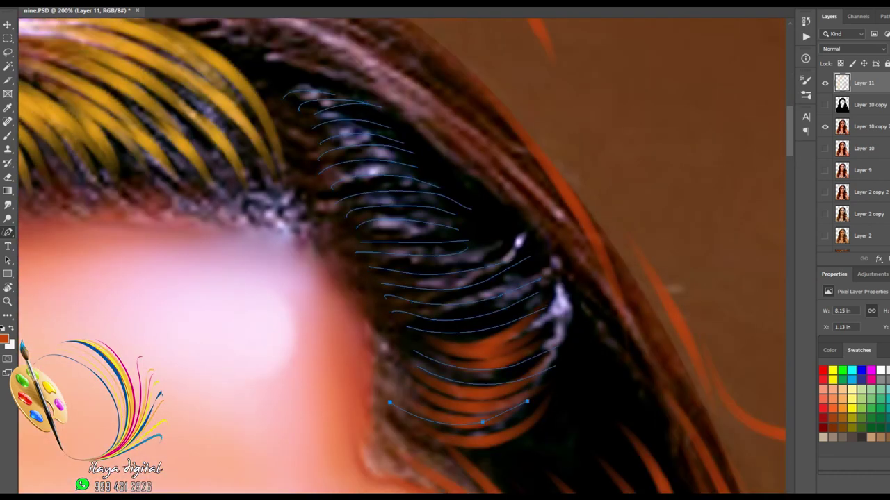
Draw long strand paths from the parting over the brown crown and down the outer side of the head
{"action": "left_click_drag", "start_coordinate": [389, 173], "coordinate": [501, 360]}
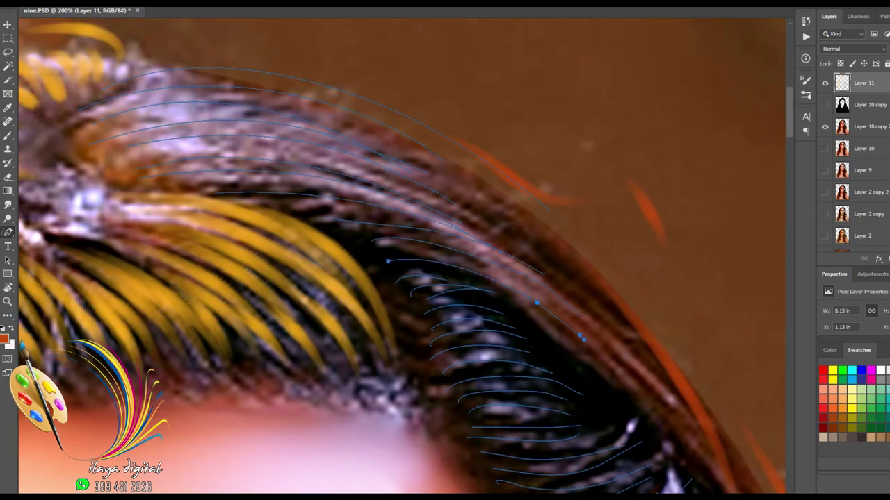
{"action": "mouse_move", "coordinate": [486, 278]}
{"action": "left_mouse_down"}
{"action": "mouse_move", "coordinate": [356, 198]}
{"action": "mouse_move", "coordinate": [355, 208]}
{"action": "left_mouse_up"}
{"action": "left_click", "coordinate": [351, 125]}
{"action": "left_click", "coordinate": [539, 295]}
{"action": "left_click", "coordinate": [581, 362]}
{"action": "scroll", "coordinate": [401, 257], "scroll_direction": "down", "scroll_amount": 5}
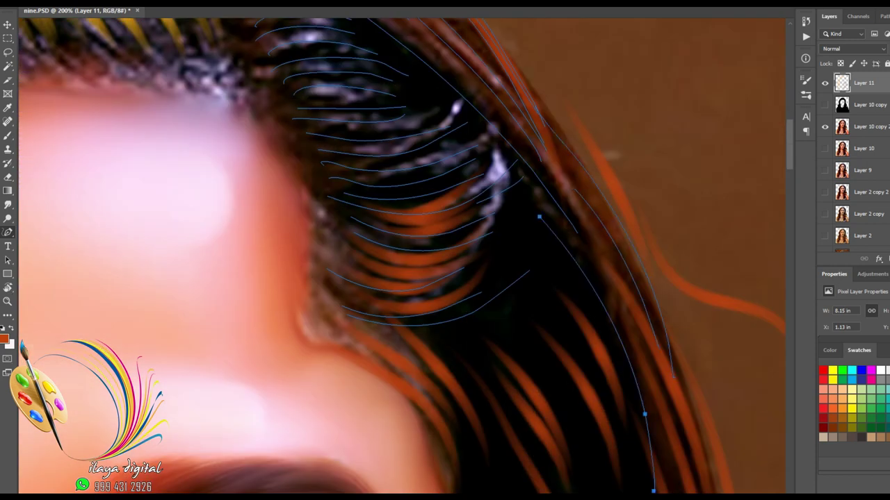
Stroke the temple and brown crown paths in burnt orange and dismiss the paths
{"action": "key", "text": "ctrl+minus"}
{"action": "key", "text": "ctrl+minus"}
{"action": "right_click", "coordinate": [602, 126]}
{"action": "left_click", "coordinate": [631, 197]}
{"action": "key", "text": "Return"}
{"action": "key", "text": "Return"}
{"action": "scroll", "coordinate": [393, 257], "scroll_direction": "down", "scroll_amount": 7}
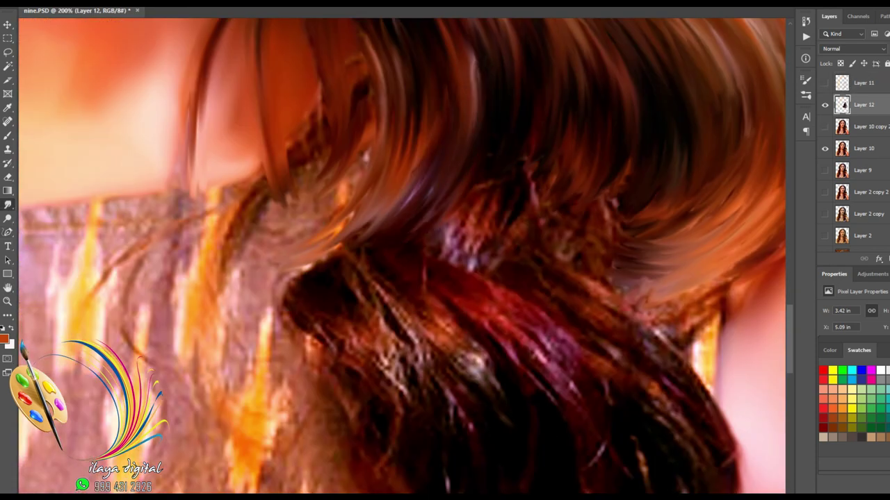
Smudge the brown wave tips on the chest and the loose curved strands lying over the patterned top
{"action": "left_click_drag", "start_coordinate": [572, 132], "coordinate": [481, 260]}
{"action": "left_click_drag", "start_coordinate": [628, 173], "coordinate": [539, 267]}
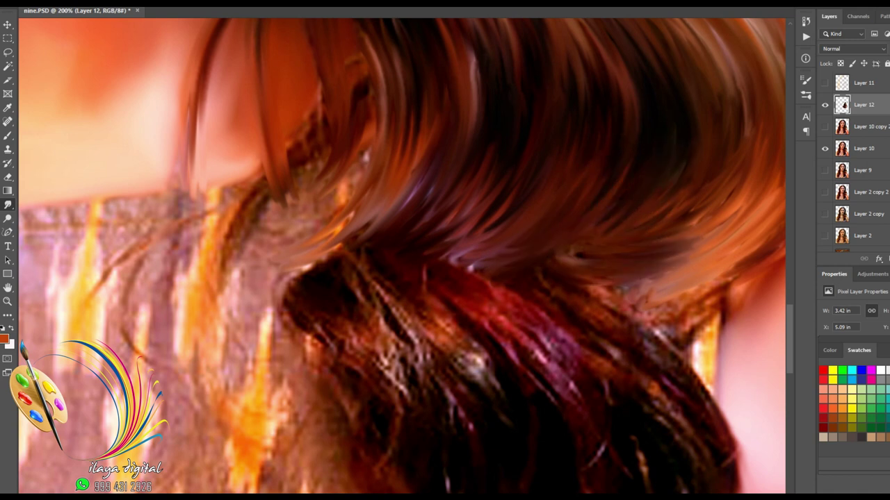
{"action": "left_click_drag", "start_coordinate": [261, 187], "coordinate": [219, 366]}
{"action": "left_click_drag", "start_coordinate": [214, 221], "coordinate": [243, 416]}
Smudge the upper part of the dark curl below the waves into long curved brown strands
{"action": "left_click_drag", "start_coordinate": [335, 251], "coordinate": [386, 421]}
{"action": "left_click_drag", "start_coordinate": [357, 281], "coordinate": [458, 462]}
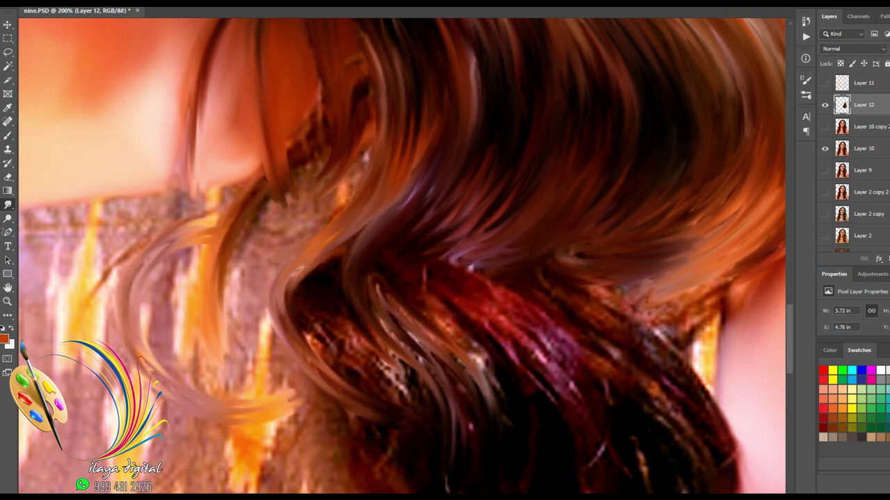
{"action": "left_click_drag", "start_coordinate": [474, 245], "coordinate": [444, 336]}
{"action": "left_click_drag", "start_coordinate": [352, 255], "coordinate": [396, 384]}
{"action": "left_click_drag", "start_coordinate": [303, 259], "coordinate": [356, 384]}
{"action": "left_click_drag", "start_coordinate": [281, 299], "coordinate": [358, 428]}
{"action": "left_click_drag", "start_coordinate": [369, 301], "coordinate": [445, 403]}
{"action": "left_click_drag", "start_coordinate": [484, 283], "coordinate": [577, 420]}
{"action": "left_click_drag", "start_coordinate": [577, 278], "coordinate": [682, 445]}
Smudge the inner and lower strands of the dark curl into round orange-brown sweeps over the patterned top
{"action": "left_click_drag", "start_coordinate": [528, 389], "coordinate": [458, 210]}
{"action": "left_click_drag", "start_coordinate": [342, 202], "coordinate": [439, 258]}
{"action": "left_click_drag", "start_coordinate": [202, 416], "coordinate": [397, 412]}
{"action": "left_click_drag", "start_coordinate": [368, 208], "coordinate": [445, 268]}
{"action": "left_click_drag", "start_coordinate": [292, 377], "coordinate": [410, 368]}
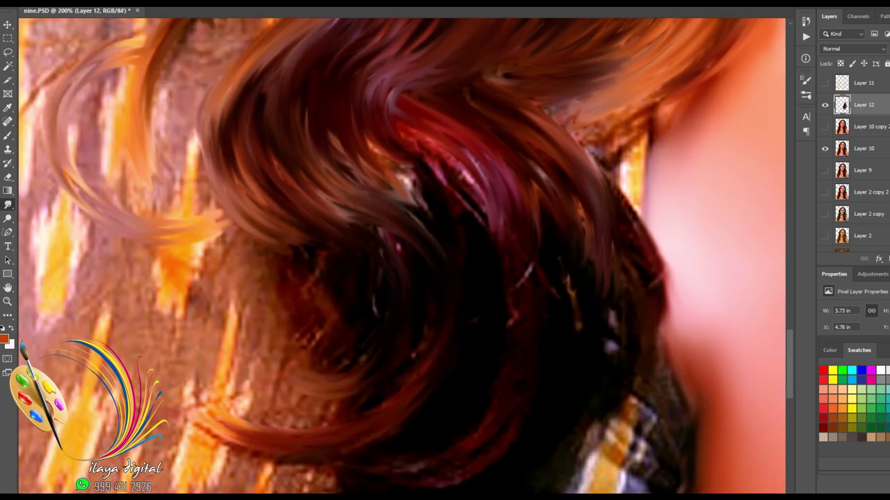
{"action": "left_click_drag", "start_coordinate": [297, 362], "coordinate": [383, 342]}
{"action": "left_click_drag", "start_coordinate": [306, 396], "coordinate": [386, 364]}
{"action": "left_click_drag", "start_coordinate": [284, 406], "coordinate": [376, 392]}
Smudge the red and purple highlights in the middle of the curl into smooth curved strands
{"action": "left_click_drag", "start_coordinate": [382, 168], "coordinate": [456, 237]}
{"action": "left_click_drag", "start_coordinate": [371, 148], "coordinate": [460, 226]}
{"action": "left_click_drag", "start_coordinate": [428, 160], "coordinate": [511, 267]}
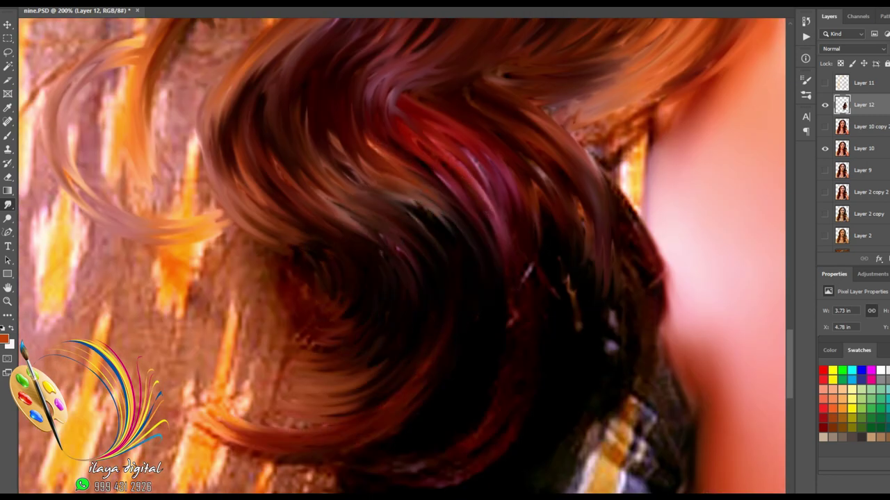
{"action": "left_click_drag", "start_coordinate": [445, 180], "coordinate": [530, 296]}
{"action": "left_click_drag", "start_coordinate": [486, 184], "coordinate": [535, 297]}
{"action": "left_click_drag", "start_coordinate": [516, 173], "coordinate": [576, 357]}
Smudge the curl's outer edge beside the arm and the dark hair ends along its underside
{"action": "left_click_drag", "start_coordinate": [436, 68], "coordinate": [413, 150]}
{"action": "left_click_drag", "start_coordinate": [574, 196], "coordinate": [601, 303]}
{"action": "left_click_drag", "start_coordinate": [585, 159], "coordinate": [619, 353]}
{"action": "left_click_drag", "start_coordinate": [614, 181], "coordinate": [664, 374]}
{"action": "left_click_drag", "start_coordinate": [675, 79], "coordinate": [572, 128]}
{"action": "left_click_drag", "start_coordinate": [721, 59], "coordinate": [615, 167]}
{"action": "left_click_drag", "start_coordinate": [580, 133], "coordinate": [666, 334]}
{"action": "left_click_drag", "start_coordinate": [390, 376], "coordinate": [421, 139]}
{"action": "left_click_drag", "start_coordinate": [253, 245], "coordinate": [375, 286]}
{"action": "left_click_drag", "start_coordinate": [314, 237], "coordinate": [410, 254]}
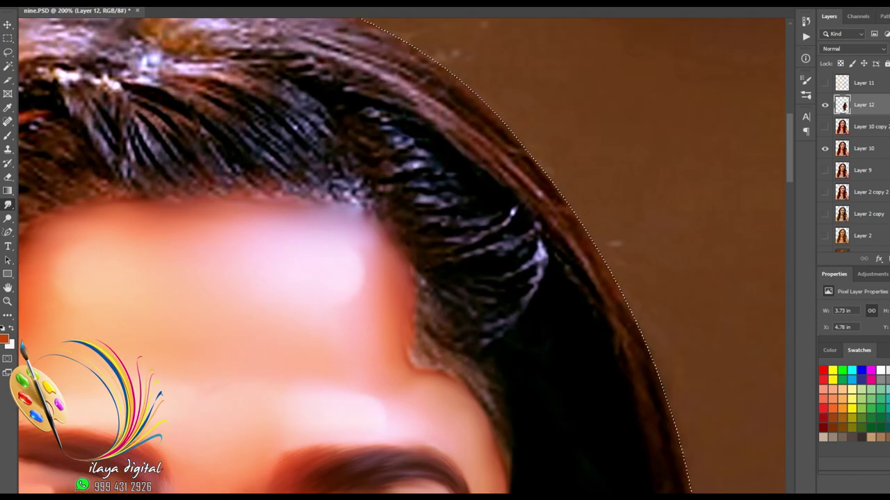
Zoom in to 300% and smudge the wavy dark hair at the temple into thin curved strands
{"action": "key", "text": "ctrl+plus"}
{"action": "left_click_drag", "start_coordinate": [425, 196], "coordinate": [526, 202]}
{"action": "left_click_drag", "start_coordinate": [452, 200], "coordinate": [574, 179]}
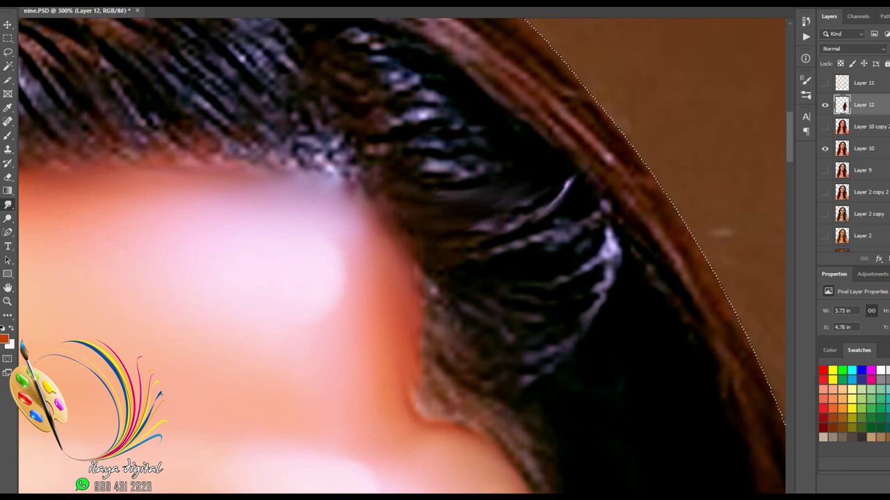
{"action": "left_click_drag", "start_coordinate": [445, 231], "coordinate": [575, 214]}
{"action": "left_click_drag", "start_coordinate": [479, 261], "coordinate": [614, 236]}
{"action": "left_click_drag", "start_coordinate": [432, 292], "coordinate": [610, 254]}
{"action": "left_click_drag", "start_coordinate": [442, 329], "coordinate": [612, 274]}
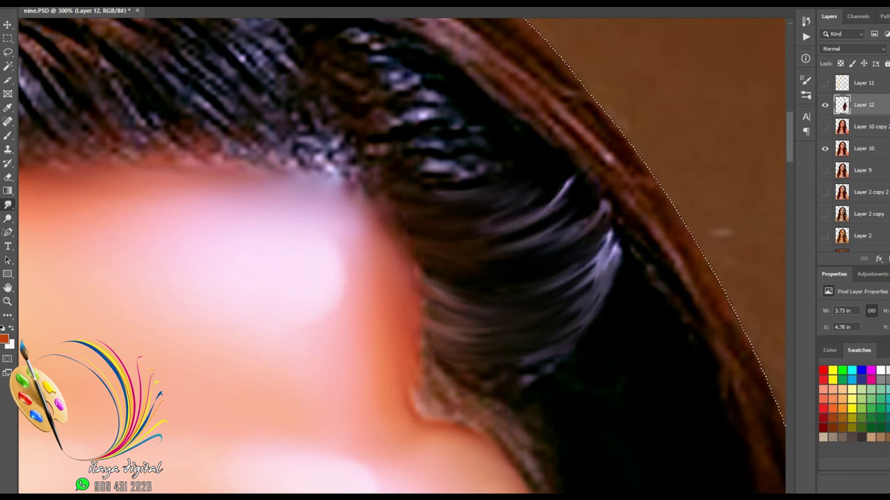
{"action": "left_click_drag", "start_coordinate": [418, 372], "coordinate": [553, 364]}
{"action": "left_click_drag", "start_coordinate": [429, 411], "coordinate": [549, 406]}
Smudge the dark band between the temple waves and the brown outer hair into smooth downward strands
{"action": "left_click_drag", "start_coordinate": [590, 192], "coordinate": [623, 221]}
{"action": "left_click_drag", "start_coordinate": [542, 165], "coordinate": [625, 252]}
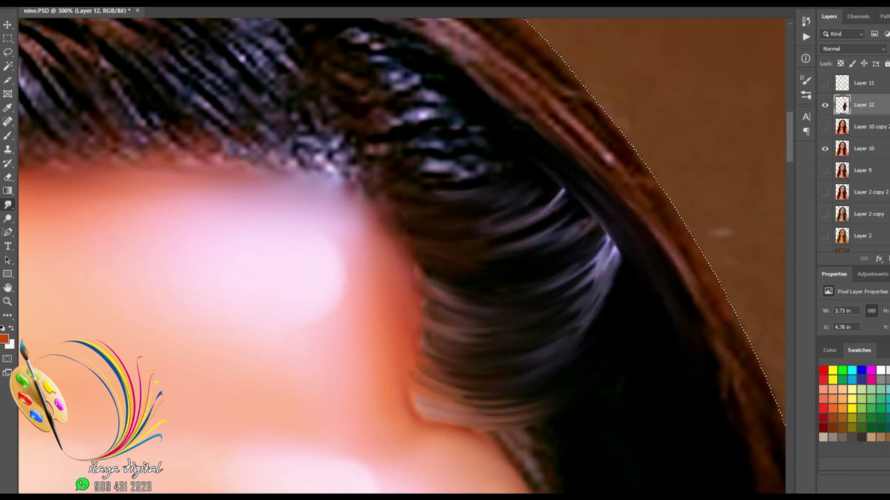
{"action": "left_click_drag", "start_coordinate": [572, 115], "coordinate": [697, 313]}
{"action": "left_click_drag", "start_coordinate": [601, 236], "coordinate": [638, 303]}
Smudge the dark side hair beside the ear downward into the grey-brown strands
{"action": "left_click_drag", "start_coordinate": [556, 389], "coordinate": [470, 181]}
{"action": "left_click_drag", "start_coordinate": [542, 375], "coordinate": [438, 201]}
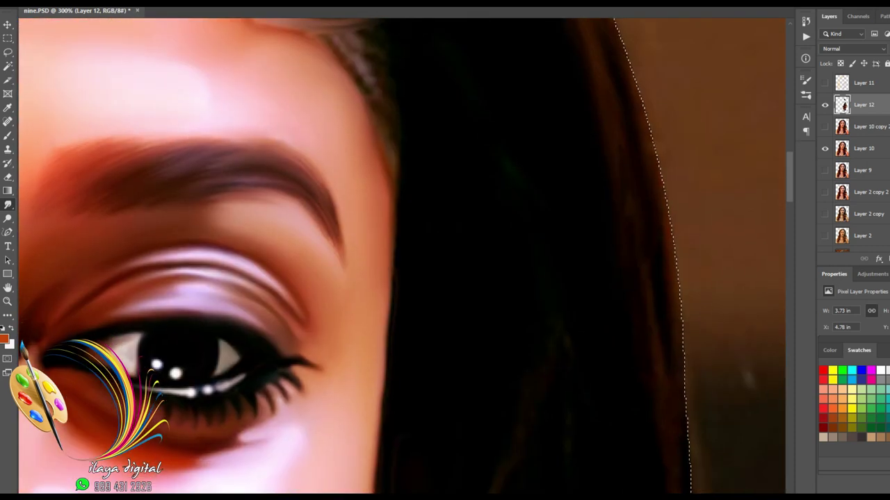
{"action": "left_click_drag", "start_coordinate": [501, 375], "coordinate": [459, 186]}
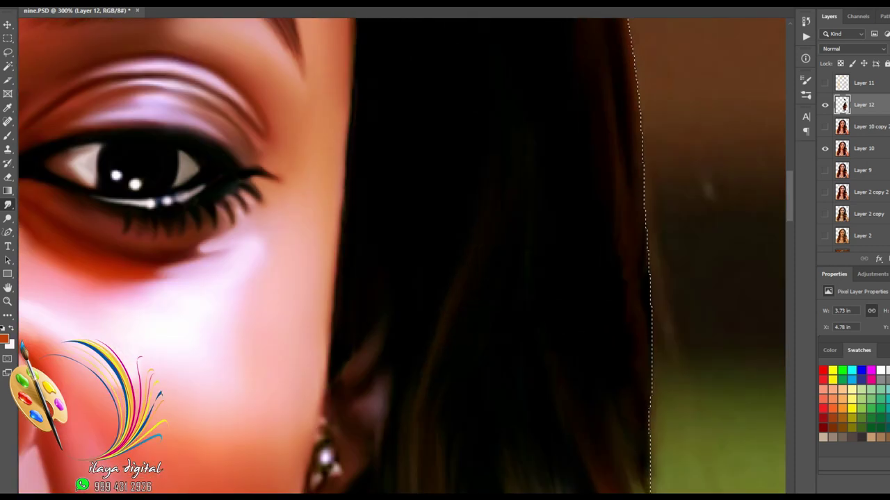
{"action": "left_click_drag", "start_coordinate": [500, 389], "coordinate": [473, 182]}
{"action": "left_click_drag", "start_coordinate": [603, 215], "coordinate": [631, 370]}
{"action": "left_click_drag", "start_coordinate": [516, 253], "coordinate": [567, 354]}
{"action": "left_click_drag", "start_coordinate": [504, 261], "coordinate": [539, 412]}
{"action": "left_click_drag", "start_coordinate": [492, 278], "coordinate": [496, 417]}
{"action": "left_click_drag", "start_coordinate": [452, 320], "coordinate": [472, 420]}
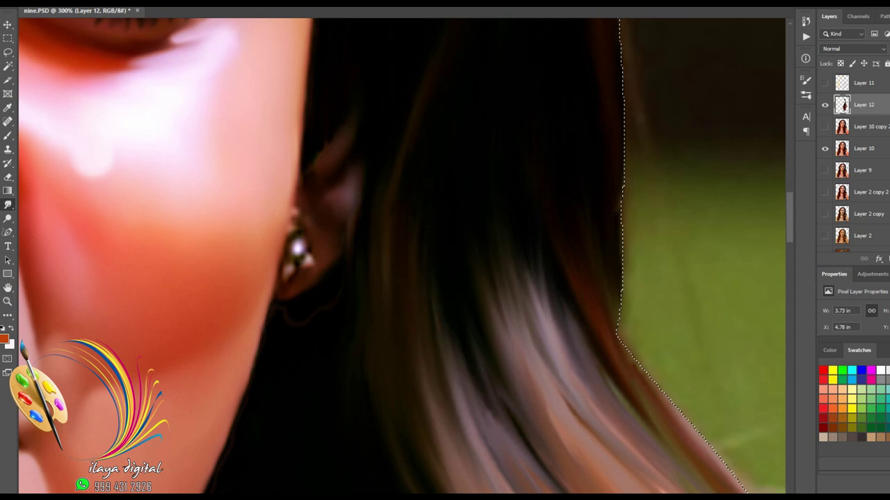
Examine the smudged side hair from the ear down to the neck and back up to the hairline
{"action": "left_click_drag", "start_coordinate": [486, 292], "coordinate": [561, 268]}
{"action": "scroll", "coordinate": [402, 257], "scroll_direction": "down", "scroll_amount": 6}
{"action": "scroll", "coordinate": [401, 256], "scroll_direction": "left", "scroll_amount": 2}
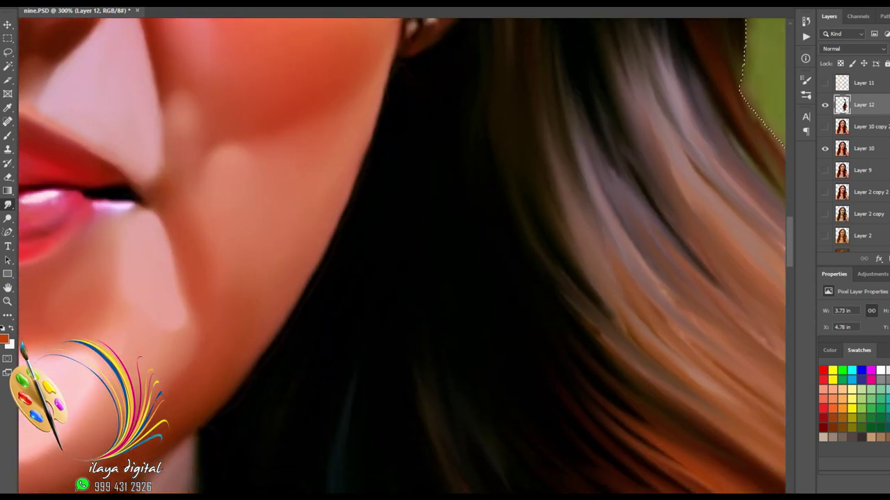
{"action": "left_click_drag", "start_coordinate": [431, 292], "coordinate": [407, 481]}
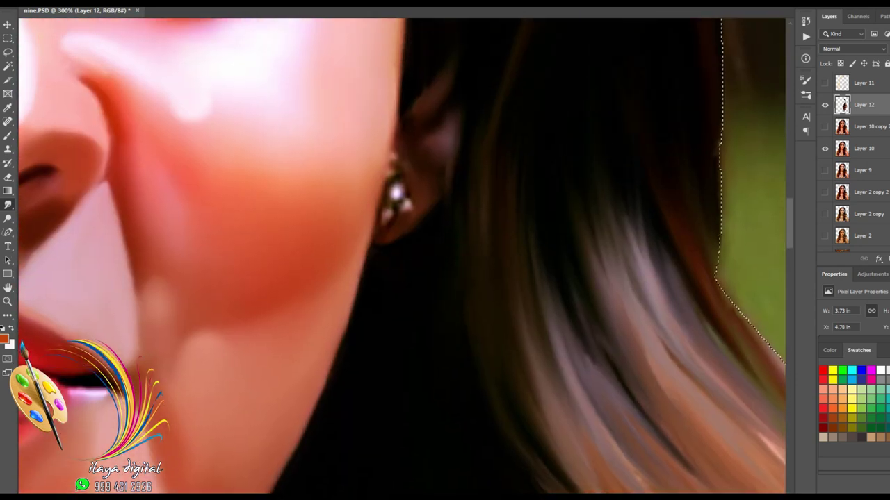
{"action": "scroll", "coordinate": [401, 256], "scroll_direction": "up", "scroll_amount": 5}
{"action": "scroll", "coordinate": [402, 257], "scroll_direction": "up", "scroll_amount": 5}
{"action": "scroll", "coordinate": [401, 256], "scroll_direction": "left", "scroll_amount": 1}
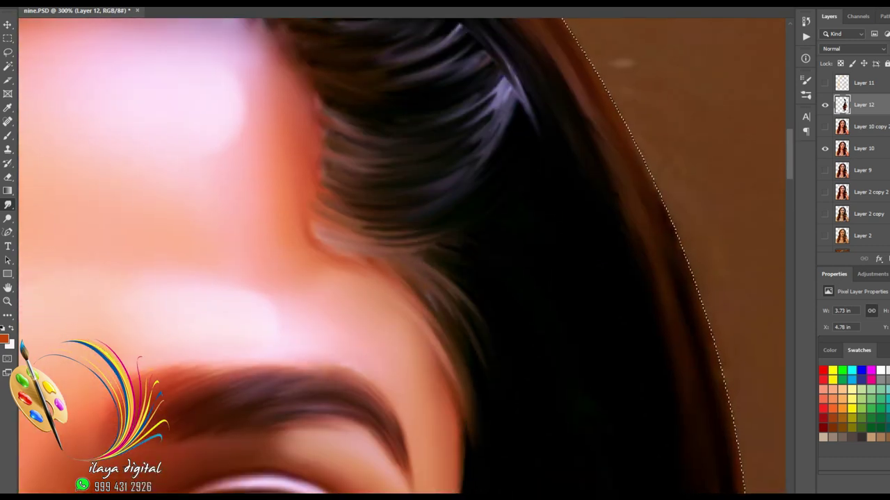
{"action": "scroll", "coordinate": [402, 256], "scroll_direction": "down", "scroll_amount": 3}
{"action": "scroll", "coordinate": [402, 256], "scroll_direction": "left", "scroll_amount": 1}
{"action": "scroll", "coordinate": [402, 256], "scroll_direction": "up", "scroll_amount": 6}
{"action": "scroll", "coordinate": [401, 257], "scroll_direction": "left", "scroll_amount": 3}
Smudge the hair above the forehead, from the bright highlight at the parting toward the temple, into long curved strands
{"action": "left_click_drag", "start_coordinate": [495, 249], "coordinate": [619, 341]}
{"action": "left_click_drag", "start_coordinate": [535, 337], "coordinate": [656, 378]}
{"action": "left_click_drag", "start_coordinate": [417, 157], "coordinate": [481, 212]}
{"action": "mouse_move", "coordinate": [445, 159]}
{"action": "left_mouse_down"}
{"action": "mouse_move", "coordinate": [653, 313]}
{"action": "mouse_move", "coordinate": [698, 366]}
{"action": "left_mouse_up"}
{"action": "left_click_drag", "start_coordinate": [390, 271], "coordinate": [570, 230]}
{"action": "left_click_drag", "start_coordinate": [341, 126], "coordinate": [549, 198]}
{"action": "mouse_move", "coordinate": [389, 124]}
{"action": "left_mouse_down"}
{"action": "mouse_move", "coordinate": [598, 240]}
{"action": "mouse_move", "coordinate": [556, 160]}
{"action": "left_mouse_up"}
{"action": "mouse_move", "coordinate": [327, 142]}
{"action": "left_mouse_down"}
{"action": "mouse_move", "coordinate": [504, 268]}
{"action": "mouse_move", "coordinate": [530, 244]}
{"action": "left_mouse_up"}
{"action": "mouse_move", "coordinate": [310, 153]}
{"action": "left_mouse_down"}
{"action": "mouse_move", "coordinate": [513, 256]}
{"action": "mouse_move", "coordinate": [567, 313]}
{"action": "left_mouse_up"}
{"action": "left_click_drag", "start_coordinate": [483, 167], "coordinate": [610, 284]}
{"action": "left_click_drag", "start_coordinate": [516, 164], "coordinate": [641, 325]}
{"action": "left_click_drag", "start_coordinate": [487, 119], "coordinate": [626, 286]}
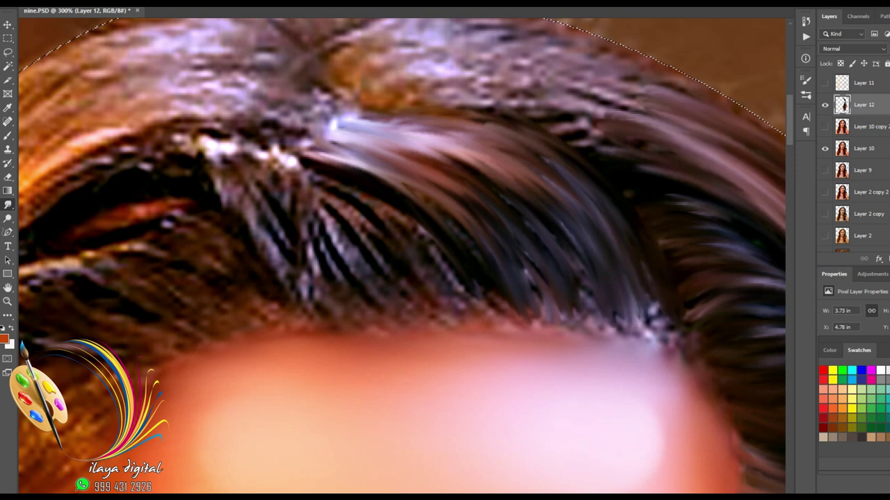
Smudge the dark strands along the middle of the front hairline down toward the forehead
{"action": "left_click_drag", "start_coordinate": [427, 111], "coordinate": [653, 313]}
{"action": "left_click_drag", "start_coordinate": [403, 132], "coordinate": [567, 209]}
{"action": "left_click_drag", "start_coordinate": [400, 148], "coordinate": [549, 222]}
{"action": "mouse_move", "coordinate": [385, 153]}
{"action": "left_mouse_down"}
{"action": "mouse_move", "coordinate": [464, 207]}
{"action": "mouse_move", "coordinate": [511, 313]}
{"action": "left_mouse_up"}
{"action": "left_click_drag", "start_coordinate": [531, 185], "coordinate": [570, 329]}
{"action": "mouse_move", "coordinate": [209, 156]}
{"action": "left_mouse_down"}
{"action": "mouse_move", "coordinate": [267, 257]}
{"action": "mouse_move", "coordinate": [389, 298]}
{"action": "mouse_move", "coordinate": [459, 309]}
{"action": "mouse_move", "coordinate": [375, 327]}
{"action": "left_mouse_up"}
{"action": "left_click_drag", "start_coordinate": [407, 230], "coordinate": [442, 338]}
Smudge the golden-brown hair along the hairline below the golden crown band into curved strands
{"action": "mouse_move", "coordinate": [277, 152]}
{"action": "left_mouse_down"}
{"action": "mouse_move", "coordinate": [332, 250]}
{"action": "mouse_move", "coordinate": [596, 241]}
{"action": "left_mouse_up"}
{"action": "left_click_drag", "start_coordinate": [223, 304], "coordinate": [302, 279]}
{"action": "left_click_drag", "start_coordinate": [241, 288], "coordinate": [335, 261]}
{"action": "left_click_drag", "start_coordinate": [271, 278], "coordinate": [360, 244]}
{"action": "left_click_drag", "start_coordinate": [360, 288], "coordinate": [437, 327]}
{"action": "left_click_drag", "start_coordinate": [303, 243], "coordinate": [405, 267]}
{"action": "left_click_drag", "start_coordinate": [376, 221], "coordinate": [480, 296]}
{"action": "left_click_drag", "start_coordinate": [424, 200], "coordinate": [528, 278]}
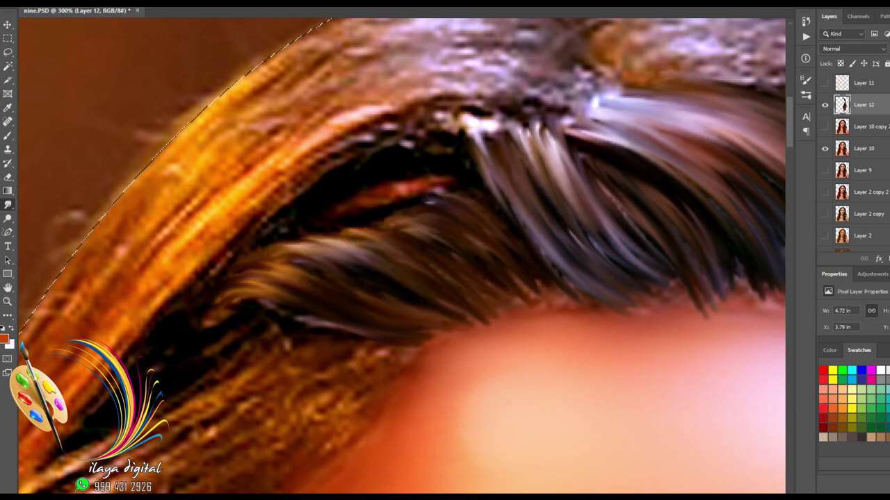
{"action": "left_click_drag", "start_coordinate": [390, 234], "coordinate": [488, 292]}
{"action": "left_click_drag", "start_coordinate": [479, 209], "coordinate": [578, 299]}
Extend the brown hairline strands by smudging them outward into the dark gap under the golden band
{"action": "left_click_drag", "start_coordinate": [329, 321], "coordinate": [250, 325]}
{"action": "left_click_drag", "start_coordinate": [281, 274], "coordinate": [179, 342]}
{"action": "left_click_drag", "start_coordinate": [286, 250], "coordinate": [198, 285]}
{"action": "left_click_drag", "start_coordinate": [223, 271], "coordinate": [144, 333]}
{"action": "left_click_drag", "start_coordinate": [335, 236], "coordinate": [246, 260]}
{"action": "left_click_drag", "start_coordinate": [333, 277], "coordinate": [211, 305]}
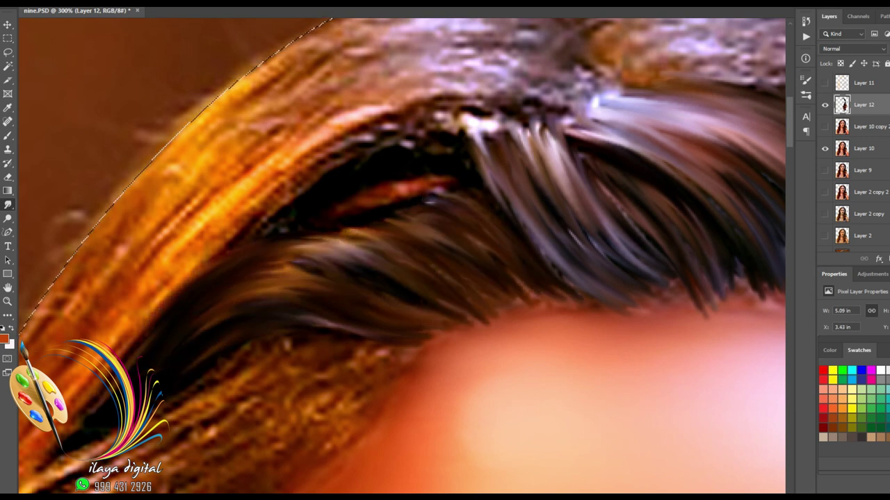
Smudge the reddish strand and the black gap beneath the golden band into smooth curves
{"action": "left_click_drag", "start_coordinate": [327, 255], "coordinate": [270, 276]}
{"action": "left_click_drag", "start_coordinate": [320, 241], "coordinate": [403, 274]}
{"action": "left_click_drag", "start_coordinate": [415, 185], "coordinate": [374, 200]}
{"action": "left_click_drag", "start_coordinate": [403, 187], "coordinate": [512, 232]}
{"action": "left_click_drag", "start_coordinate": [450, 179], "coordinate": [535, 231]}
{"action": "left_click_drag", "start_coordinate": [414, 208], "coordinate": [312, 245]}
{"action": "left_click_drag", "start_coordinate": [264, 221], "coordinate": [336, 171]}
Smudge the golden-orange outer hair band along the head's curve into long smooth strands
{"action": "mouse_move", "coordinate": [401, 147]}
{"action": "left_mouse_down"}
{"action": "mouse_move", "coordinate": [498, 190]}
{"action": "mouse_move", "coordinate": [578, 268]}
{"action": "left_mouse_up"}
{"action": "mouse_move", "coordinate": [278, 250]}
{"action": "left_mouse_down"}
{"action": "mouse_move", "coordinate": [531, 297]}
{"action": "mouse_move", "coordinate": [464, 244]}
{"action": "left_mouse_up"}
{"action": "left_click_drag", "start_coordinate": [406, 187], "coordinate": [294, 289]}
{"action": "left_click_drag", "start_coordinate": [355, 219], "coordinate": [302, 283]}
{"action": "left_click_drag", "start_coordinate": [241, 299], "coordinate": [153, 426]}
{"action": "left_click_drag", "start_coordinate": [560, 123], "coordinate": [448, 190]}
{"action": "left_click_drag", "start_coordinate": [460, 192], "coordinate": [332, 309]}
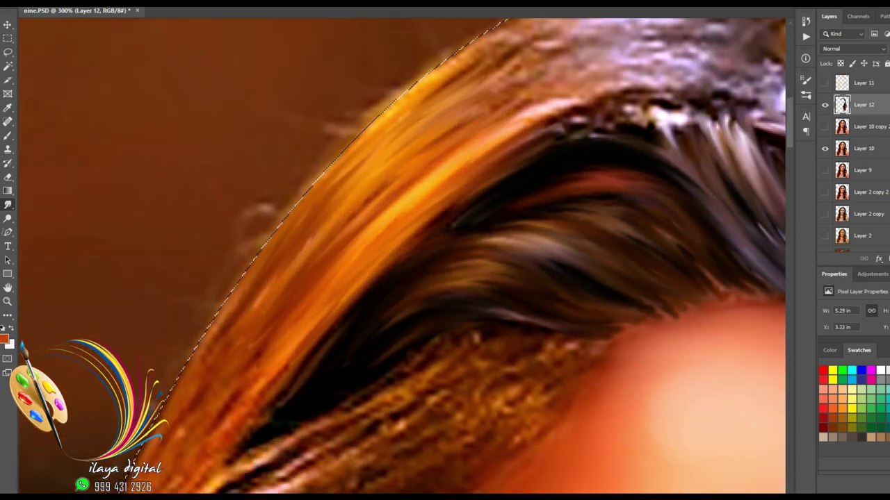
Smudge the lavender-grey hair at the top of the crown from the parting toward the golden side
{"action": "left_click_drag", "start_coordinate": [584, 152], "coordinate": [278, 301]}
{"action": "left_click_drag", "start_coordinate": [421, 209], "coordinate": [279, 244]}
{"action": "left_click_drag", "start_coordinate": [434, 170], "coordinate": [295, 207]}
{"action": "left_click_drag", "start_coordinate": [433, 132], "coordinate": [329, 167]}
{"action": "left_click_drag", "start_coordinate": [481, 125], "coordinate": [333, 126]}
{"action": "left_click_drag", "start_coordinate": [521, 120], "coordinate": [378, 111]}
{"action": "left_click_drag", "start_coordinate": [283, 241], "coordinate": [185, 277]}
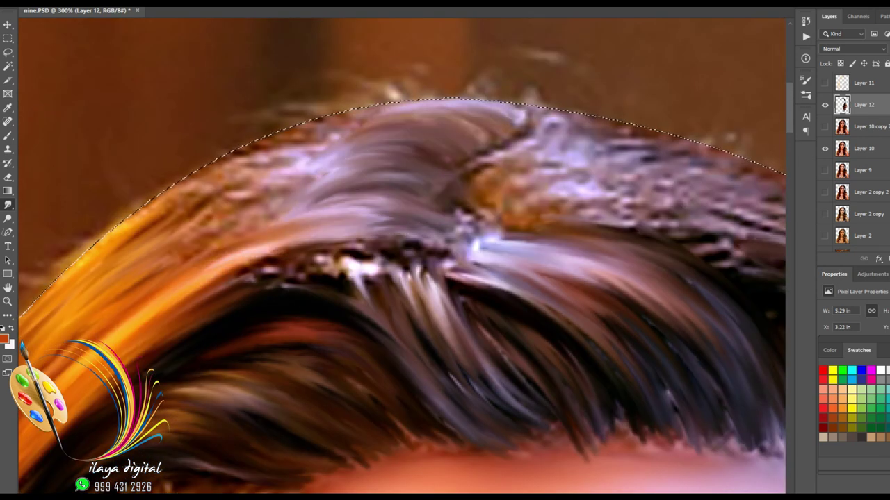
Smudge the speckled lower edge of the crown and the roots of the front strands at the parting
{"action": "left_click_drag", "start_coordinate": [398, 241], "coordinate": [220, 278]}
{"action": "left_click_drag", "start_coordinate": [420, 255], "coordinate": [247, 292]}
{"action": "left_click_drag", "start_coordinate": [358, 269], "coordinate": [287, 285]}
{"action": "left_click_drag", "start_coordinate": [436, 250], "coordinate": [456, 344]}
{"action": "left_click_drag", "start_coordinate": [402, 259], "coordinate": [465, 379]}
{"action": "left_click_drag", "start_coordinate": [364, 253], "coordinate": [395, 340]}
{"action": "left_click_drag", "start_coordinate": [444, 251], "coordinate": [249, 302]}
{"action": "left_click_drag", "start_coordinate": [442, 240], "coordinate": [306, 259]}
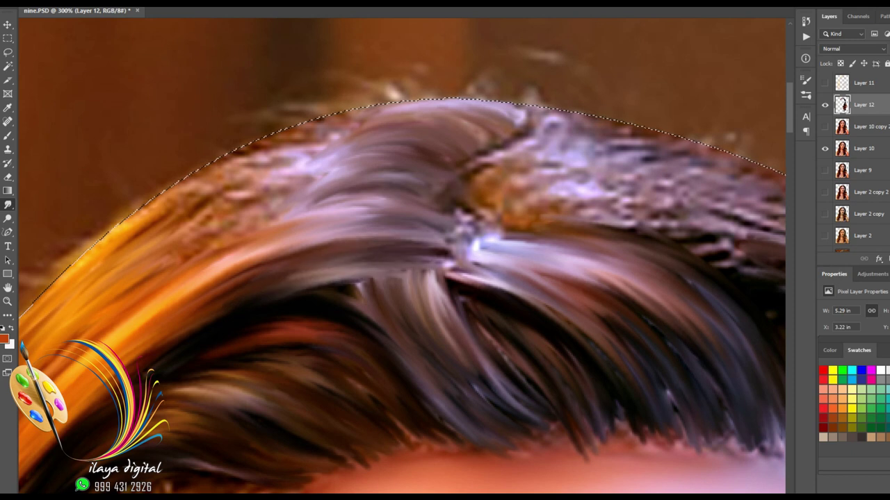
Smudge the rest of the crown from the parting outward, blending the lavender strands into the golden hair
{"action": "left_click_drag", "start_coordinate": [400, 198], "coordinate": [212, 253]}
{"action": "left_click_drag", "start_coordinate": [408, 185], "coordinate": [203, 247]}
{"action": "left_click_drag", "start_coordinate": [387, 161], "coordinate": [158, 239]}
{"action": "left_click_drag", "start_coordinate": [417, 135], "coordinate": [132, 256]}
{"action": "left_click_drag", "start_coordinate": [328, 134], "coordinate": [107, 256]}
{"action": "left_click_drag", "start_coordinate": [379, 132], "coordinate": [137, 217]}
{"action": "left_click_drag", "start_coordinate": [484, 115], "coordinate": [313, 146]}
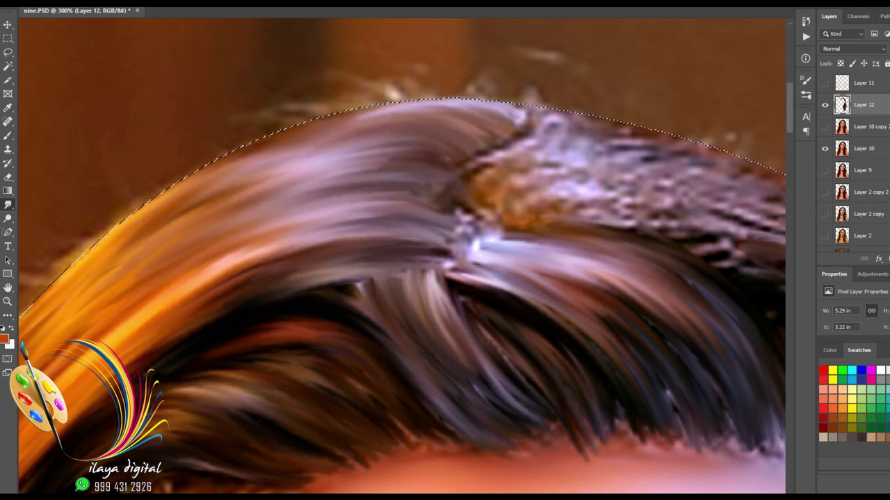
{"action": "left_click_drag", "start_coordinate": [386, 162], "coordinate": [275, 182]}
Smudge across the bright spot at the parting's front end, blending it into the dark swept strands
{"action": "left_click_drag", "start_coordinate": [417, 251], "coordinate": [531, 286]}
{"action": "left_click_drag", "start_coordinate": [426, 270], "coordinate": [502, 282]}
{"action": "mouse_move", "coordinate": [436, 234]}
{"action": "left_mouse_down"}
{"action": "mouse_move", "coordinate": [539, 248]}
{"action": "mouse_move", "coordinate": [504, 237]}
{"action": "left_mouse_up"}
{"action": "left_click_drag", "start_coordinate": [451, 204], "coordinate": [604, 231]}
{"action": "left_click_drag", "start_coordinate": [455, 258], "coordinate": [595, 355]}
{"action": "left_click_drag", "start_coordinate": [518, 264], "coordinate": [629, 353]}
{"action": "left_click_drag", "start_coordinate": [617, 281], "coordinate": [690, 347]}
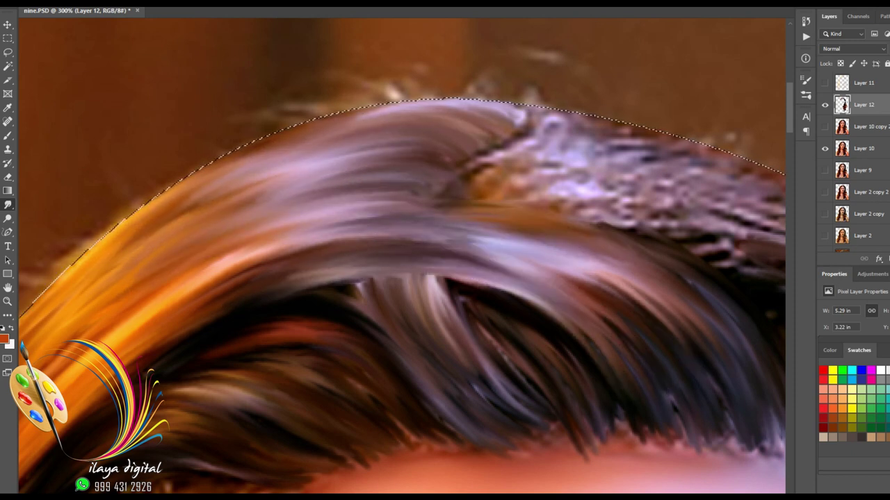
{"action": "left_click_drag", "start_coordinate": [423, 274], "coordinate": [564, 335]}
Smudge the speckled lavender hair beyond the parting along the crown's outer edge into strands flowing down the dark side
{"action": "left_click_drag", "start_coordinate": [528, 208], "coordinate": [303, 267]}
{"action": "left_click_drag", "start_coordinate": [576, 241], "coordinate": [782, 388]}
{"action": "left_click_drag", "start_coordinate": [249, 237], "coordinate": [422, 202]}
{"action": "left_click_drag", "start_coordinate": [291, 186], "coordinate": [431, 190]}
{"action": "left_click_drag", "start_coordinate": [393, 230], "coordinate": [462, 244]}
{"action": "left_click_drag", "start_coordinate": [368, 191], "coordinate": [611, 278]}
{"action": "left_click_drag", "start_coordinate": [299, 170], "coordinate": [450, 196]}
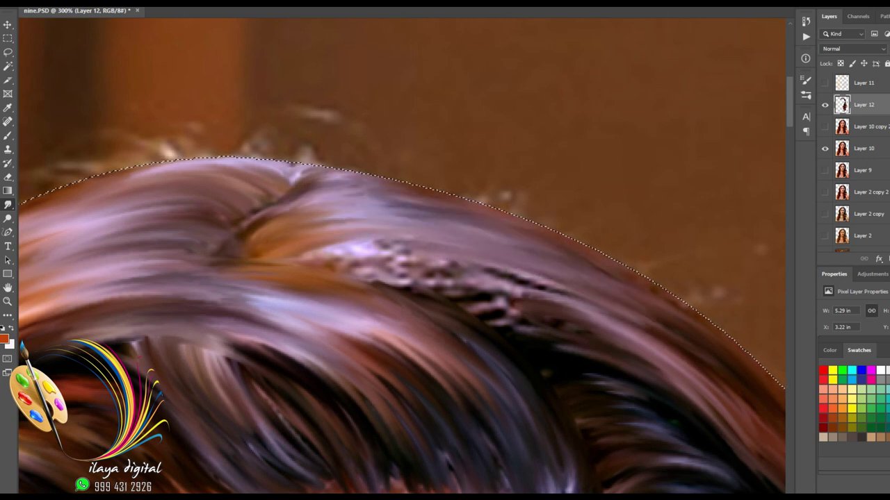
Smudge the remaining speckled band below the parting on the crown's dark side into the surrounding swept strands
{"action": "left_click_drag", "start_coordinate": [348, 260], "coordinate": [604, 313]}
{"action": "left_click_drag", "start_coordinate": [403, 271], "coordinate": [572, 322]}
{"action": "left_click_drag", "start_coordinate": [473, 316], "coordinate": [607, 335]}
{"action": "left_click_drag", "start_coordinate": [449, 294], "coordinate": [650, 349]}
{"action": "left_click_drag", "start_coordinate": [369, 257], "coordinate": [449, 274]}
{"action": "left_click_drag", "start_coordinate": [295, 254], "coordinate": [435, 243]}
Smudge the grainy golden-brown strands at the earring-side temple, sweeping them from the forehead down toward the outer hair edge
{"action": "key", "text": "ctrl+d"}
{"action": "key", "text": "ctrl+minus"}
{"action": "key", "text": "ctrl+minus"}
{"action": "key", "text": "ctrl+plus"}
{"action": "key", "text": "ctrl+plus"}
{"action": "left_click_drag", "start_coordinate": [201, 431], "coordinate": [615, 79]}
{"action": "left_click_drag", "start_coordinate": [334, 341], "coordinate": [412, 273]}
{"action": "key", "text": "ctrl+minus"}
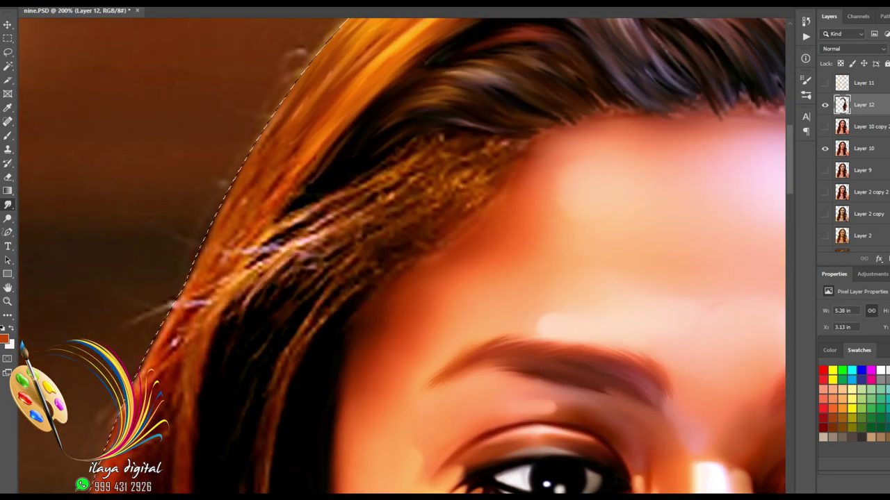
{"action": "left_click_drag", "start_coordinate": [363, 206], "coordinate": [243, 281]}
{"action": "left_click_drag", "start_coordinate": [251, 282], "coordinate": [215, 331]}
{"action": "left_click_drag", "start_coordinate": [337, 204], "coordinate": [203, 310]}
{"action": "left_click_drag", "start_coordinate": [344, 198], "coordinate": [263, 246]}
{"action": "left_click_drag", "start_coordinate": [358, 184], "coordinate": [216, 262]}
{"action": "left_click_drag", "start_coordinate": [303, 155], "coordinate": [271, 194]}
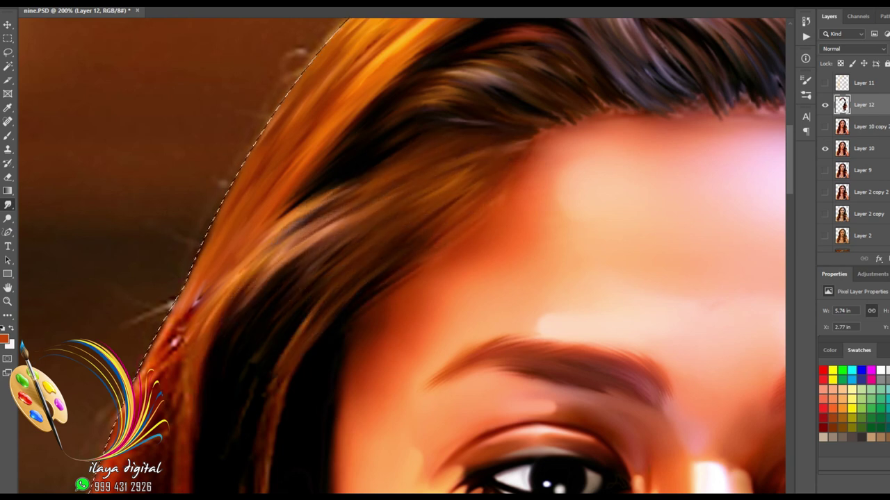
Smudge the pale flicked-out hair tips against the green background into smooth golden and orange strands
{"action": "left_click_drag", "start_coordinate": [286, 368], "coordinate": [439, 130]}
{"action": "left_click_drag", "start_coordinate": [348, 209], "coordinate": [314, 147]}
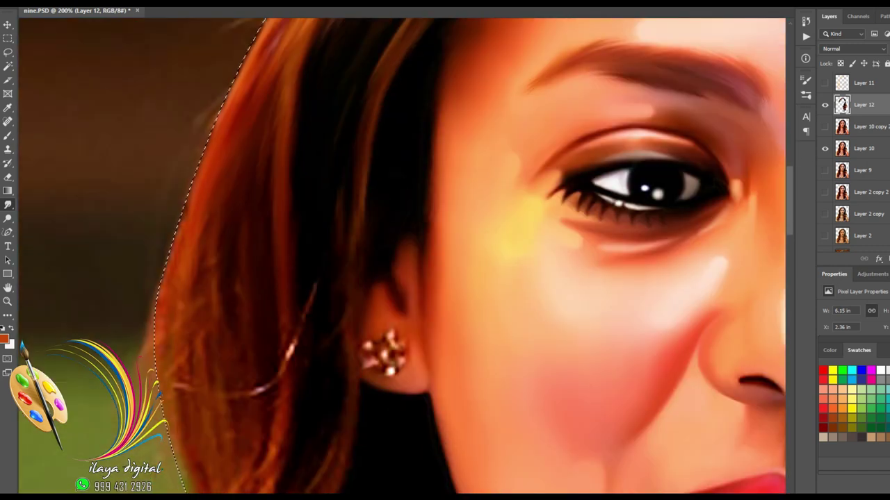
{"action": "left_click_drag", "start_coordinate": [305, 417], "coordinate": [369, 98]}
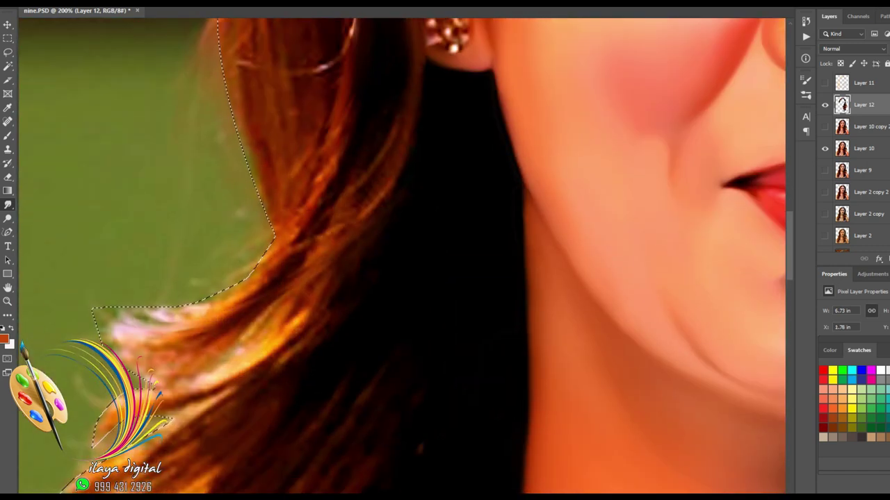
{"action": "left_click_drag", "start_coordinate": [165, 378], "coordinate": [293, 335]}
{"action": "left_click_drag", "start_coordinate": [142, 397], "coordinate": [244, 362]}
{"action": "mouse_move", "coordinate": [175, 411]}
{"action": "left_mouse_down"}
{"action": "mouse_move", "coordinate": [288, 340]}
{"action": "mouse_move", "coordinate": [377, 160]}
{"action": "left_mouse_up"}
{"action": "mouse_move", "coordinate": [146, 303]}
{"action": "left_mouse_down"}
{"action": "mouse_move", "coordinate": [244, 267]}
{"action": "mouse_move", "coordinate": [277, 237]}
{"action": "left_mouse_up"}
{"action": "left_click_drag", "start_coordinate": [182, 323], "coordinate": [312, 250]}
{"action": "left_click_drag", "start_coordinate": [167, 357], "coordinate": [313, 275]}
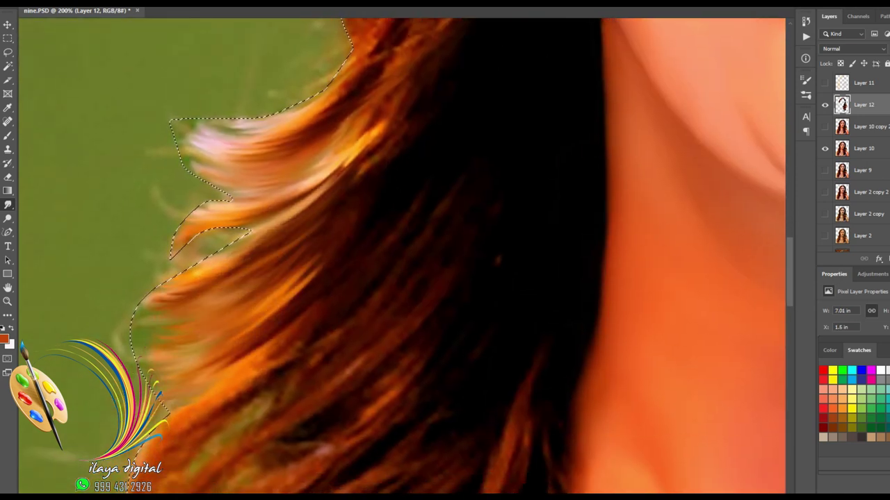
Smudge the orange-brown strands below the flicked tips, blending them inward toward the black hair beside the neck
{"action": "left_click_drag", "start_coordinate": [209, 372], "coordinate": [328, 309]}
{"action": "left_click_drag", "start_coordinate": [229, 363], "coordinate": [335, 292]}
{"action": "left_click_drag", "start_coordinate": [277, 264], "coordinate": [354, 202]}
{"action": "left_click_drag", "start_coordinate": [276, 347], "coordinate": [361, 260]}
{"action": "left_click_drag", "start_coordinate": [263, 376], "coordinate": [338, 317]}
{"action": "left_click_drag", "start_coordinate": [298, 446], "coordinate": [368, 410]}
{"action": "left_click_drag", "start_coordinate": [372, 410], "coordinate": [442, 341]}
{"action": "left_click_drag", "start_coordinate": [267, 345], "coordinate": [355, 281]}
{"action": "mouse_move", "coordinate": [361, 195]}
{"action": "left_mouse_down"}
{"action": "mouse_move", "coordinate": [253, 421]}
{"action": "mouse_move", "coordinate": [251, 407]}
{"action": "left_mouse_up"}
{"action": "mouse_move", "coordinate": [183, 343]}
{"action": "left_mouse_down"}
{"action": "mouse_move", "coordinate": [231, 305]}
{"action": "mouse_move", "coordinate": [317, 278]}
{"action": "left_mouse_up"}
{"action": "left_click_drag", "start_coordinate": [211, 374], "coordinate": [297, 312]}
{"action": "left_click_drag", "start_coordinate": [197, 390], "coordinate": [306, 310]}
Smudge the auburn lock hanging beside the earring and its lower curve, blending the stray strands into it
{"action": "left_click_drag", "start_coordinate": [347, 174], "coordinate": [358, 367]}
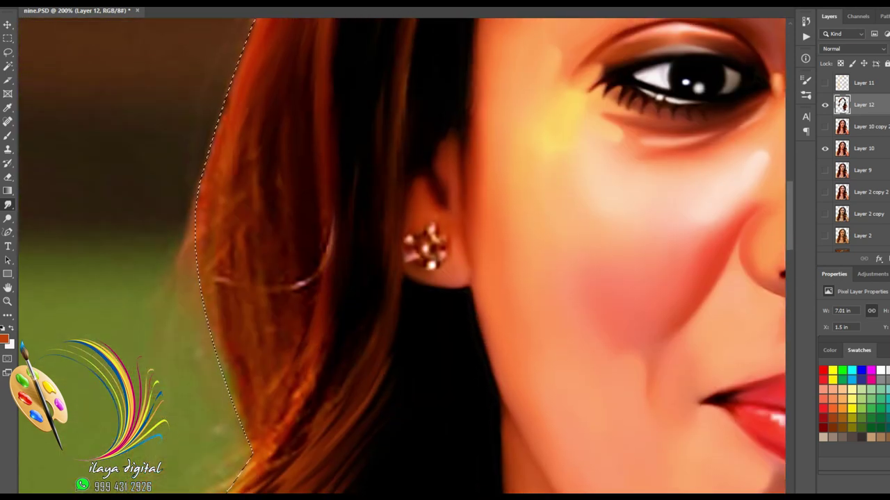
{"action": "left_click_drag", "start_coordinate": [313, 417], "coordinate": [397, 200]}
{"action": "left_click_drag", "start_coordinate": [332, 247], "coordinate": [373, 132]}
{"action": "left_click_drag", "start_coordinate": [275, 295], "coordinate": [384, 201]}
{"action": "left_click_drag", "start_coordinate": [320, 286], "coordinate": [382, 209]}
{"action": "left_click_drag", "start_coordinate": [306, 288], "coordinate": [386, 204]}
{"action": "left_click_drag", "start_coordinate": [260, 303], "coordinate": [395, 182]}
{"action": "left_click_drag", "start_coordinate": [313, 291], "coordinate": [384, 211]}
{"action": "left_click_drag", "start_coordinate": [268, 335], "coordinate": [315, 295]}
{"action": "left_click_drag", "start_coordinate": [287, 345], "coordinate": [327, 290]}
{"action": "left_click_drag", "start_coordinate": [255, 350], "coordinate": [340, 280]}
{"action": "mouse_move", "coordinate": [277, 342]}
{"action": "left_mouse_down"}
{"action": "mouse_move", "coordinate": [353, 300]}
{"action": "mouse_move", "coordinate": [407, 256]}
{"action": "left_mouse_up"}
Smudge the brown strands beside the neck along their flow down toward the yellow-lit shoulder
{"action": "left_click_drag", "start_coordinate": [389, 459], "coordinate": [359, 179]}
{"action": "left_click_drag", "start_coordinate": [375, 389], "coordinate": [375, 197]}
{"action": "left_click_drag", "start_coordinate": [476, 97], "coordinate": [403, 267]}
{"action": "left_click_drag", "start_coordinate": [382, 292], "coordinate": [299, 369]}
{"action": "left_click_drag", "start_coordinate": [514, 153], "coordinate": [544, 215]}
{"action": "mouse_move", "coordinate": [527, 204]}
{"action": "left_mouse_down"}
{"action": "mouse_move", "coordinate": [560, 333]}
{"action": "mouse_move", "coordinate": [500, 249]}
{"action": "left_mouse_up"}
{"action": "mouse_move", "coordinate": [480, 240]}
{"action": "left_mouse_down"}
{"action": "mouse_move", "coordinate": [520, 357]}
{"action": "mouse_move", "coordinate": [531, 310]}
{"action": "left_mouse_up"}
{"action": "left_click_drag", "start_coordinate": [467, 246], "coordinate": [483, 365]}
{"action": "left_click_drag", "start_coordinate": [304, 274], "coordinate": [373, 212]}
{"action": "left_click_drag", "start_coordinate": [301, 286], "coordinate": [382, 111]}
Smudge the golden-brown wavy strands above the yellow-lit shoulder, blending their tips over the skin and into the dark hair
{"action": "left_click_drag", "start_coordinate": [241, 326], "coordinate": [261, 280]}
{"action": "left_click_drag", "start_coordinate": [292, 188], "coordinate": [236, 346]}
{"action": "left_click_drag", "start_coordinate": [182, 381], "coordinate": [458, 172]}
{"action": "left_click_drag", "start_coordinate": [319, 239], "coordinate": [431, 158]}
{"action": "left_click_drag", "start_coordinate": [250, 317], "coordinate": [300, 250]}
{"action": "left_click_drag", "start_coordinate": [335, 185], "coordinate": [388, 164]}
{"action": "left_click_drag", "start_coordinate": [292, 190], "coordinate": [330, 153]}
{"action": "mouse_move", "coordinate": [310, 91]}
{"action": "left_mouse_down"}
{"action": "mouse_move", "coordinate": [380, 49]}
{"action": "mouse_move", "coordinate": [363, 42]}
{"action": "left_mouse_up"}
{"action": "left_click_drag", "start_coordinate": [340, 88], "coordinate": [448, 36]}
{"action": "left_click_drag", "start_coordinate": [387, 125], "coordinate": [446, 85]}
{"action": "mouse_move", "coordinate": [300, 211]}
{"action": "left_mouse_down"}
{"action": "mouse_move", "coordinate": [260, 246]}
{"action": "mouse_move", "coordinate": [236, 338]}
{"action": "left_mouse_up"}
{"action": "left_click_drag", "start_coordinate": [310, 276], "coordinate": [237, 376]}
{"action": "left_click_drag", "start_coordinate": [329, 257], "coordinate": [240, 396]}
{"action": "mouse_move", "coordinate": [432, 160]}
{"action": "left_mouse_down"}
{"action": "mouse_move", "coordinate": [478, 117]}
{"action": "mouse_move", "coordinate": [483, 82]}
{"action": "left_mouse_up"}
{"action": "left_click_drag", "start_coordinate": [389, 327], "coordinate": [367, 176]}
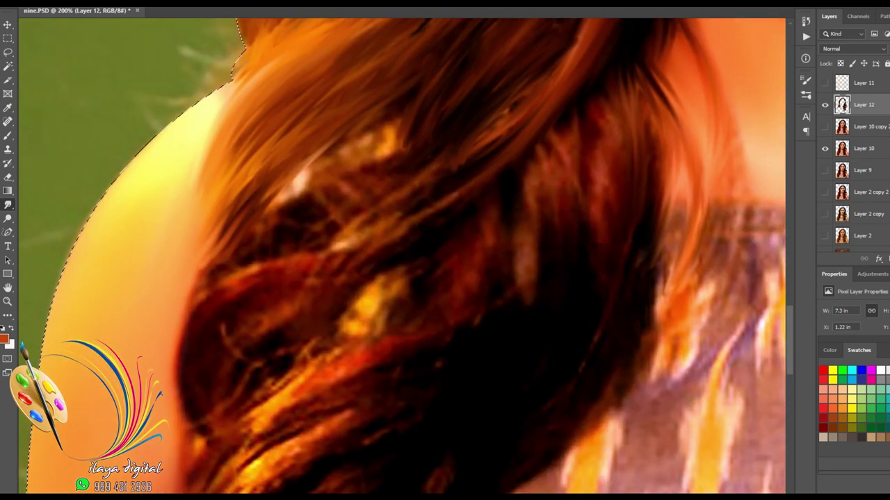
Smudge the speckled hair tips along the upper forehead hairline, blending them into the dark front strands
{"action": "key", "text": "ctrl+minus"}
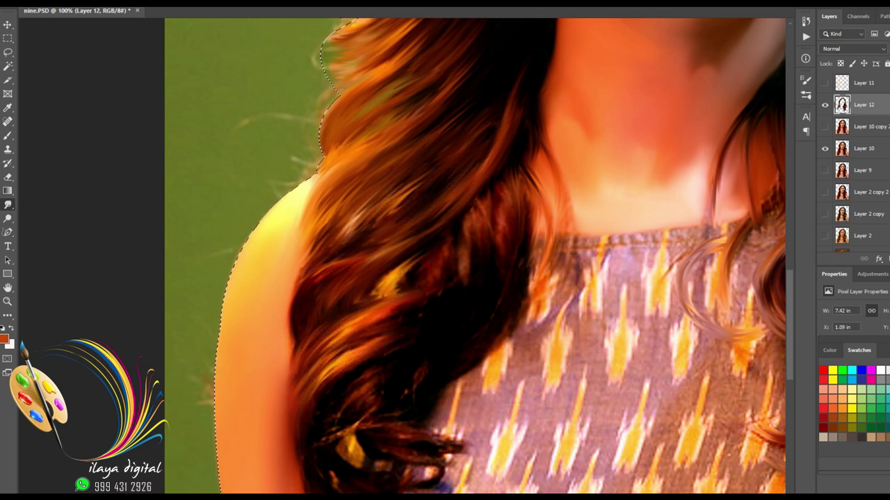
{"action": "mouse_move", "coordinate": [347, 431]}
{"action": "left_mouse_down"}
{"action": "mouse_move", "coordinate": [333, 280]}
{"action": "mouse_move", "coordinate": [361, 235]}
{"action": "left_mouse_up"}
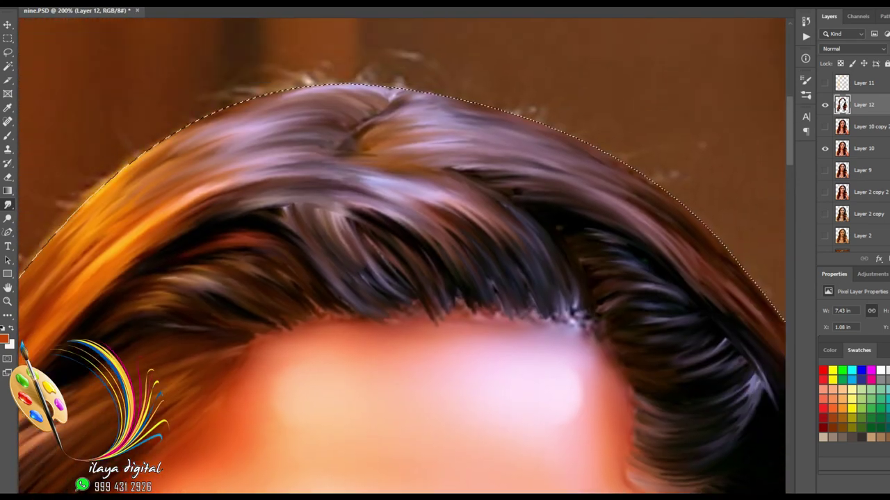
{"action": "key", "text": "ctrl+plus"}
{"action": "key", "text": "ctrl+plus"}
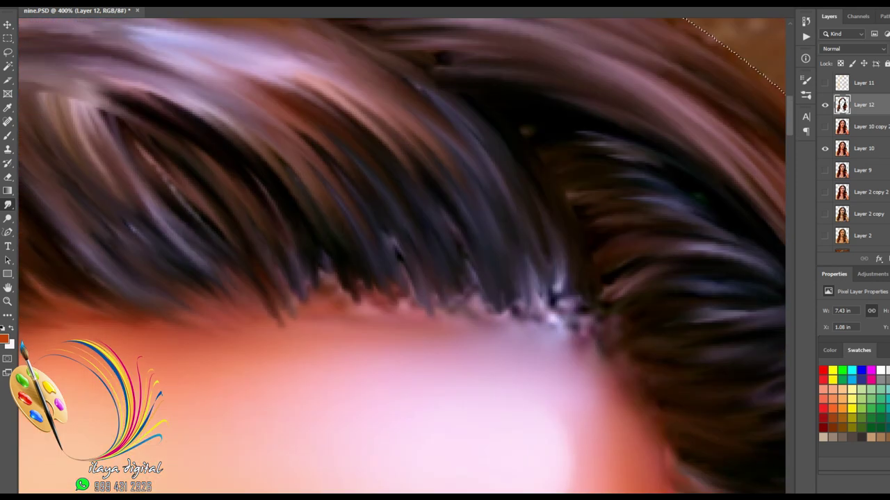
{"action": "left_click_drag", "start_coordinate": [549, 318], "coordinate": [522, 278]}
{"action": "left_click_drag", "start_coordinate": [643, 282], "coordinate": [365, 201]}
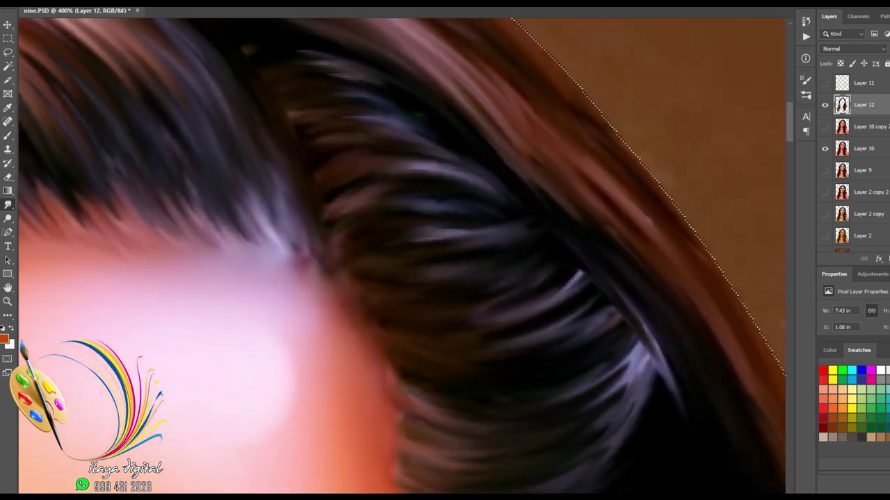
Smudge the dark hair edge beside the forehead down to the temple on the dark side, blending it into the skin
{"action": "left_click_drag", "start_coordinate": [518, 337], "coordinate": [412, 180]}
{"action": "left_click_drag", "start_coordinate": [256, 187], "coordinate": [358, 262]}
{"action": "left_click_drag", "start_coordinate": [291, 260], "coordinate": [386, 309]}
{"action": "left_click_drag", "start_coordinate": [287, 304], "coordinate": [375, 335]}
{"action": "mouse_move", "coordinate": [282, 341]}
{"action": "left_mouse_down"}
{"action": "mouse_move", "coordinate": [372, 376]}
{"action": "mouse_move", "coordinate": [423, 410]}
{"action": "mouse_move", "coordinate": [500, 235]}
{"action": "left_mouse_up"}
{"action": "left_click_drag", "start_coordinate": [459, 417], "coordinate": [622, 192]}
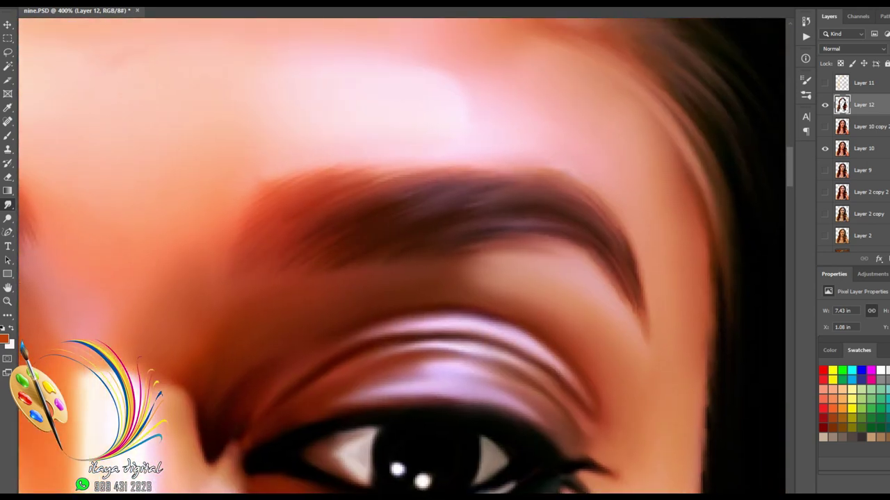
Show the stroked hair strands of Layer 11 over the smudged hair and make that layer active
{"action": "key", "text": "ctrl+minus"}
{"action": "key", "text": "ctrl+minus"}
{"action": "key", "text": "ctrl+minus"}
{"action": "key", "text": "ctrl+minus"}
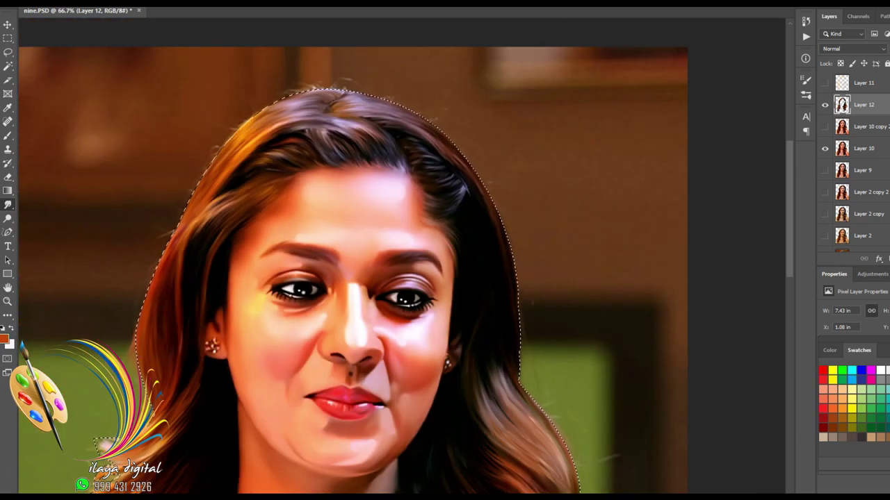
{"action": "key", "text": "ctrl+minus"}
{"action": "key", "text": "ctrl+minus"}
{"action": "key", "text": "ctrl+minus"}
{"action": "key", "text": "ctrl+plus"}
{"action": "key", "text": "ctrl+plus"}
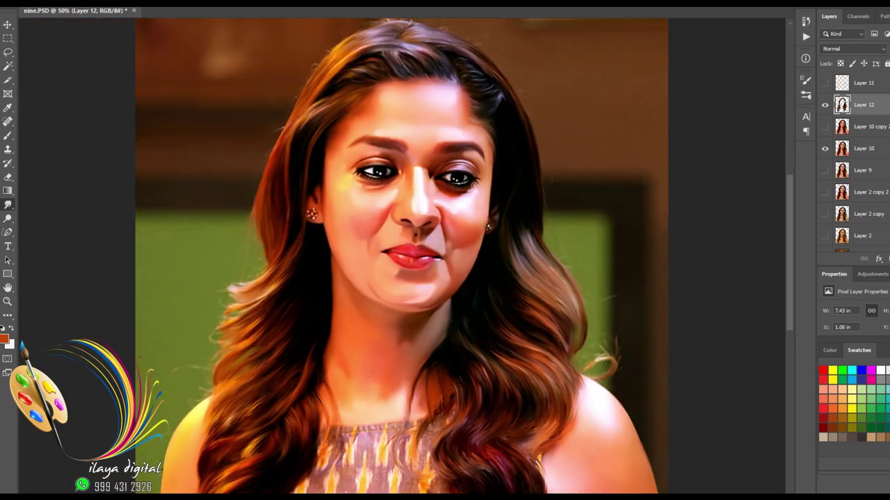
{"action": "left_click", "coordinate": [825, 82]}
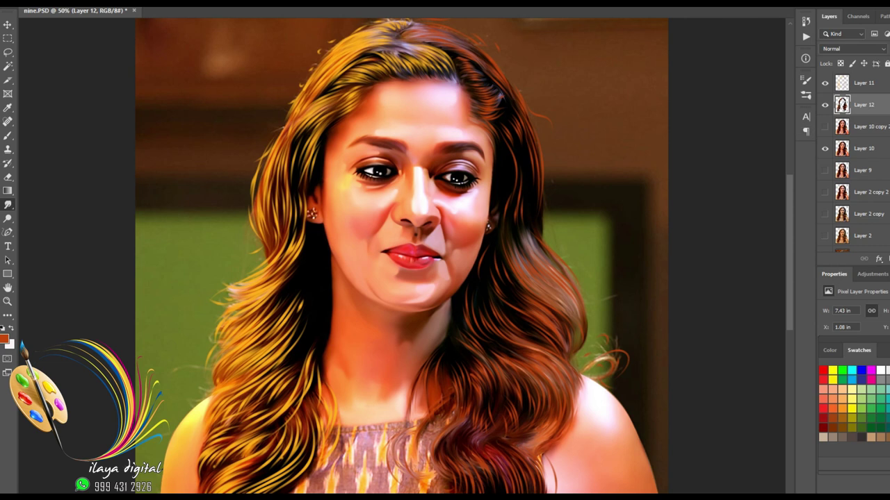
{"action": "left_click", "coordinate": [864, 83]}
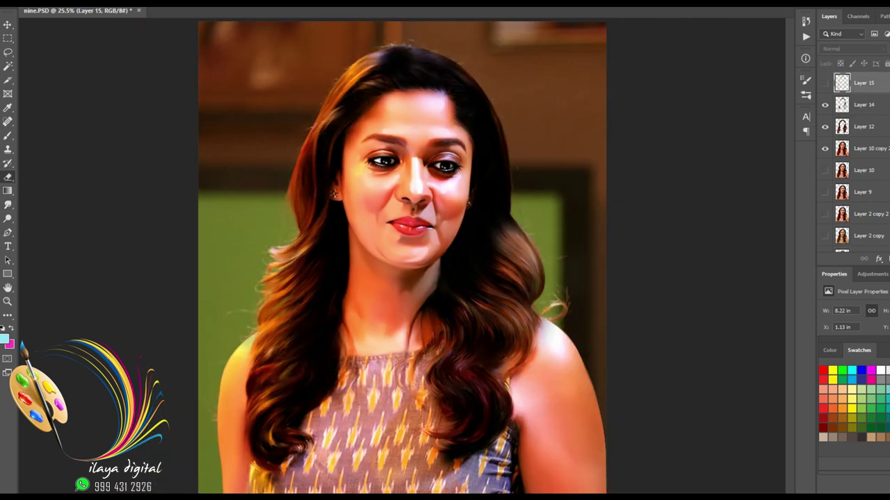
Show Layer 15 and compare the hair with and without Layer 14, leaving both layers visible
{"action": "left_click", "coordinate": [825, 82]}
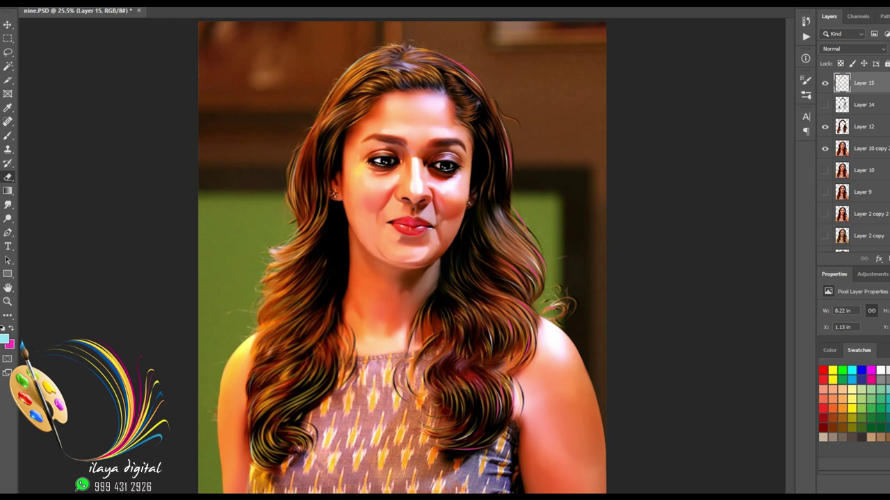
{"action": "key", "text": "ctrl+plus"}
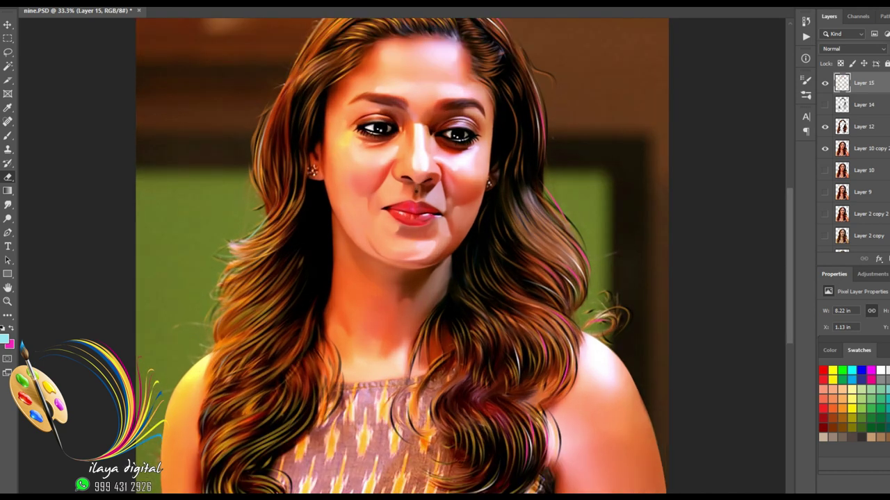
{"action": "key", "text": "ctrl+minus"}
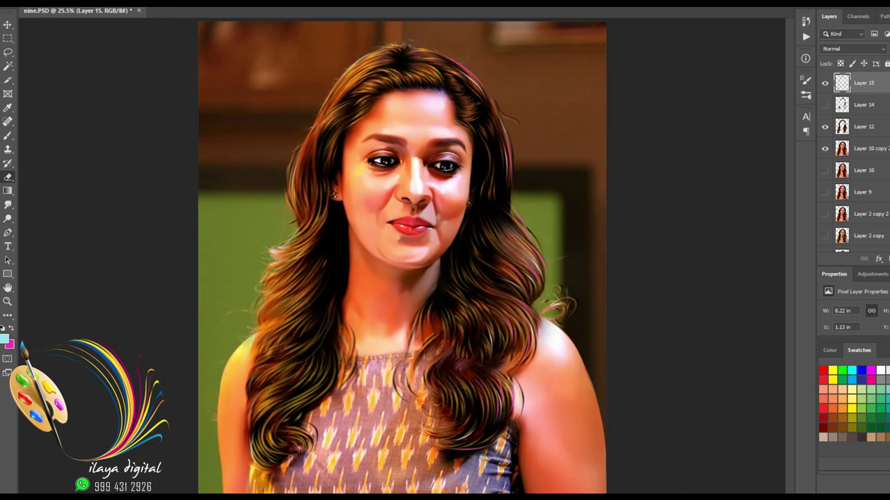
{"action": "left_click", "coordinate": [825, 105]}
{"action": "left_click", "coordinate": [825, 105]}
{"action": "left_click", "coordinate": [825, 105]}
{"action": "key", "text": "ctrl+plus"}
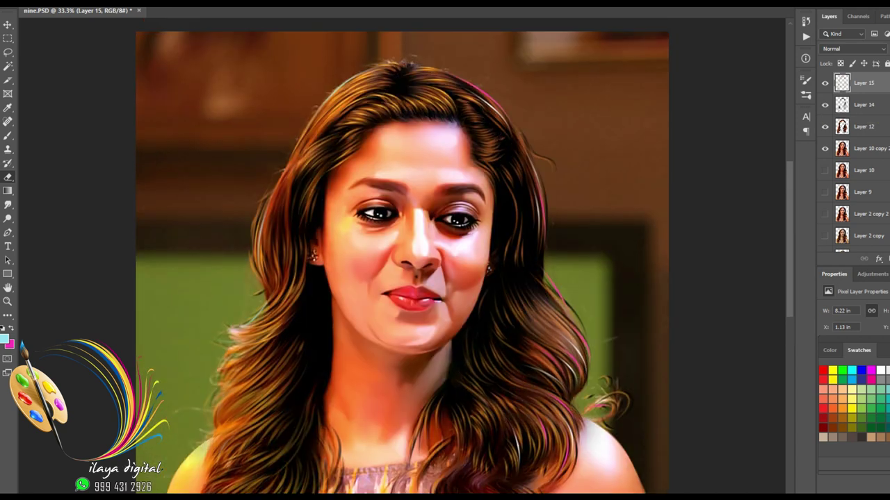
Merge Layers 15, 14, 12 and 10 copy 2 into one layer, and merge the color Layers 17 and 16 into that portrait layer
{"action": "left_click", "coordinate": [864, 105]}
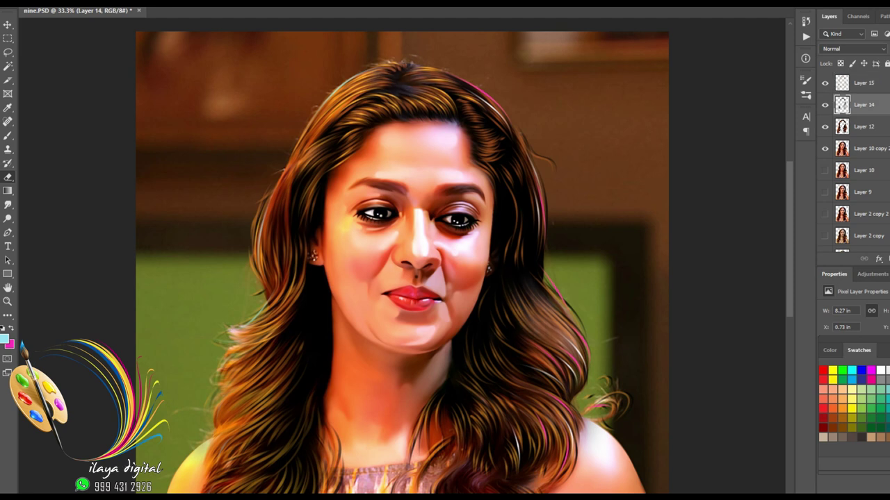
{"action": "left_click", "coordinate": [863, 83], "text": "shift"}
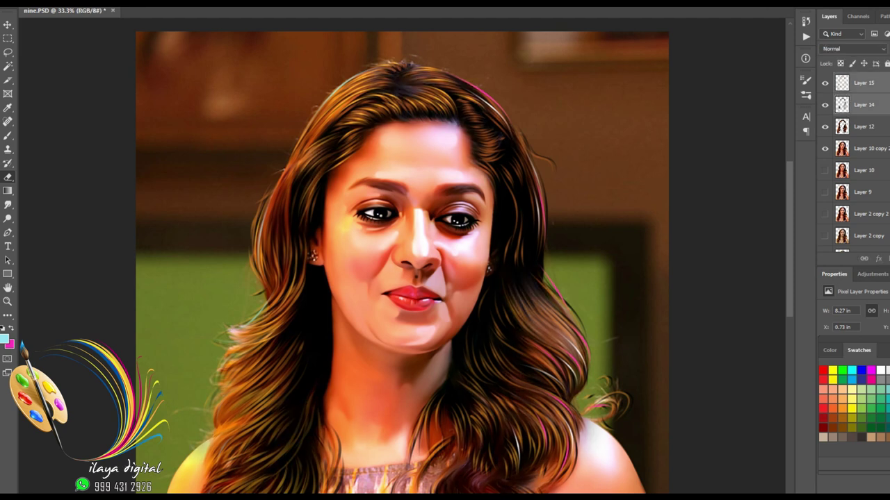
{"action": "key", "text": "ctrl+e"}
{"action": "left_click", "coordinate": [864, 127], "text": "shift"}
{"action": "key", "text": "ctrl+e"}
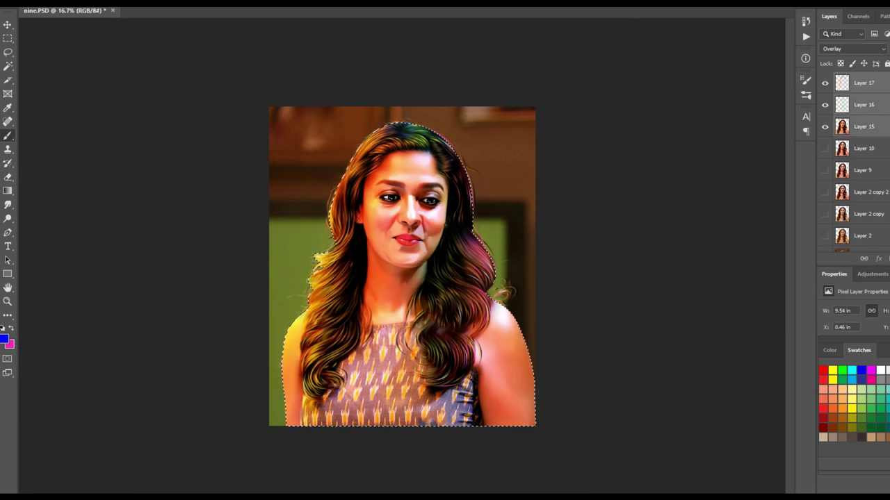
{"action": "key", "text": "ctrl+e"}
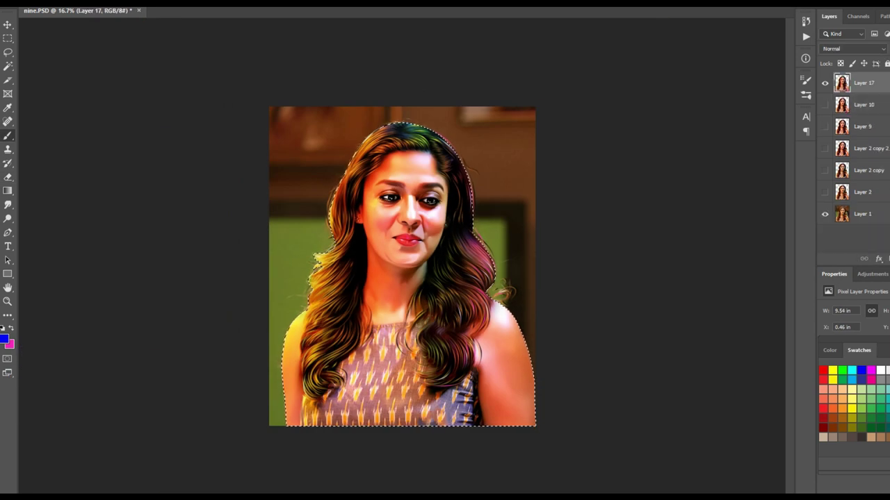
Shift the merged portrait's yellow–blue balance toward blue with Color Balance
{"action": "key", "text": "ctrl+0"}
{"action": "key", "text": "ctrl+b"}
{"action": "left_click_drag", "start_coordinate": [768, 212], "coordinate": [786, 212]}
{"action": "left_click", "coordinate": [810, 241]}
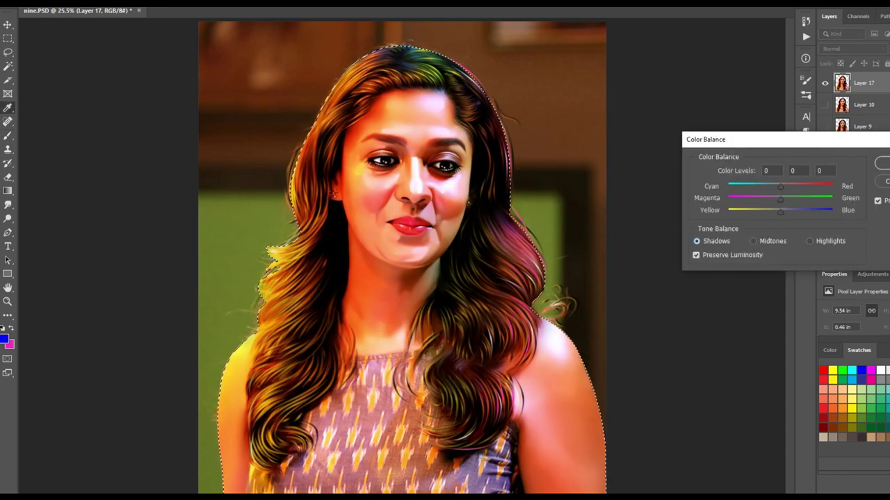
{"action": "key", "text": "Return"}
Apply a slight Hue/Saturation adjustment to the merged portrait
{"action": "key", "text": "ctrl+u"}
{"action": "left_click_drag", "start_coordinate": [725, 292], "coordinate": [727, 292]}
{"action": "key", "text": "Return"}
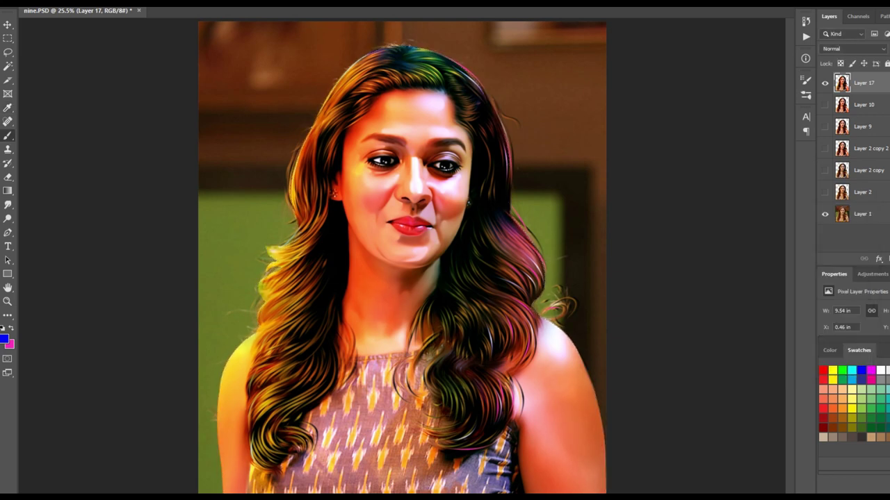